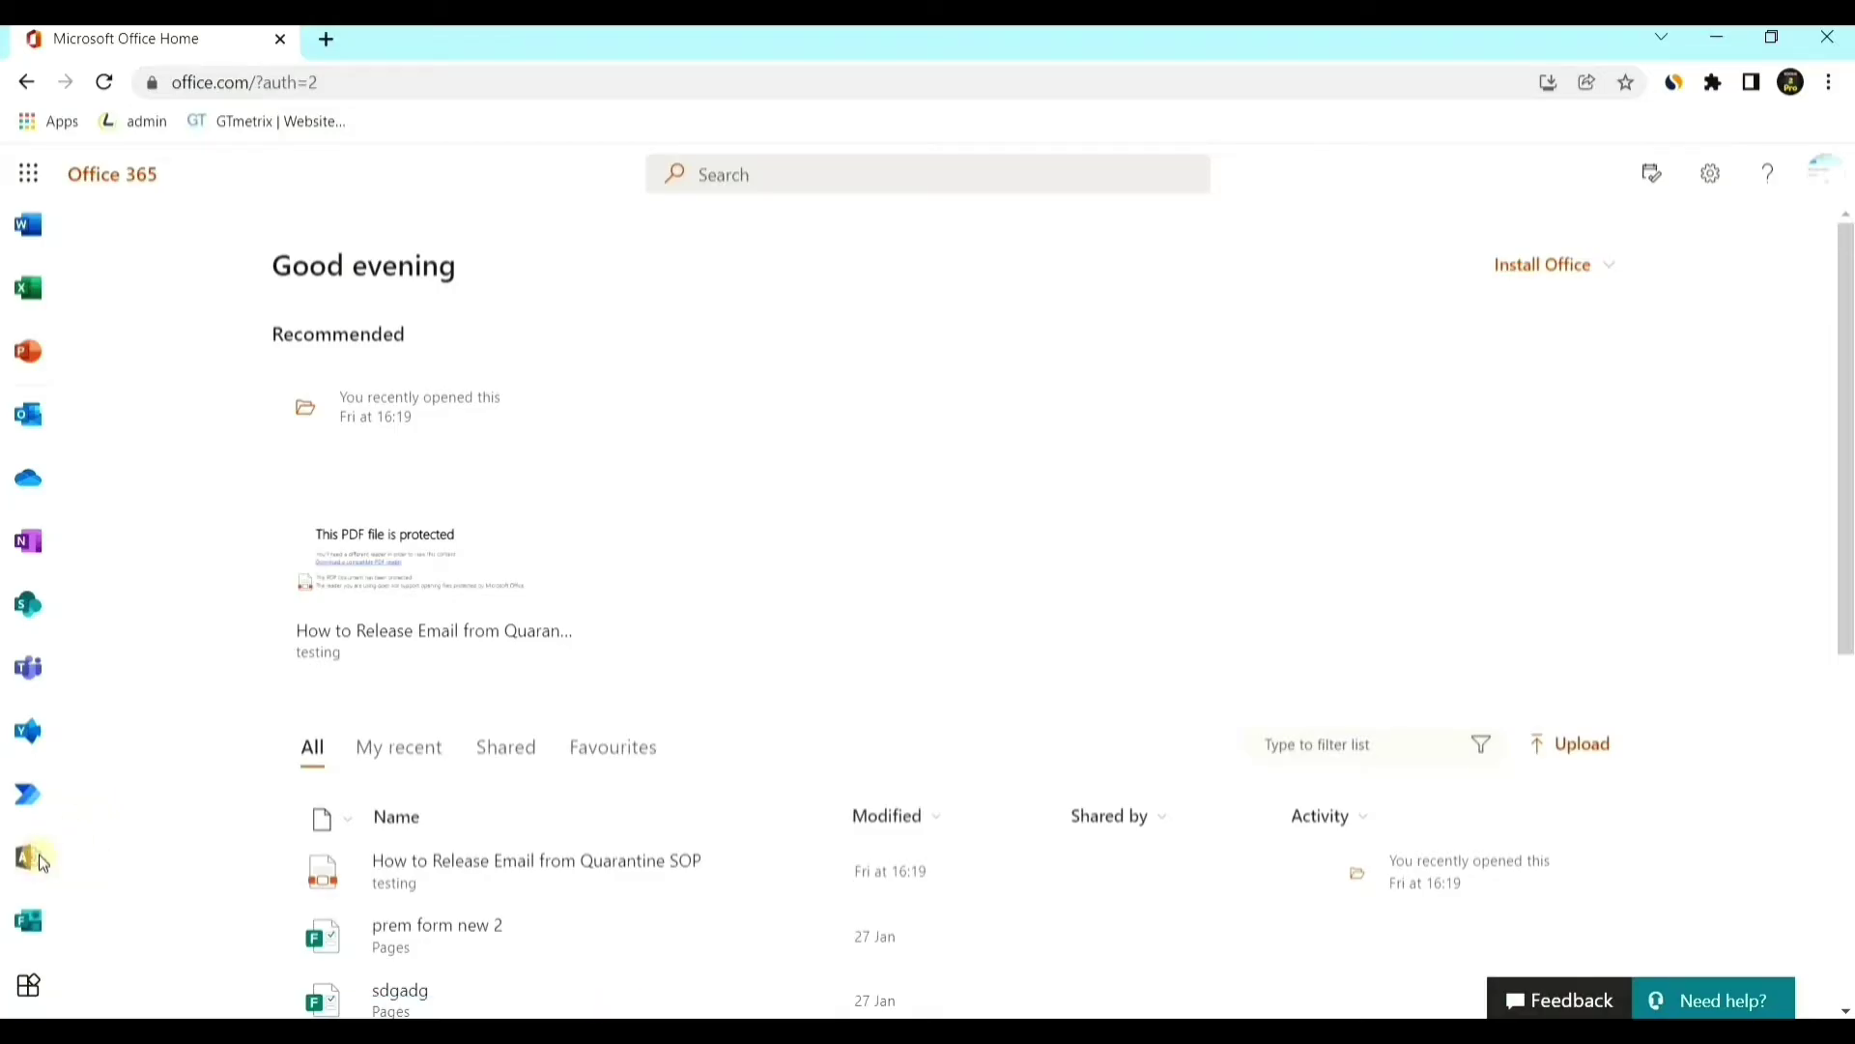
- Open the Microsoft 365 admin center and go from its full navigation to the Compliance center
left_click(39, 861)
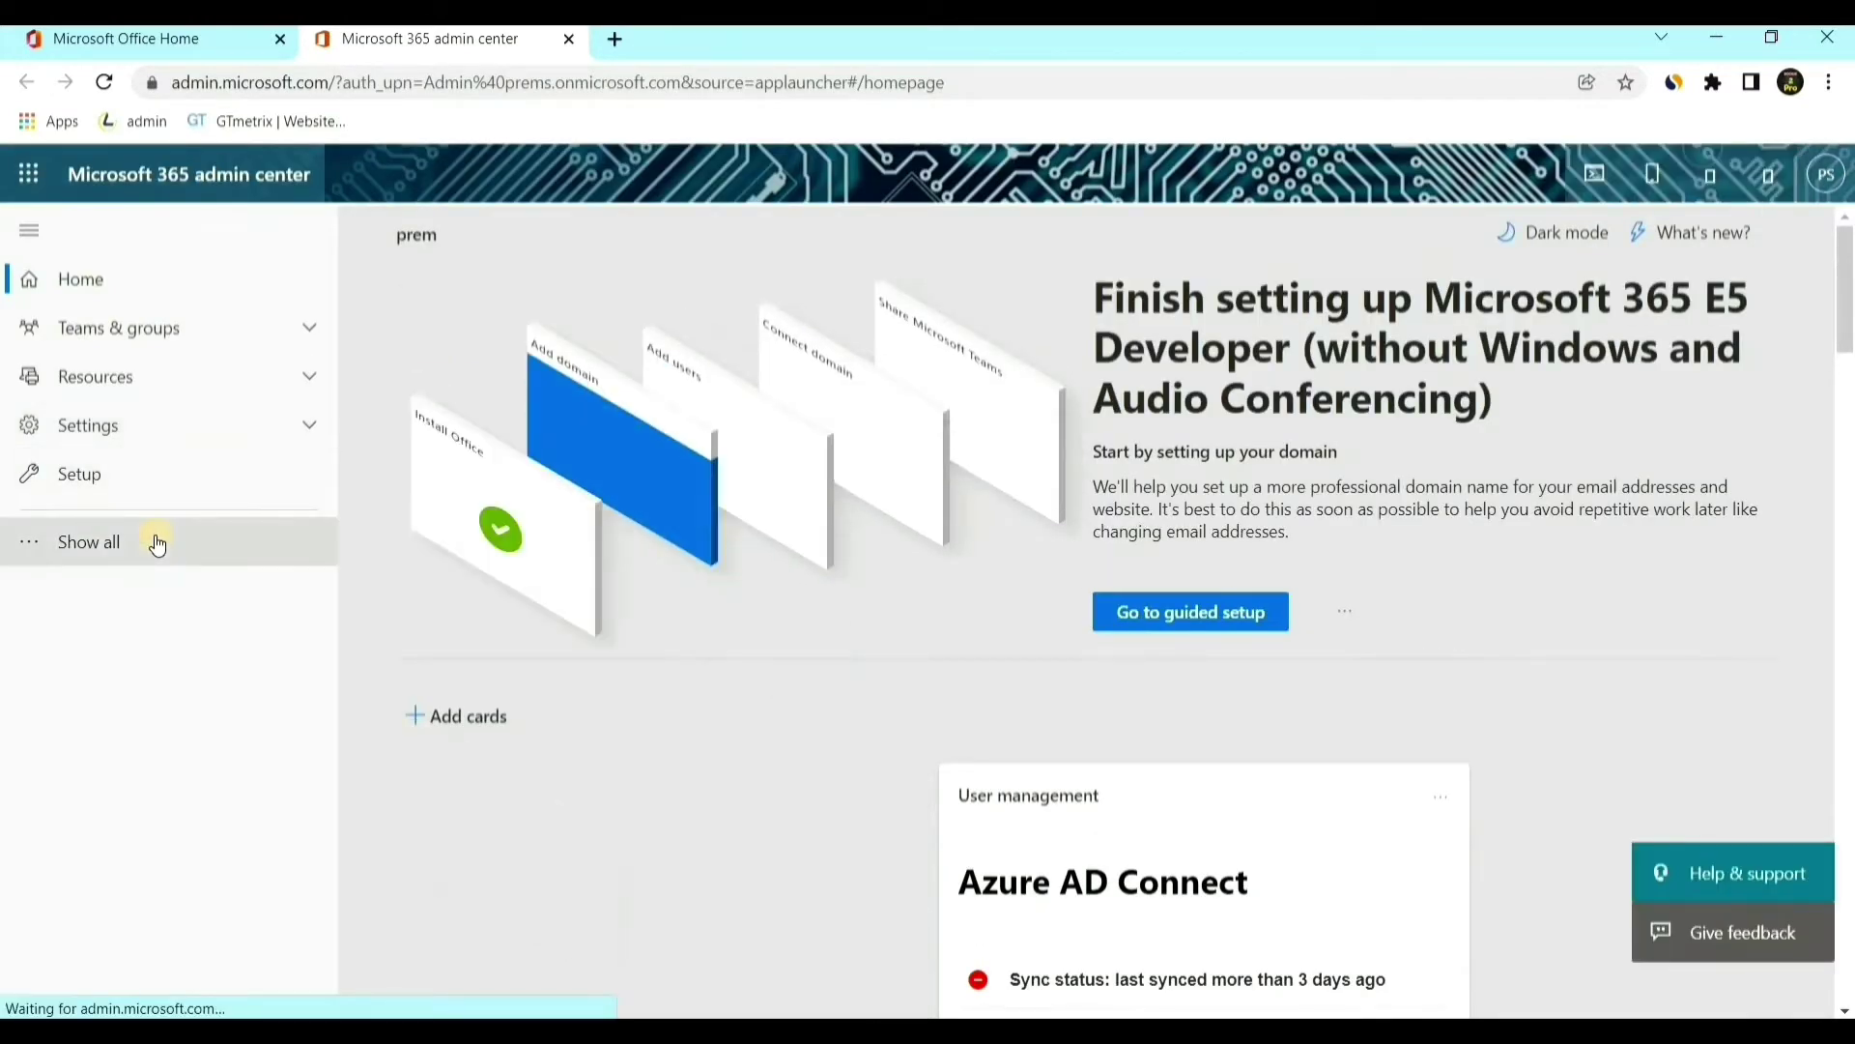
left_click(158, 546)
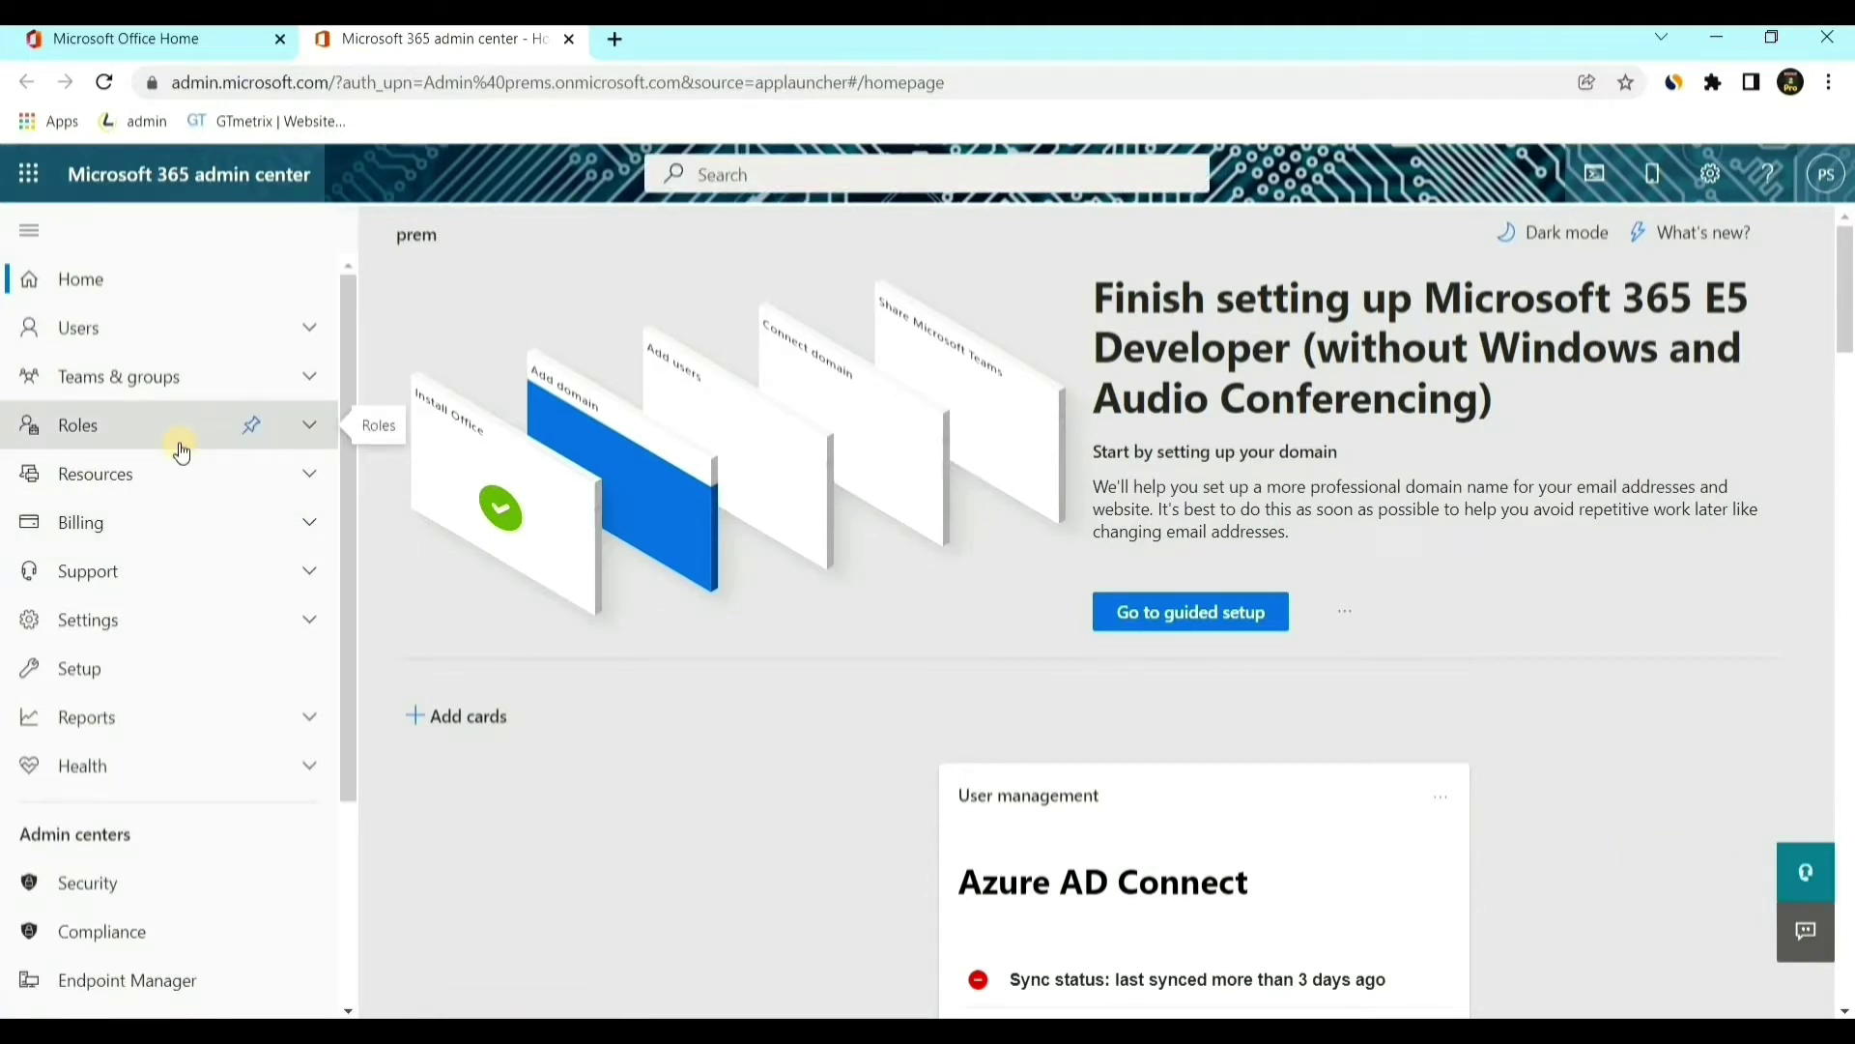
left_click(134, 934)
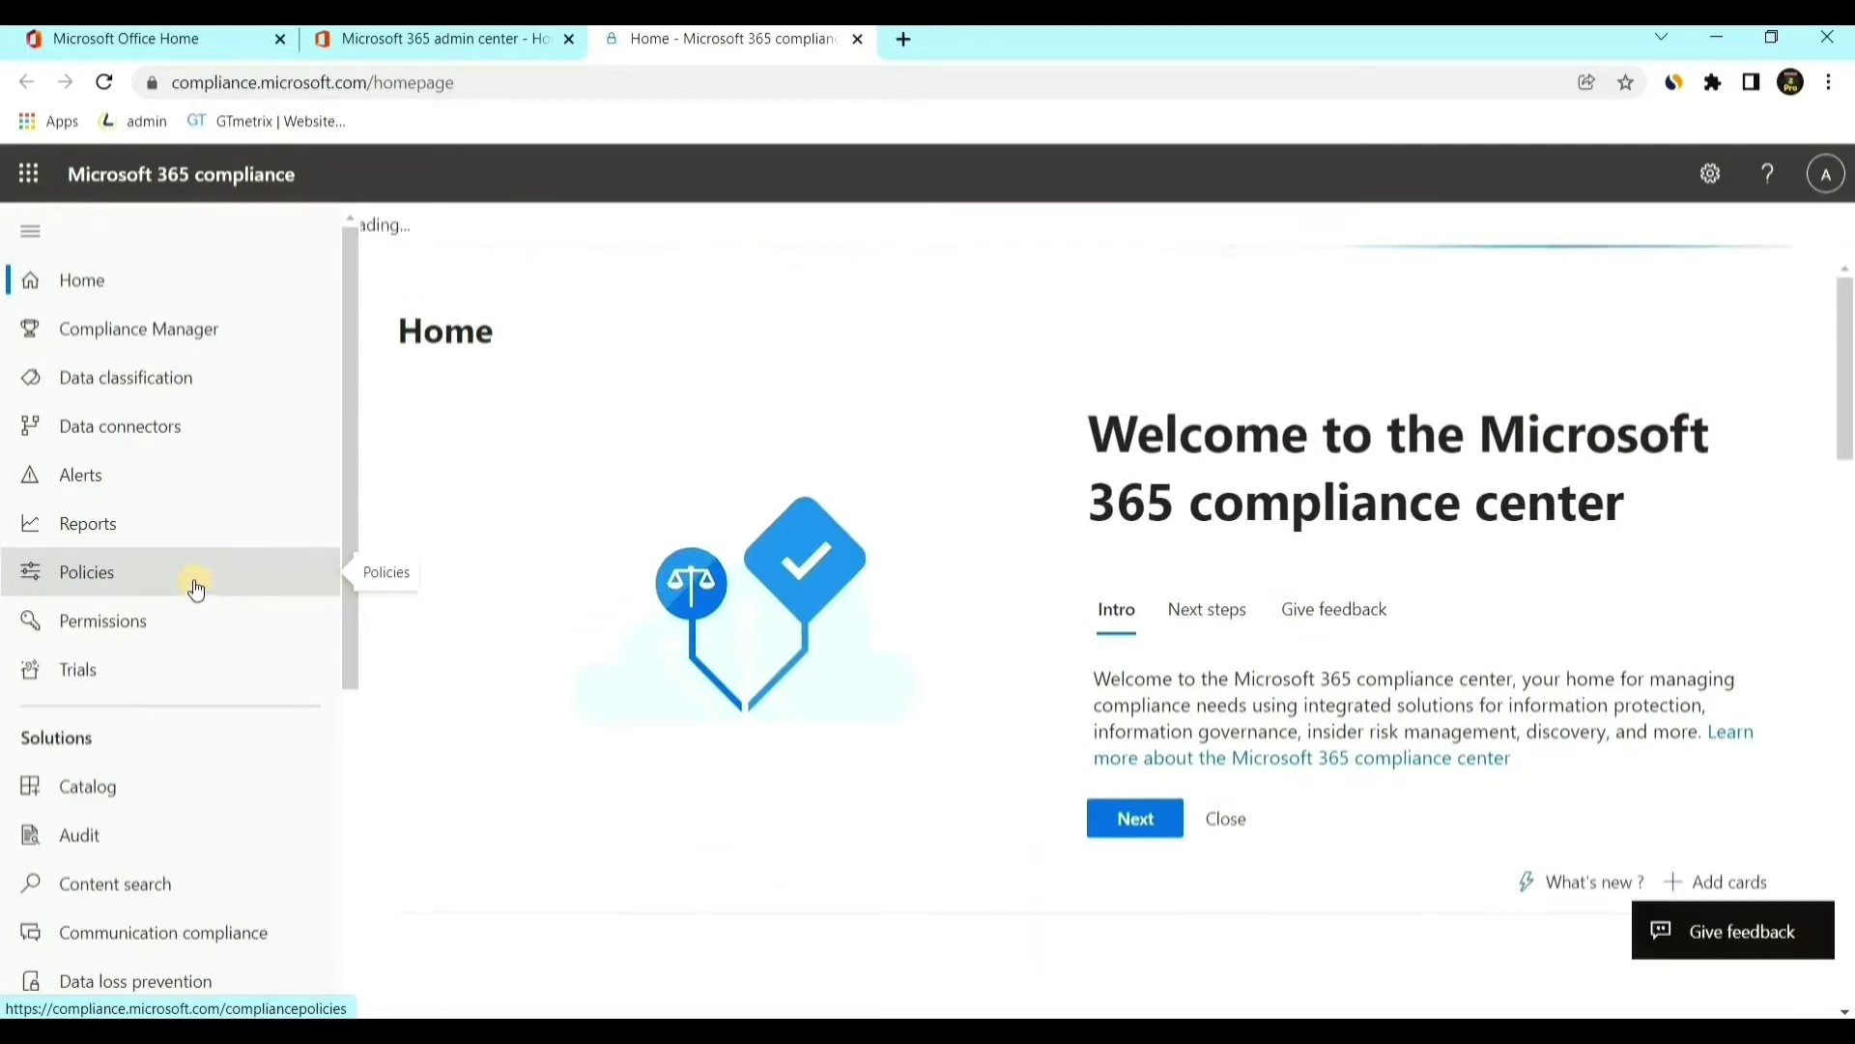
- Open the Import page of Information governance in the compliance center
scroll(197, 589, "down", 5)
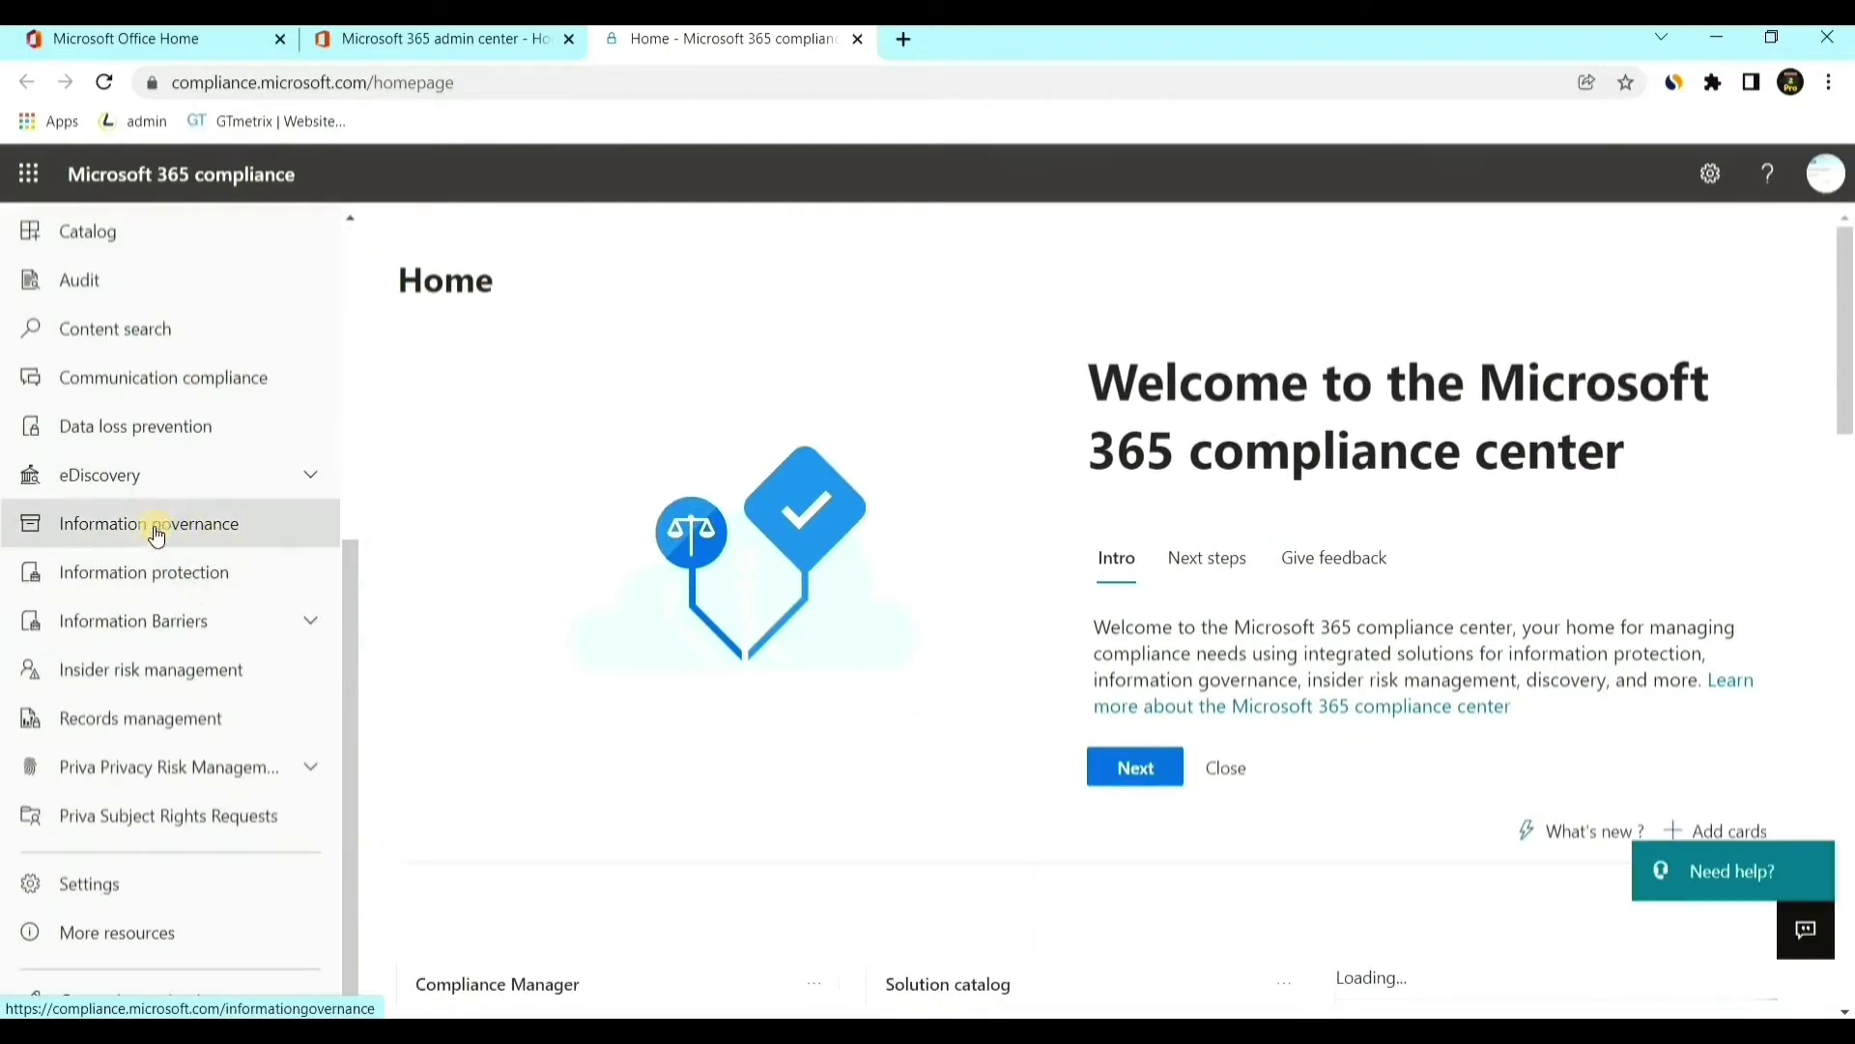
left_click(206, 537)
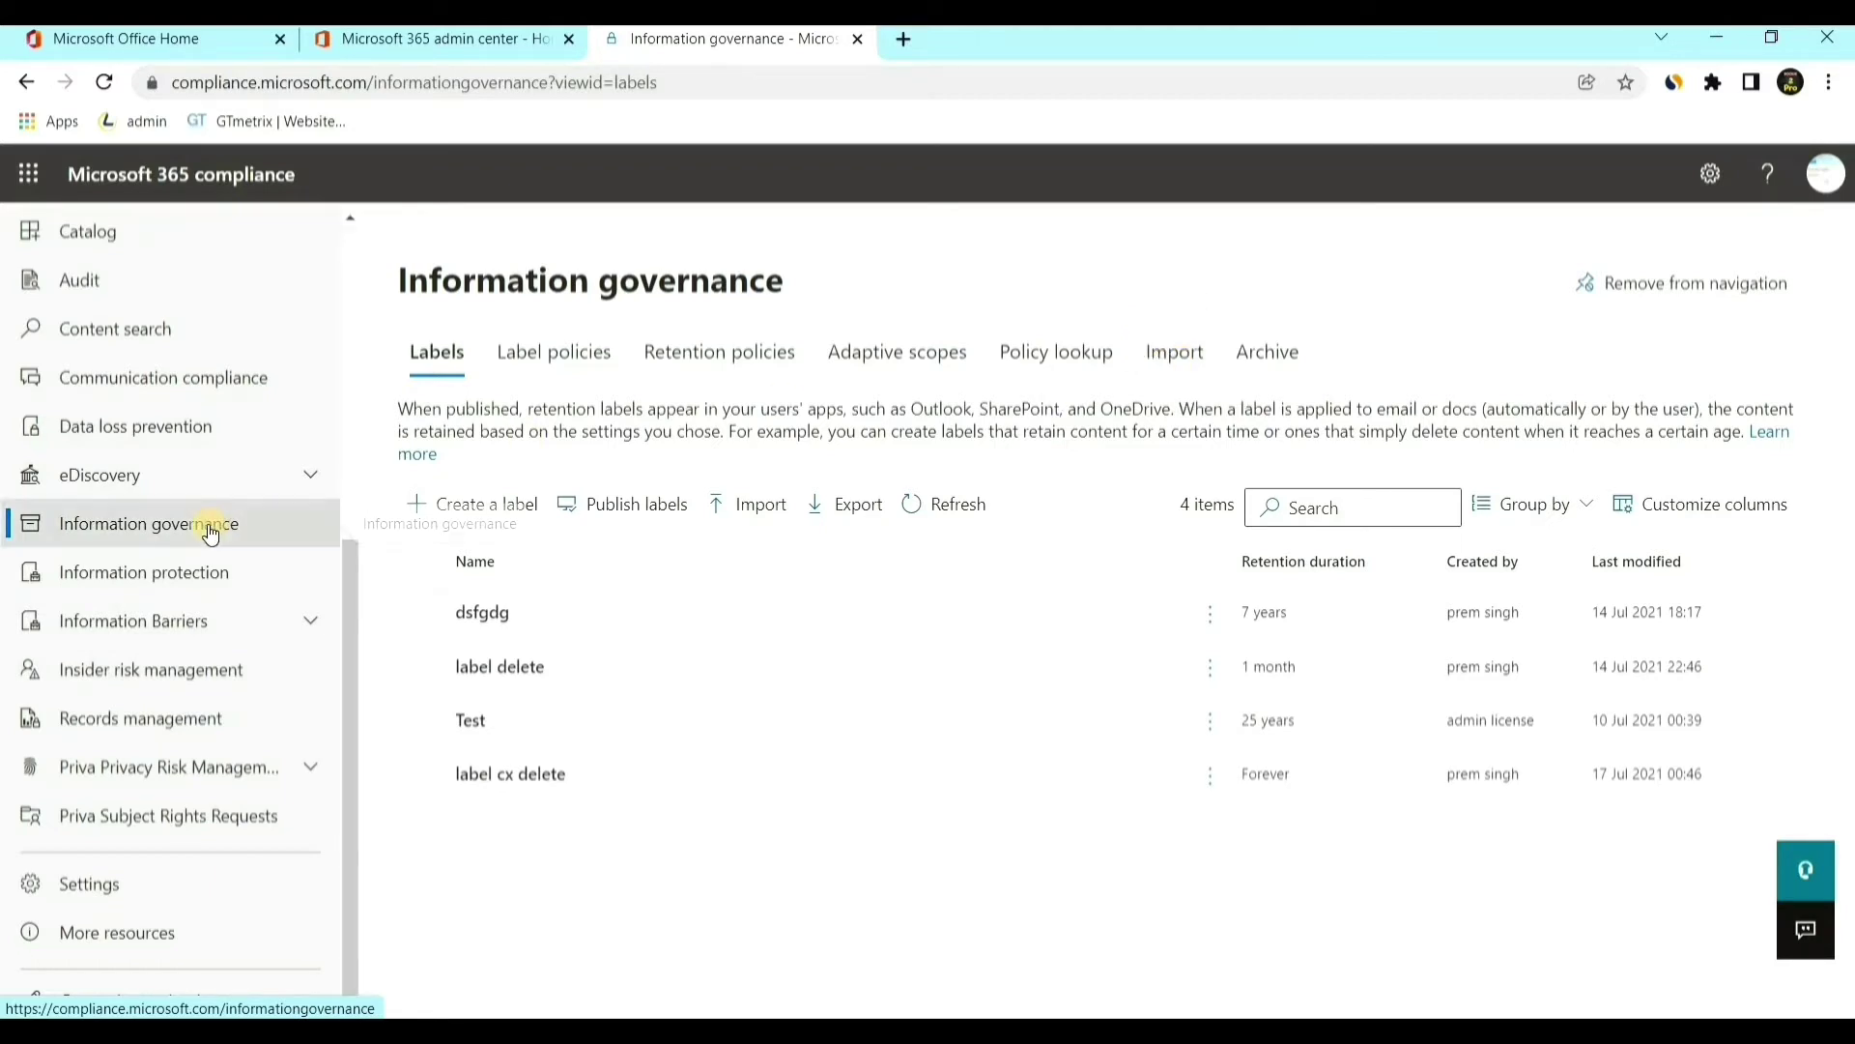
left_click(1169, 372)
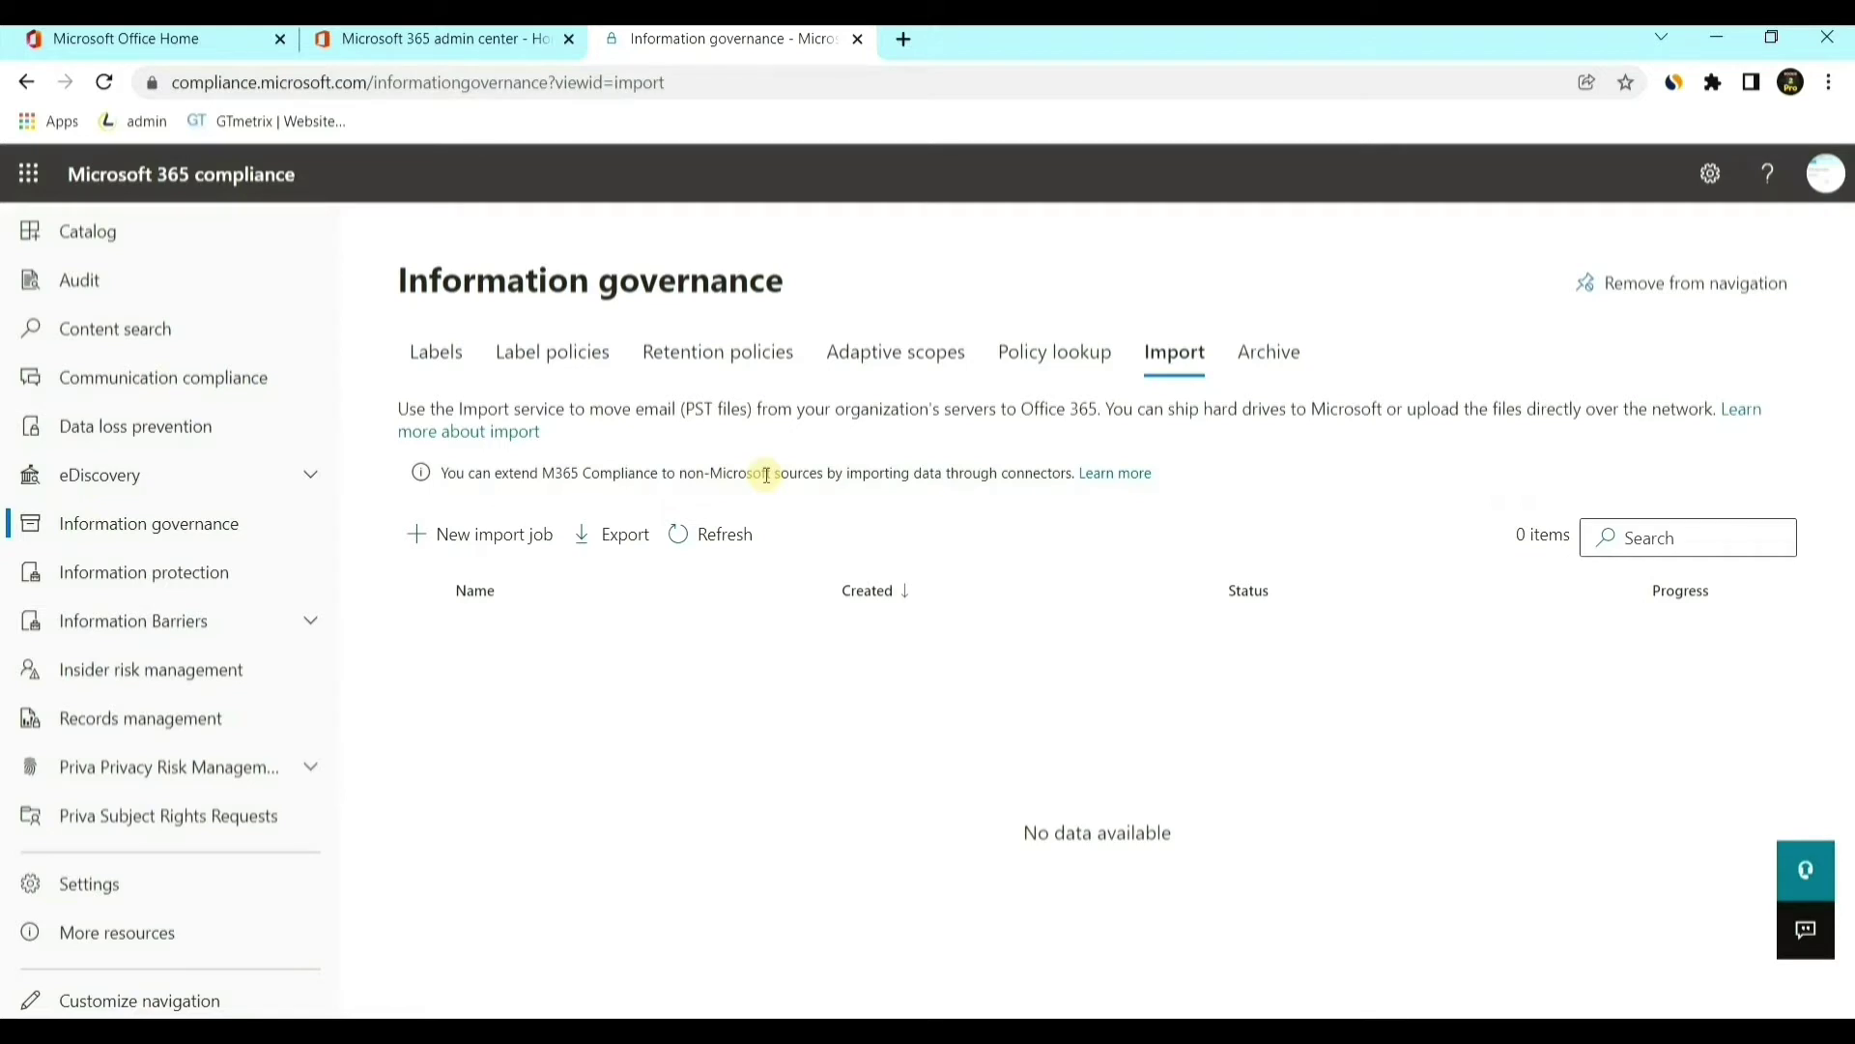
- Start a new import job named "test" with the "Upload your data" job type and proceed to the Import data stage
left_click(531, 541)
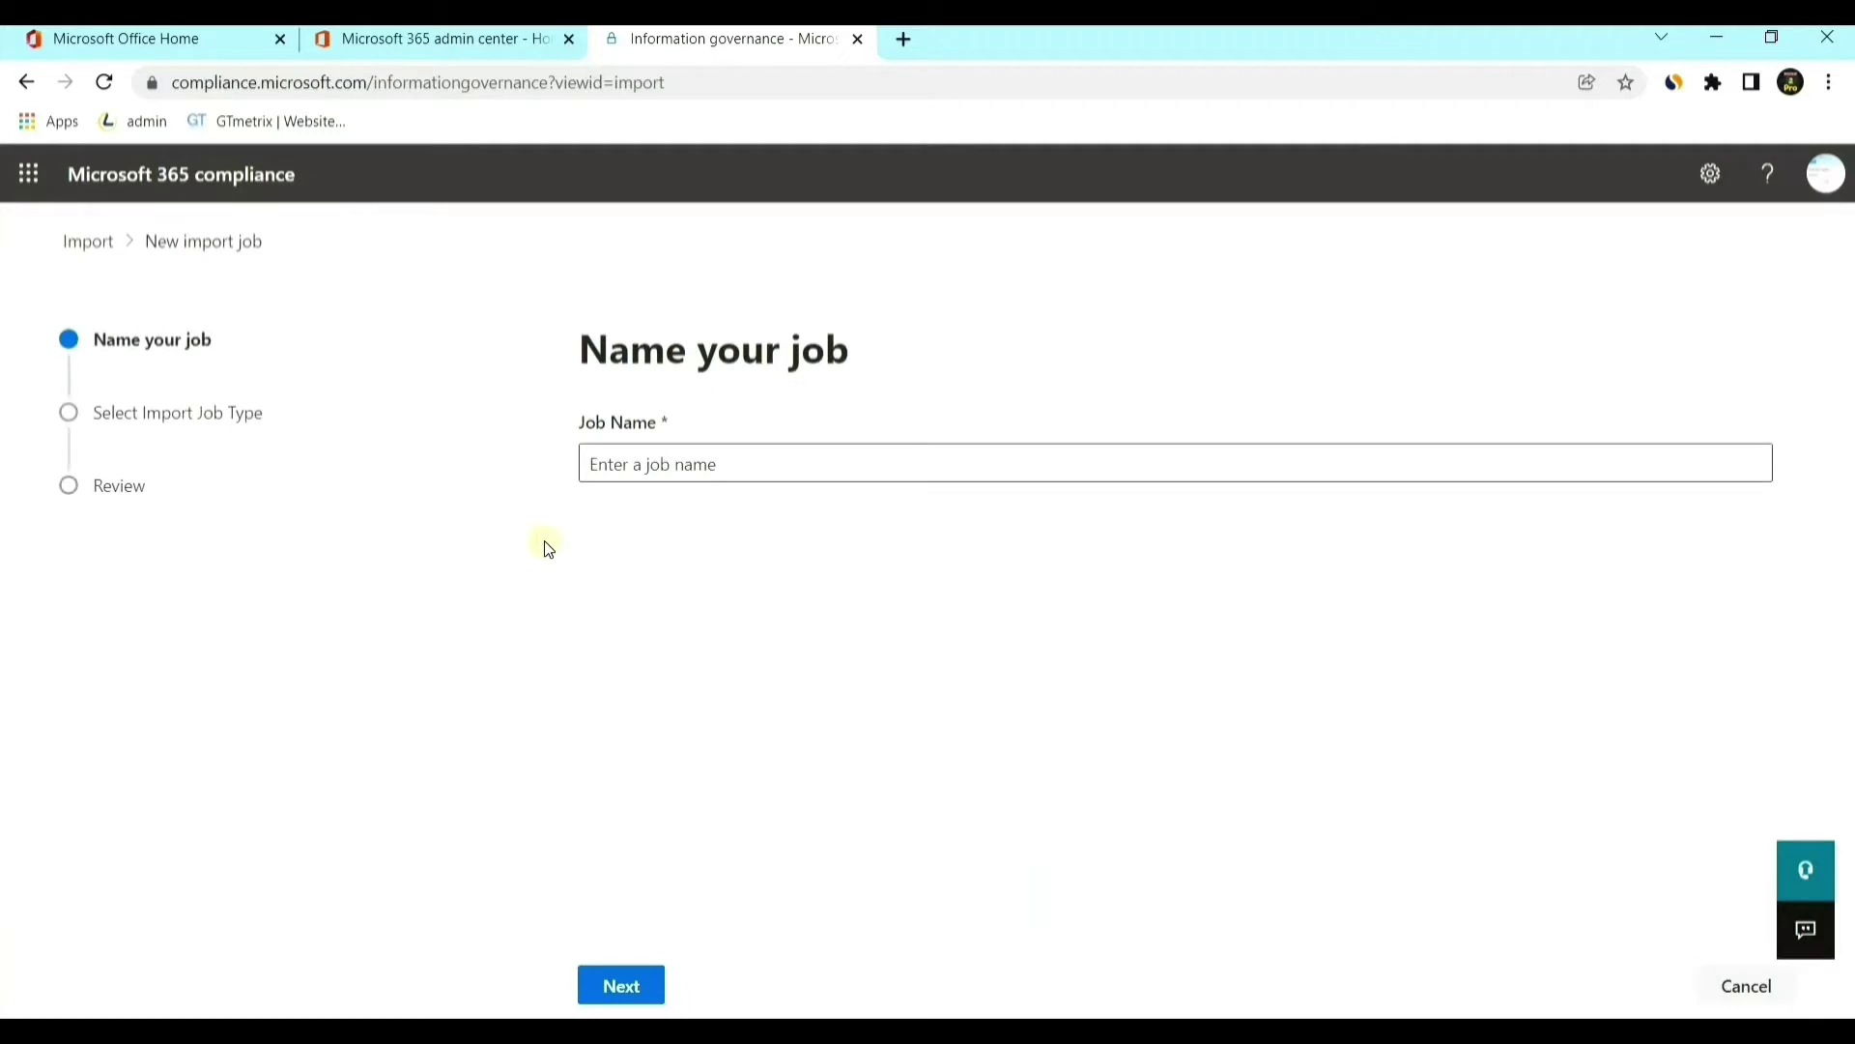
left_click(716, 456)
type("test")
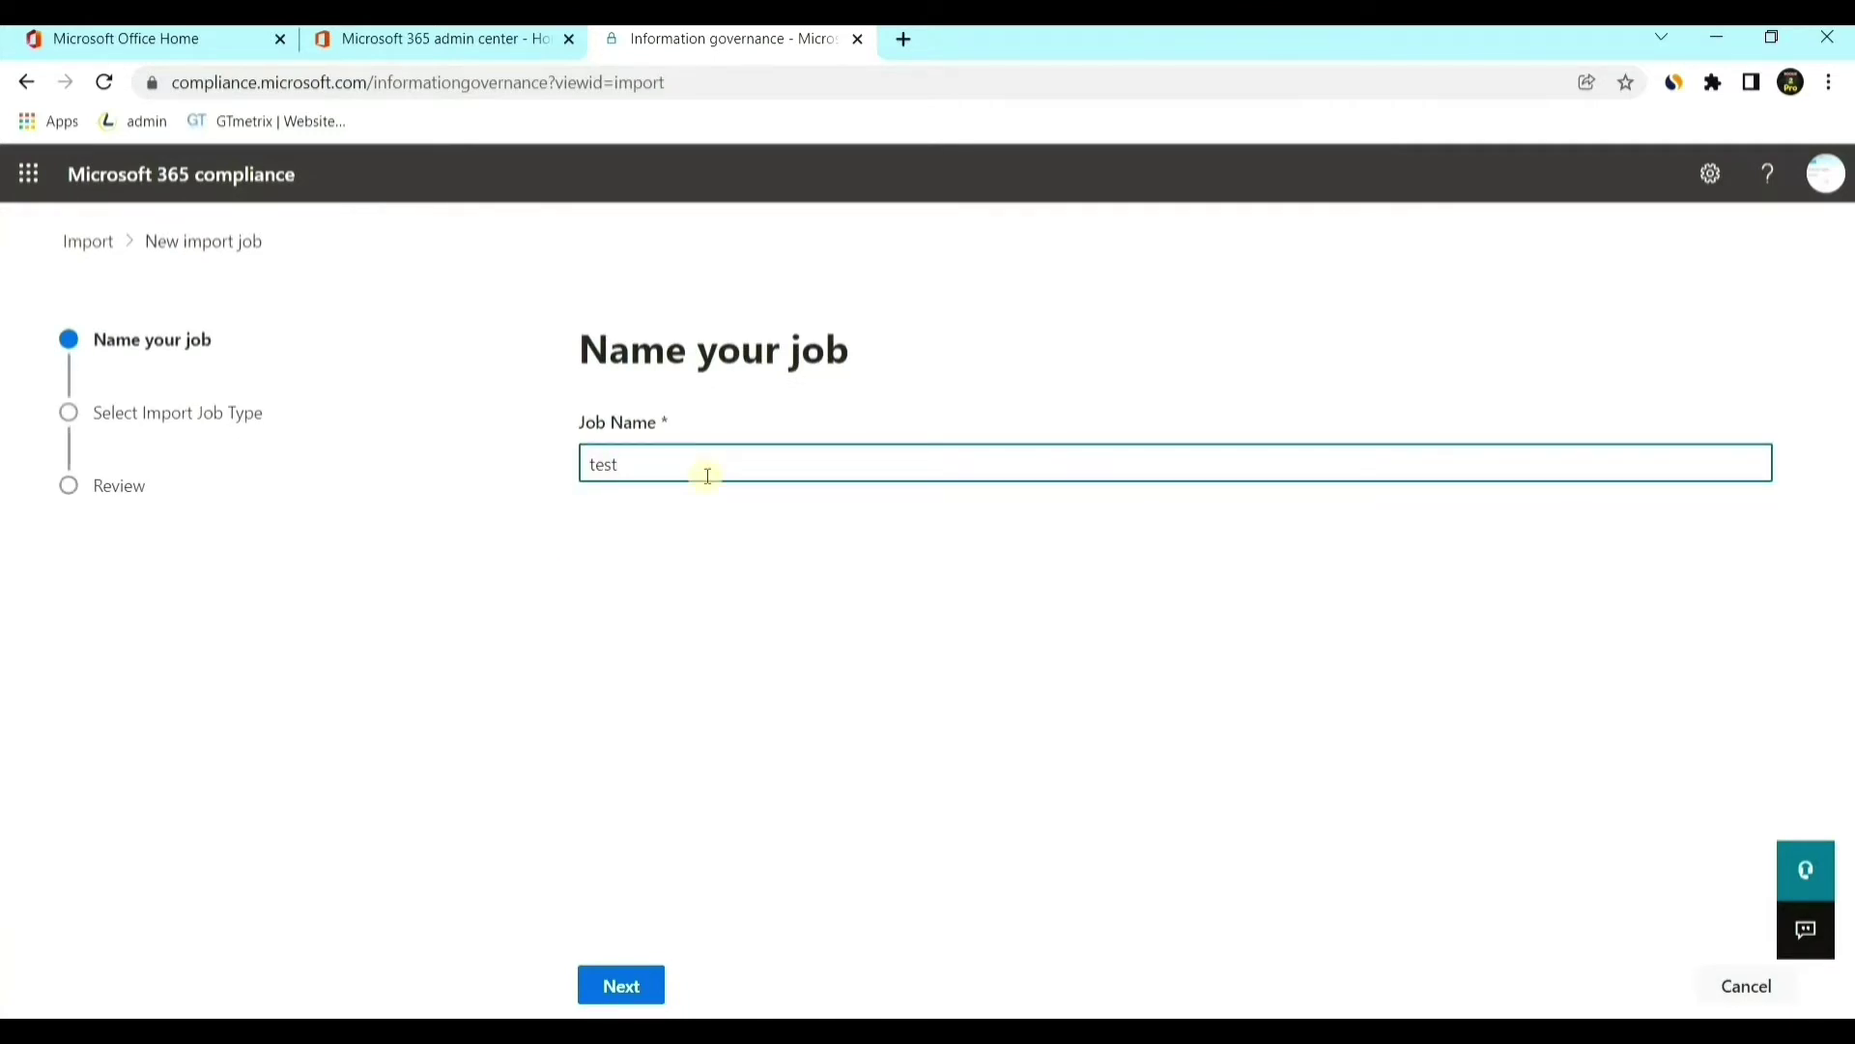
left_click(637, 986)
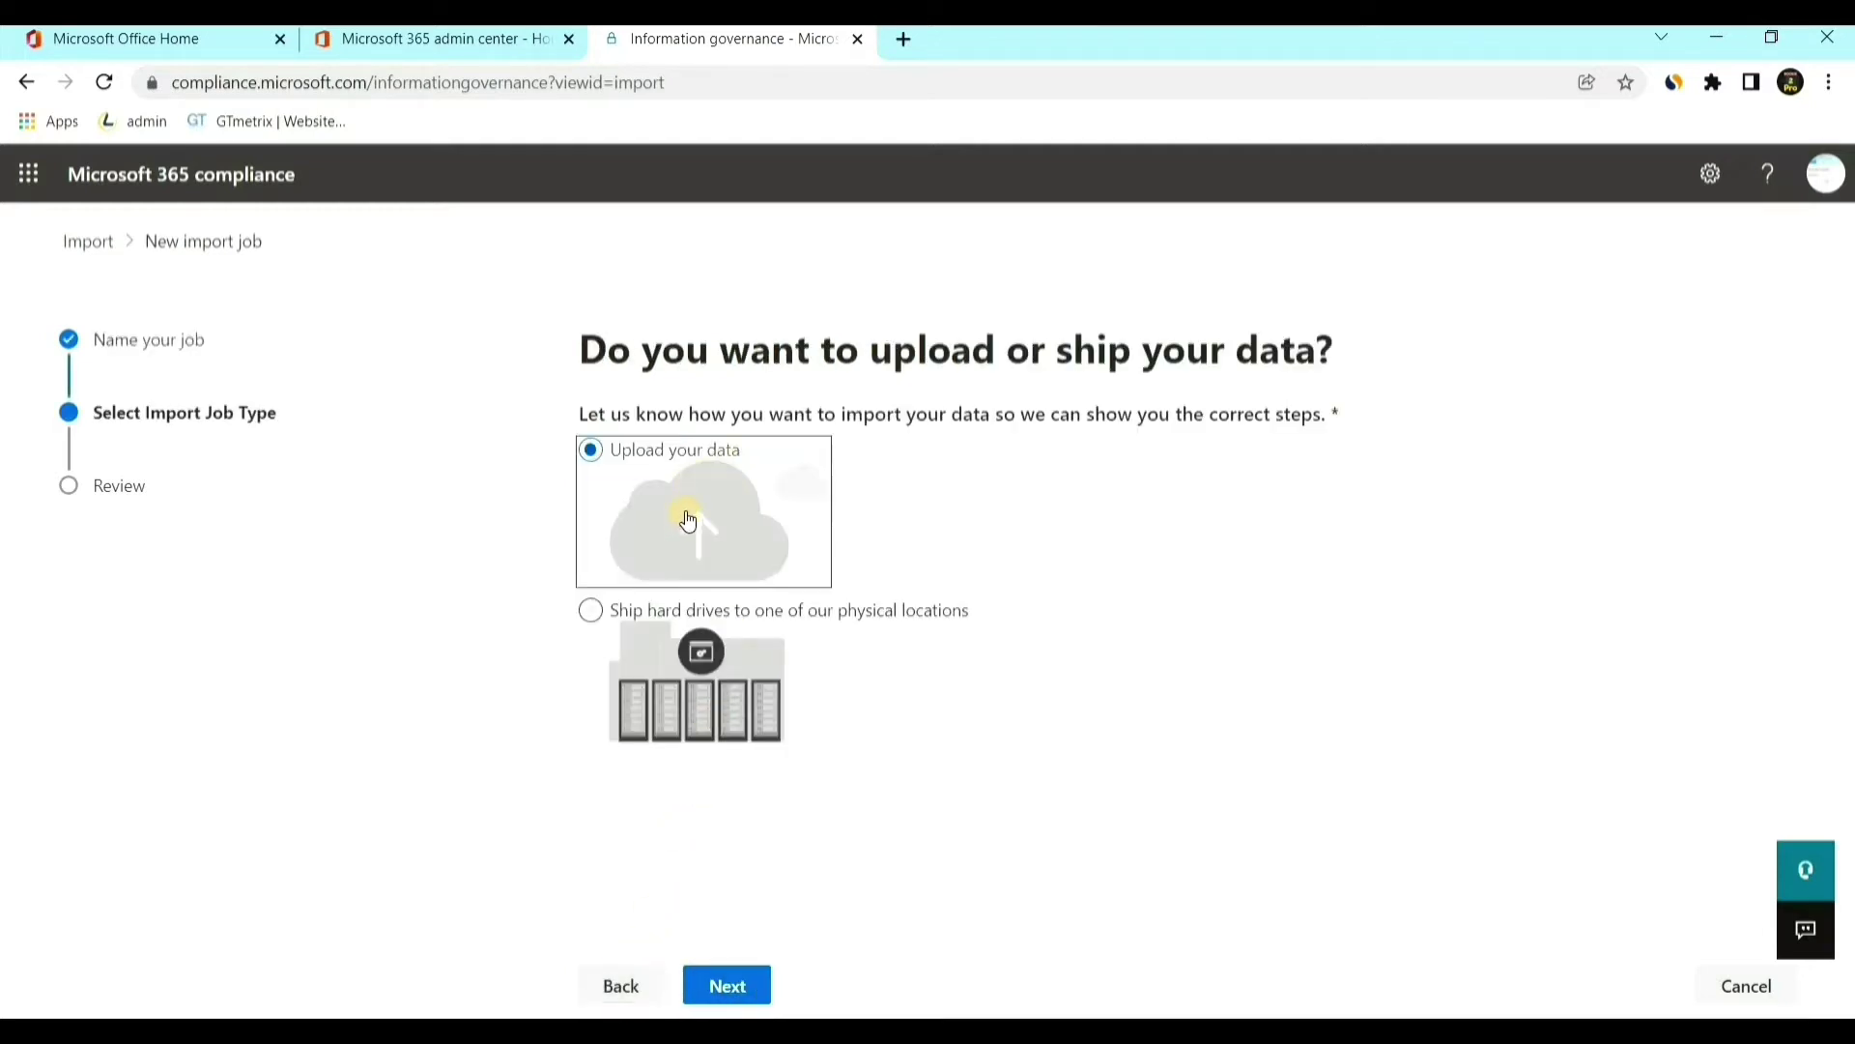
left_click(737, 990)
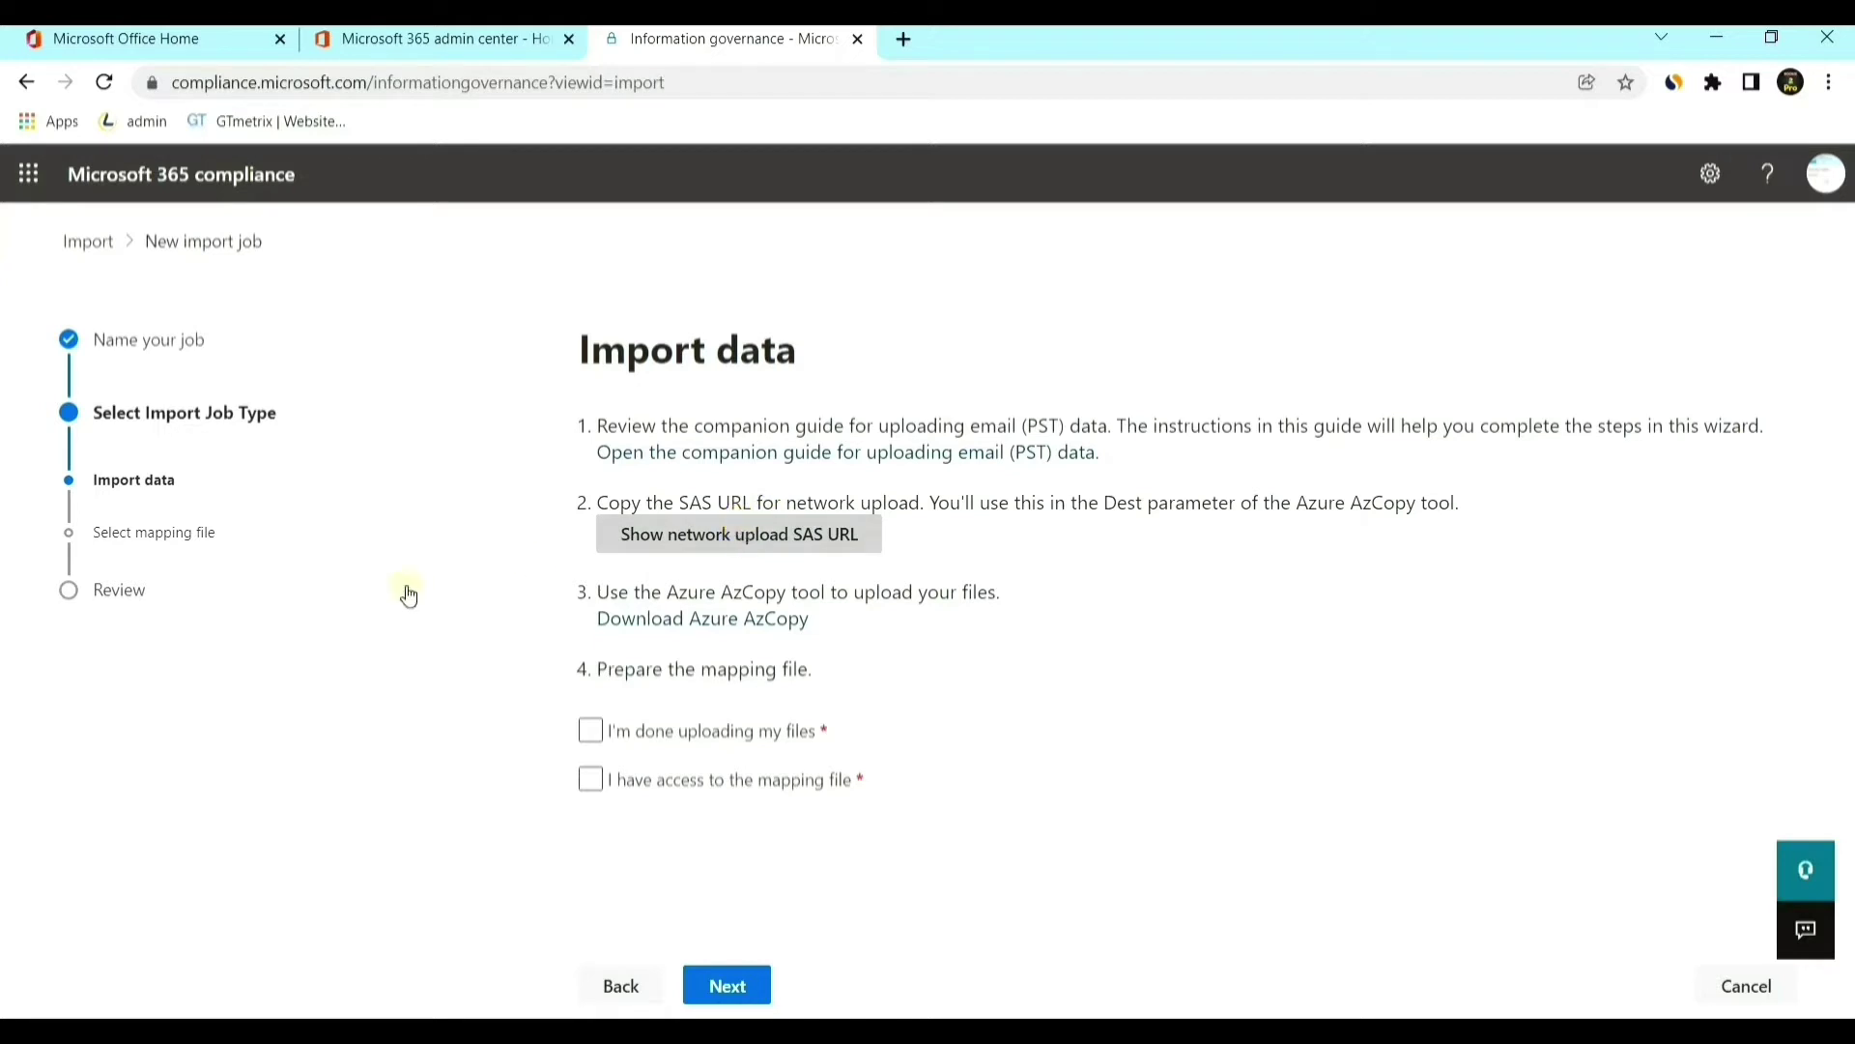
- Show the network upload SAS URL for the import job and copy it to the clipboard
left_click(676, 539)
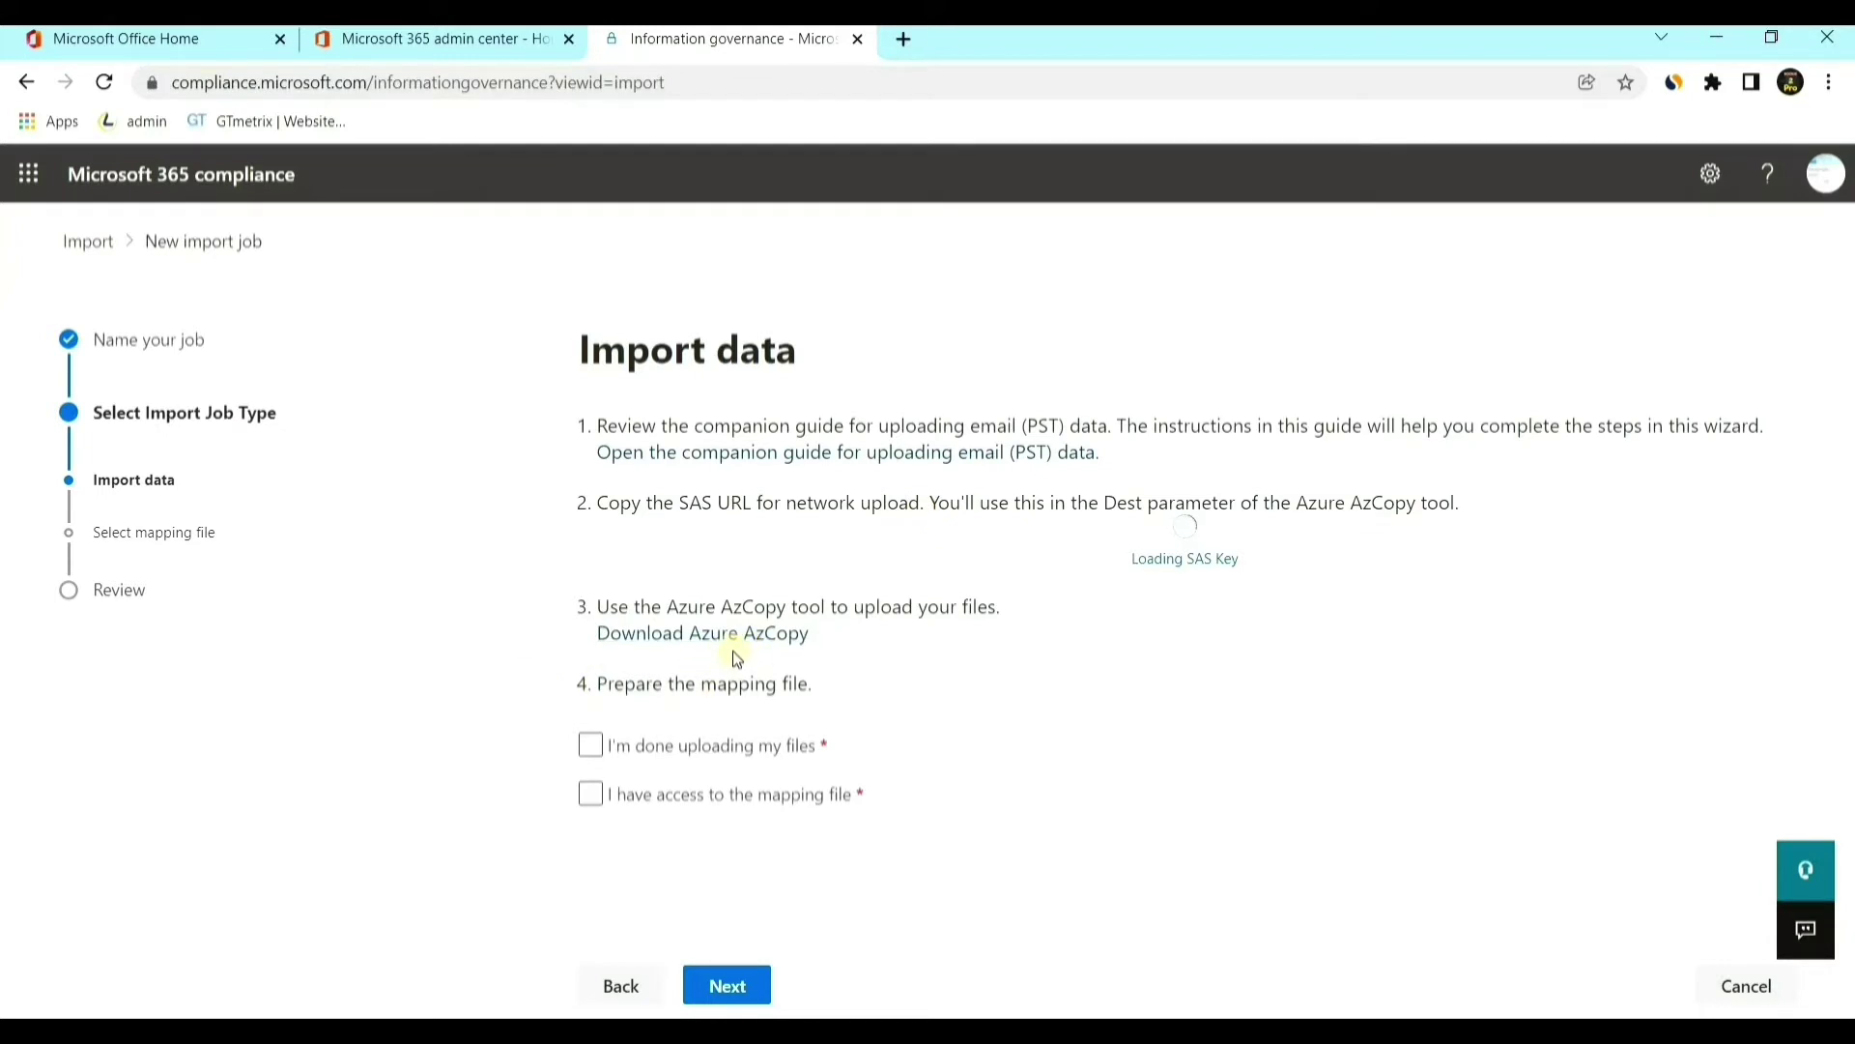
left_click_drag(1240, 527, 1789, 537)
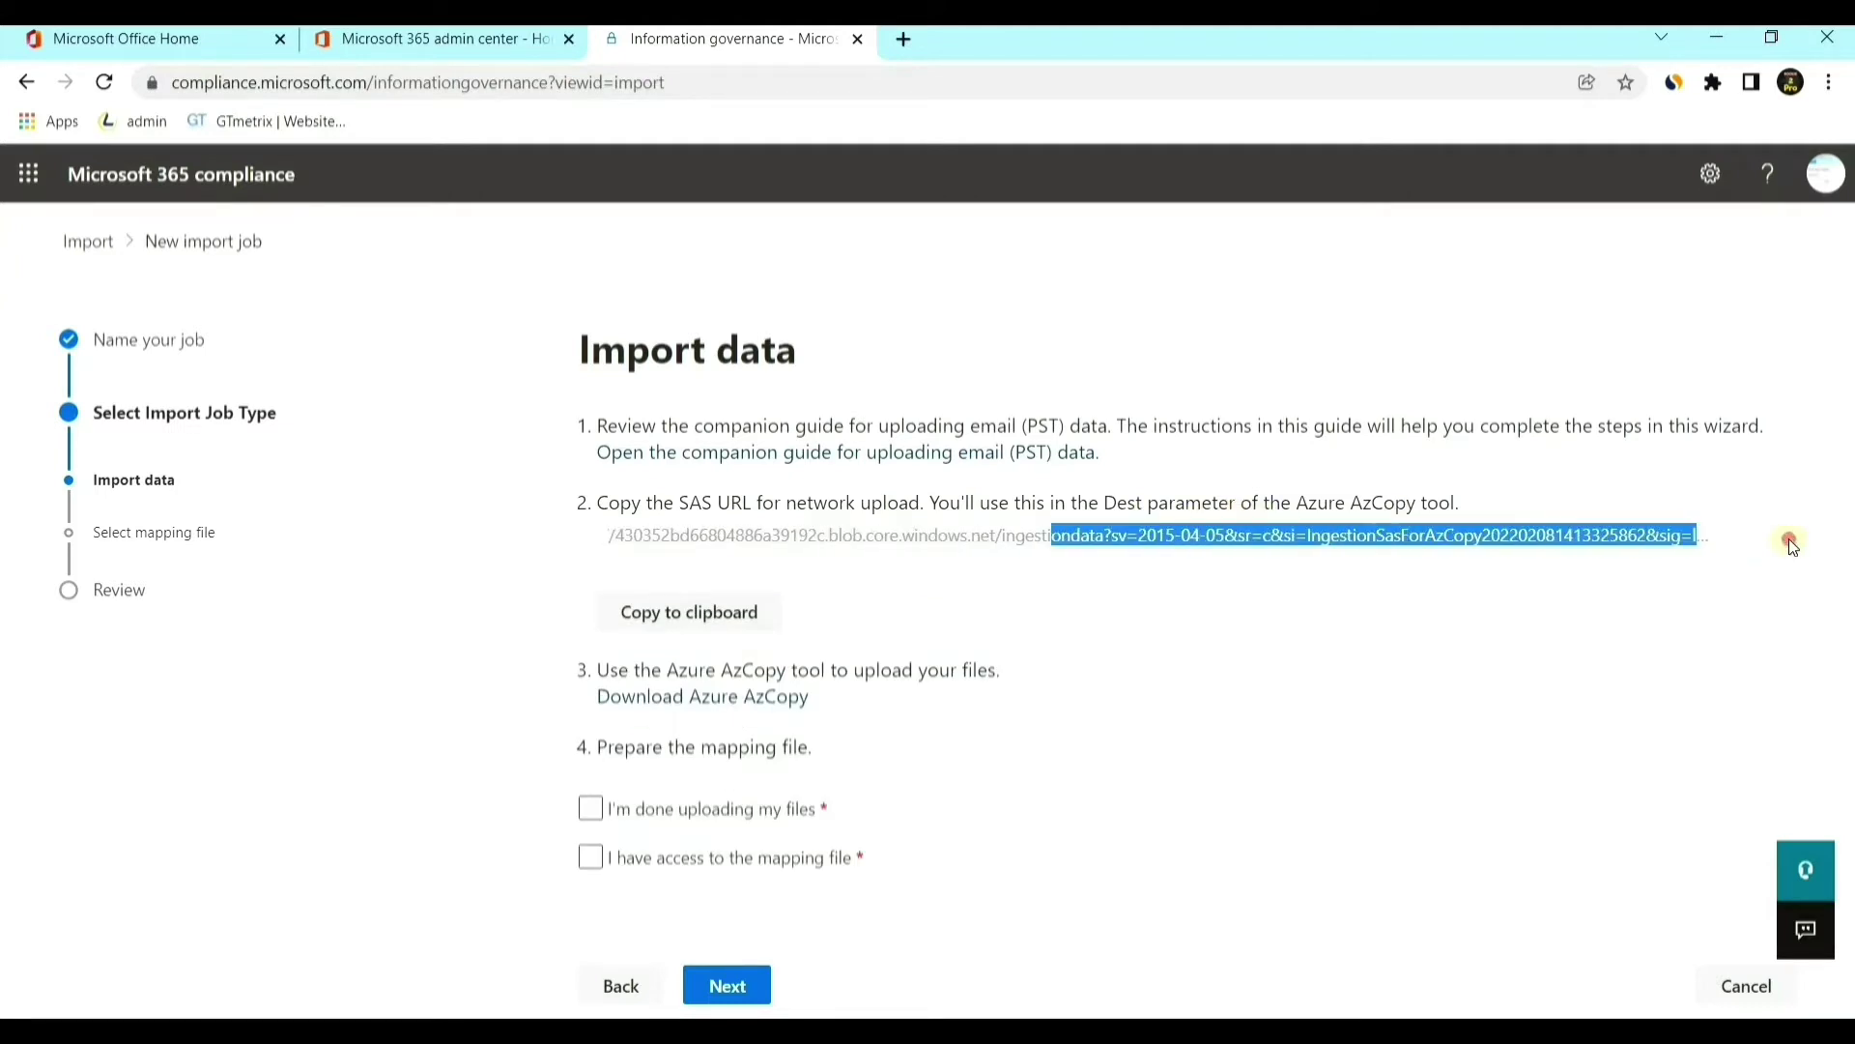
left_click(1023, 601)
left_click_drag(1006, 533, 414, 518)
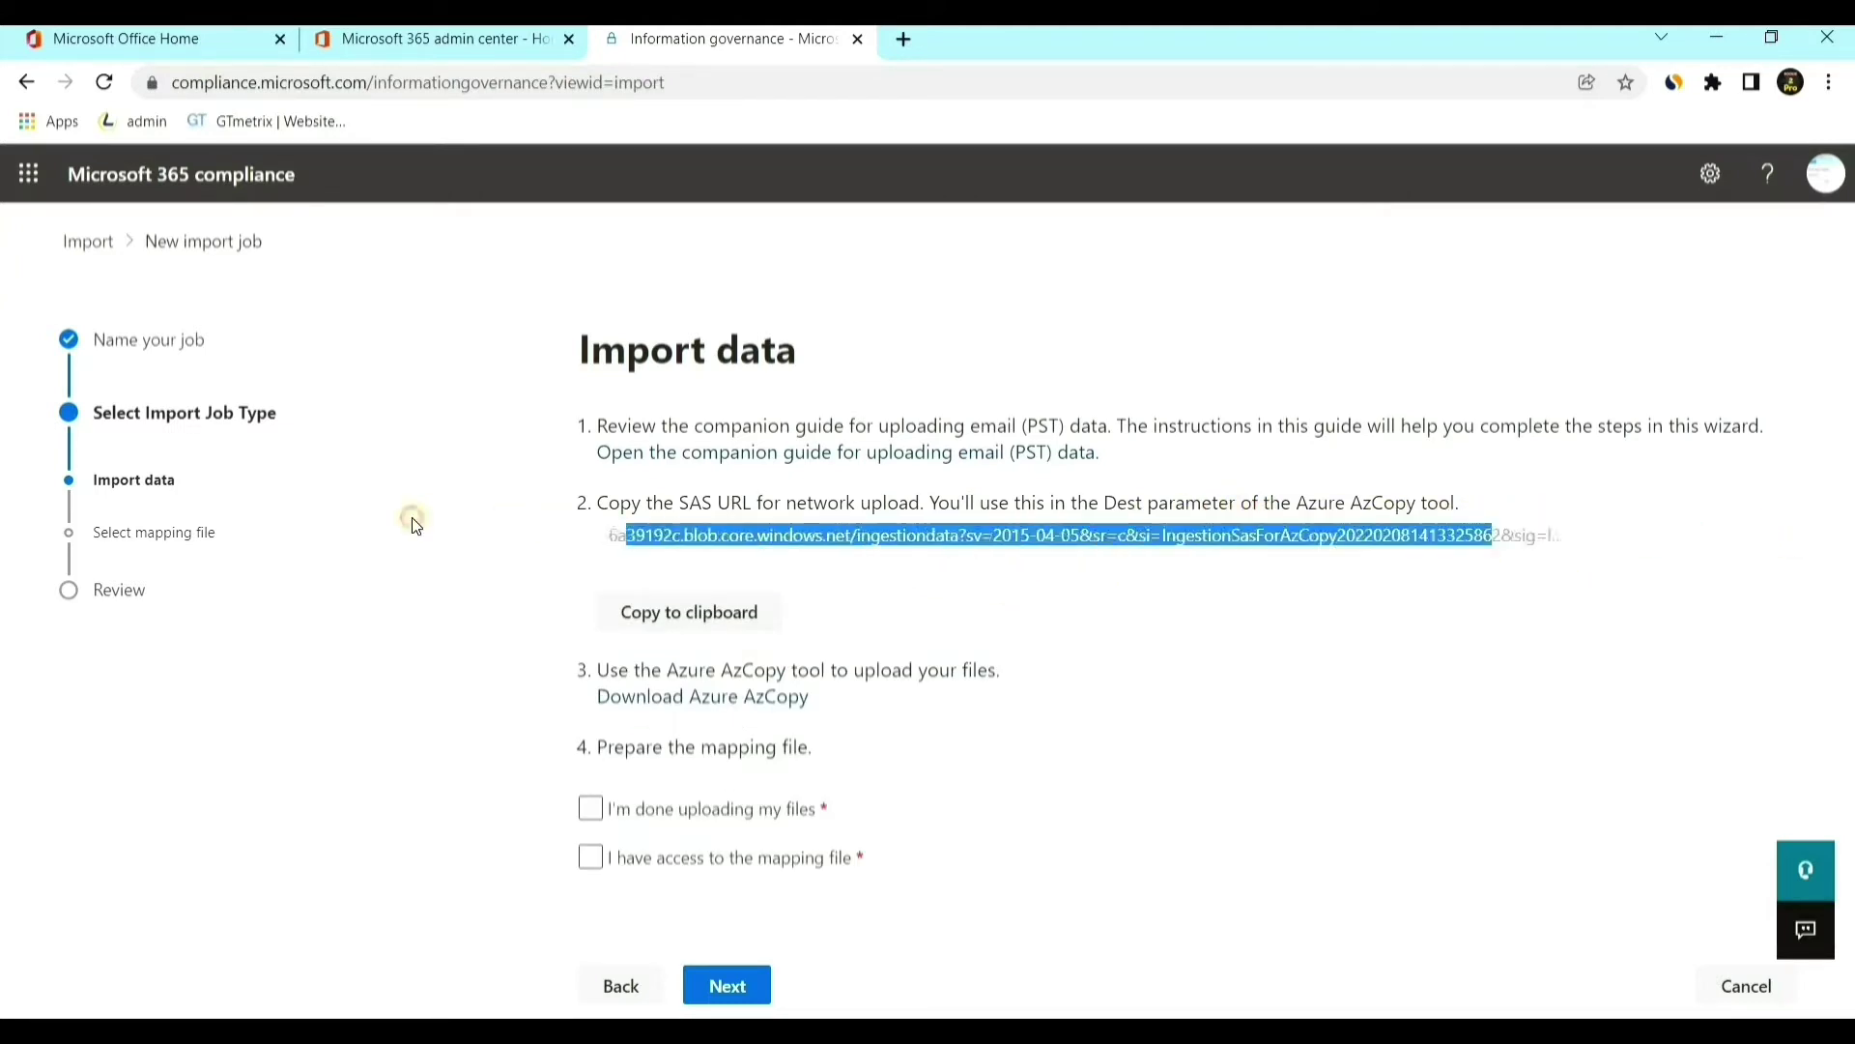
left_click(1235, 583)
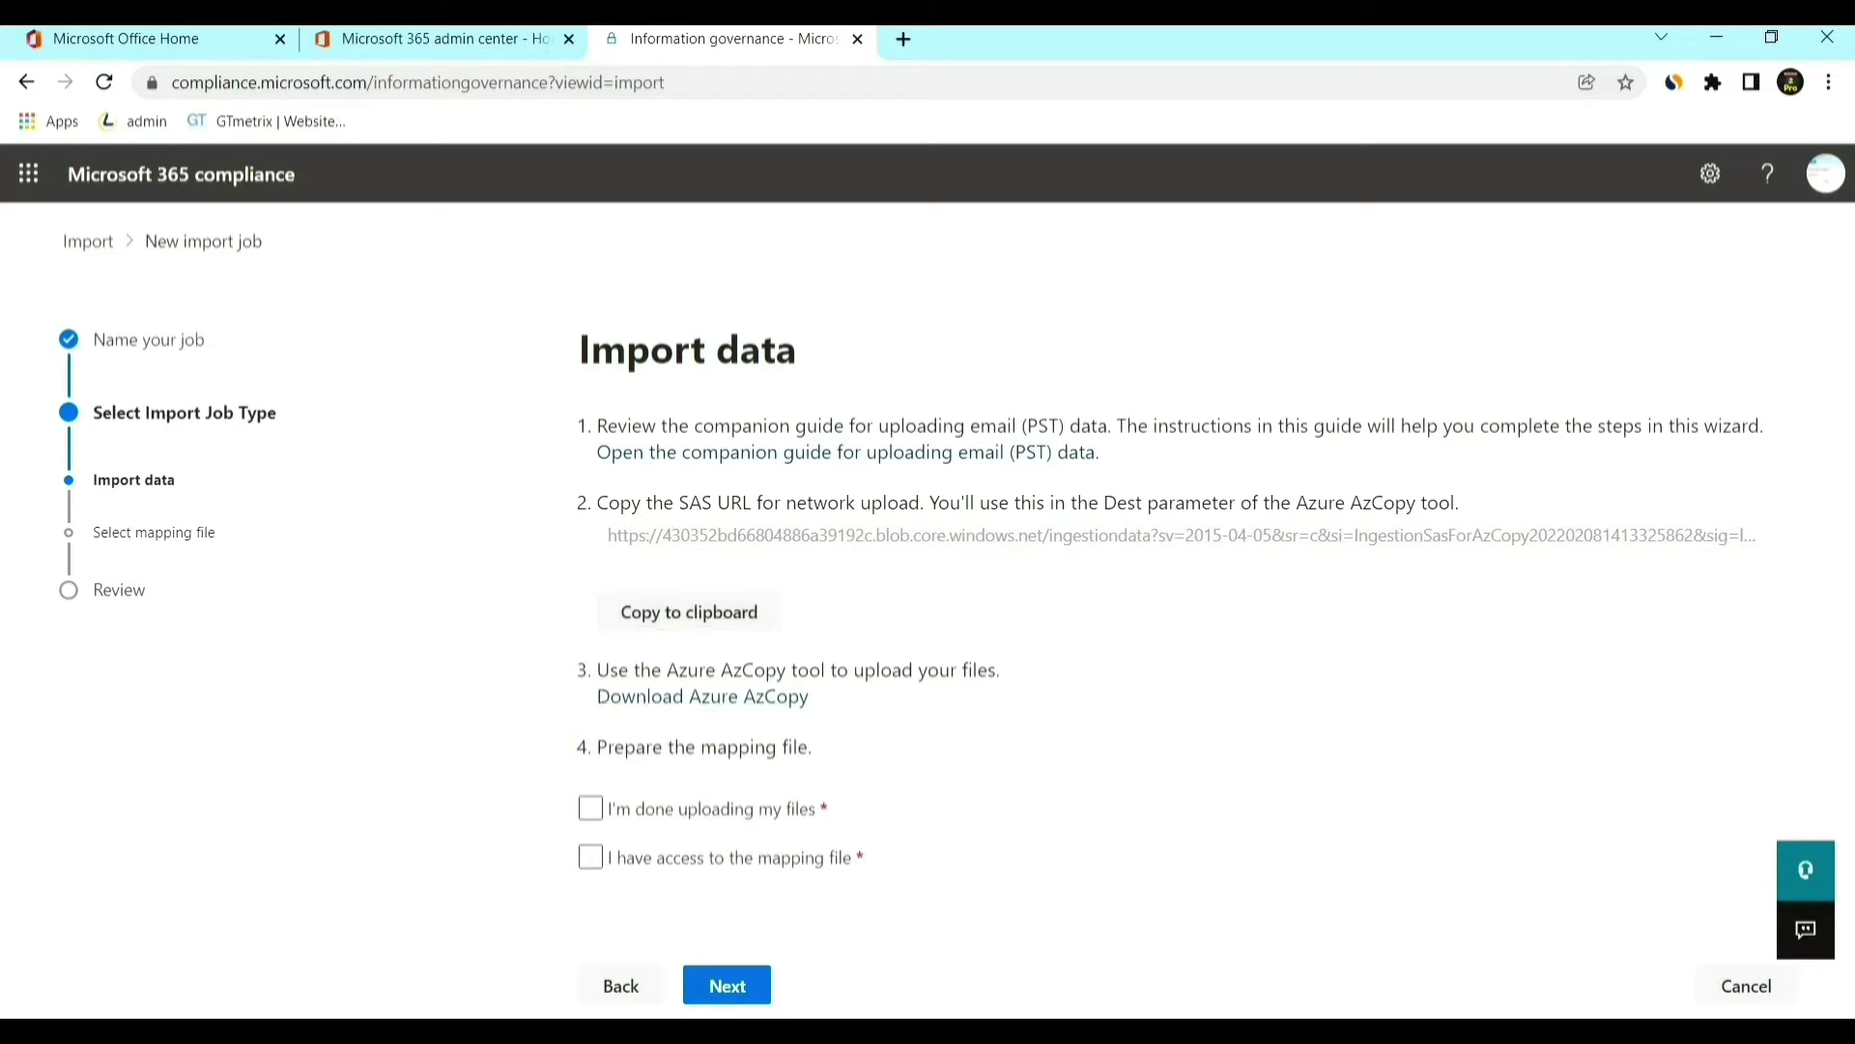
- Open Notepad and paste the copied SAS URL into a blank document
left_click(377, 1008)
type("no")
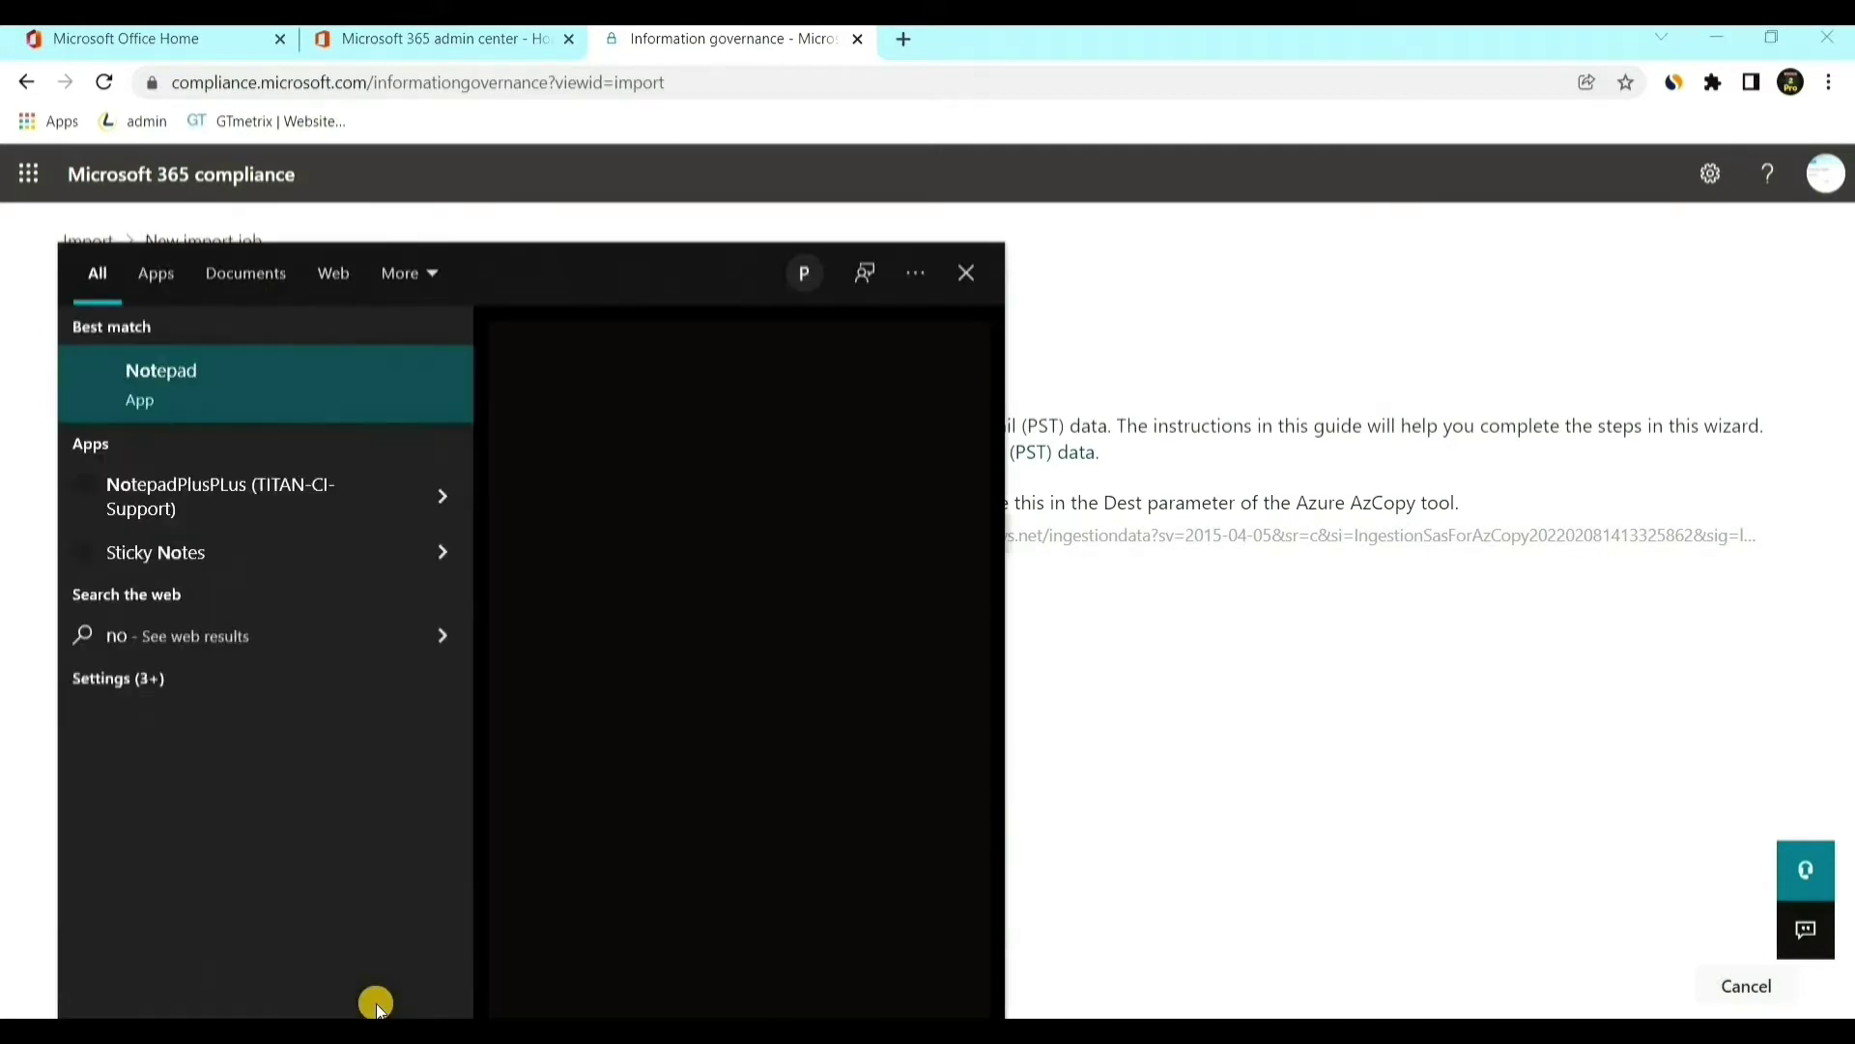
type("te")
left_click(323, 418)
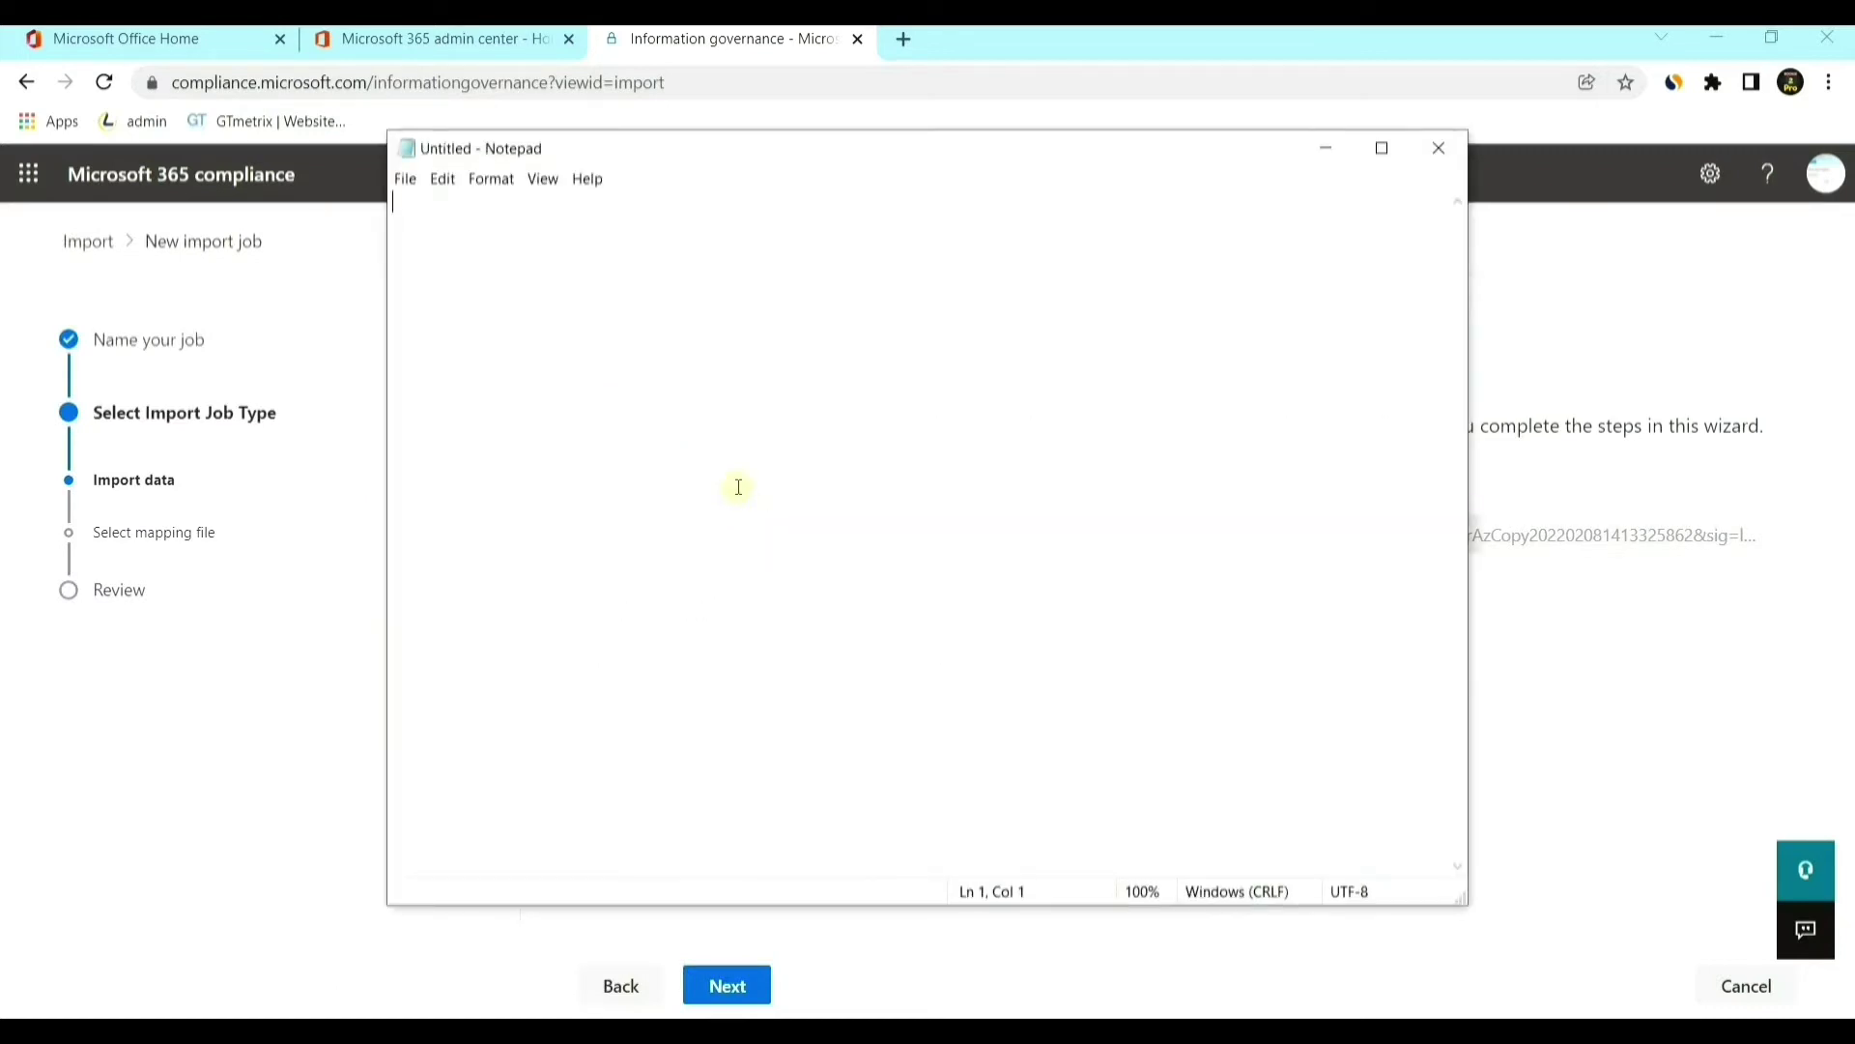
key("ctrl+v")
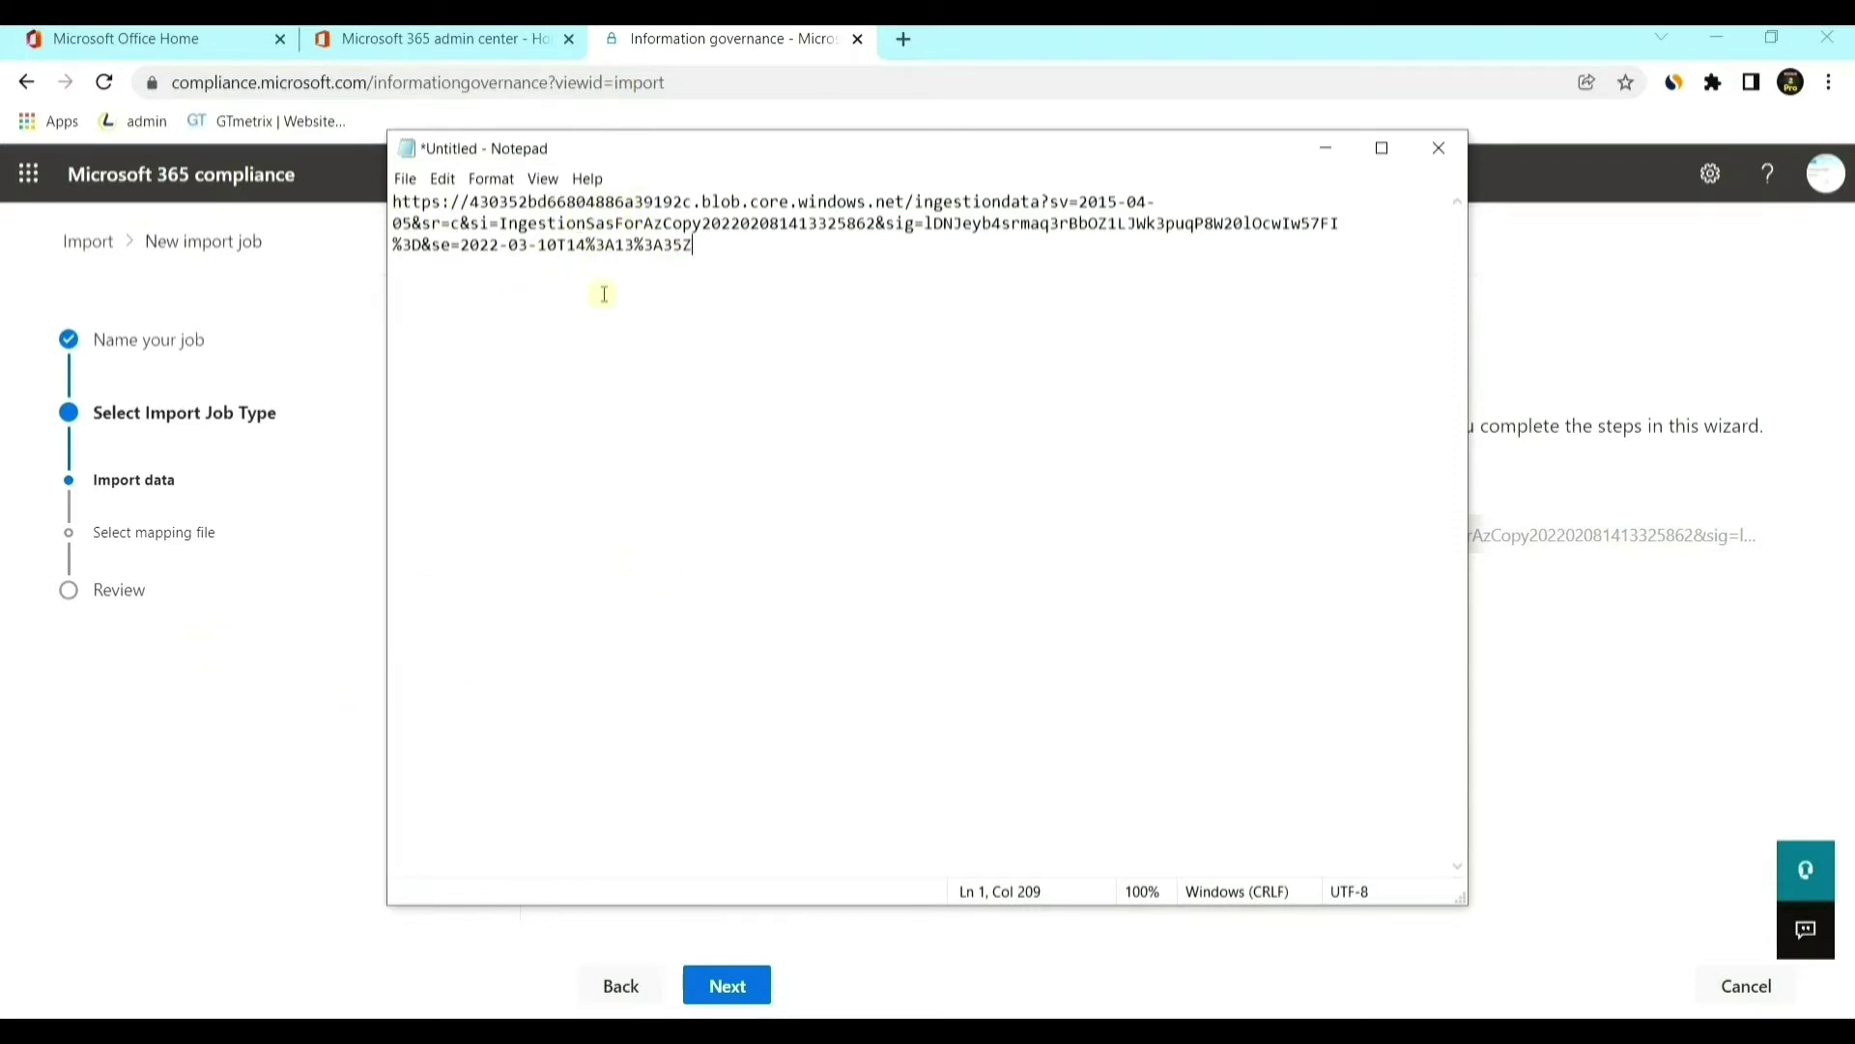
- Return to the import job and download the Windows 64-bit version of Azure AzCopy
left_click(228, 774)
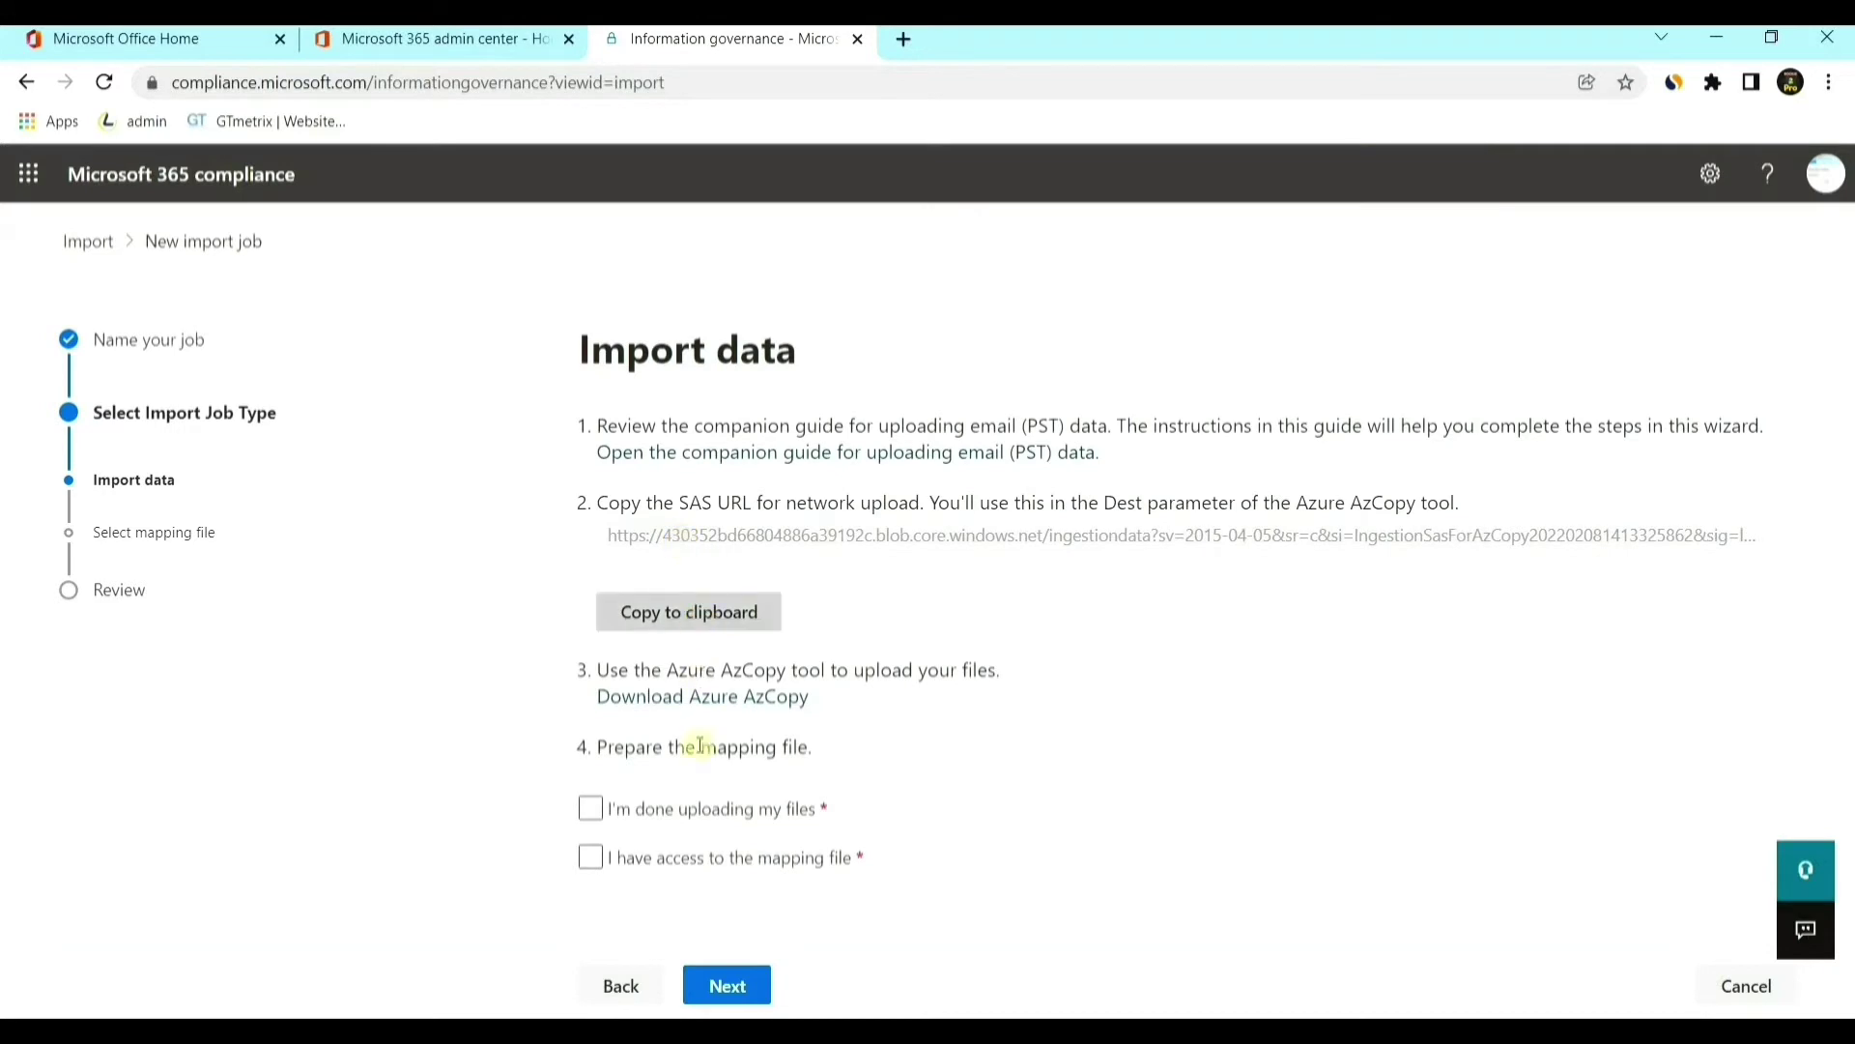
left_click(705, 697)
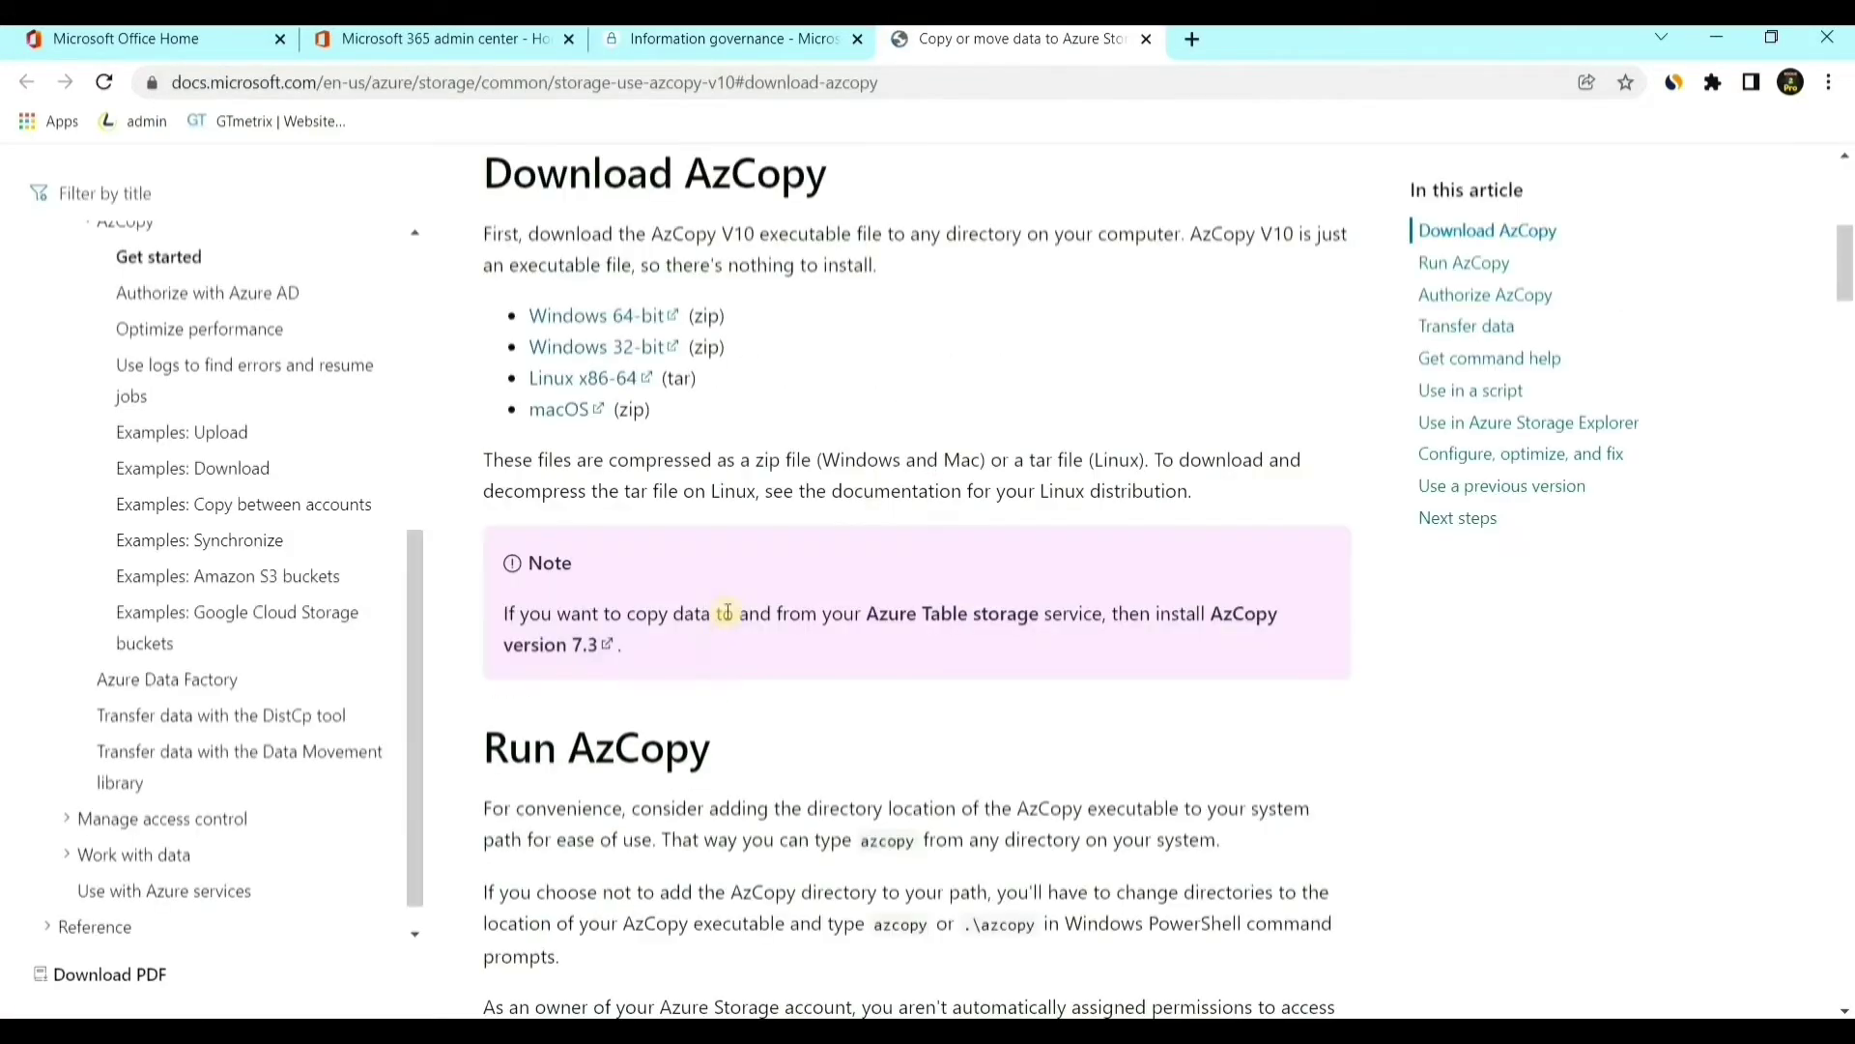
left_click(617, 324)
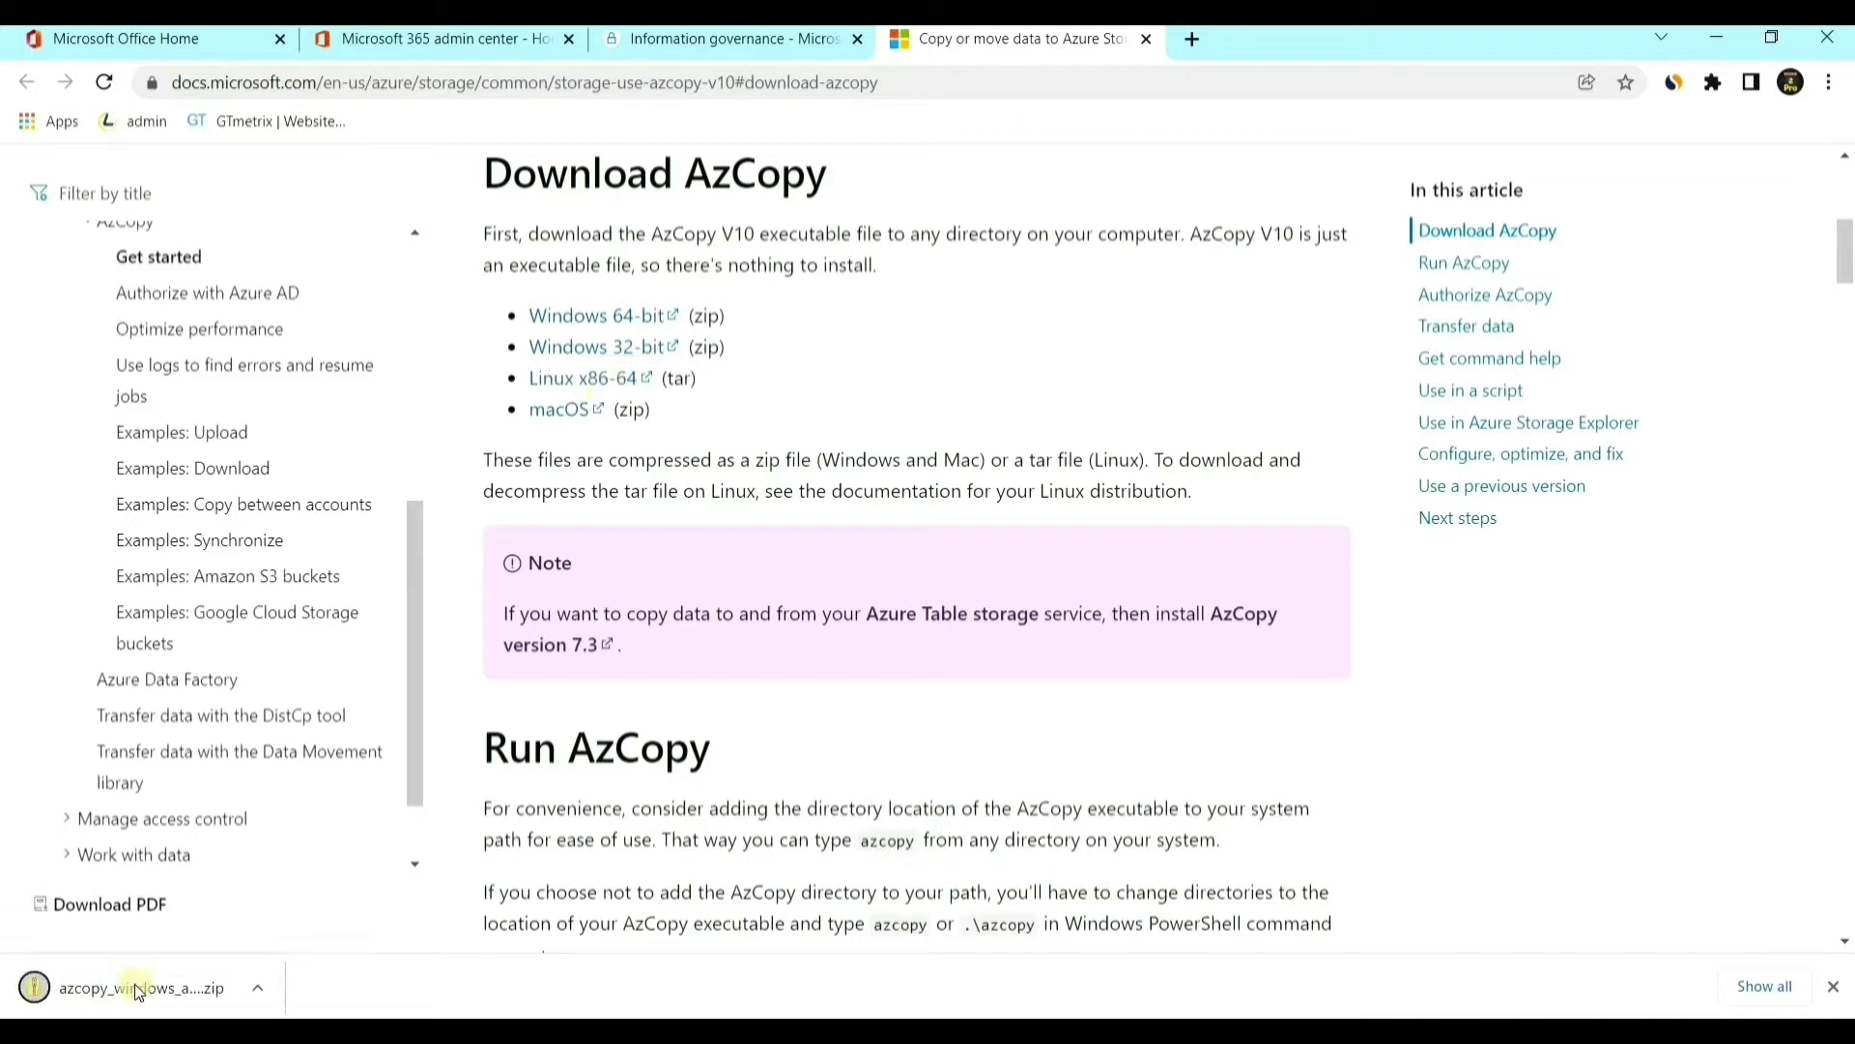
- Extract the downloaded AzCopy archive to its default destination and open the inner azcopy_windows_amd64_10.13.0 folder containing azcopy.exe
left_click(133, 988)
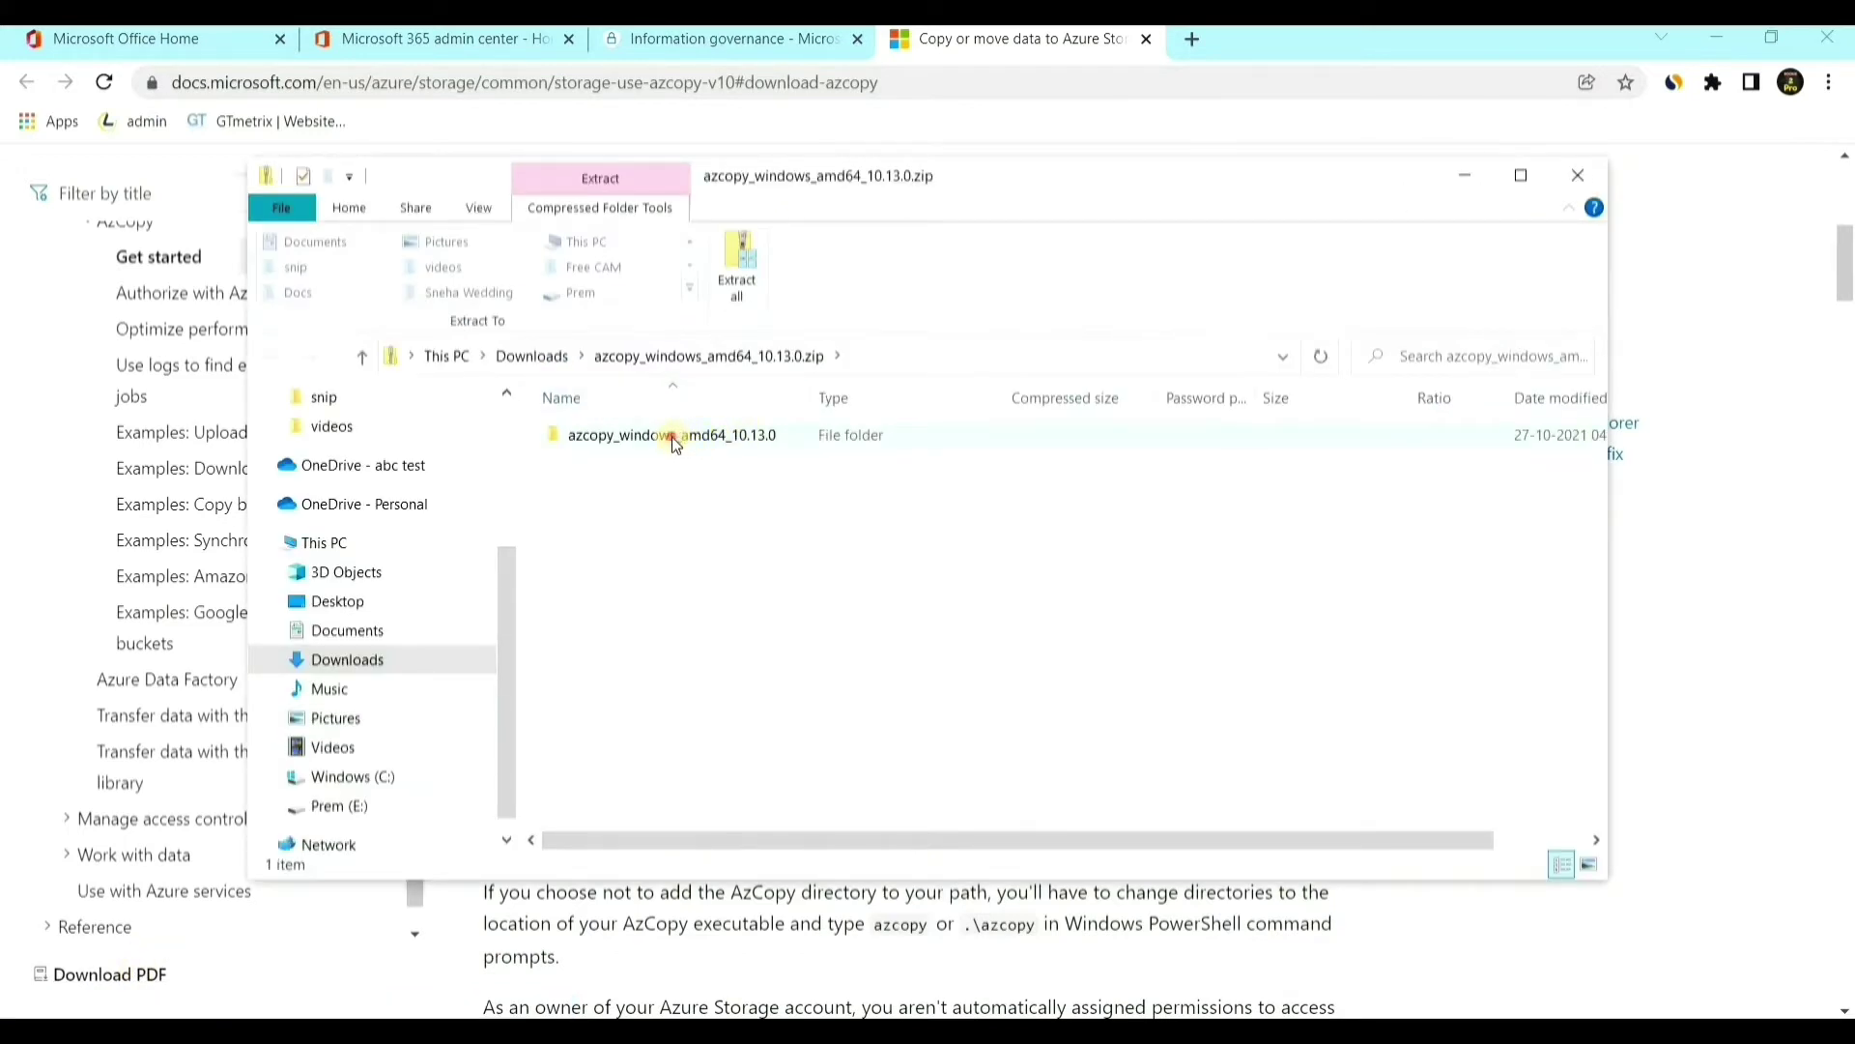
double_click(674, 436)
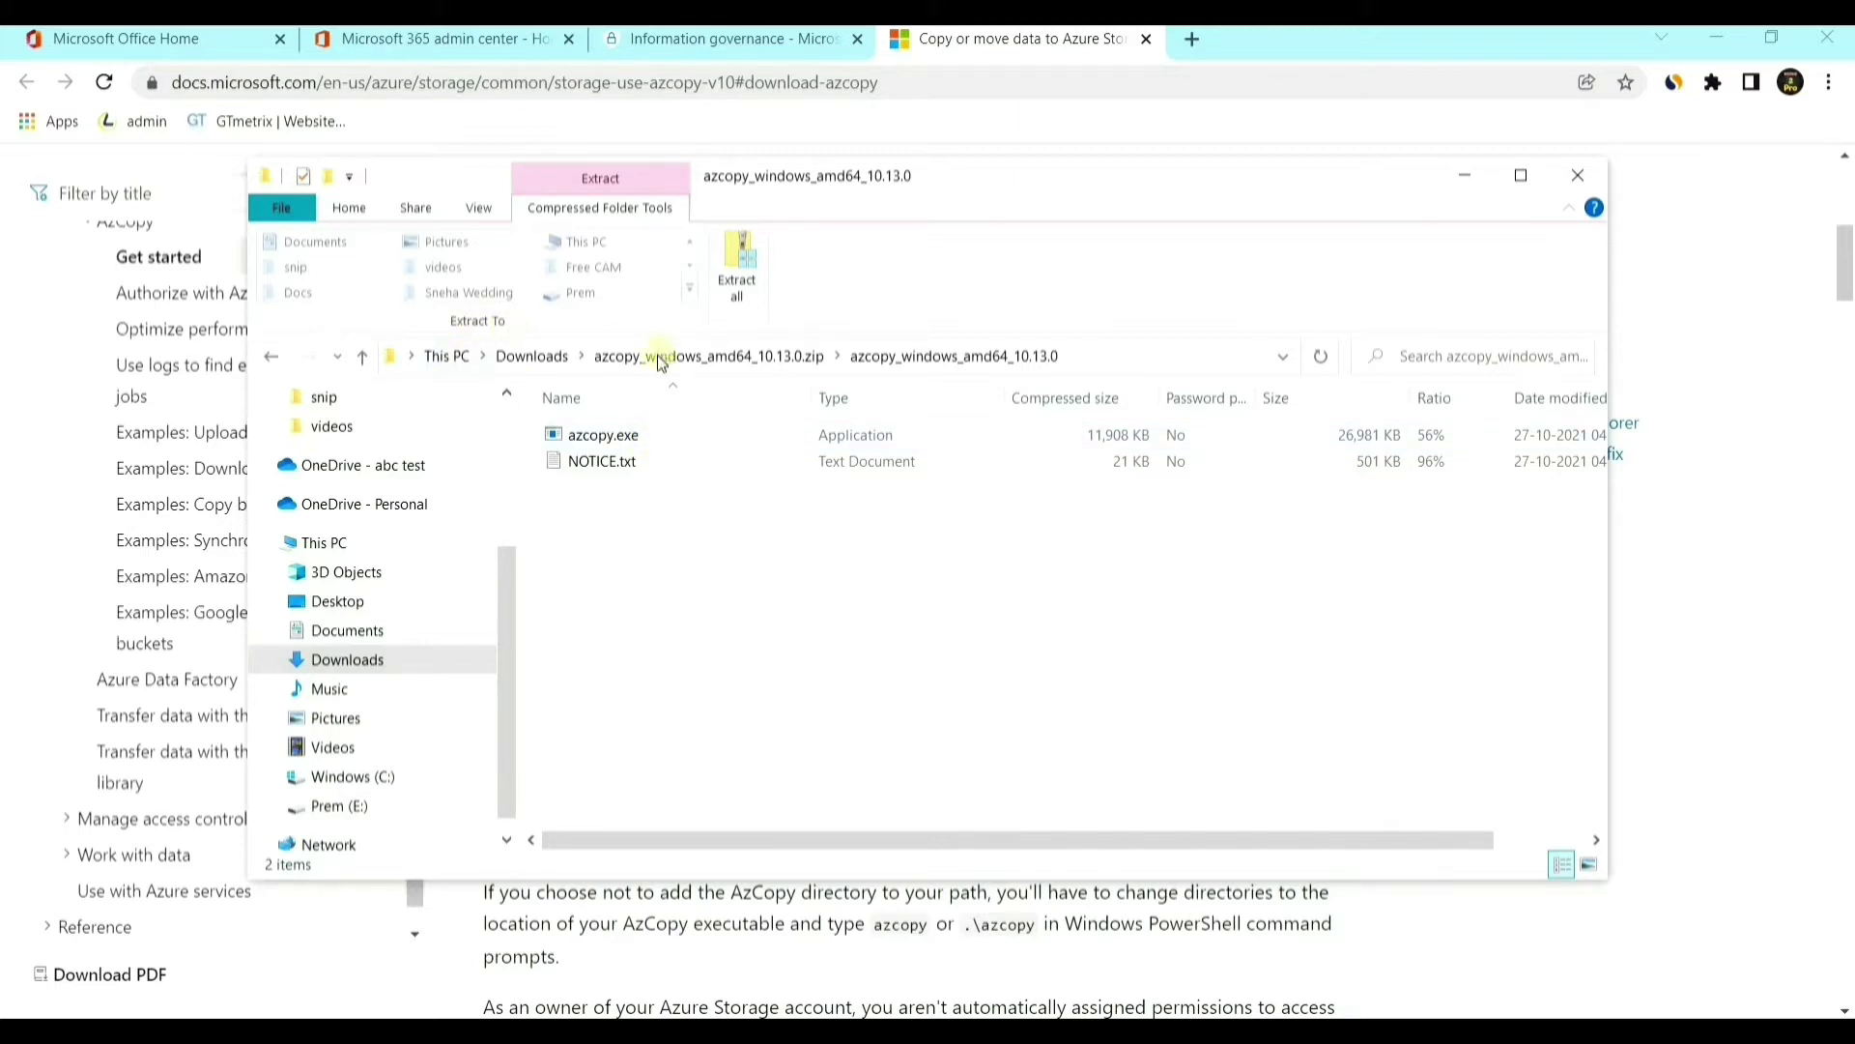
left_click(740, 268)
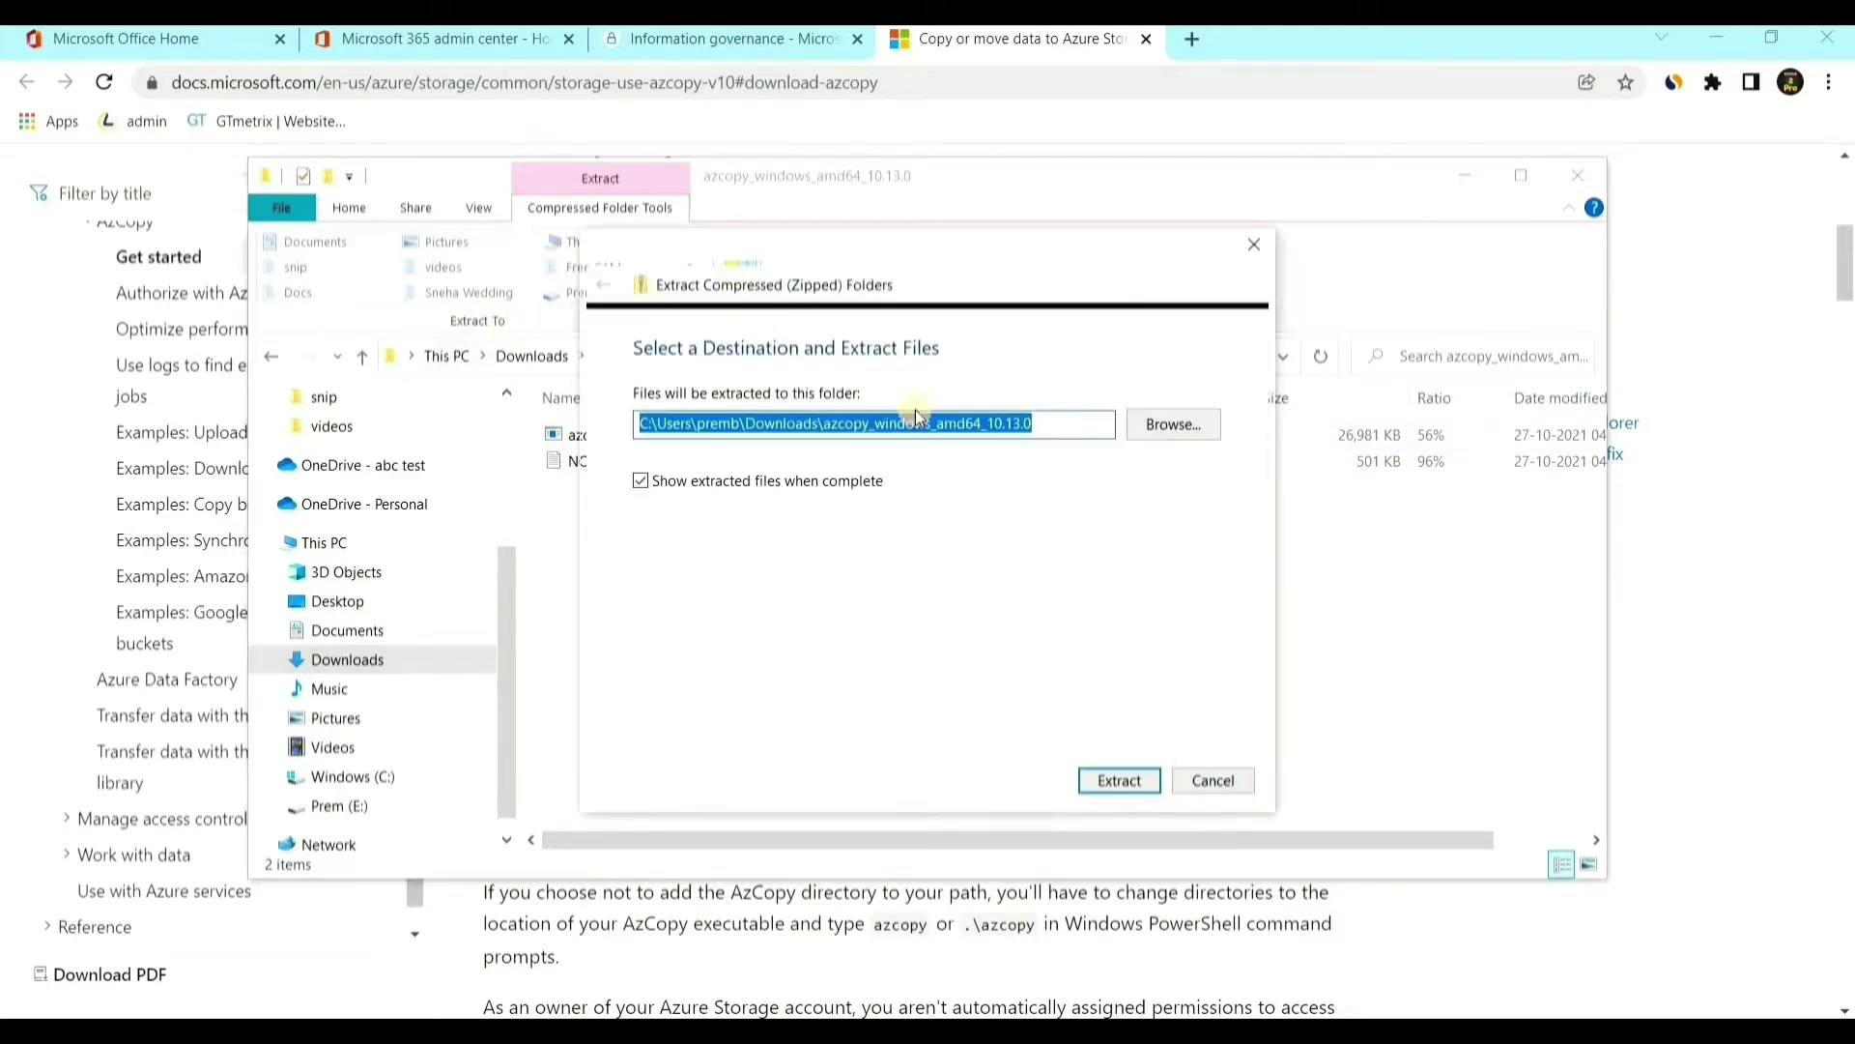
left_click(1121, 779)
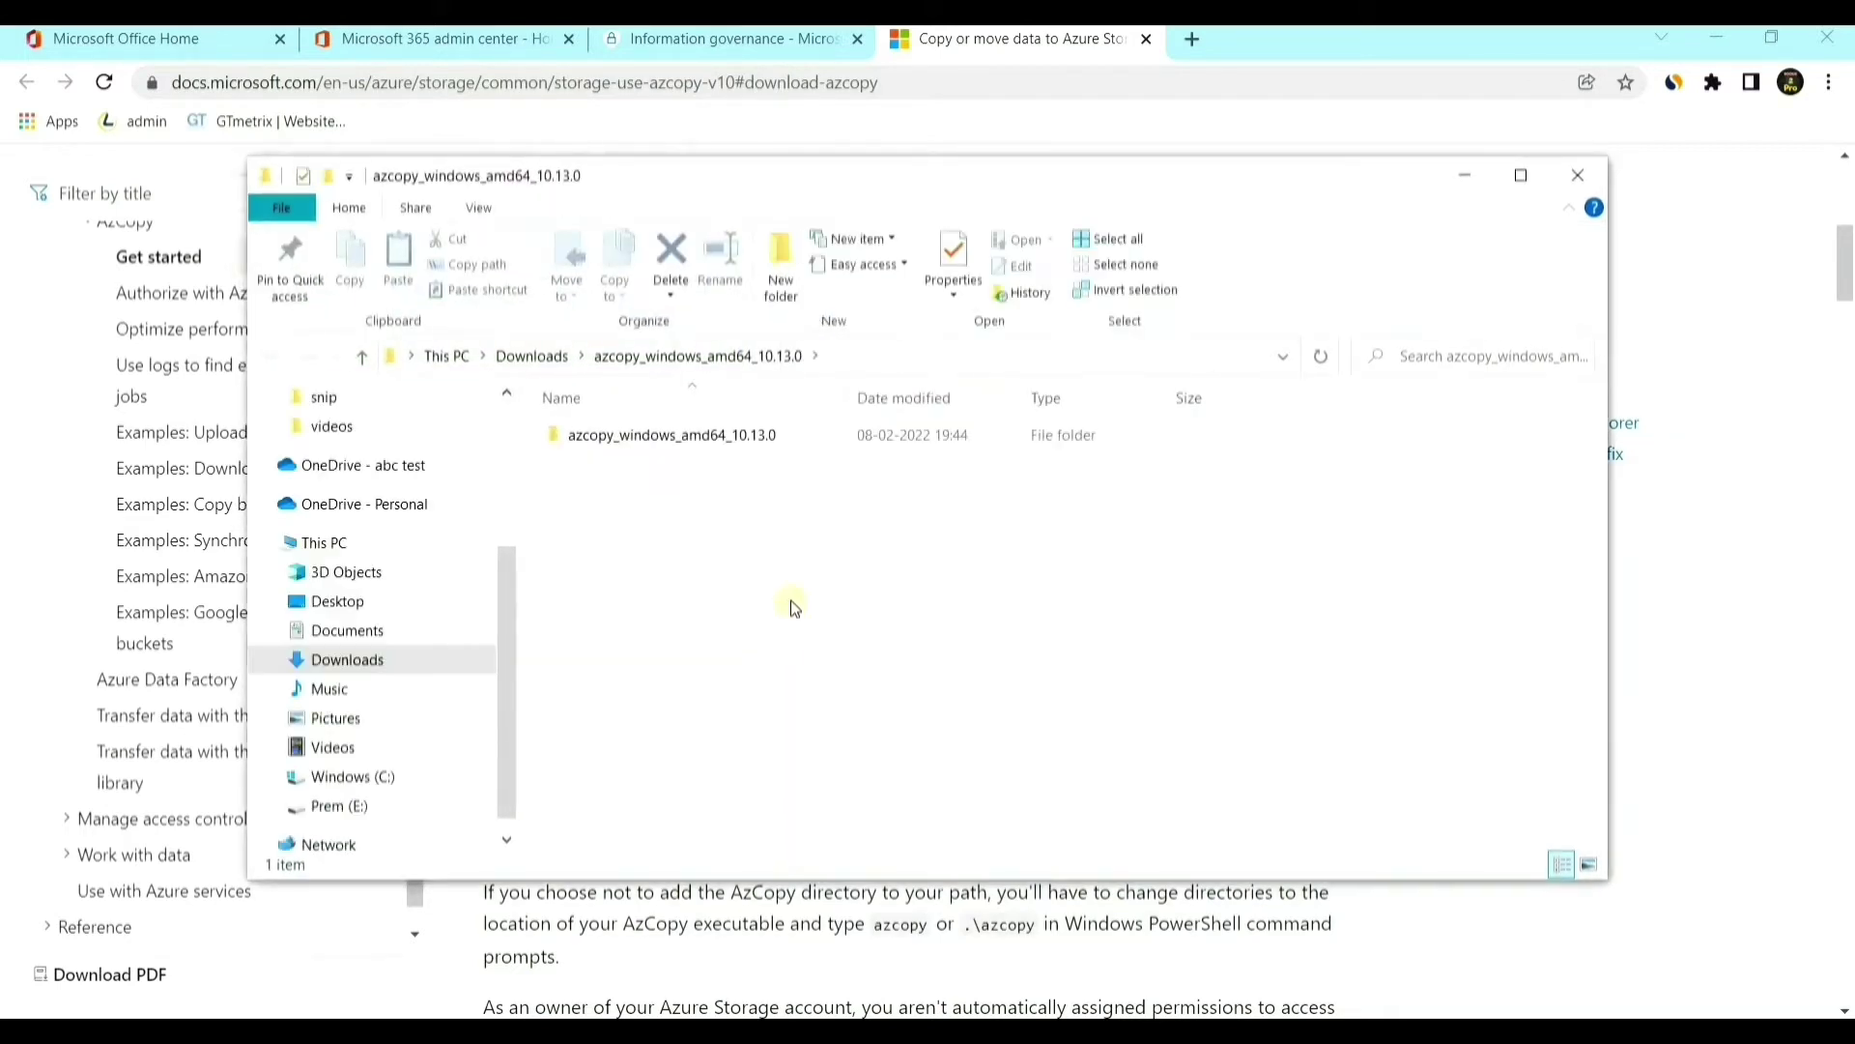
left_click(731, 432)
double_click(720, 432)
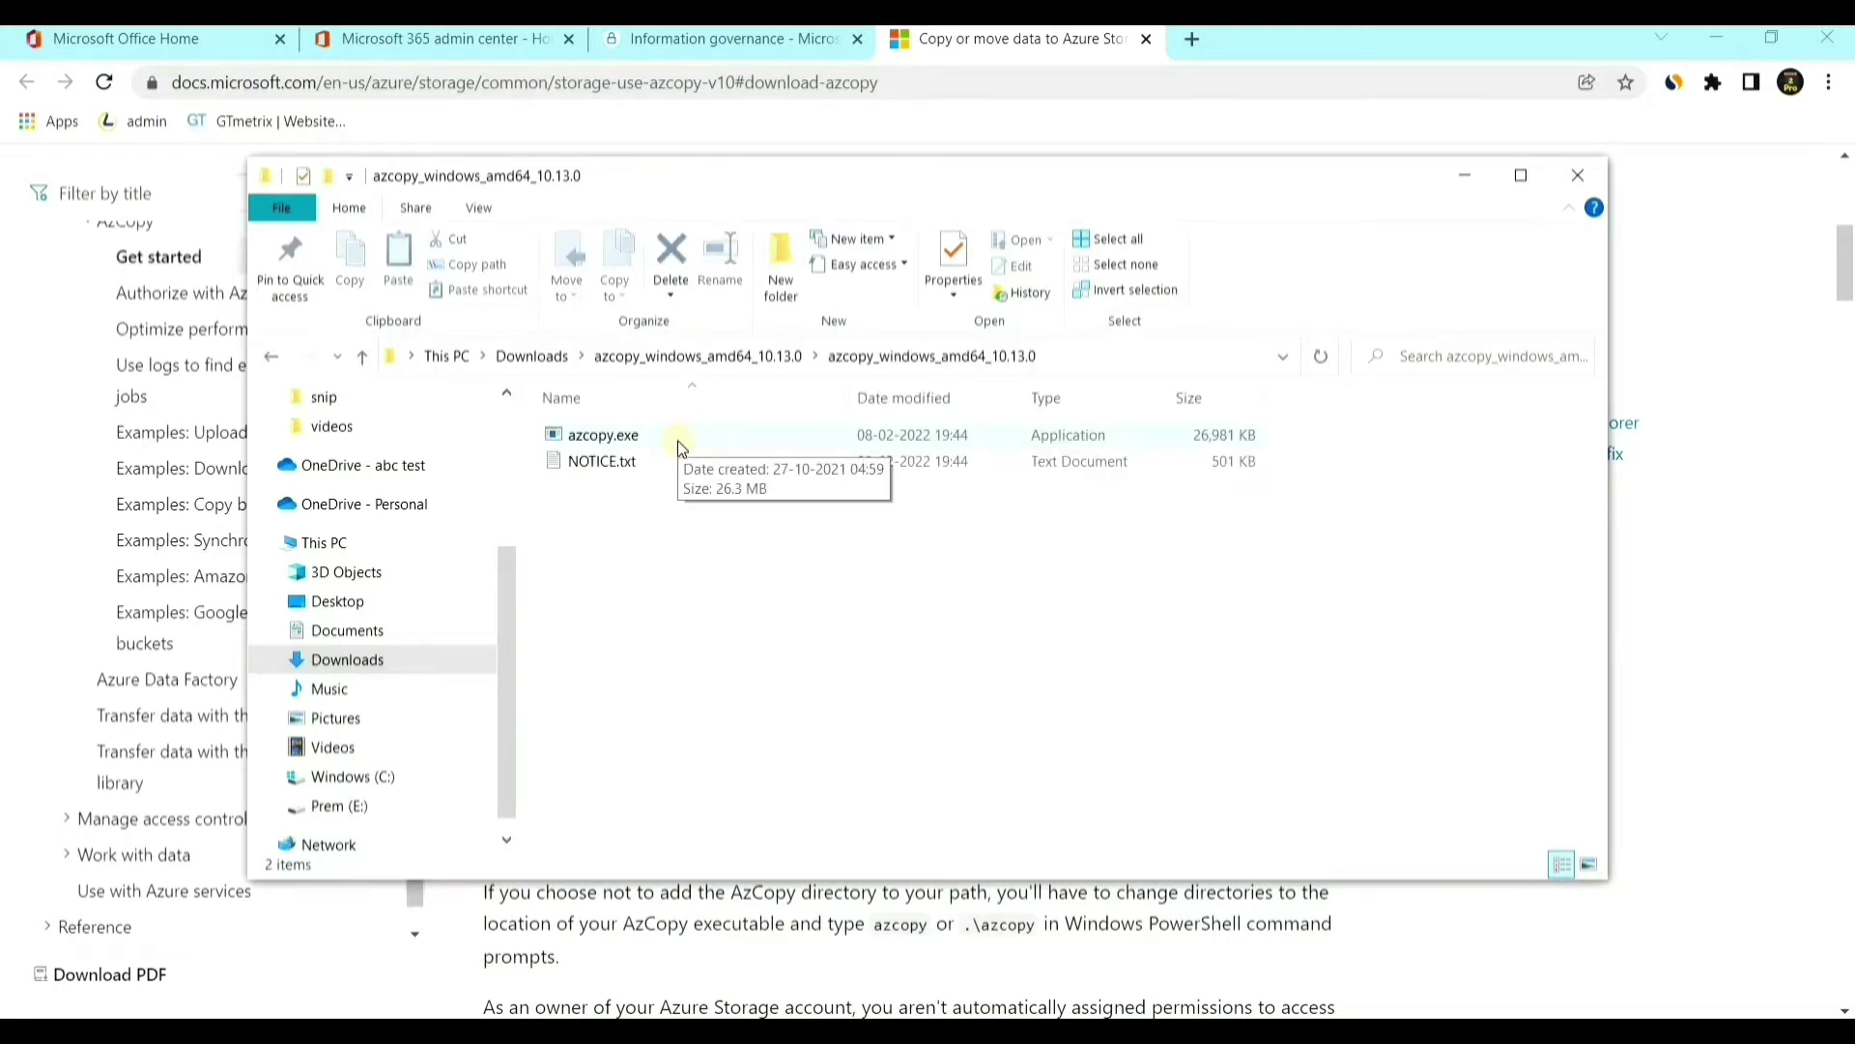
left_click(1113, 361)
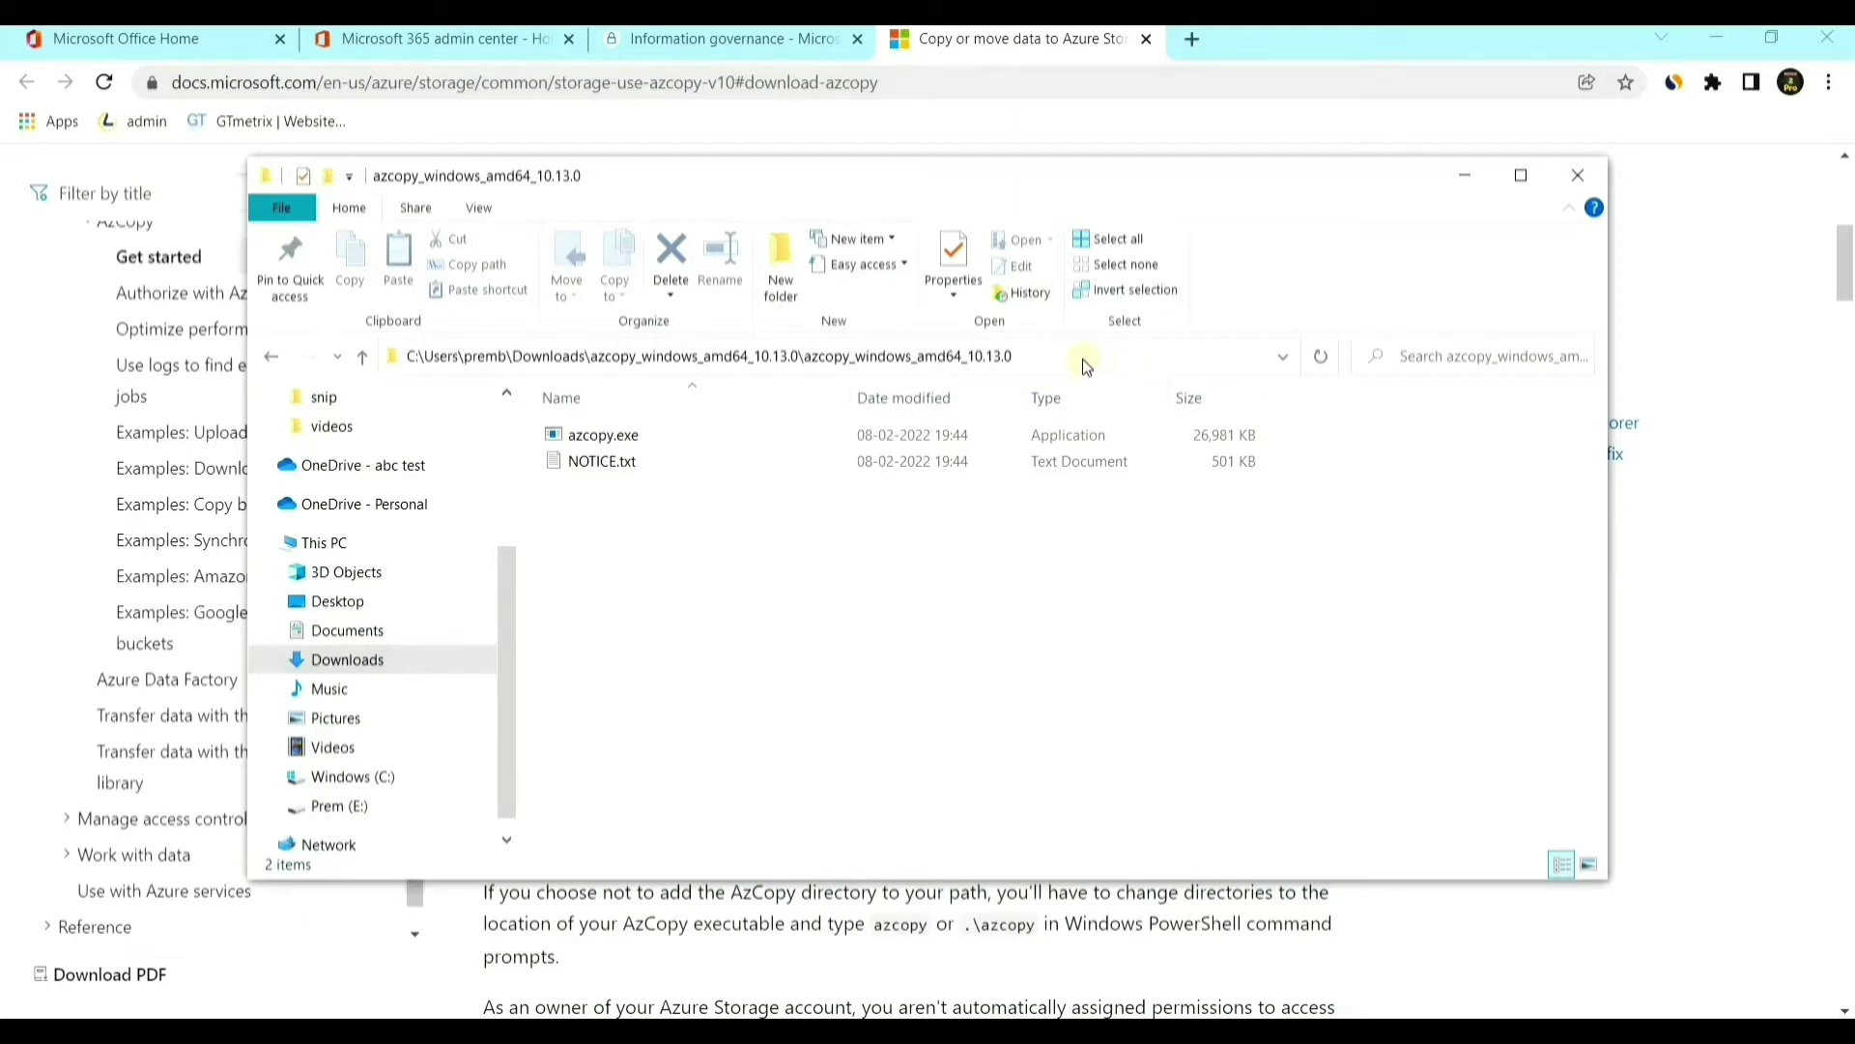
left_click(1082, 357)
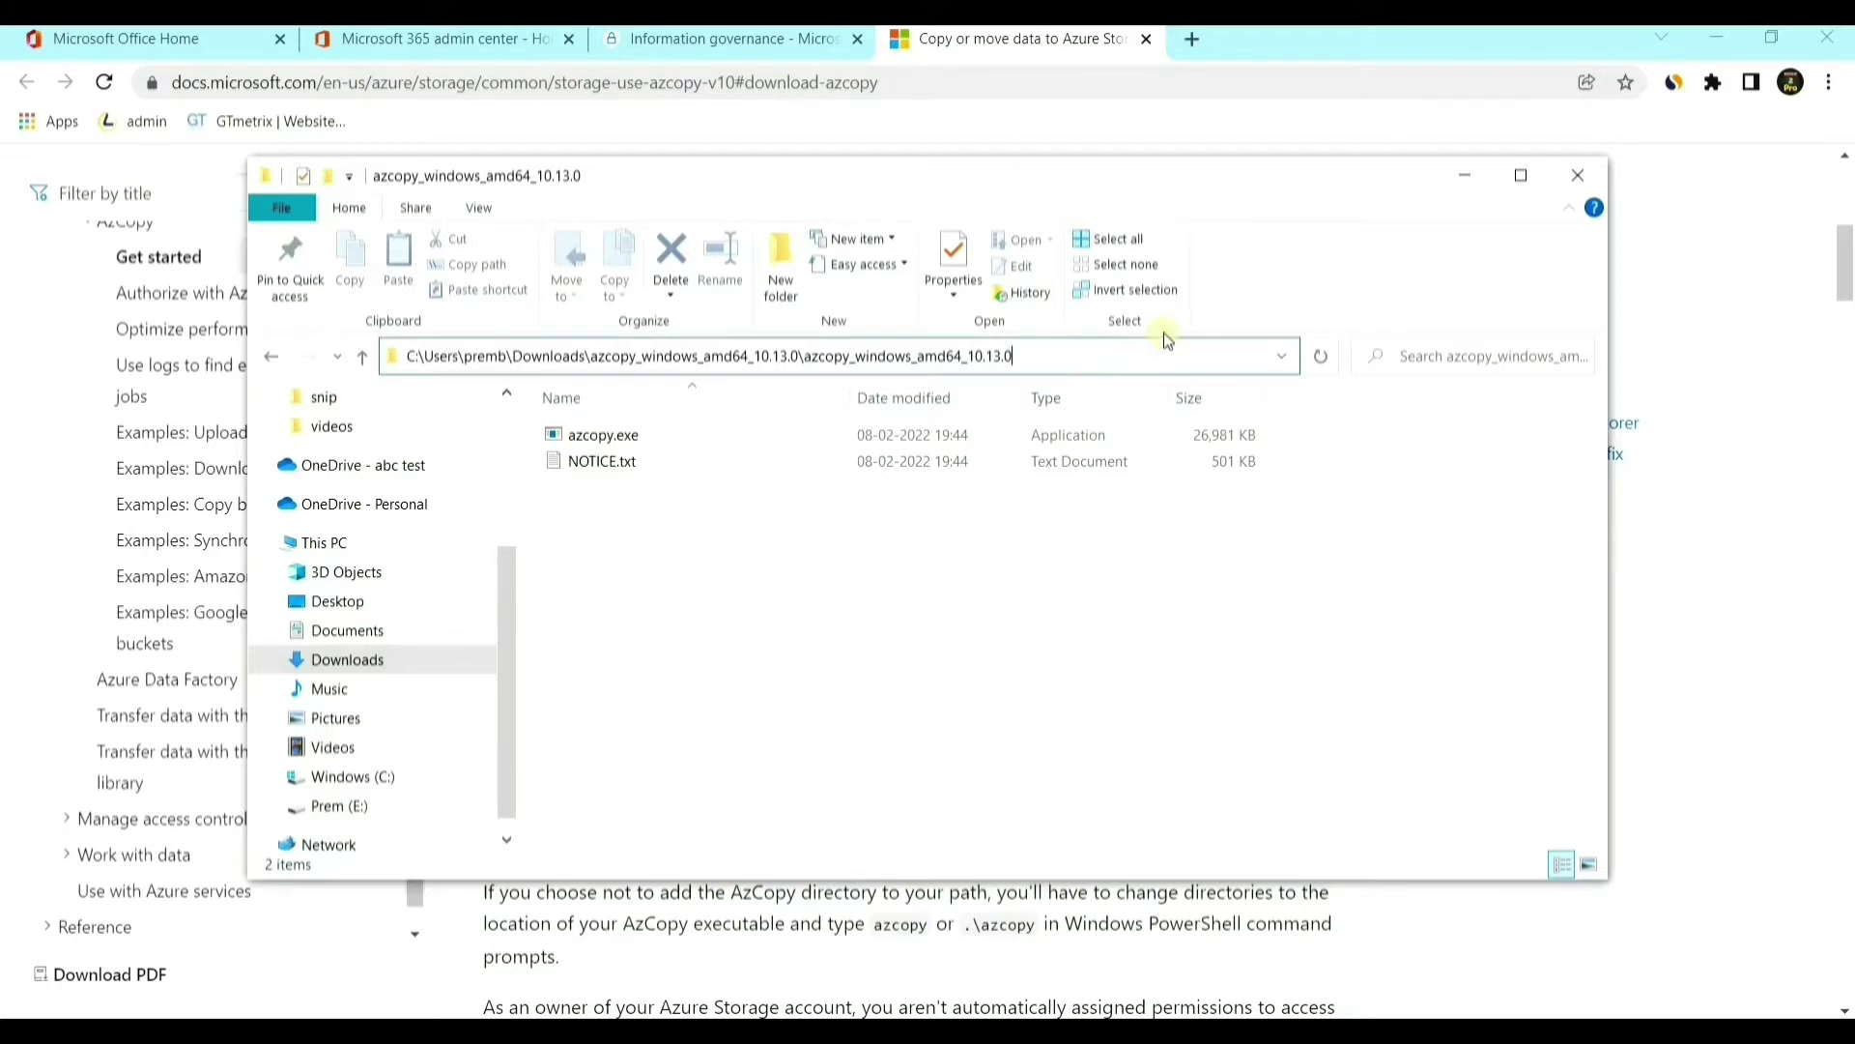
double_click(1091, 350)
left_click(1092, 350)
left_click(779, 636)
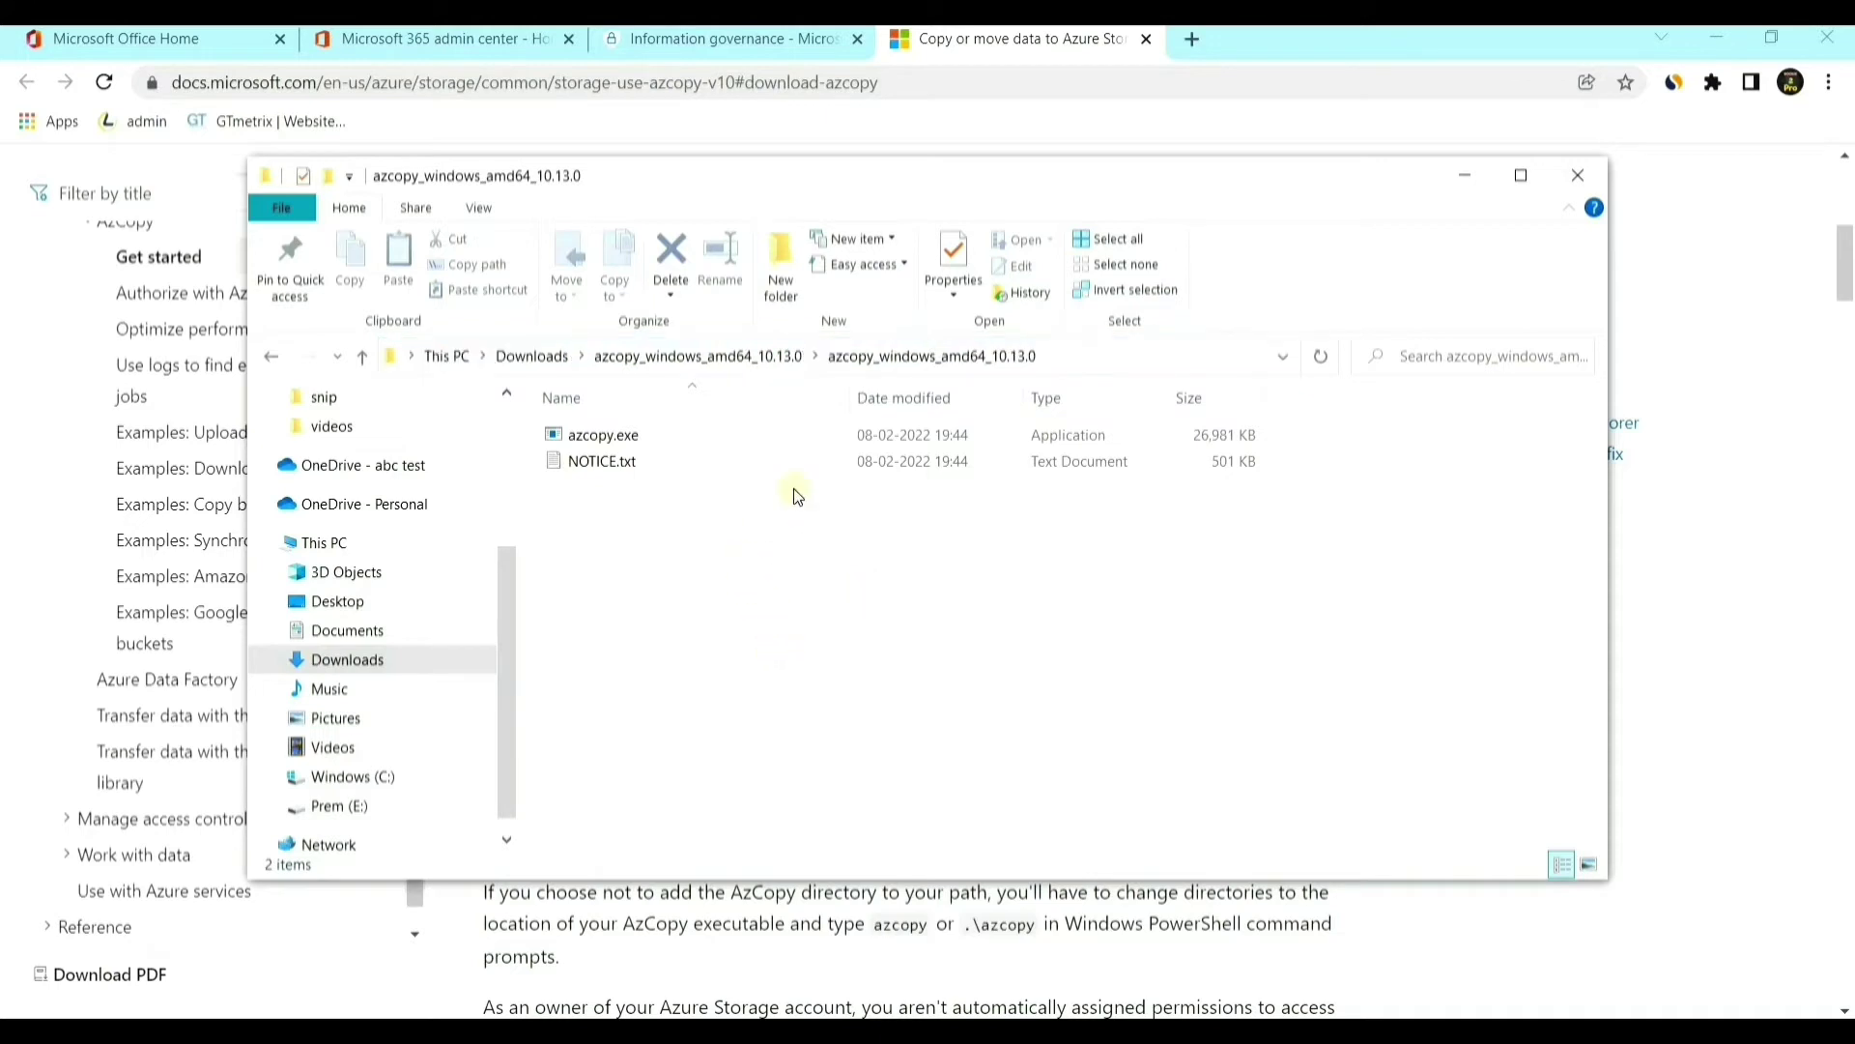
- Copy the path of the folder containing azcopy.exe and paste it below the SAS URL in Notepad, leaving a blank line between; minimize Notepad
left_click(1069, 356)
key("ctrl+c")
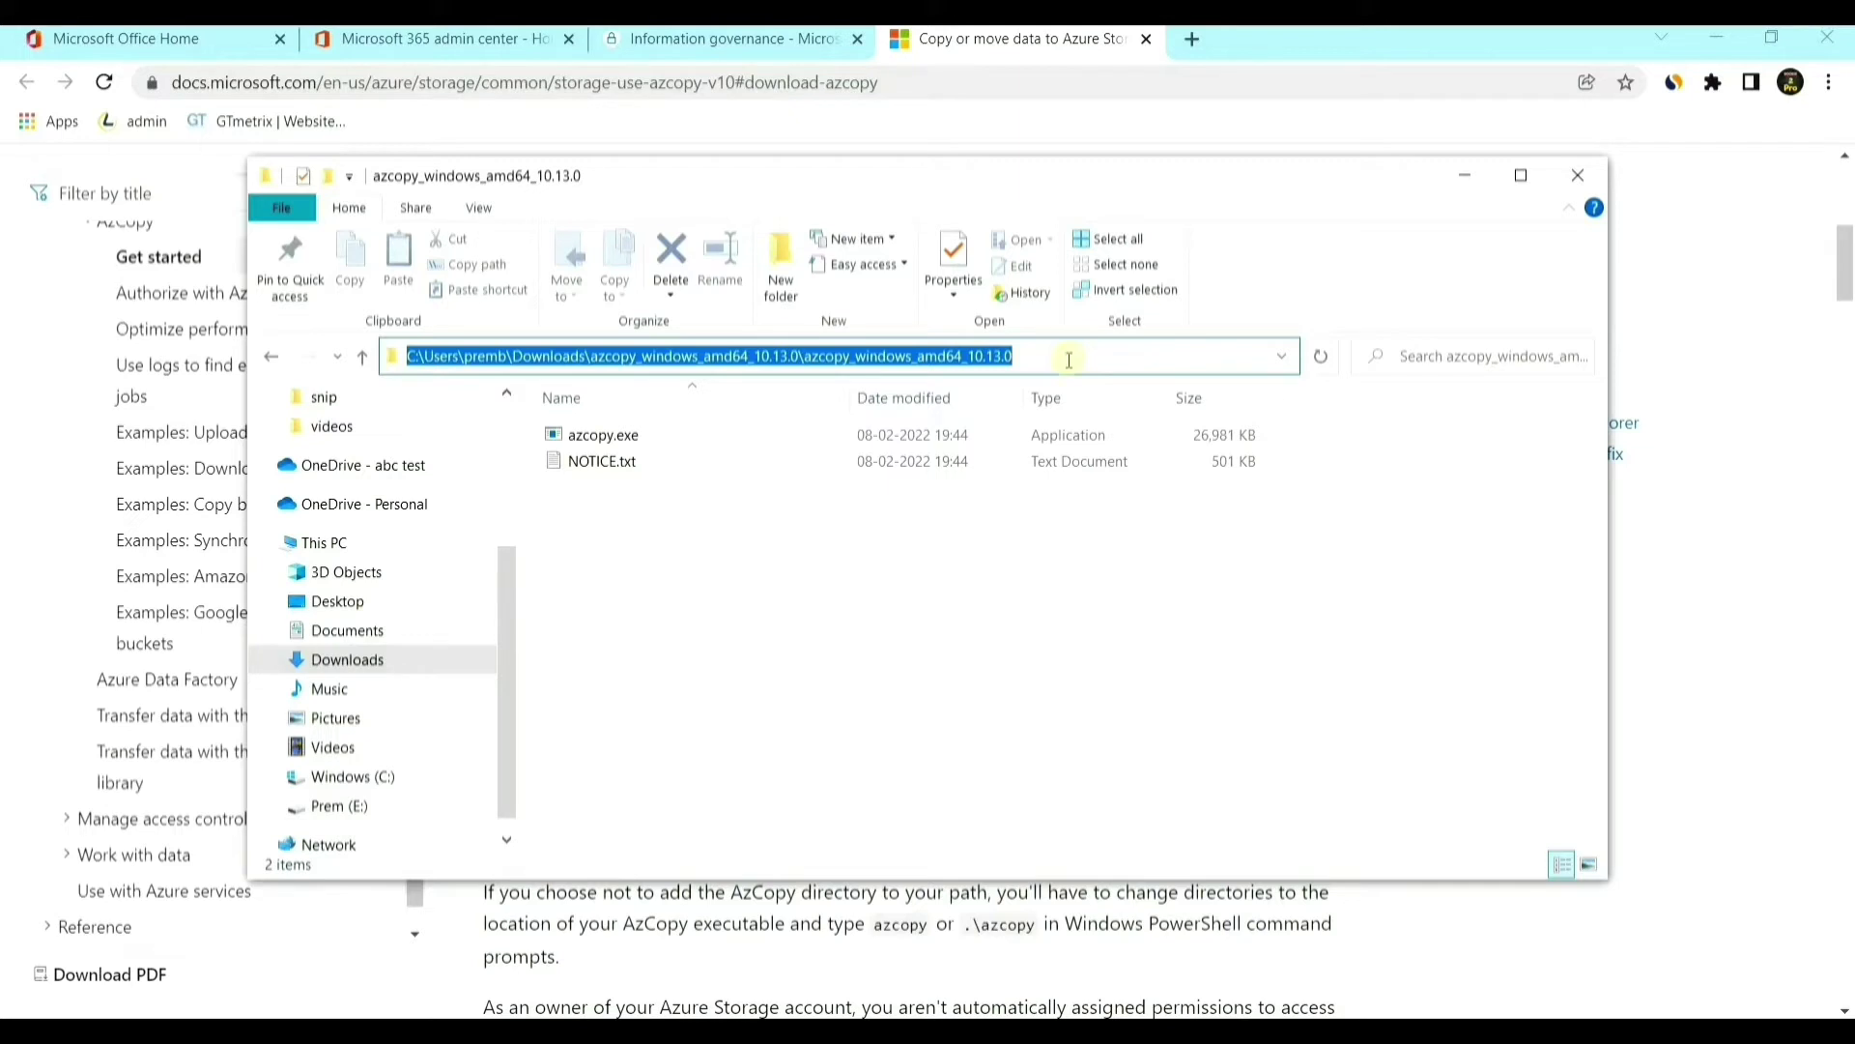
key("alt+Tab")
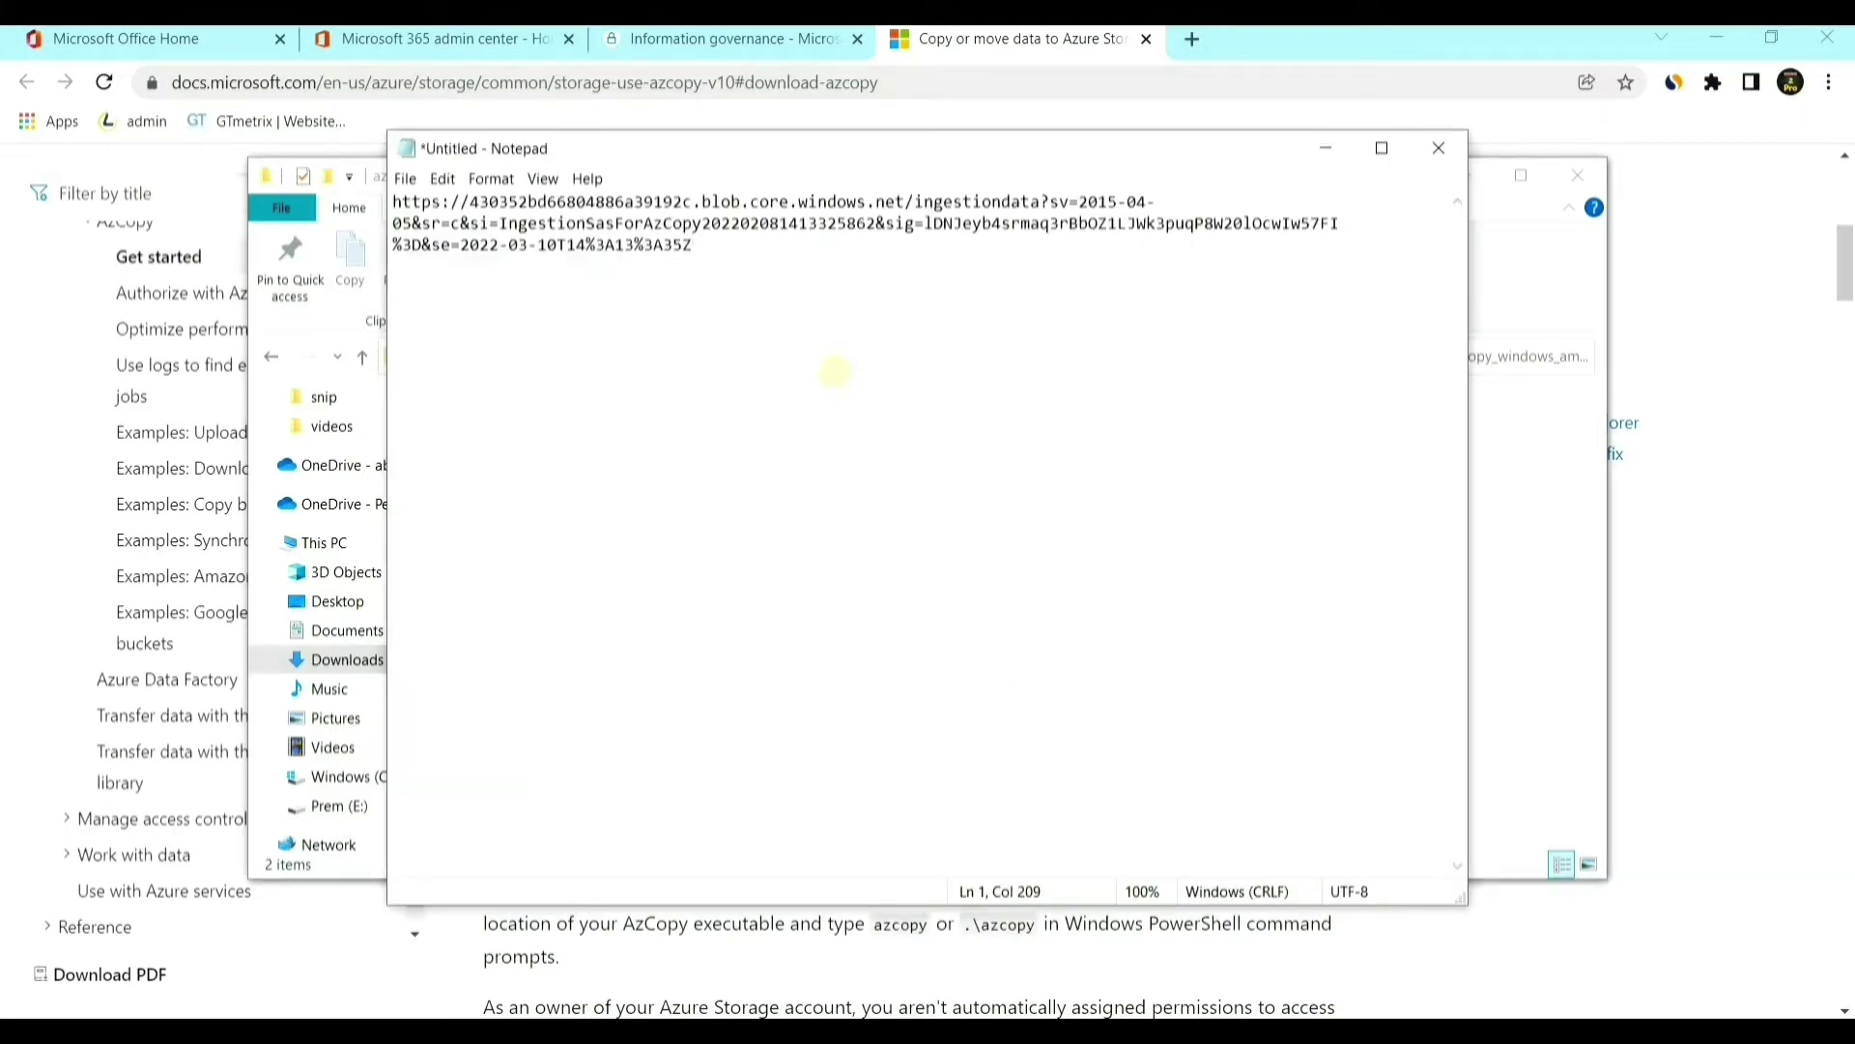
key("Return")
key("Return")
key("ctrl+v")
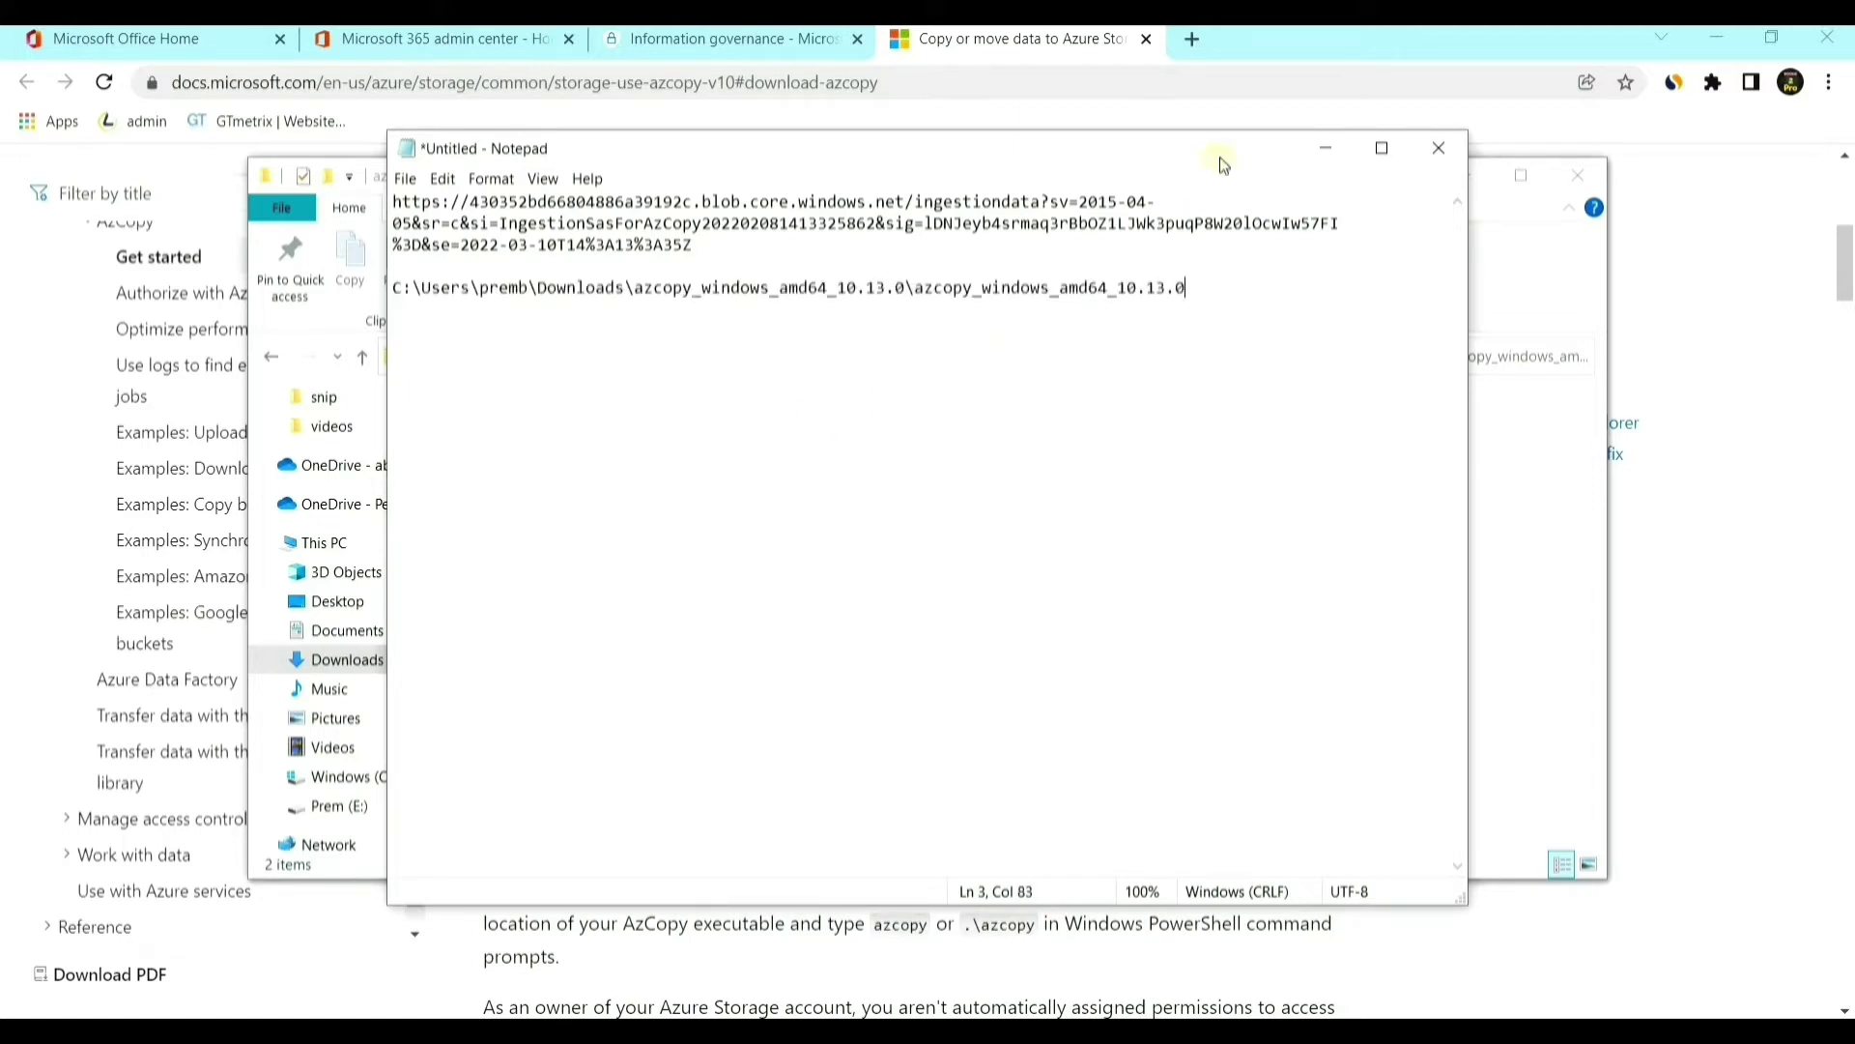
left_click(1326, 147)
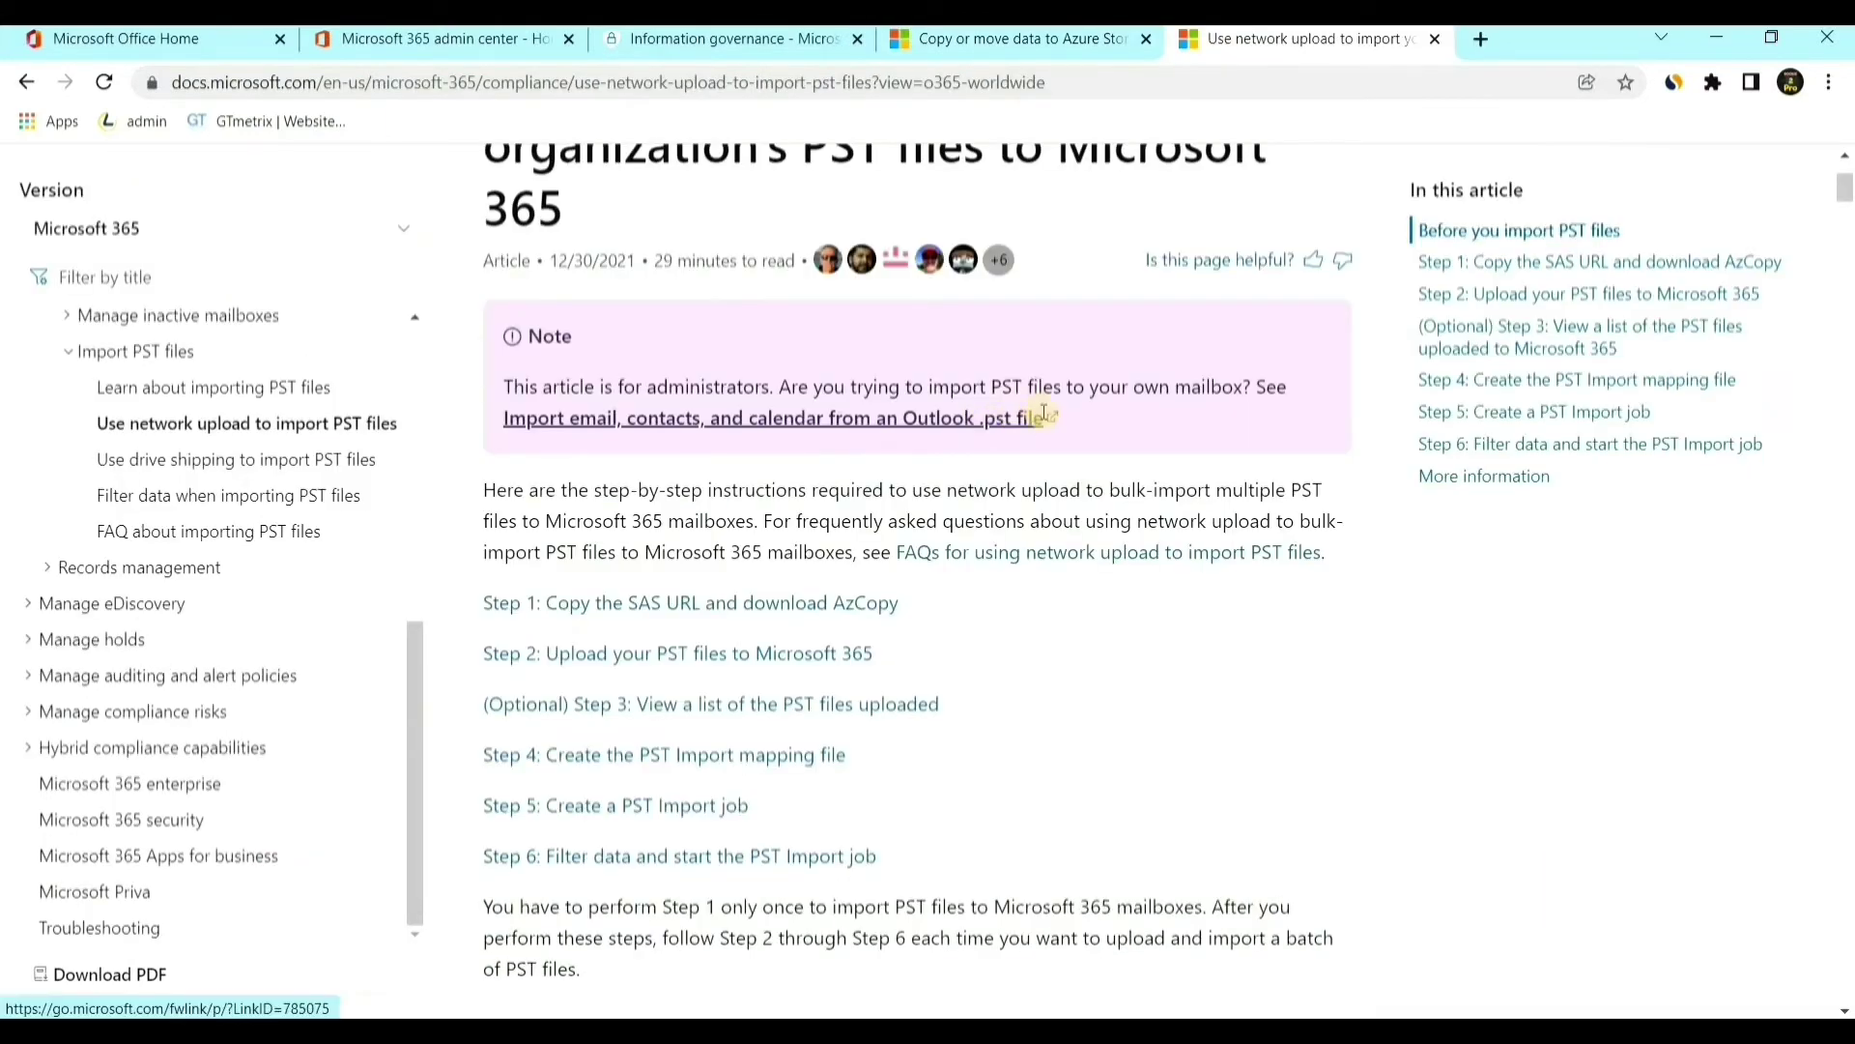
- Review the network upload article's overview, the prerequisites for importing PST files and the start of Step 1
scroll(1024, 420, "down", 5)
scroll(1034, 411, "up", 3)
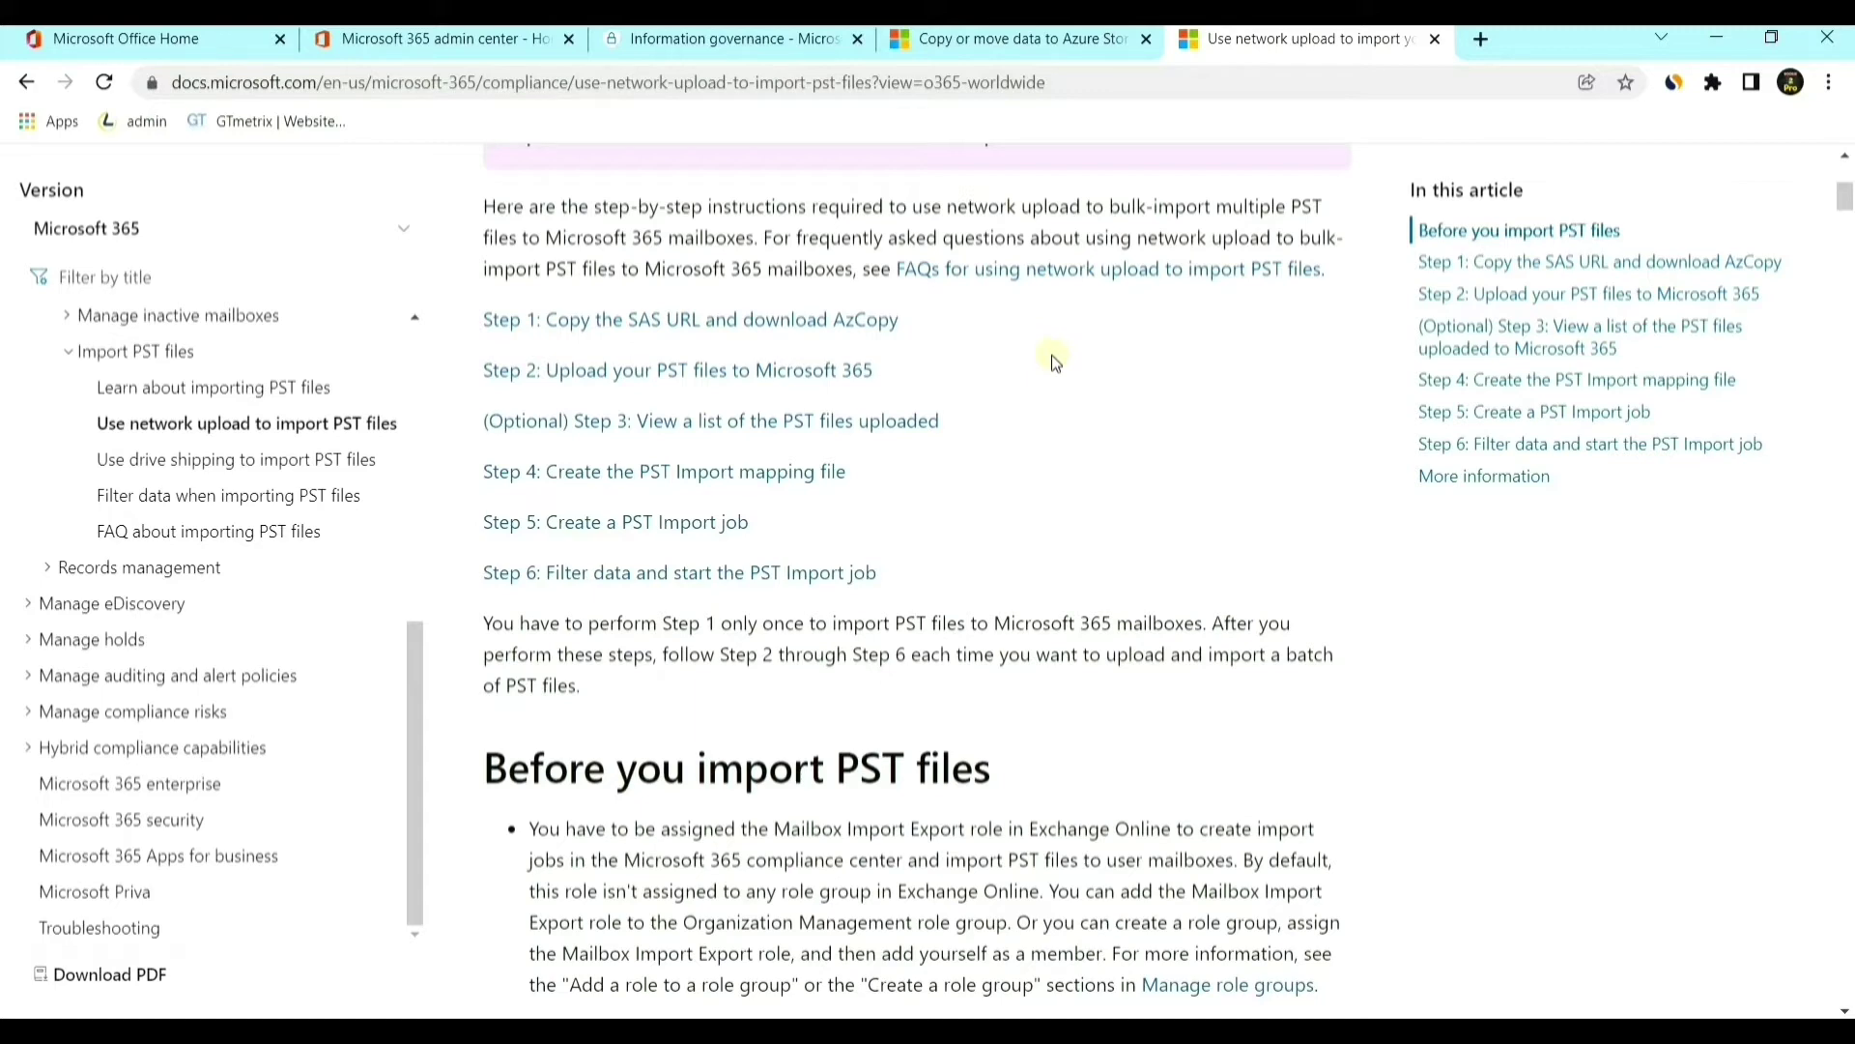
scroll(1060, 375, "down", 8)
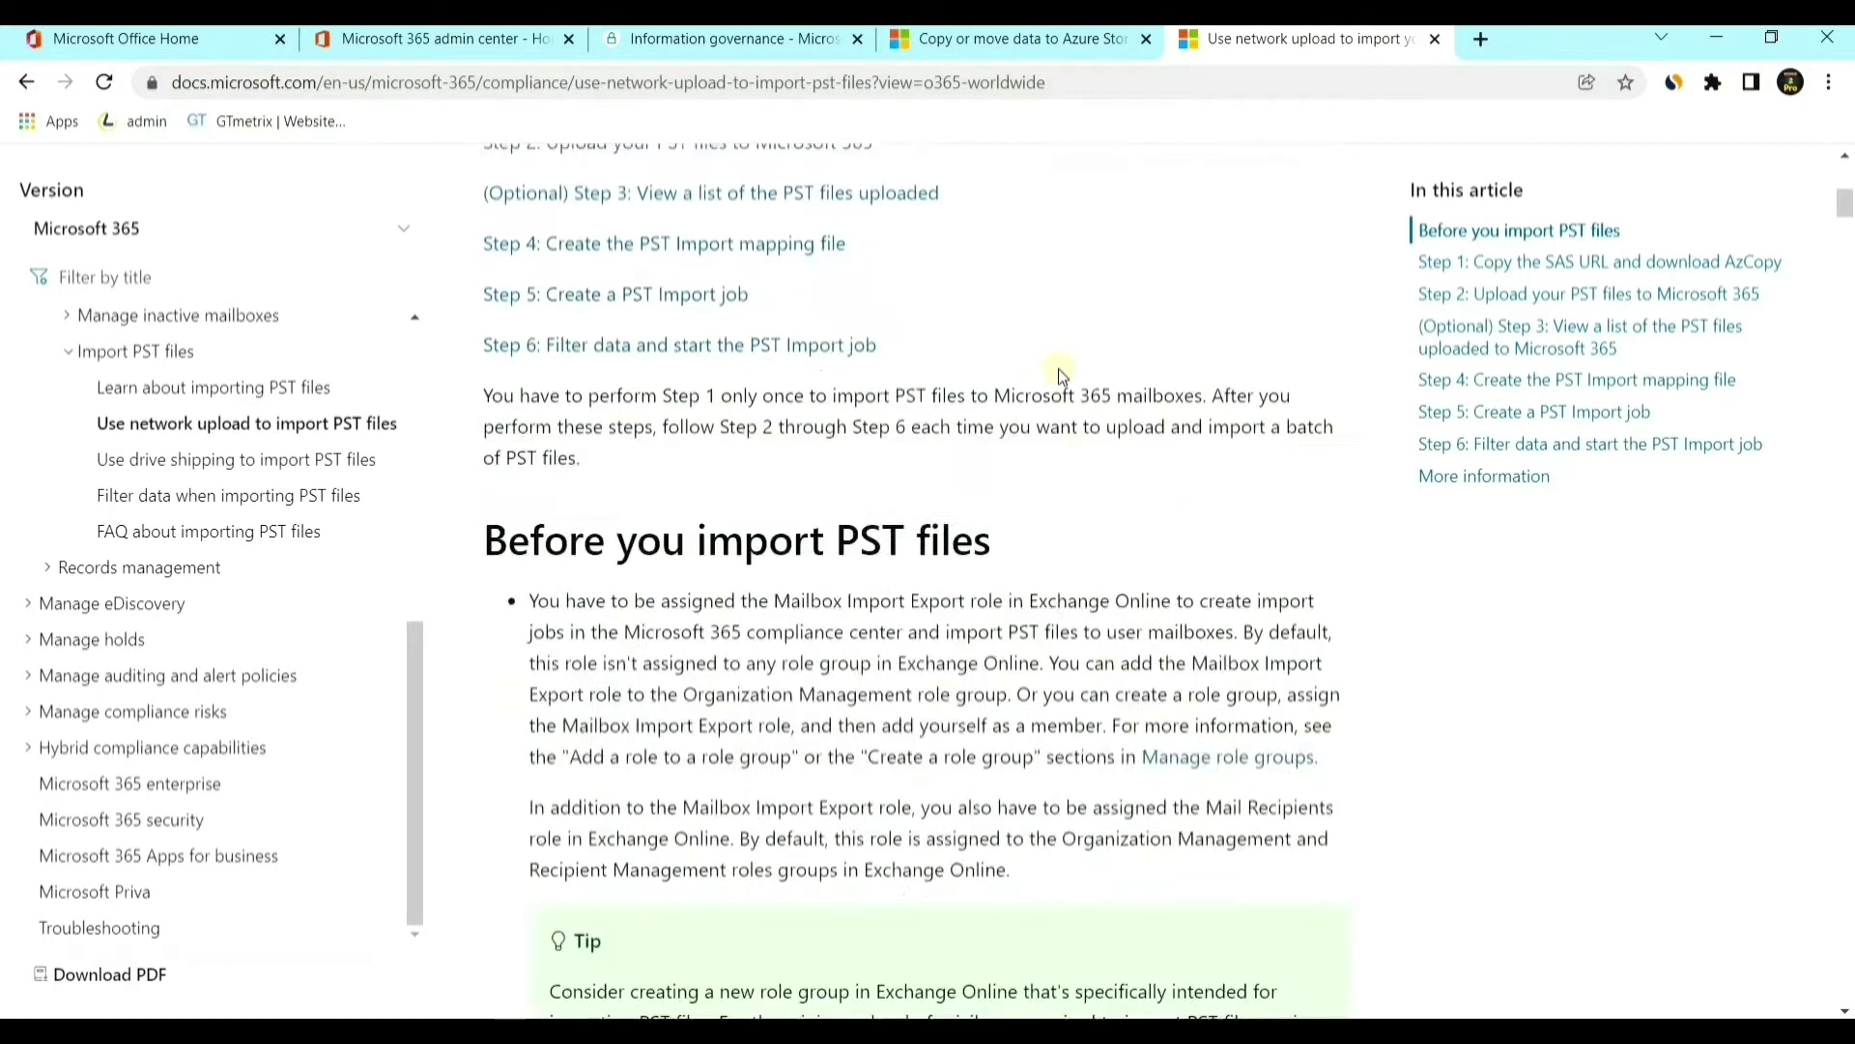
scroll(1058, 380, "down", 10)
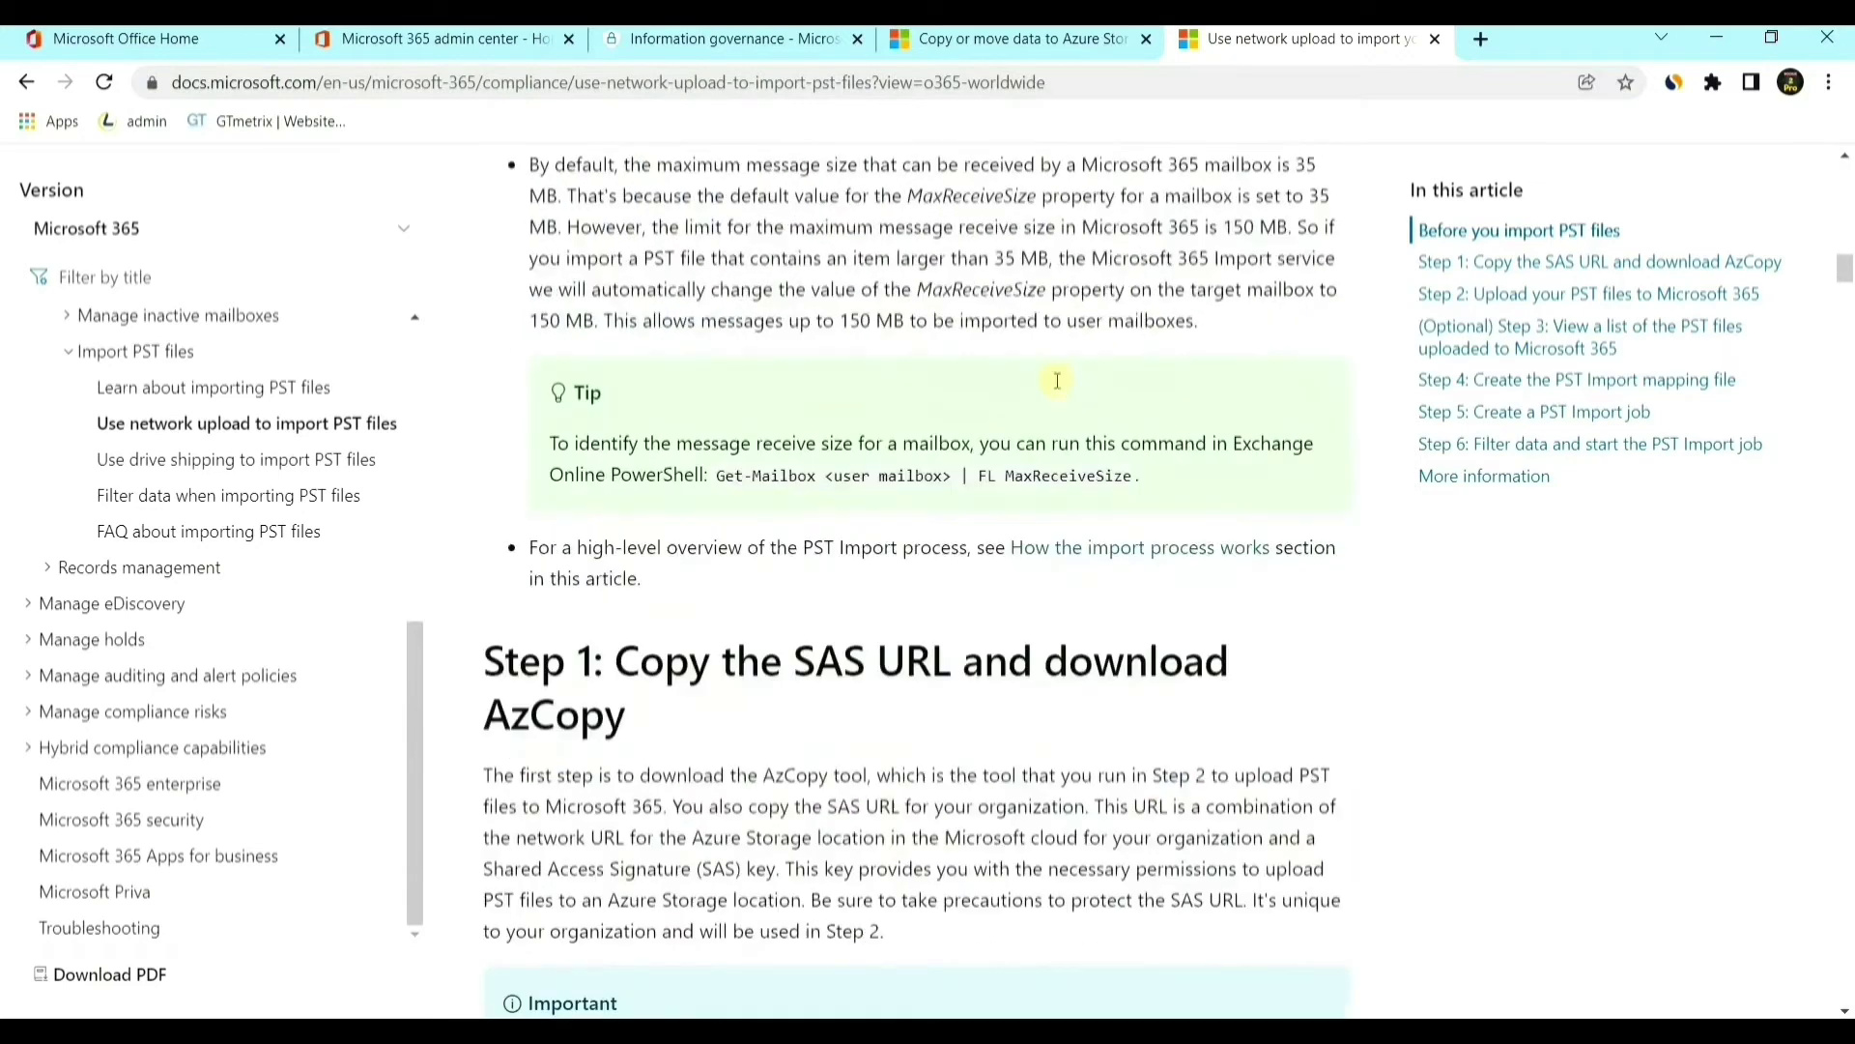
scroll(1057, 380, "down", 8)
scroll(1057, 381, "up", 12)
scroll(1058, 382, "up", 15)
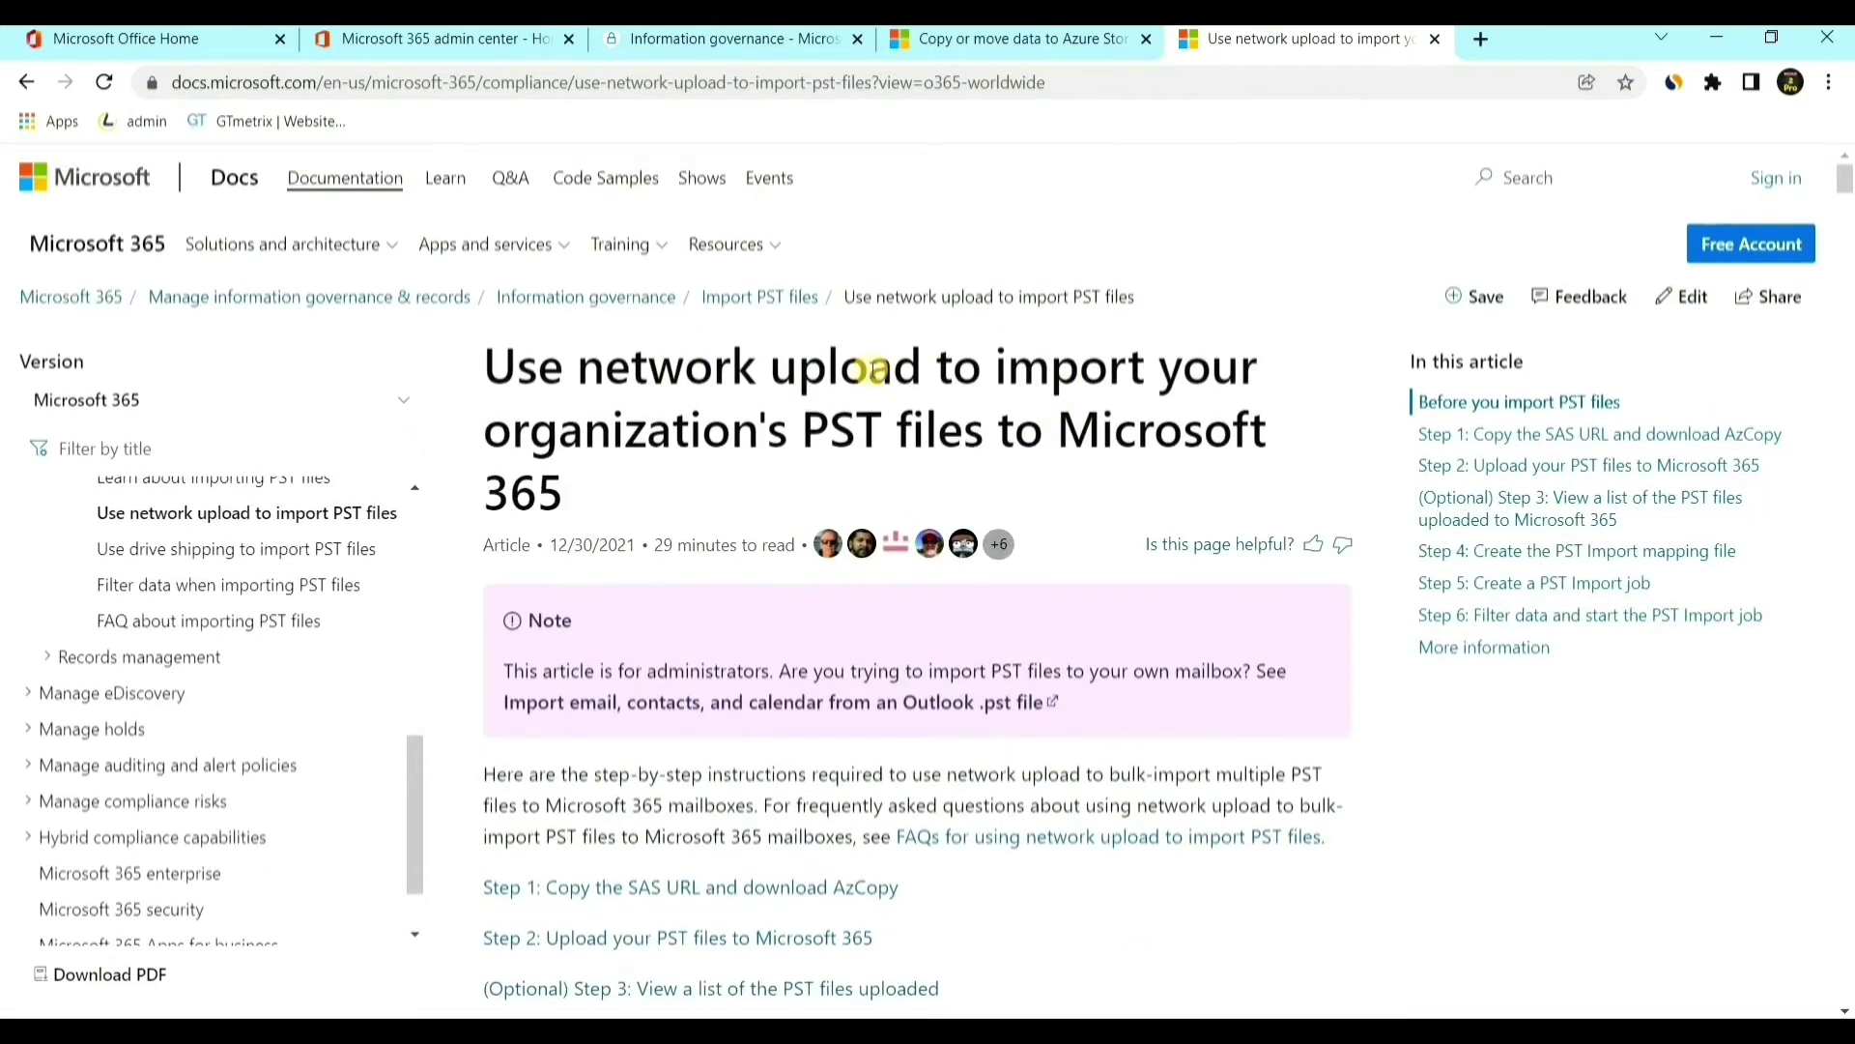
- Find the azcopy.exe copy command template under Step 2 of the article, examine its placeholders, and copy the command
scroll(872, 406, "down", 20)
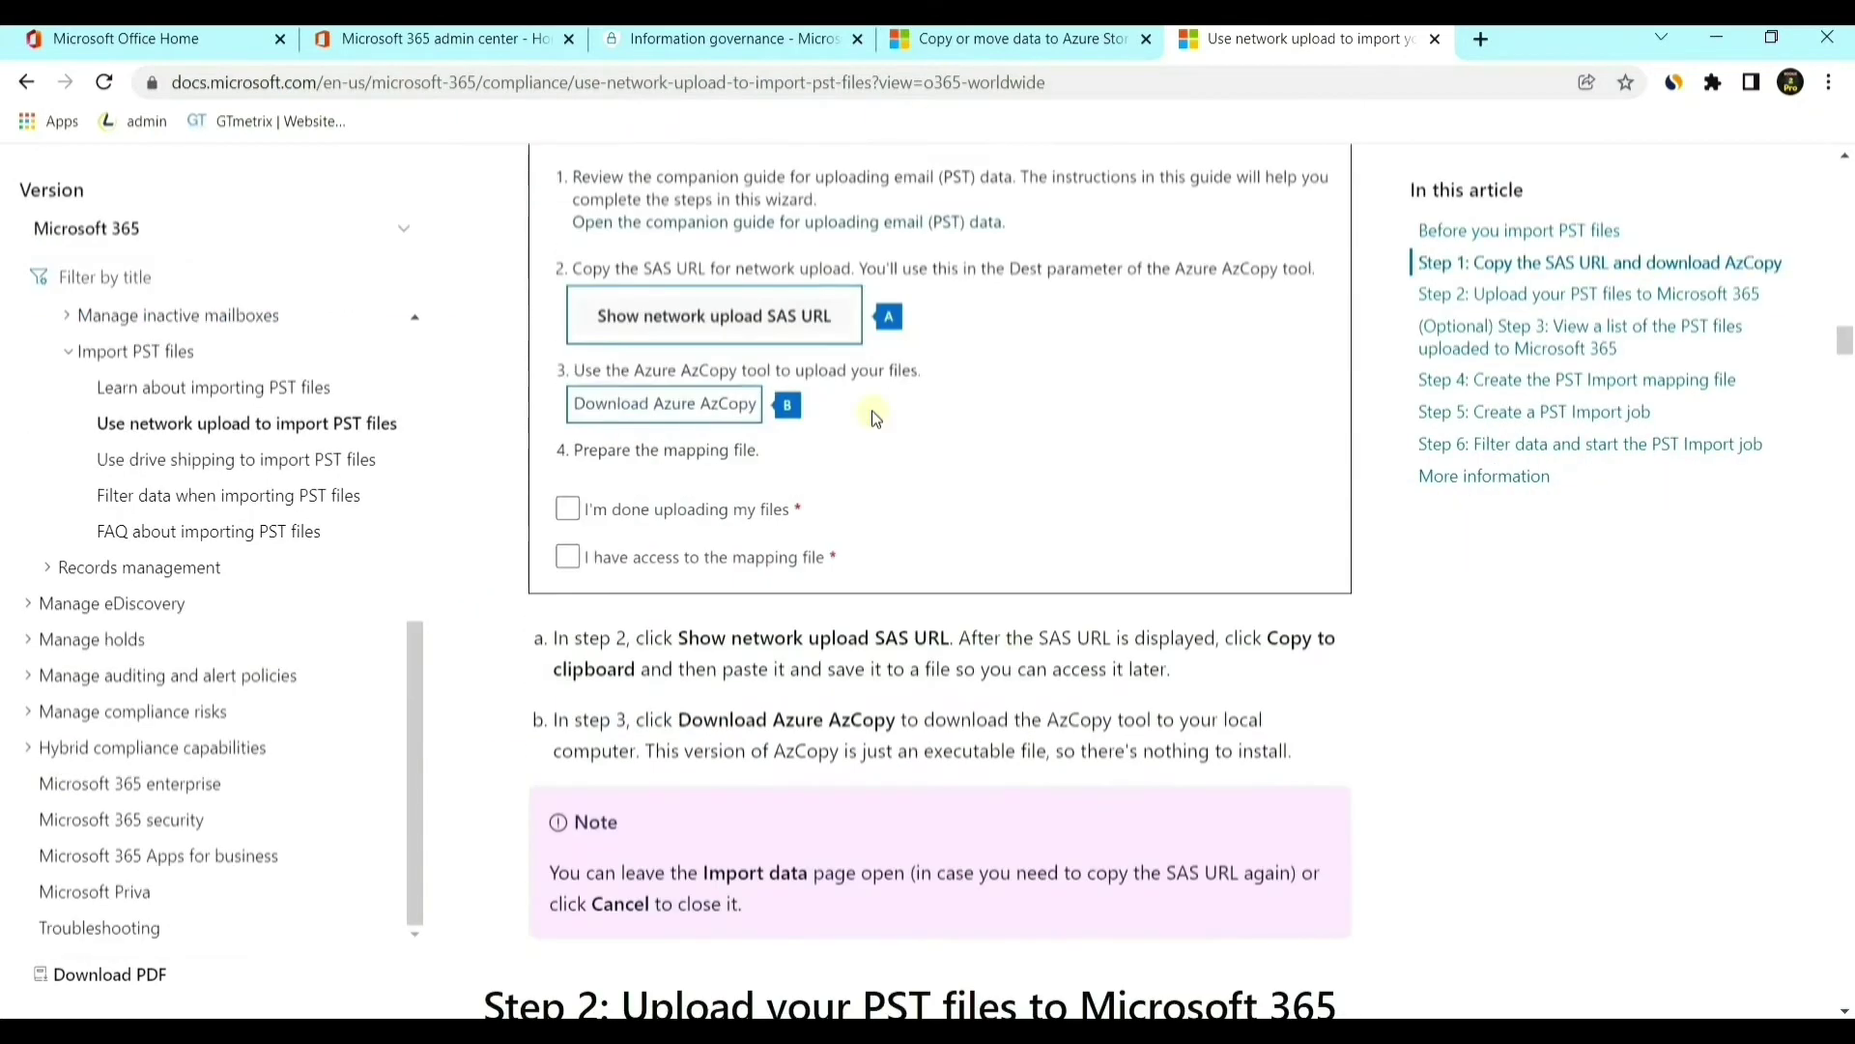
scroll(873, 417, "down", 5)
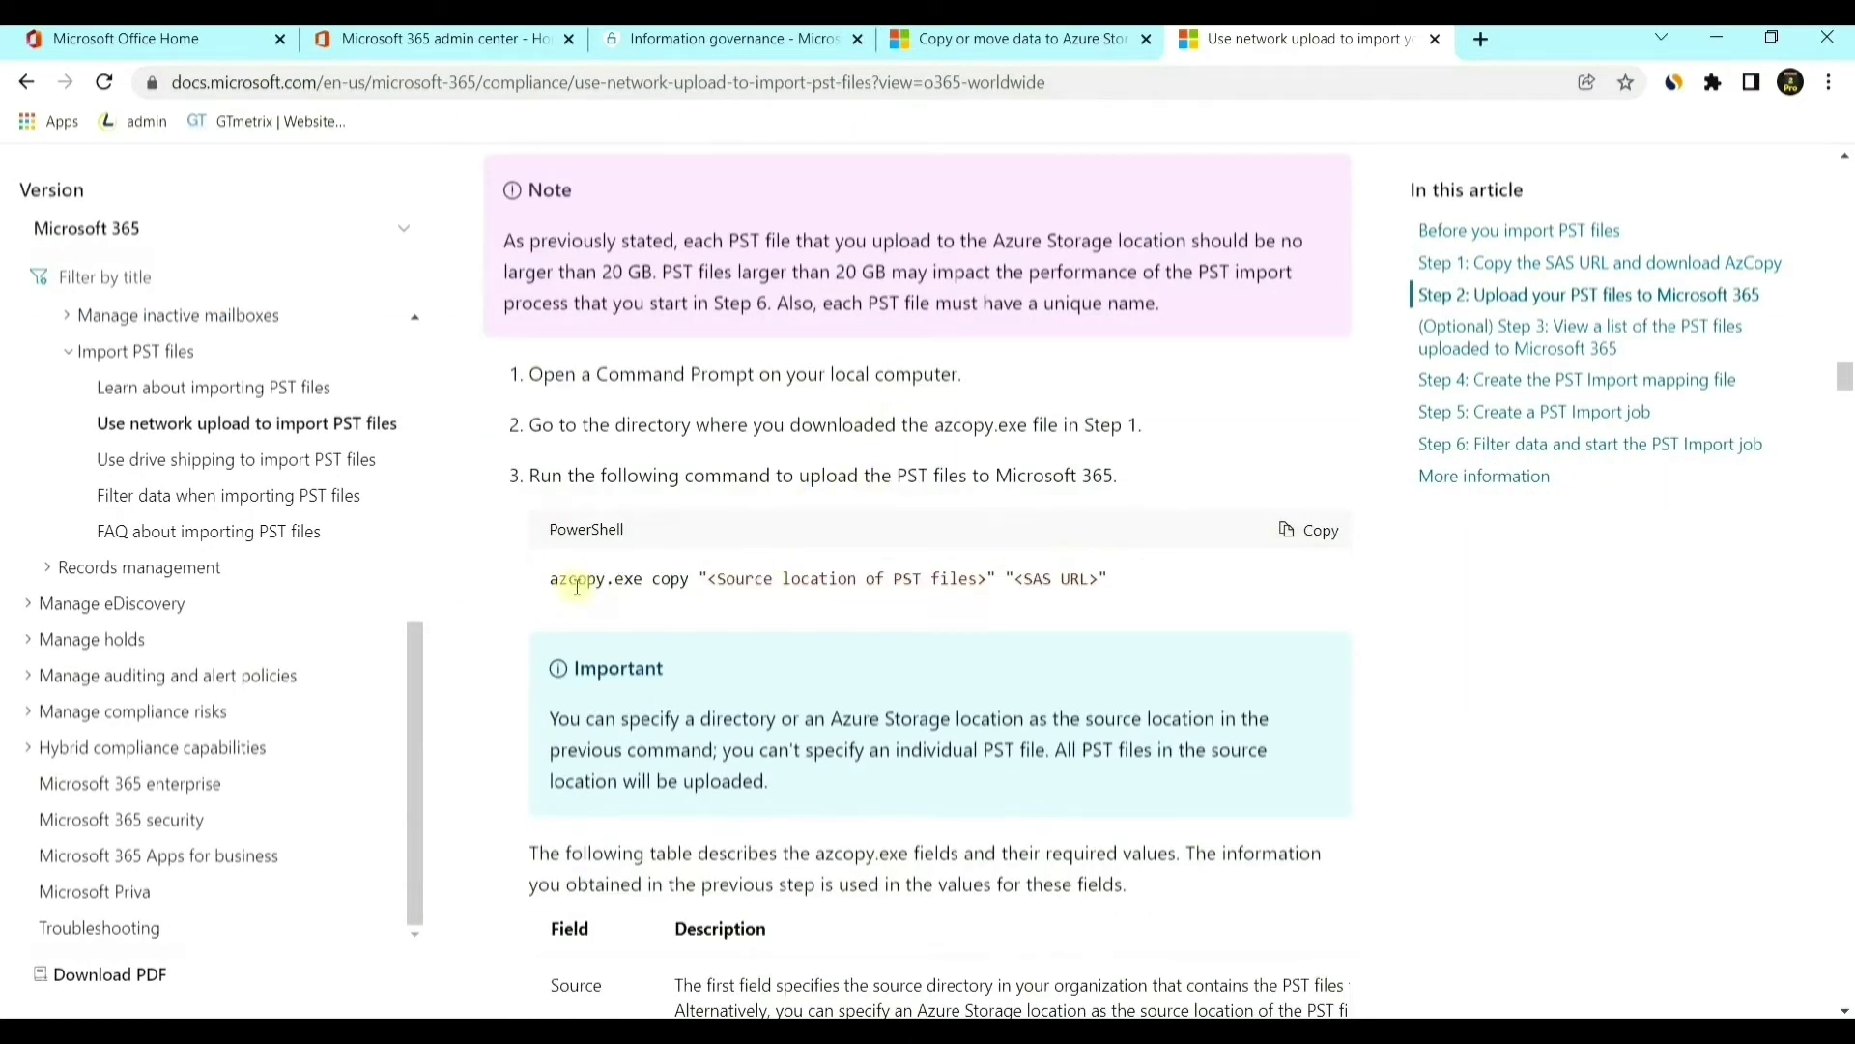
left_click_drag(548, 585, 1142, 574)
left_click(1138, 576)
double_click(558, 581)
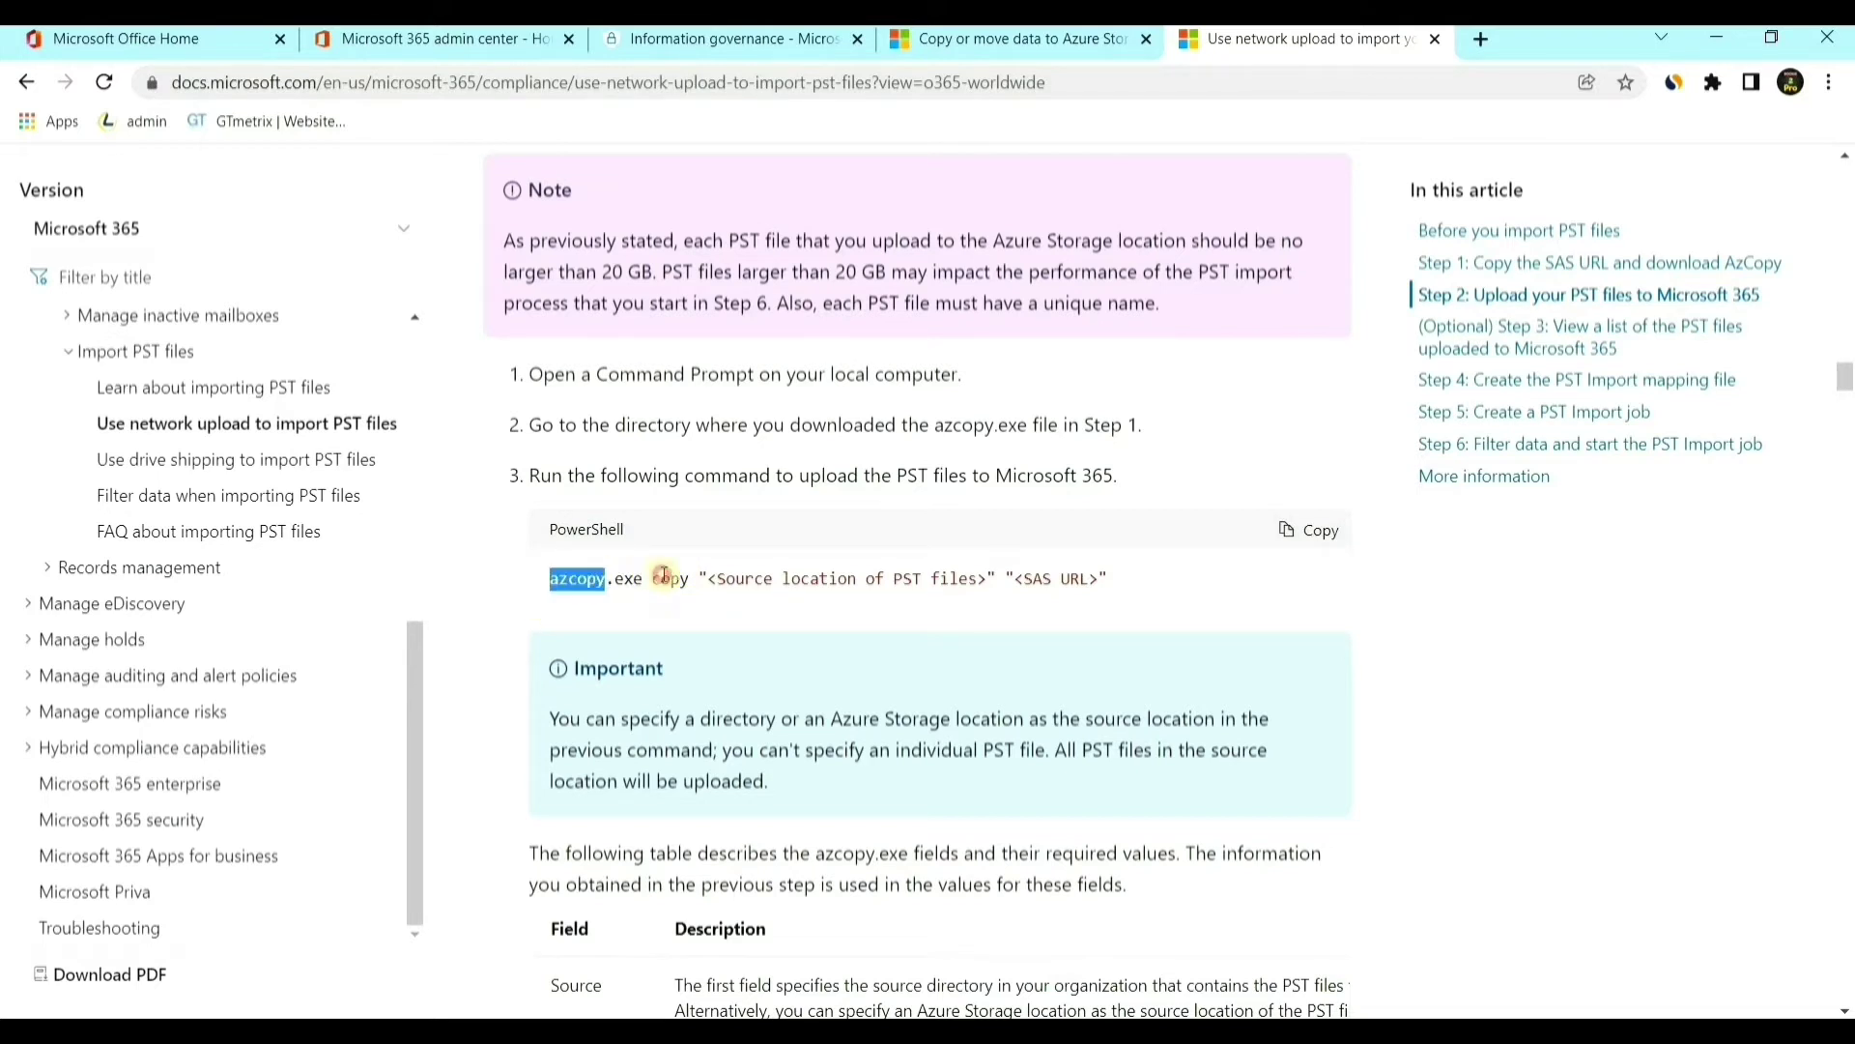
left_click_drag(665, 576, 1100, 577)
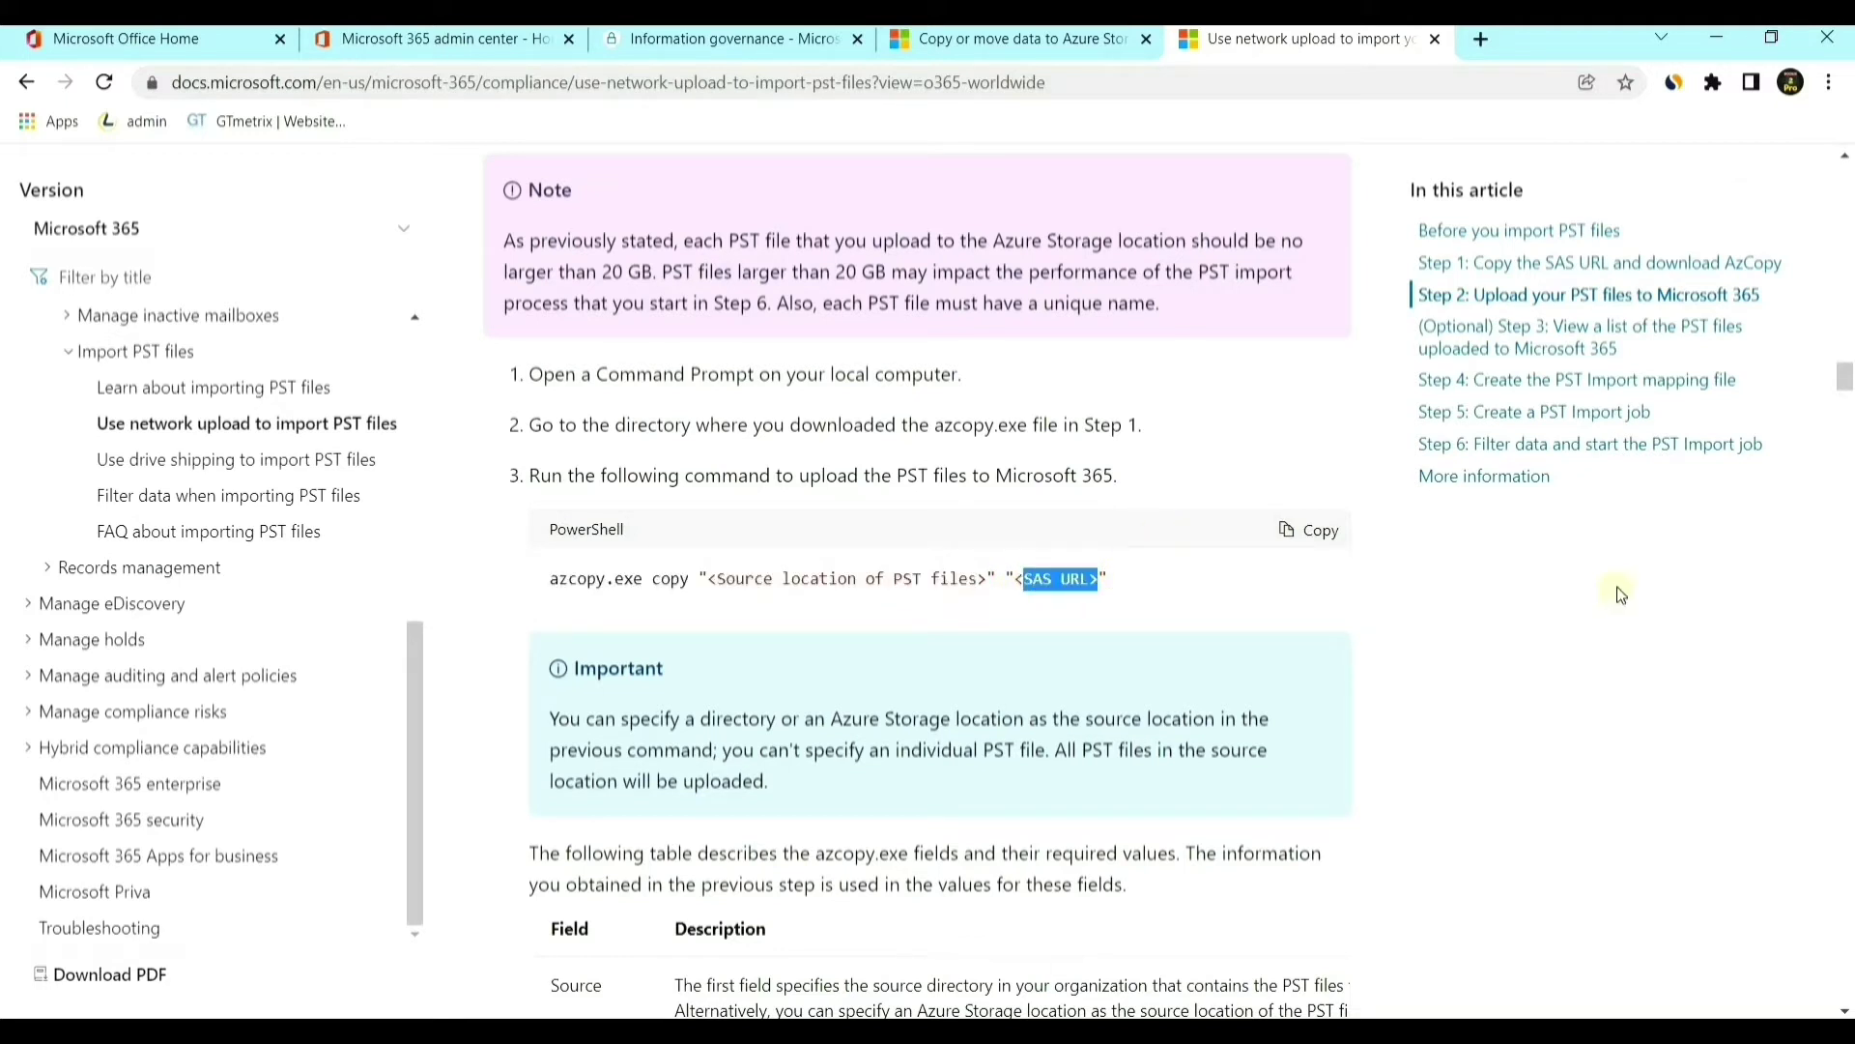
left_click(1311, 530)
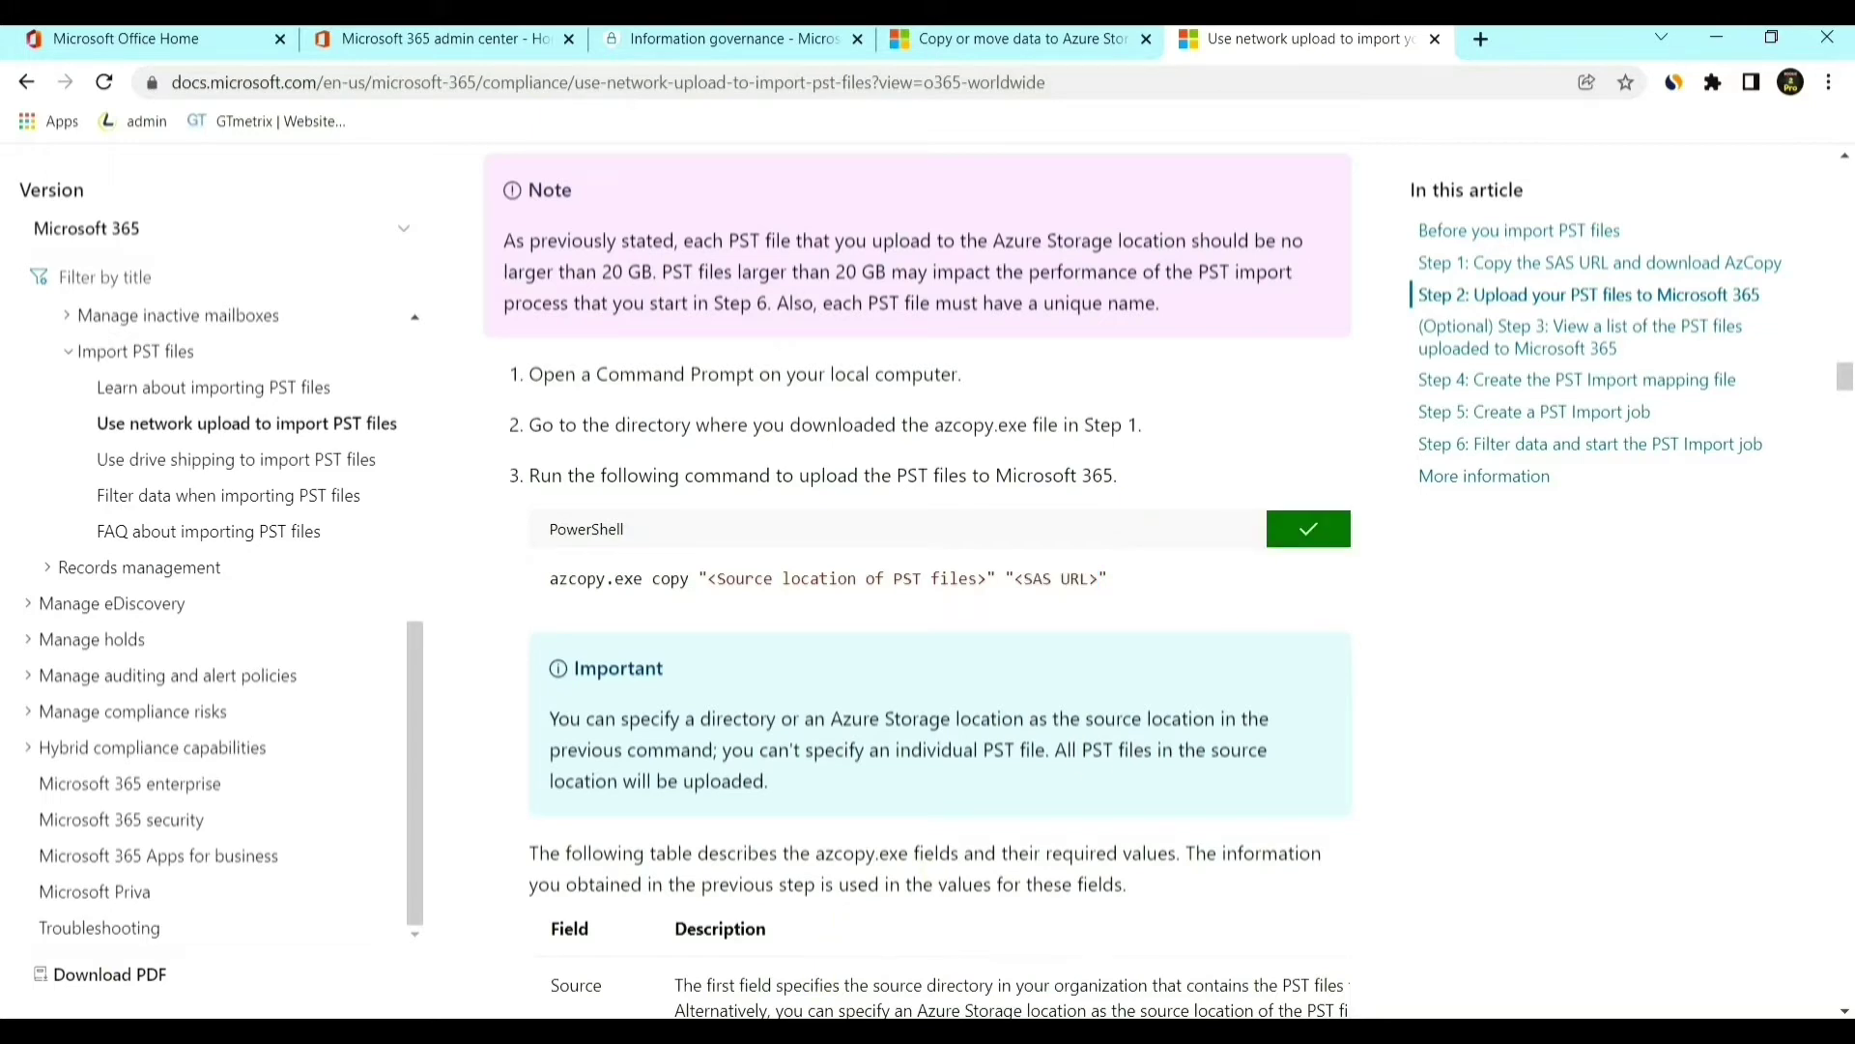
- Switch to Notepad and paste the azcopy command template below the AzCopy folder path, leaving blank lines between
key("alt+Tab")
left_click(1111, 416)
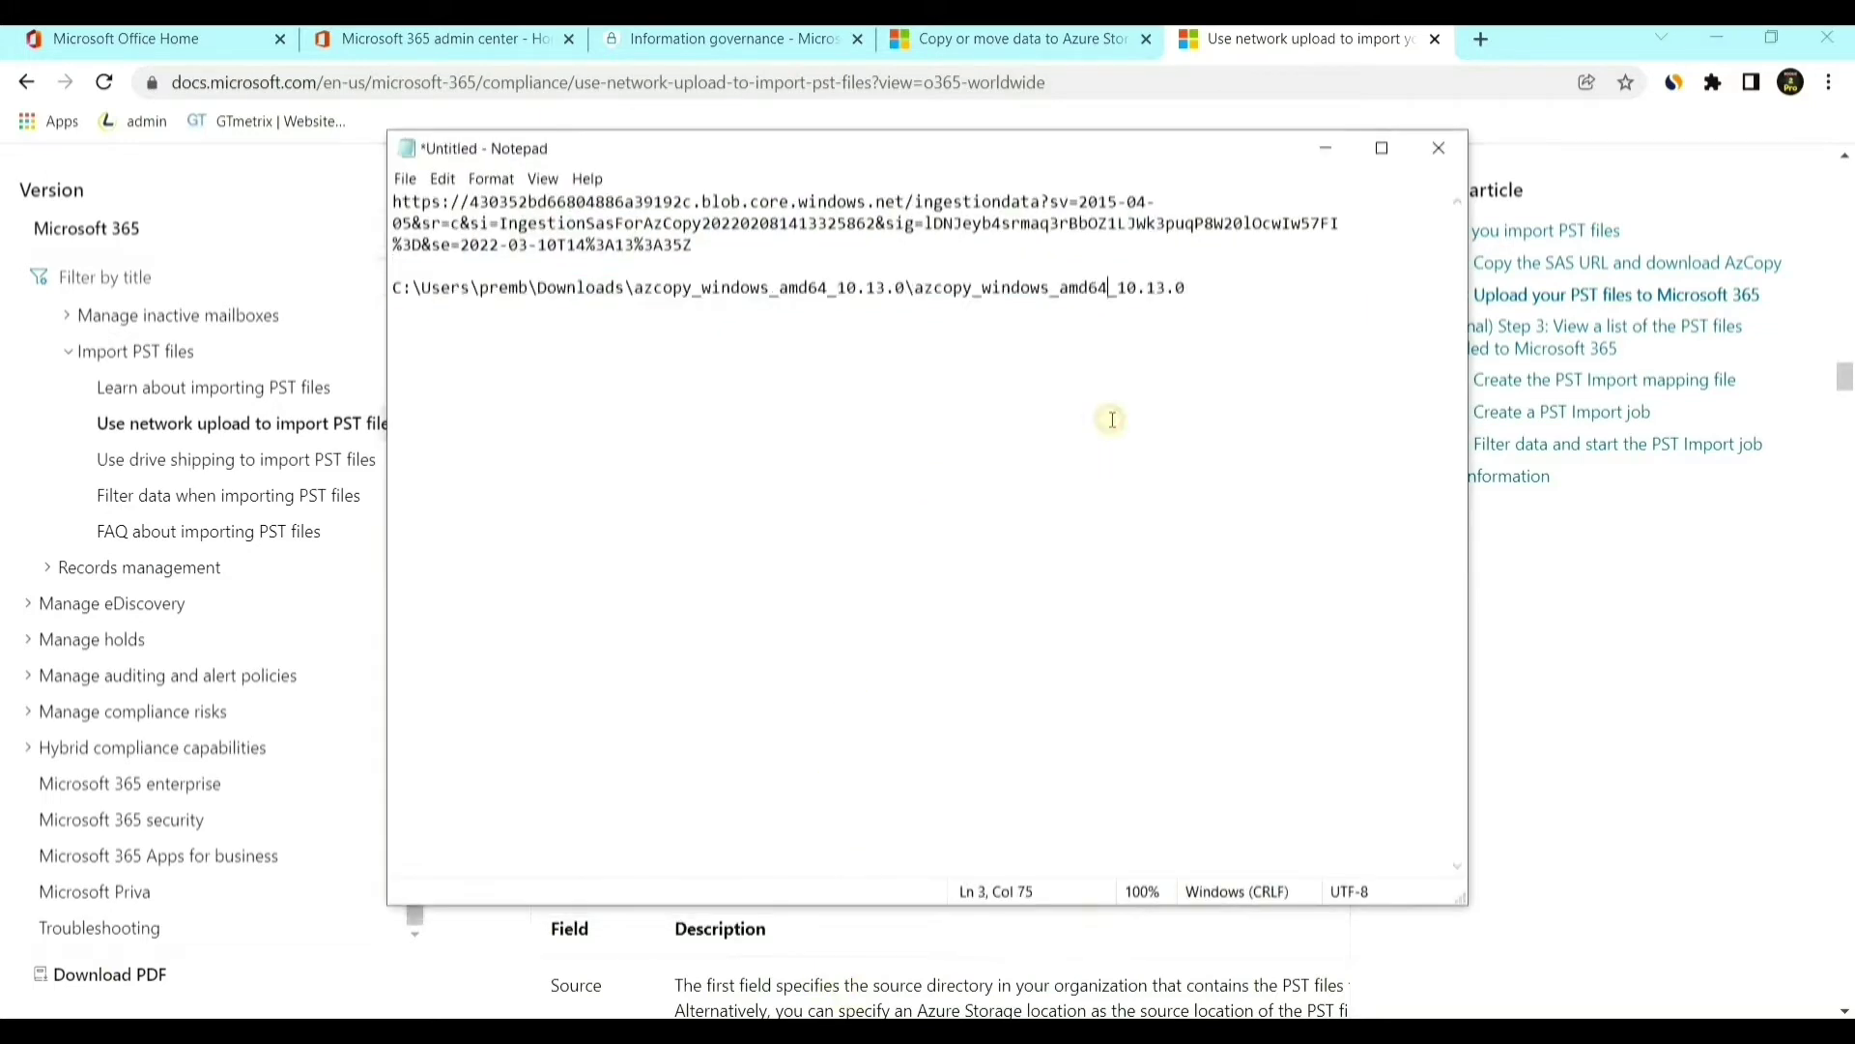
left_click(1202, 316)
key("Return")
key("Return")
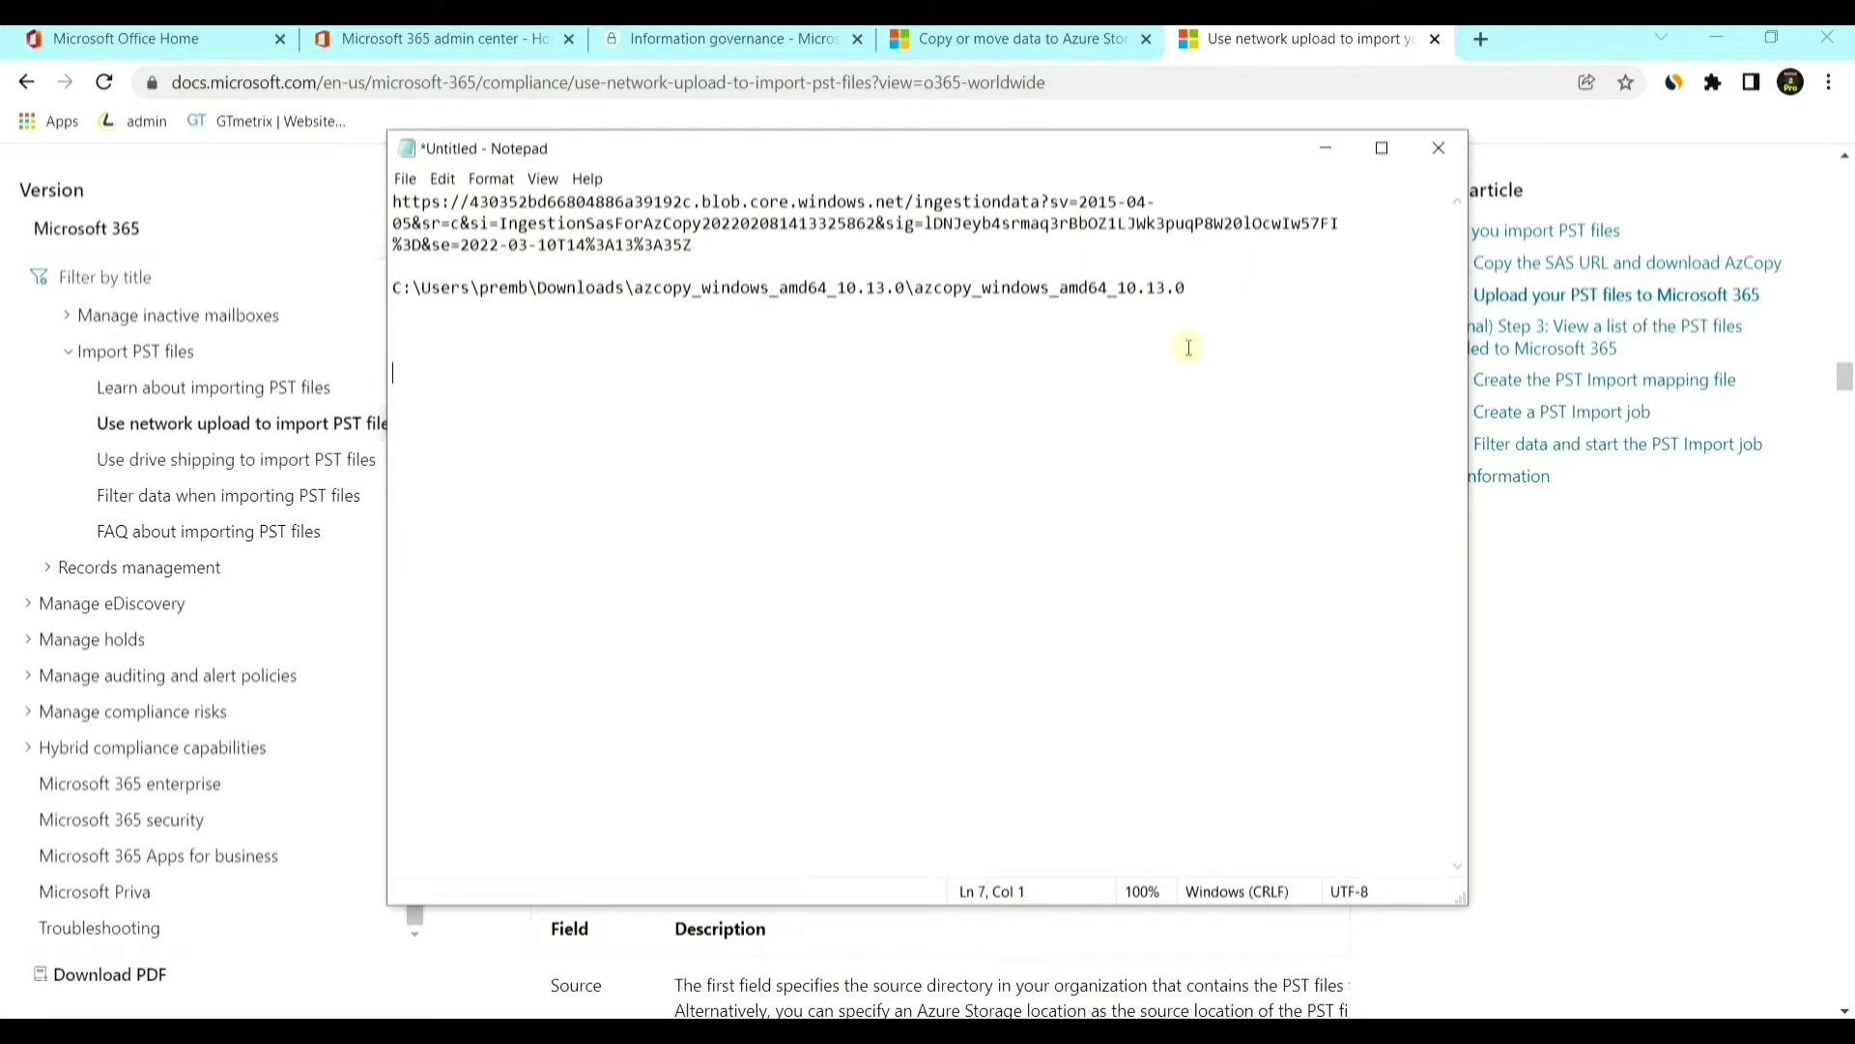
key("ctrl+v")
left_click(673, 373)
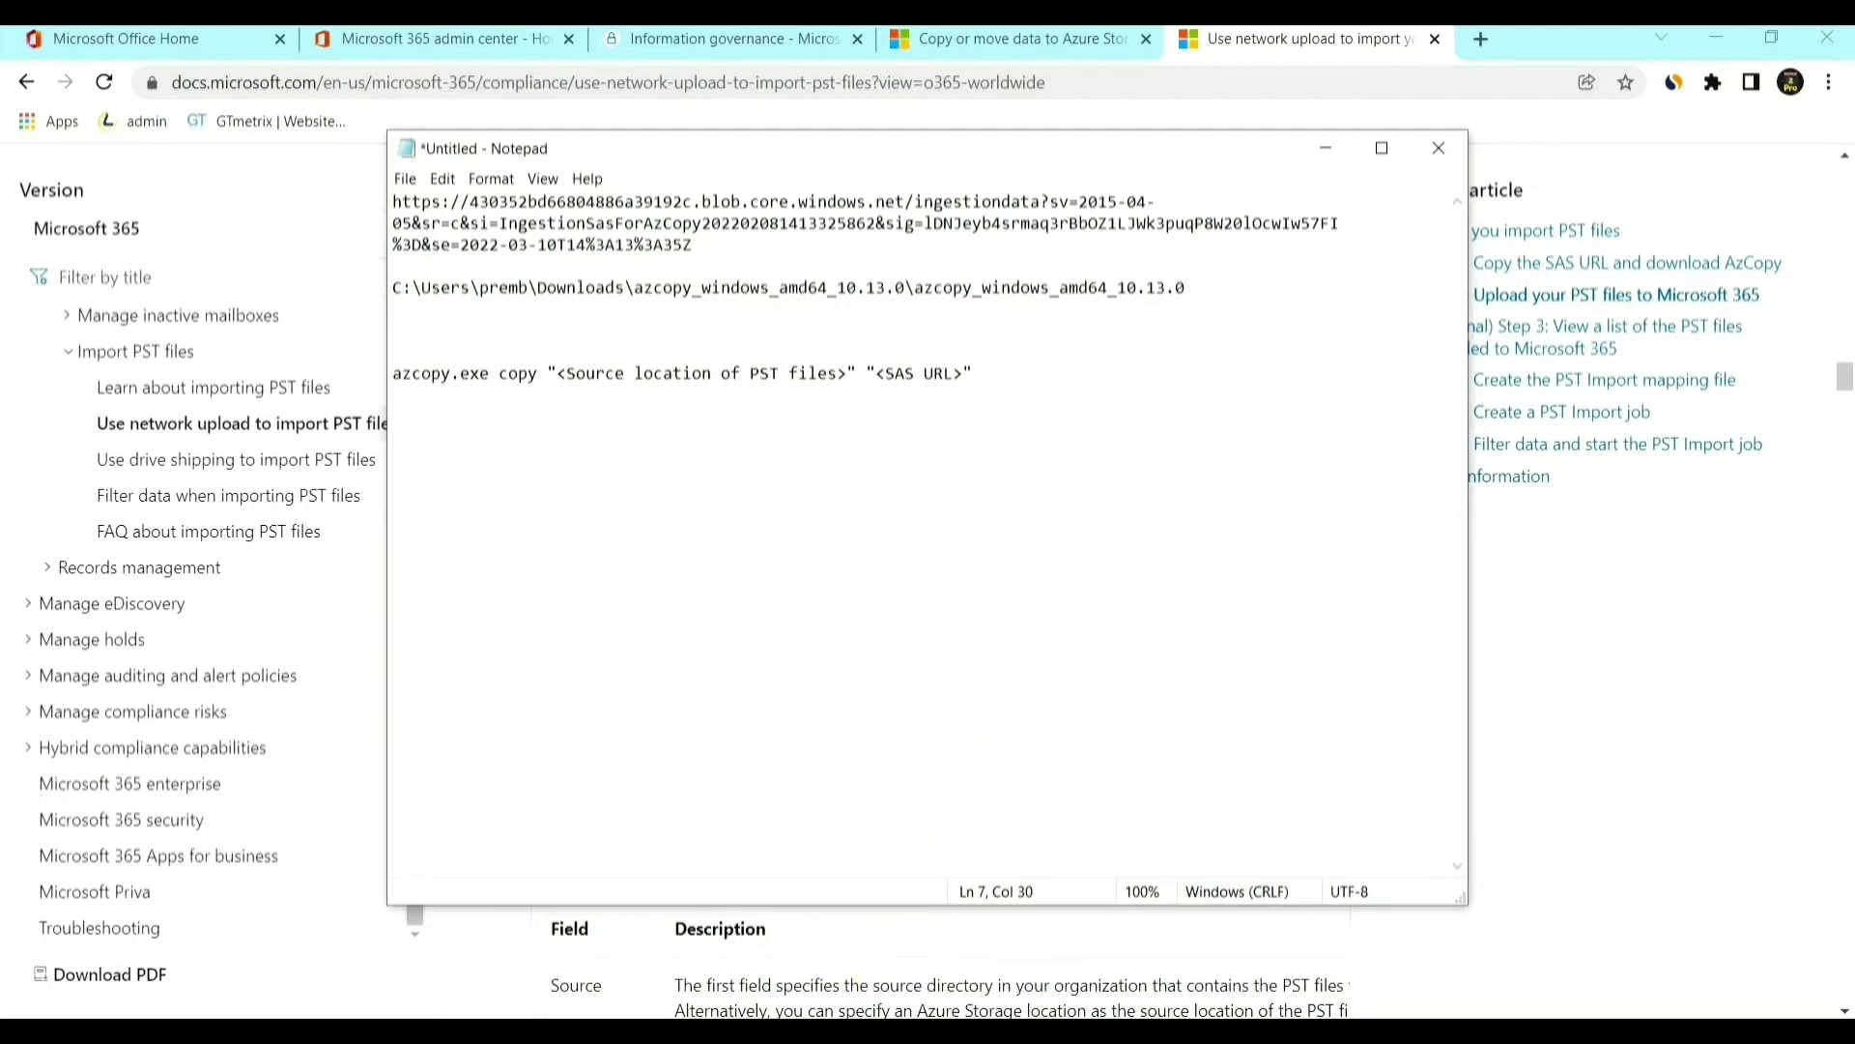
- Copy the path of the Psts folder on the desktop and replace the source location placeholder in the Notepad command with it
right_click(945, 1015)
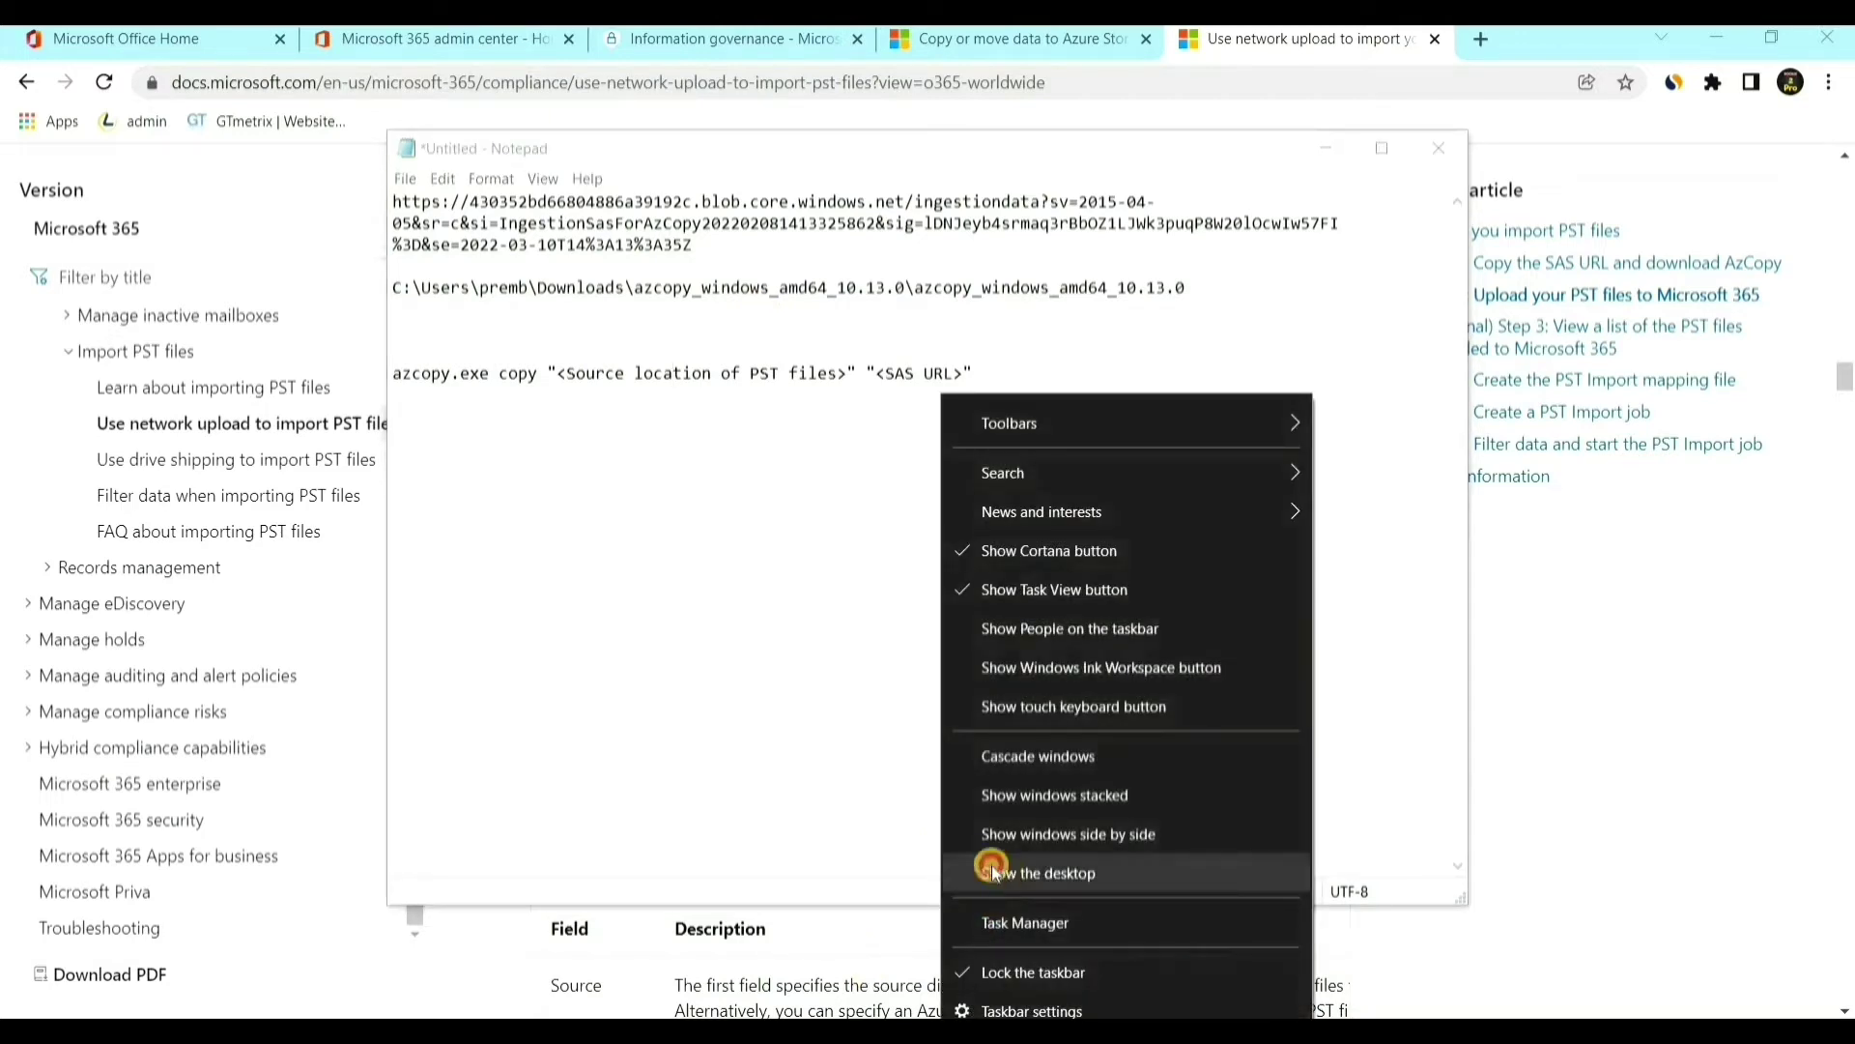
left_click(995, 874)
double_click(45, 305)
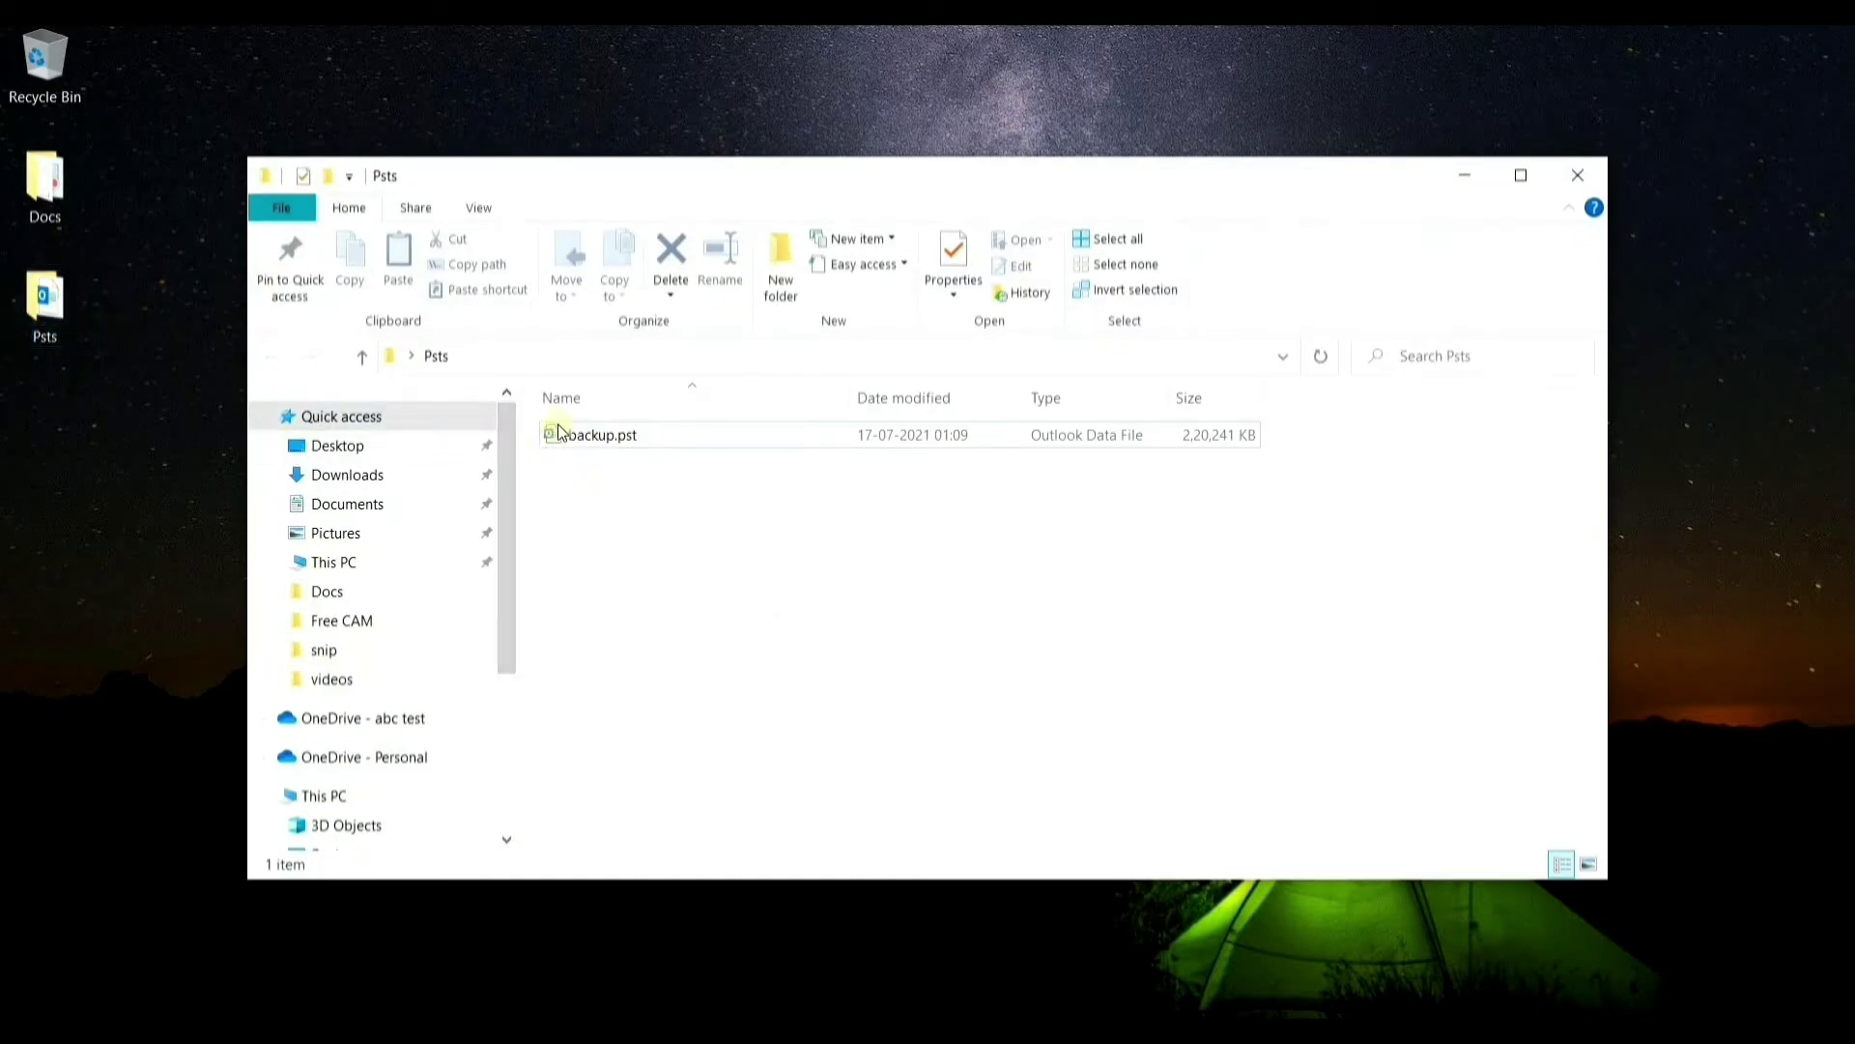
left_click(599, 354)
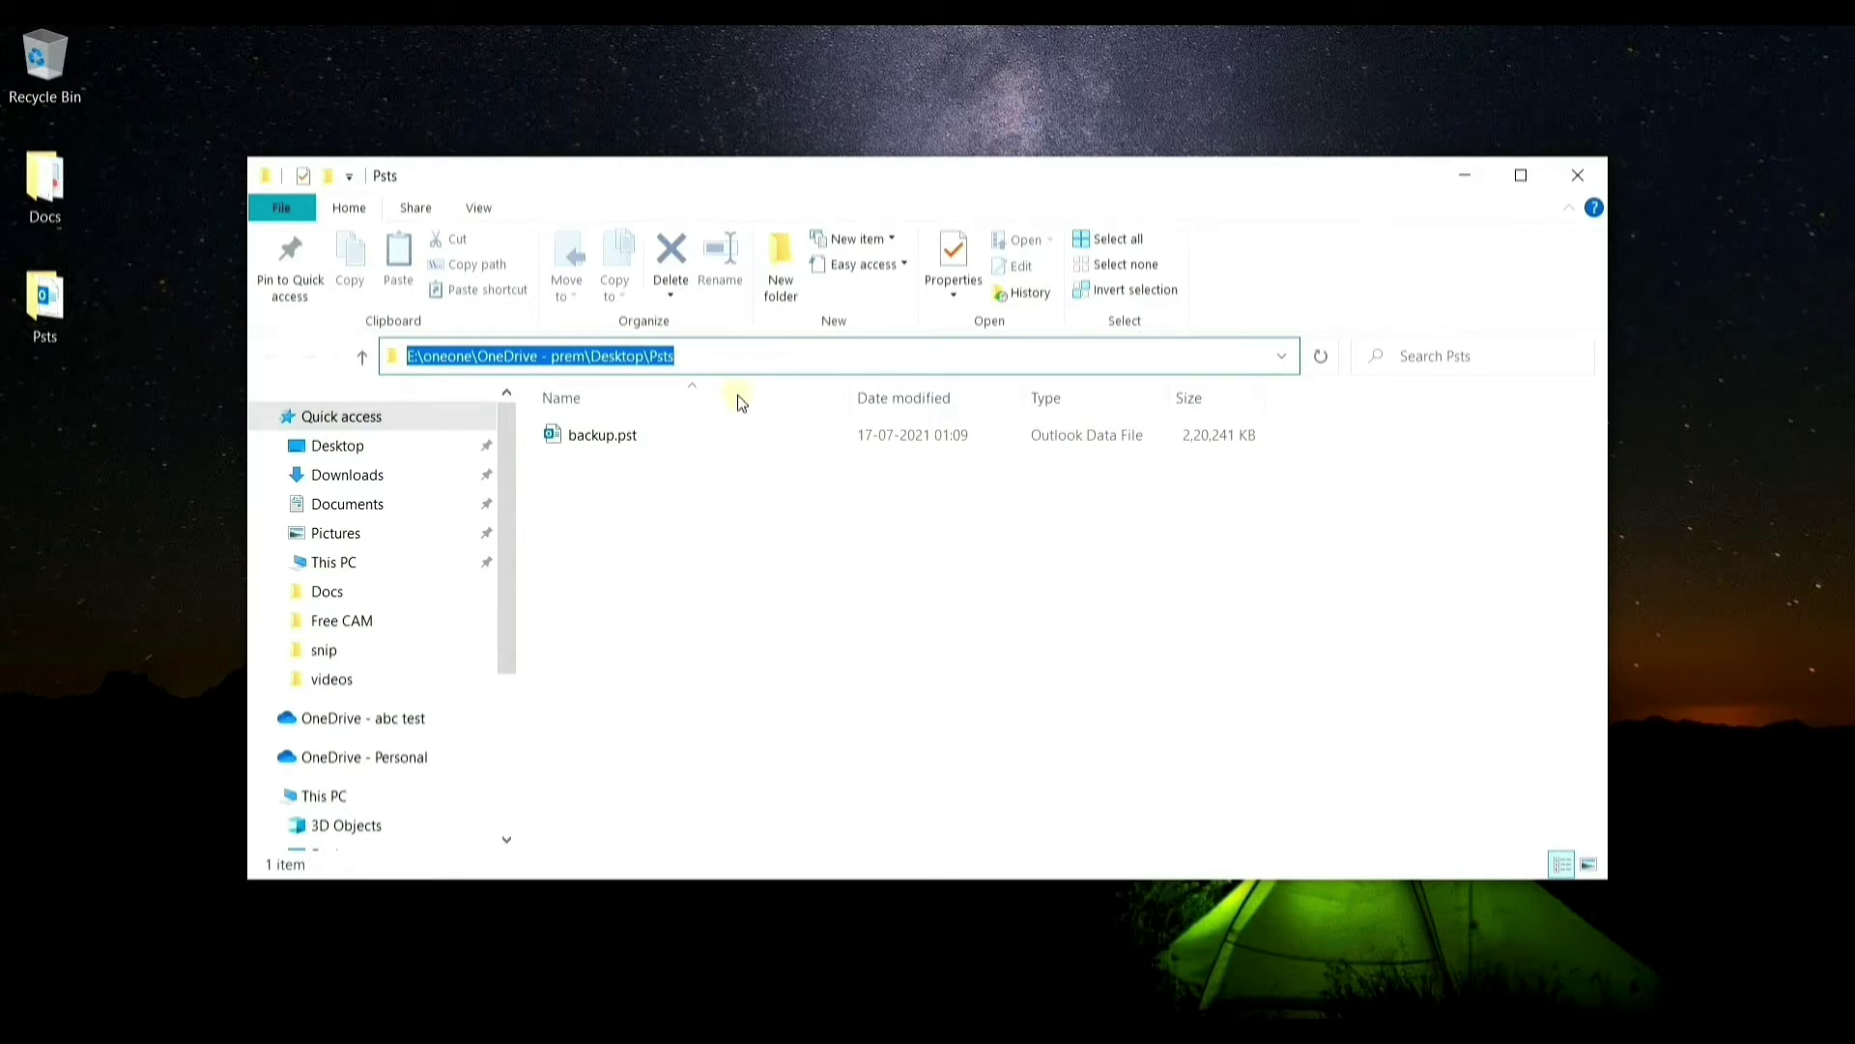
left_click(910, 1026)
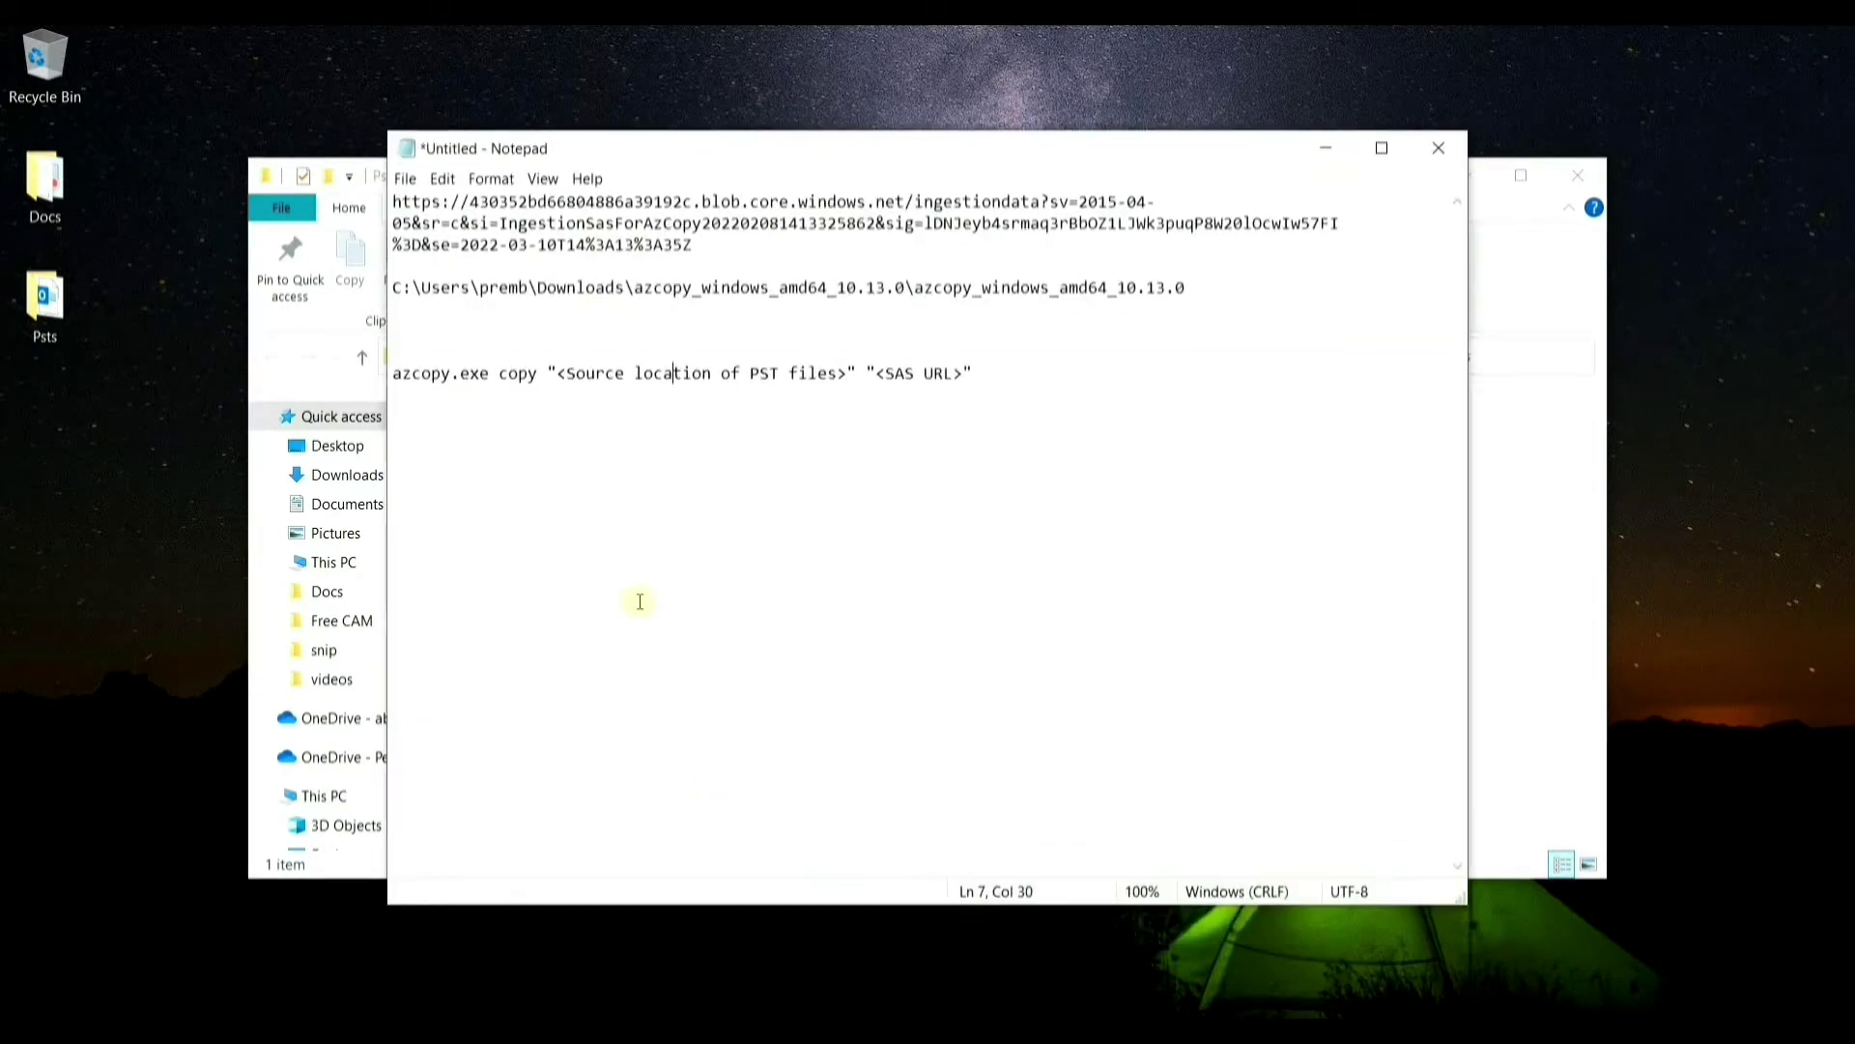
left_click_drag(557, 373, 847, 372)
key("ctrl+v")
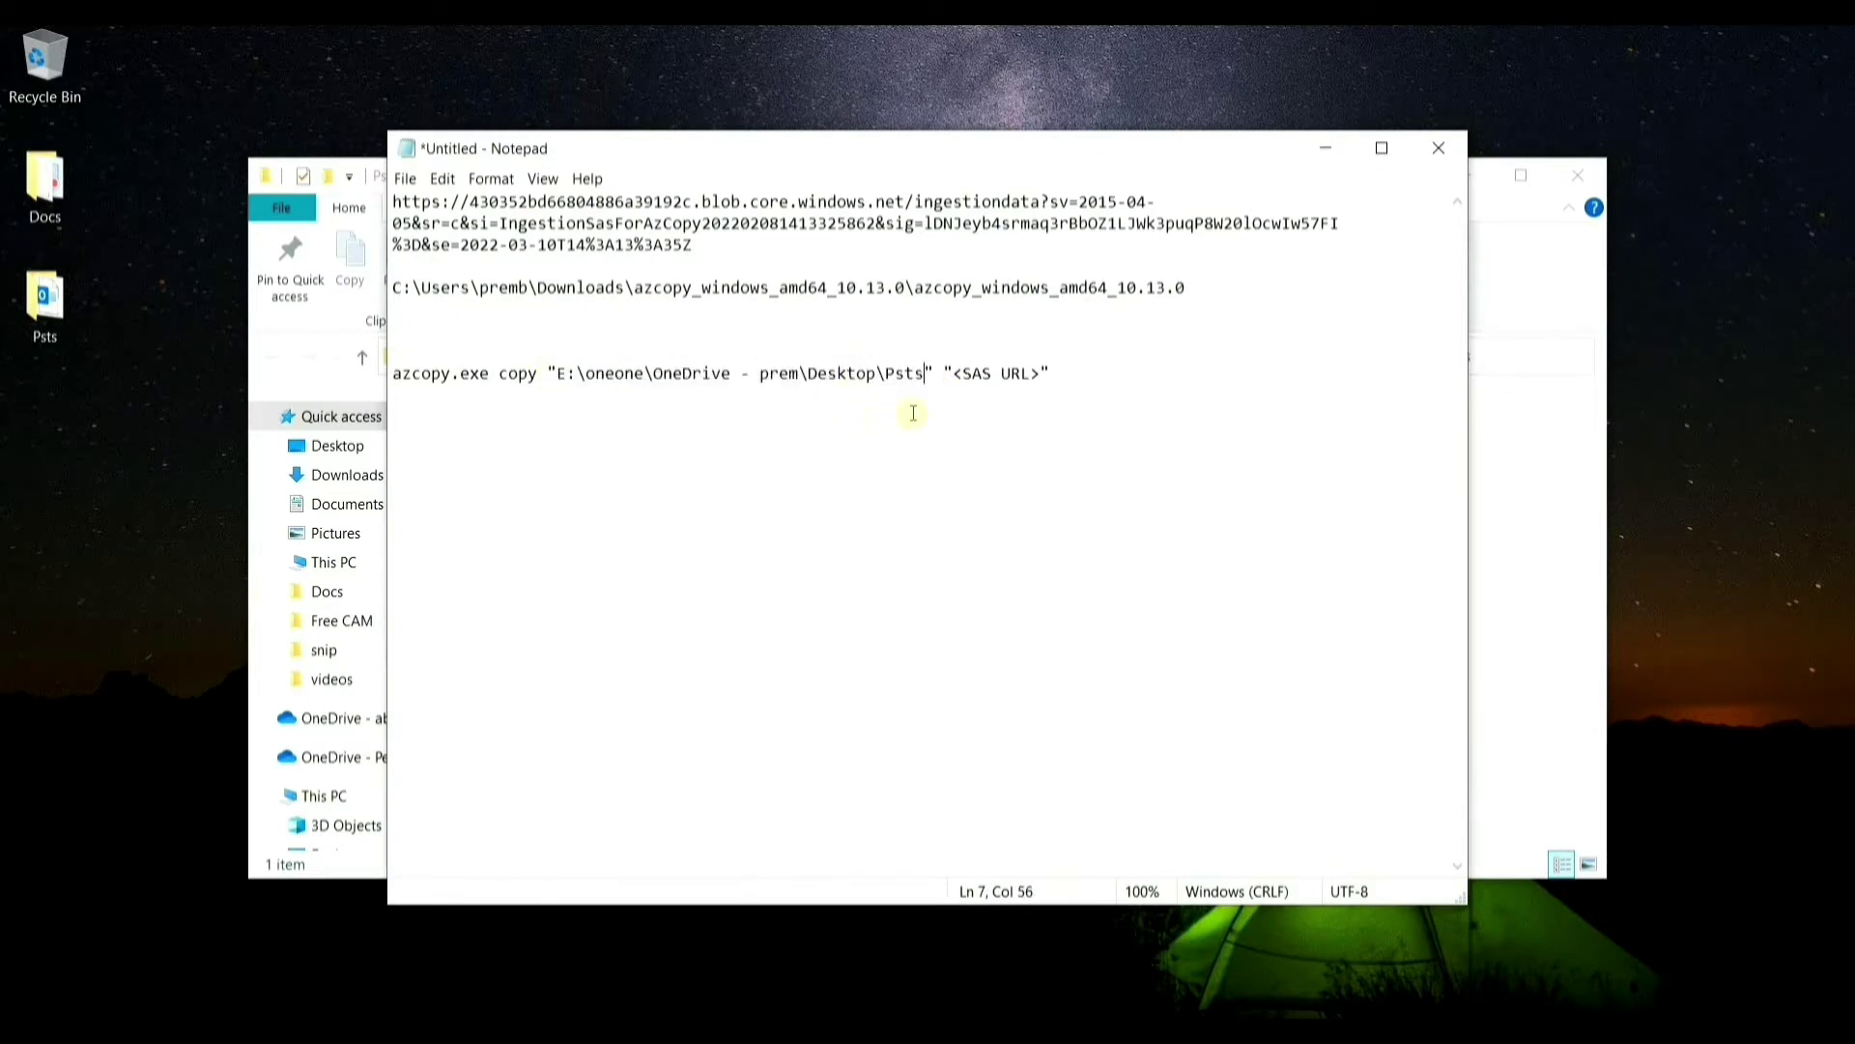
- Copy the full SAS URL from the first lines of the document and paste it over the <SAS URL> placeholder in the command
left_click(695, 244)
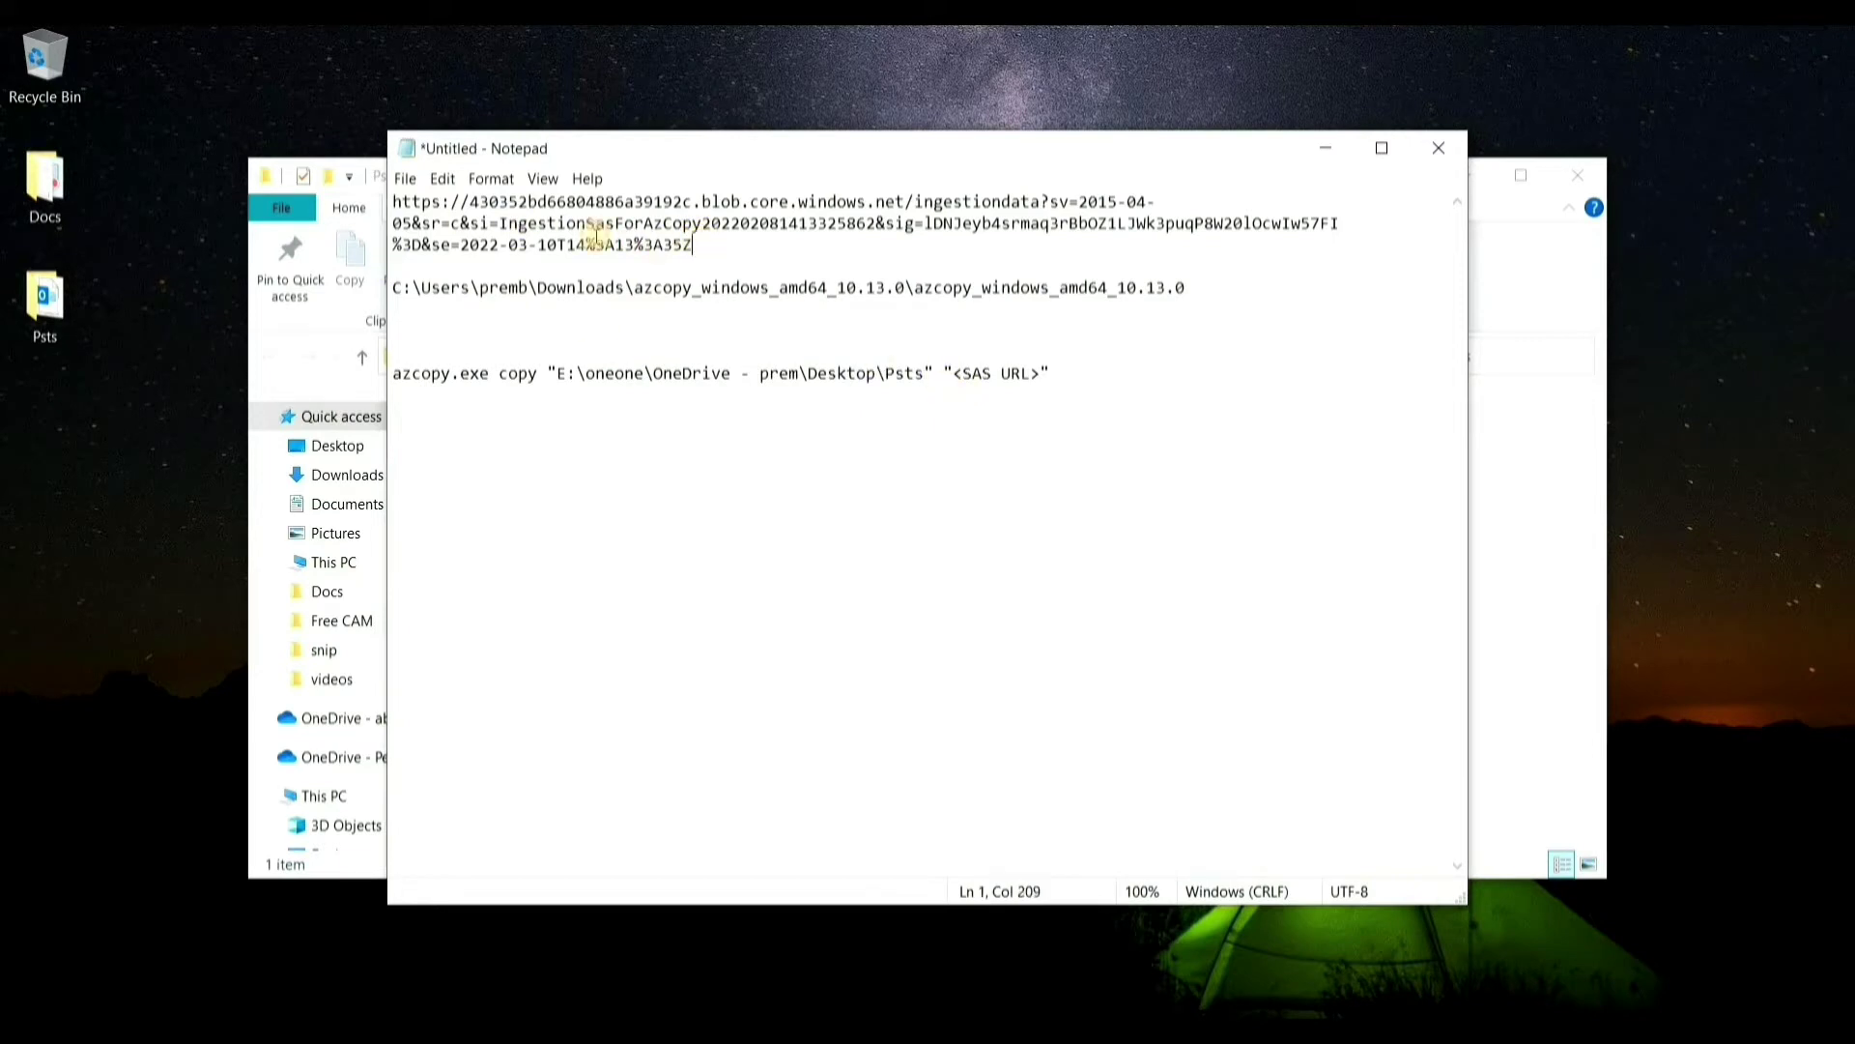
left_click_drag(694, 244, 379, 201)
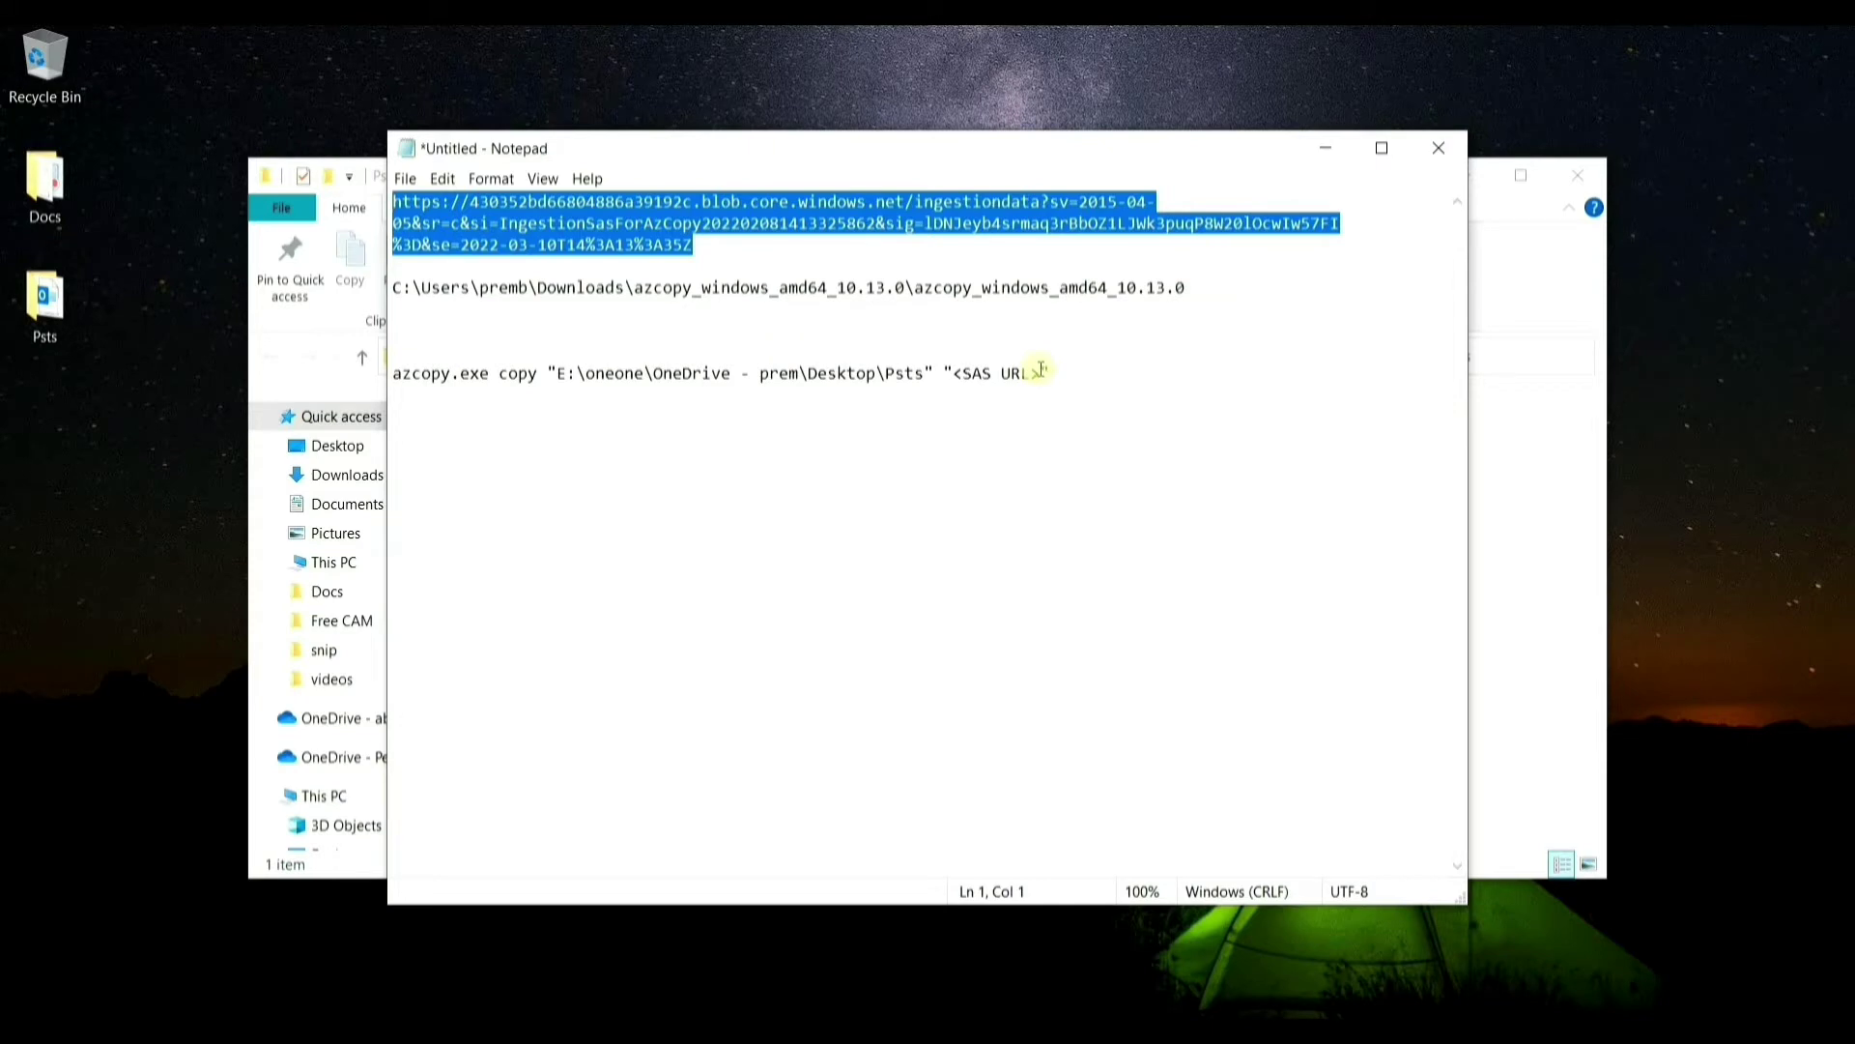
left_click_drag(1041, 372, 958, 373)
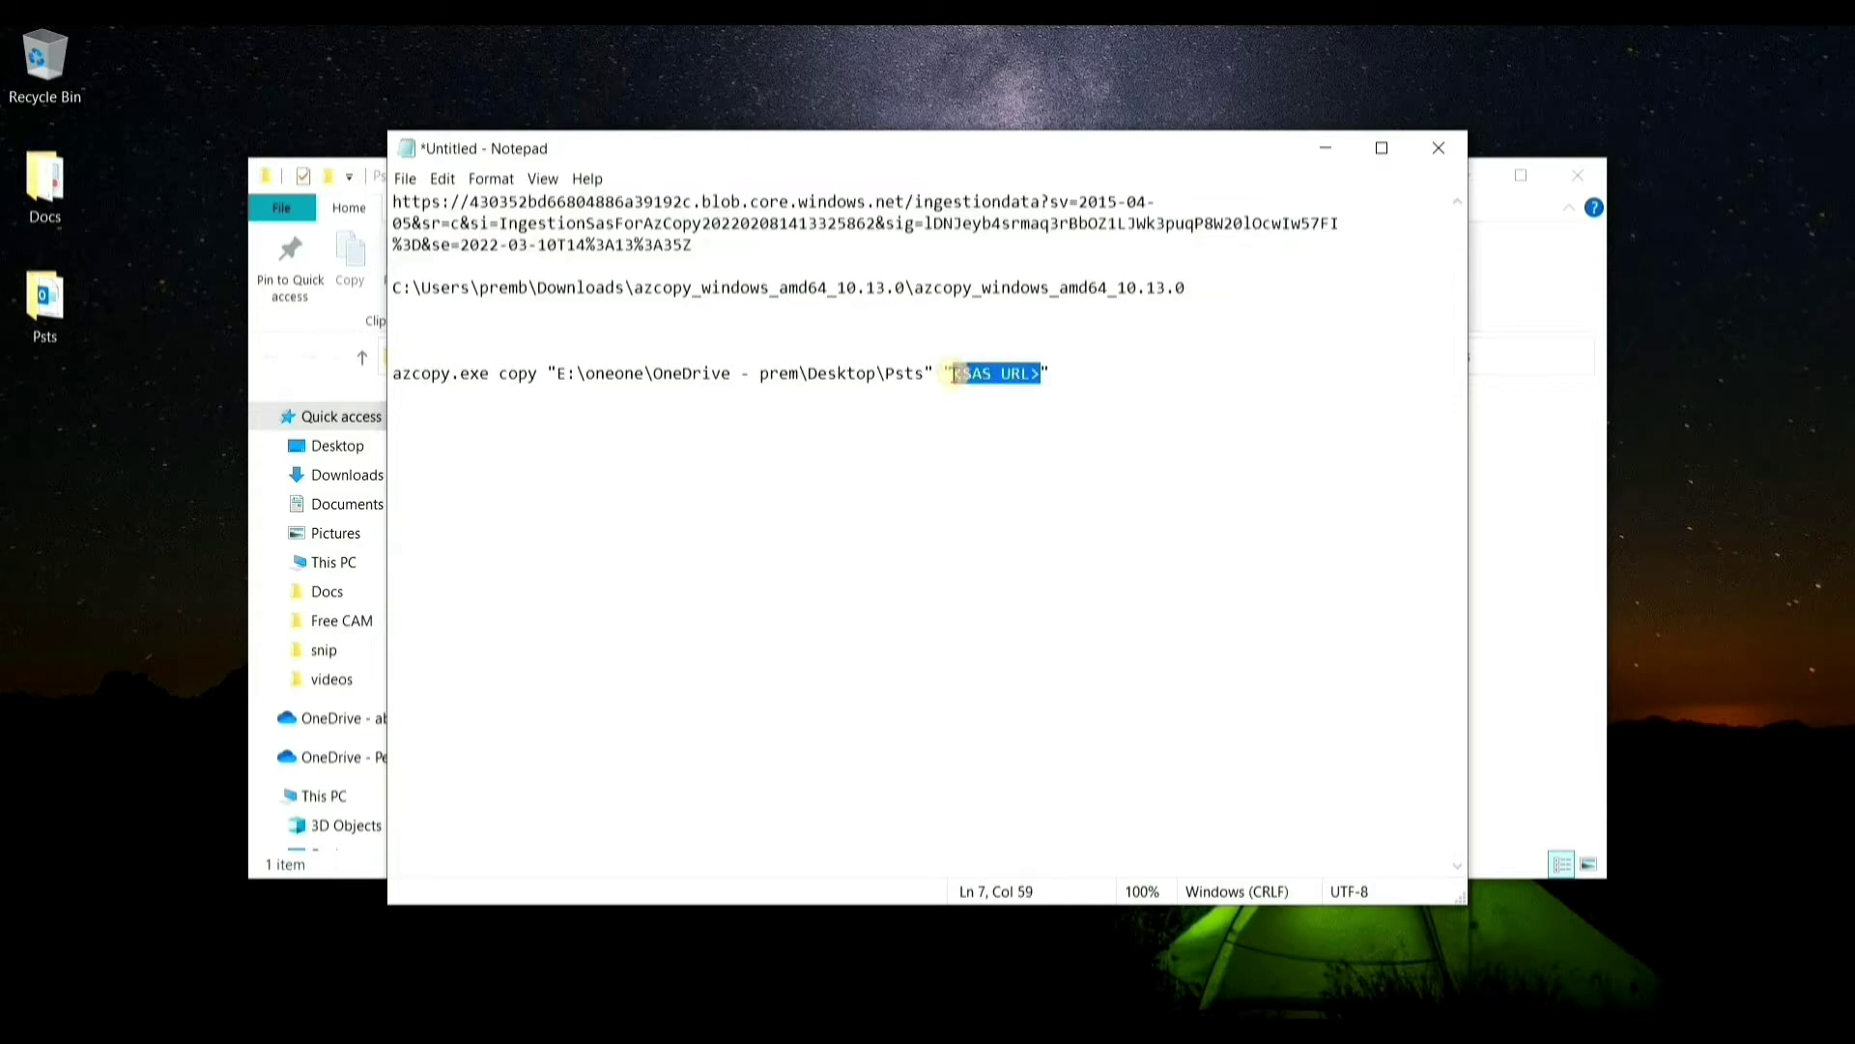
key("ctrl+v")
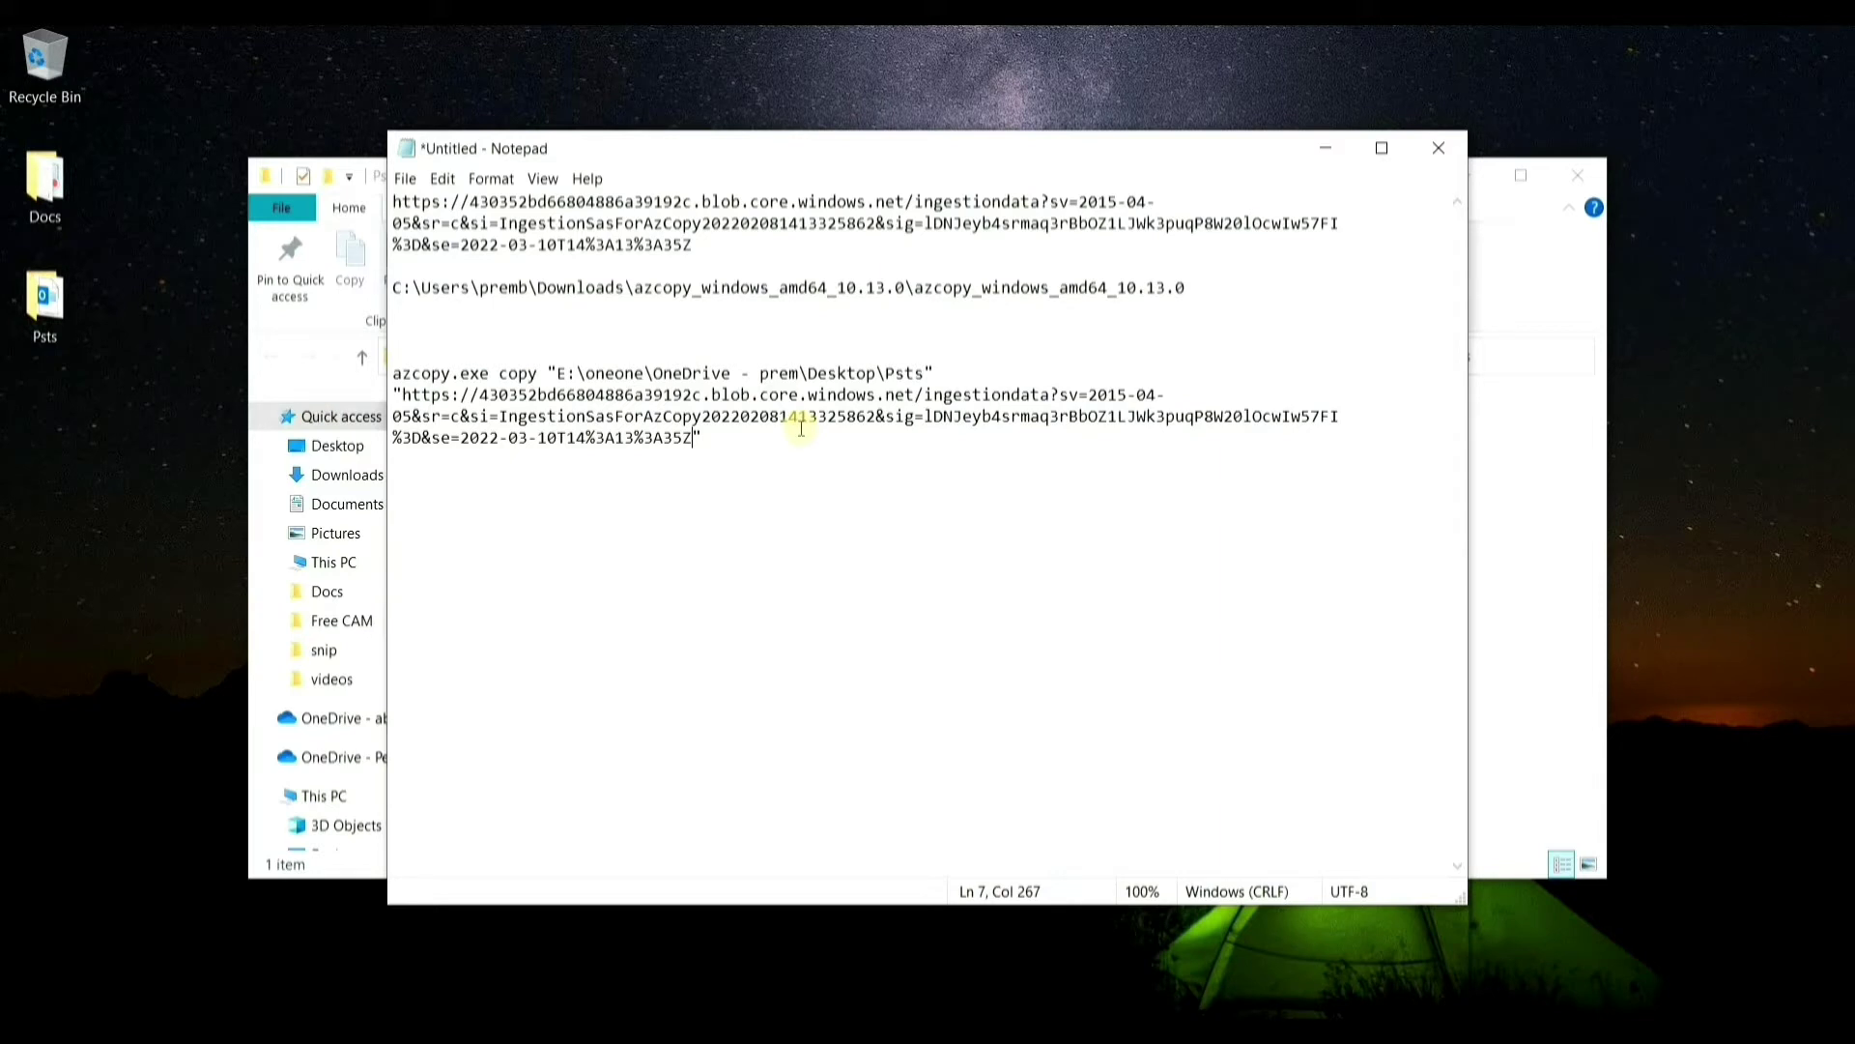
- Append a space and the --recursive flag after the closing quotation mark of the azcopy command in Notepad
left_click(1556, 481)
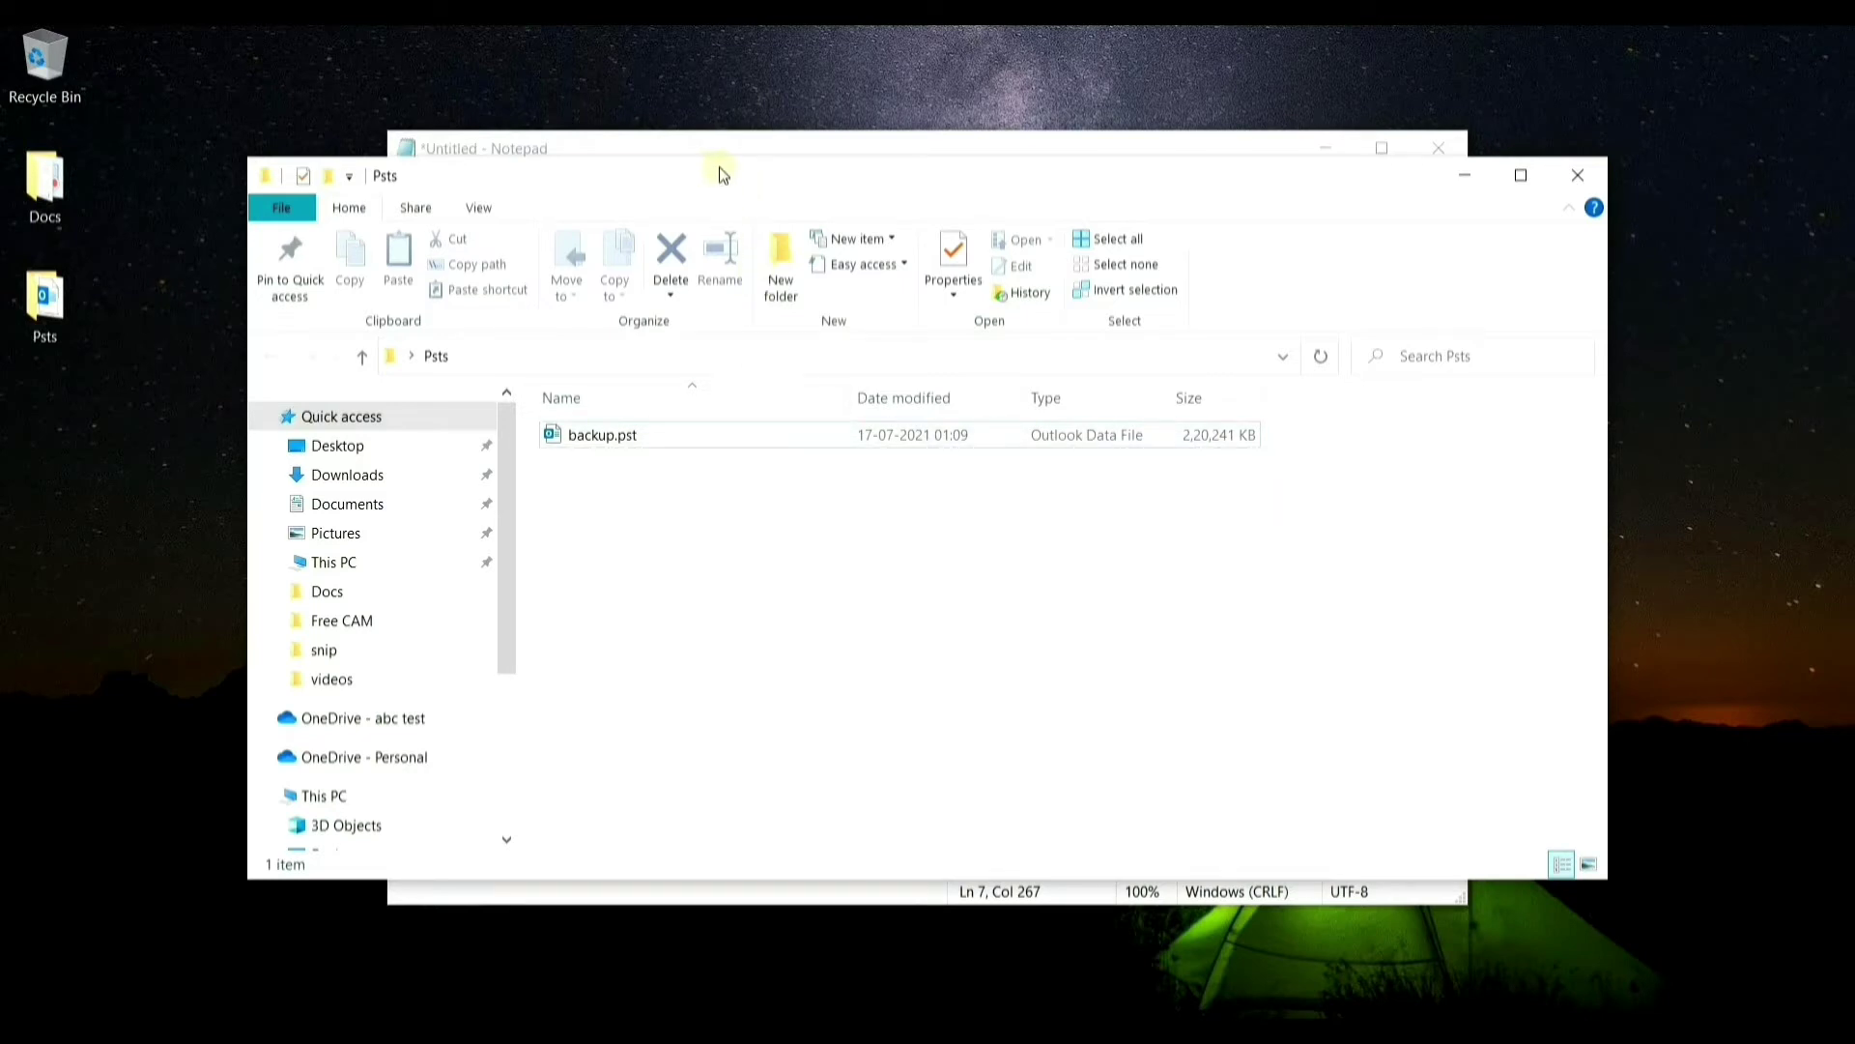
left_click(866, 143)
left_click(728, 433)
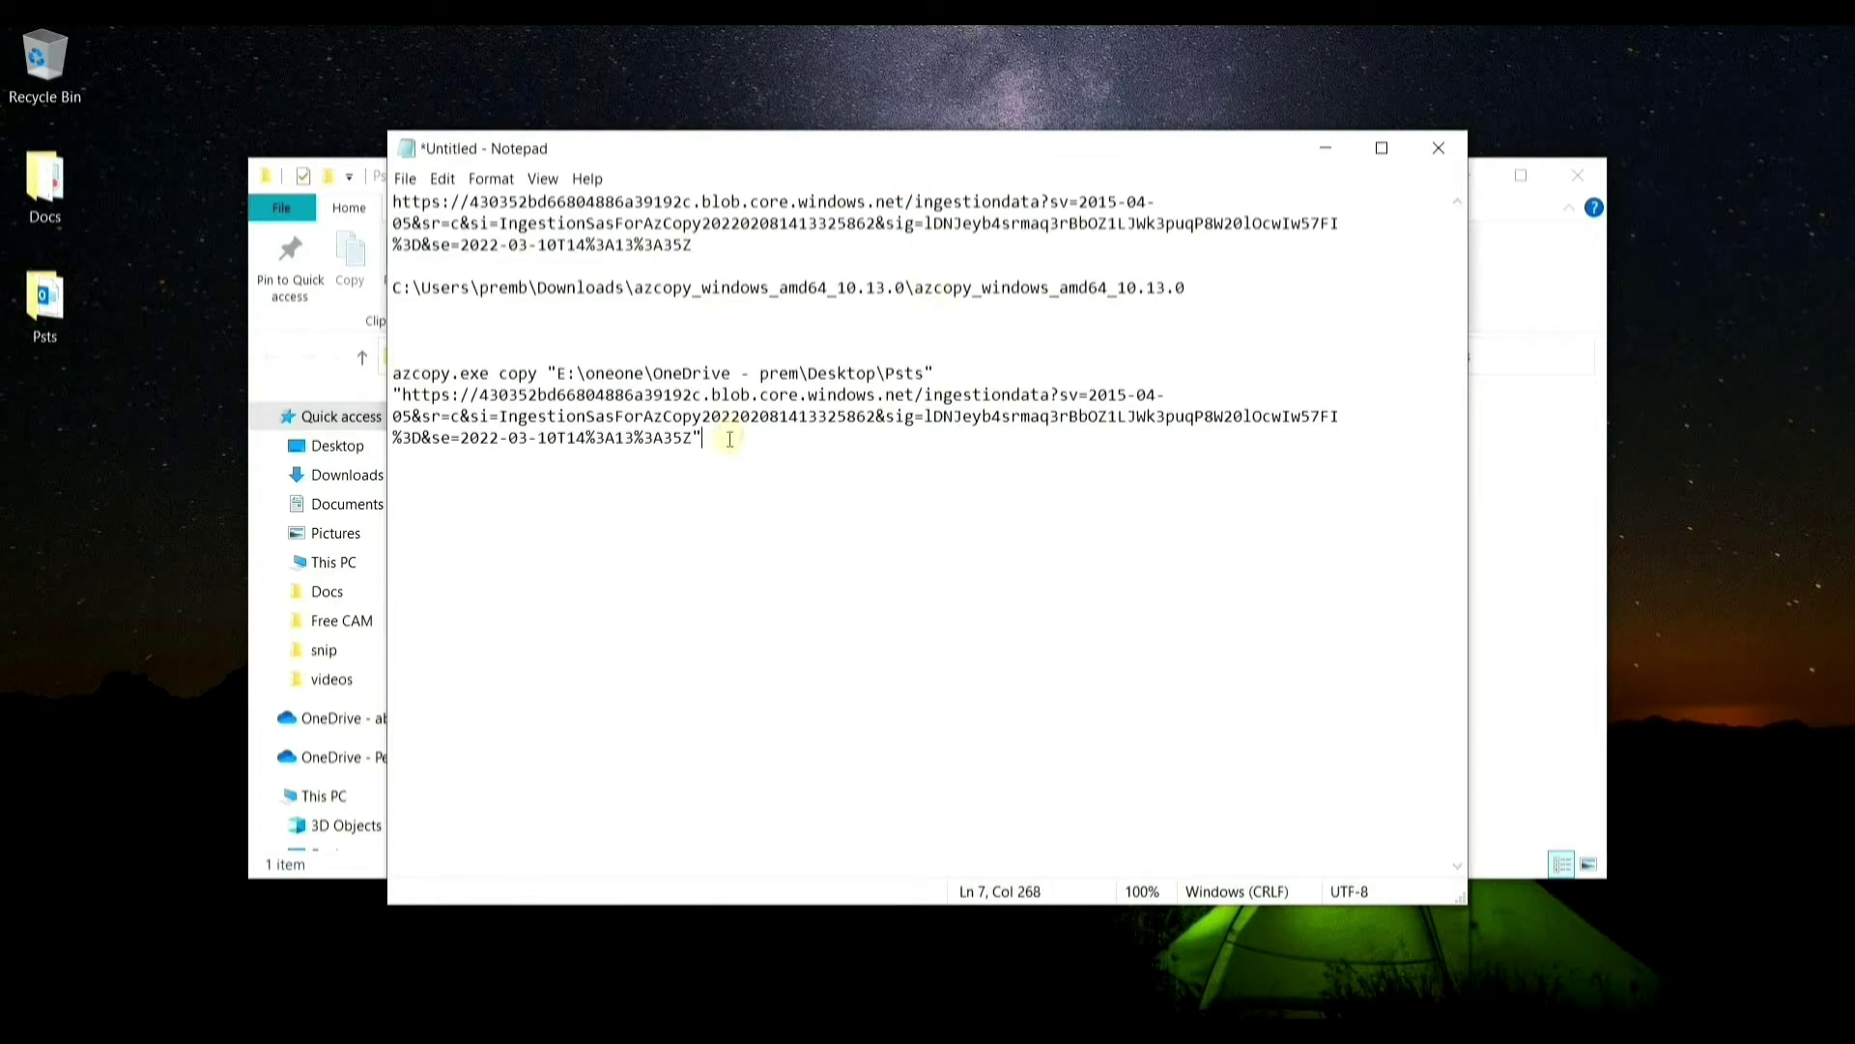
type("--recursive")
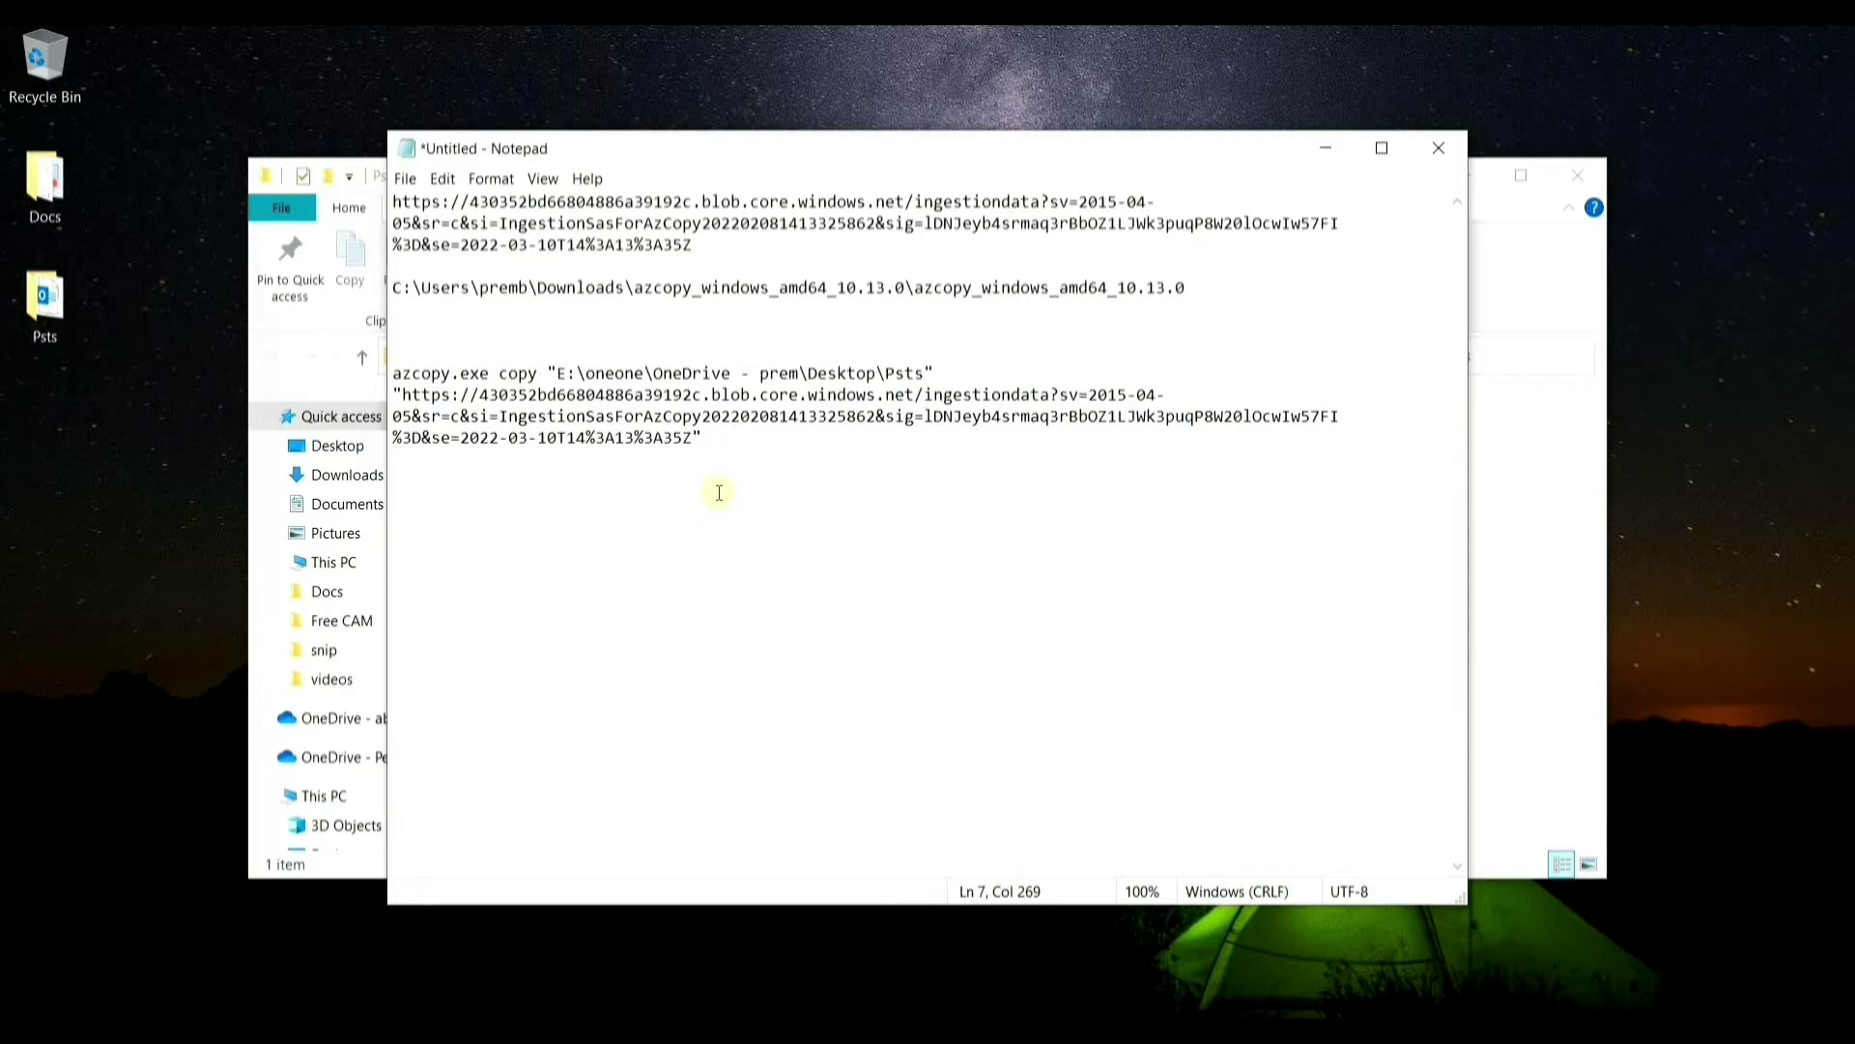
type("--recursive")
left_click_drag(819, 438, 714, 449)
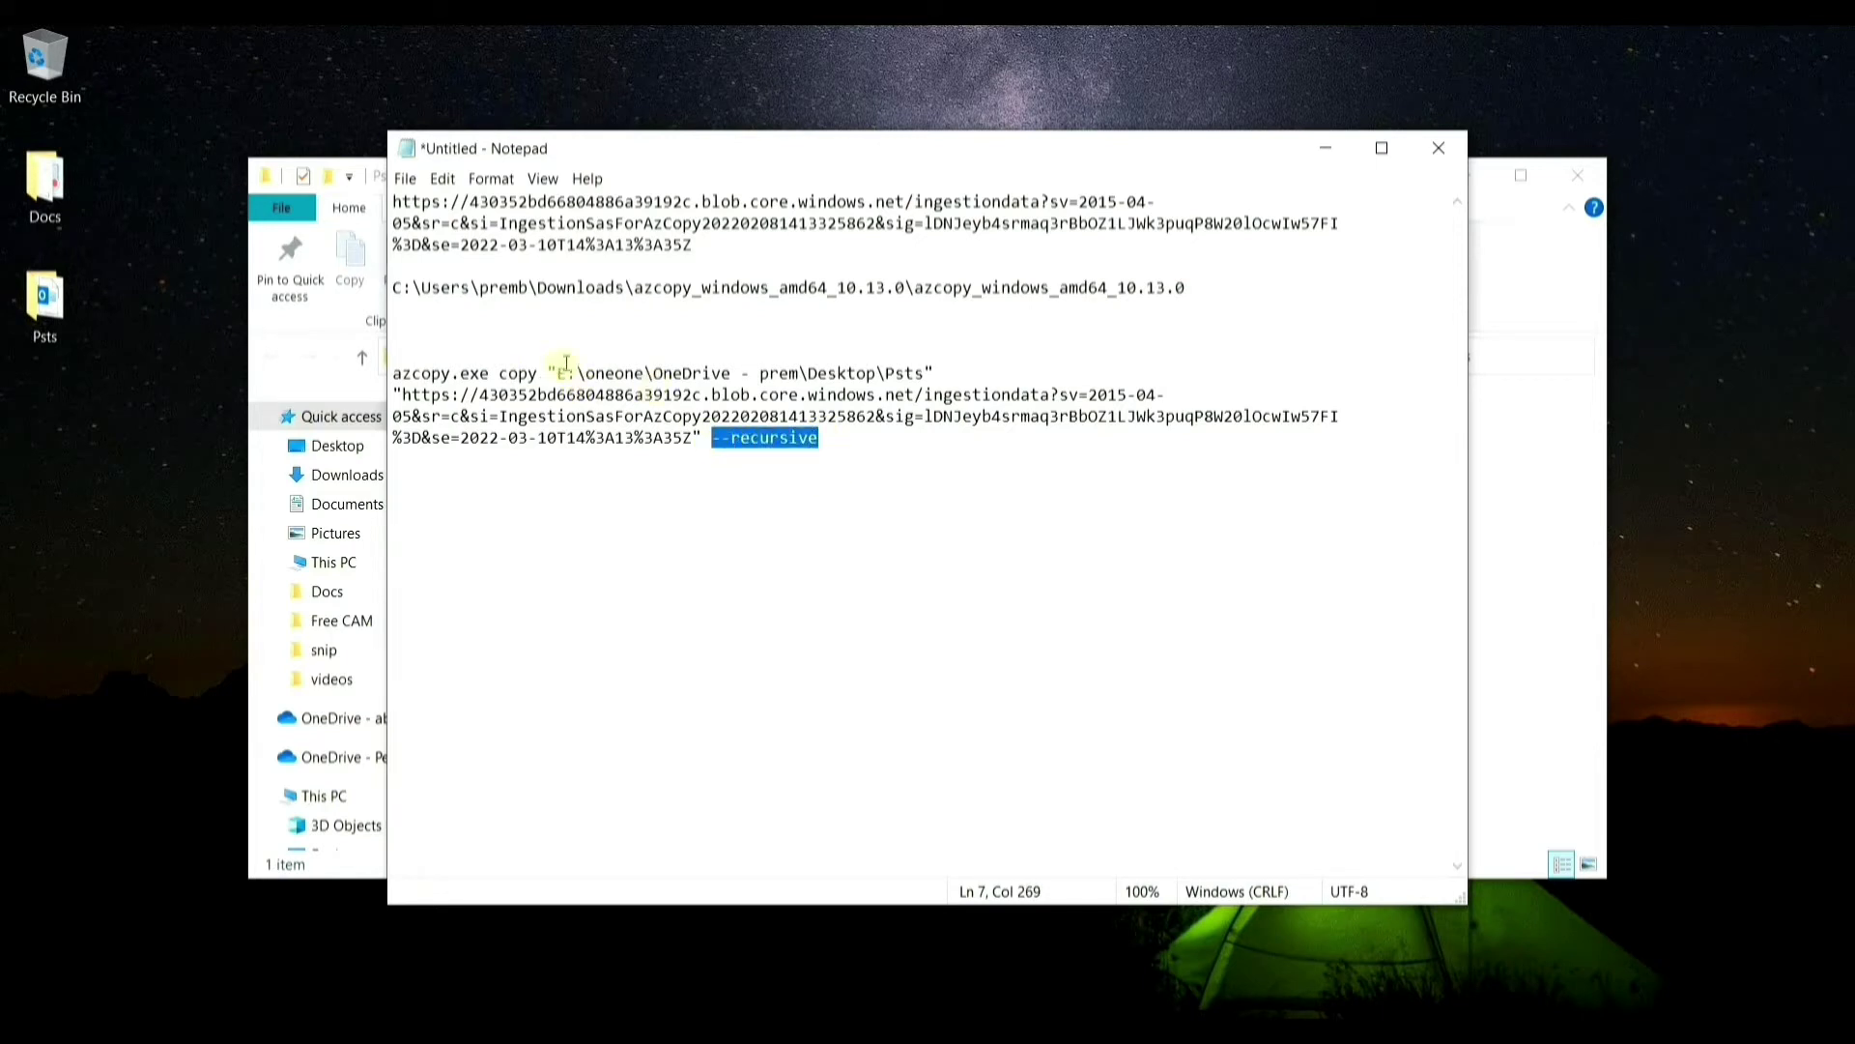
left_click_drag(567, 363, 935, 373)
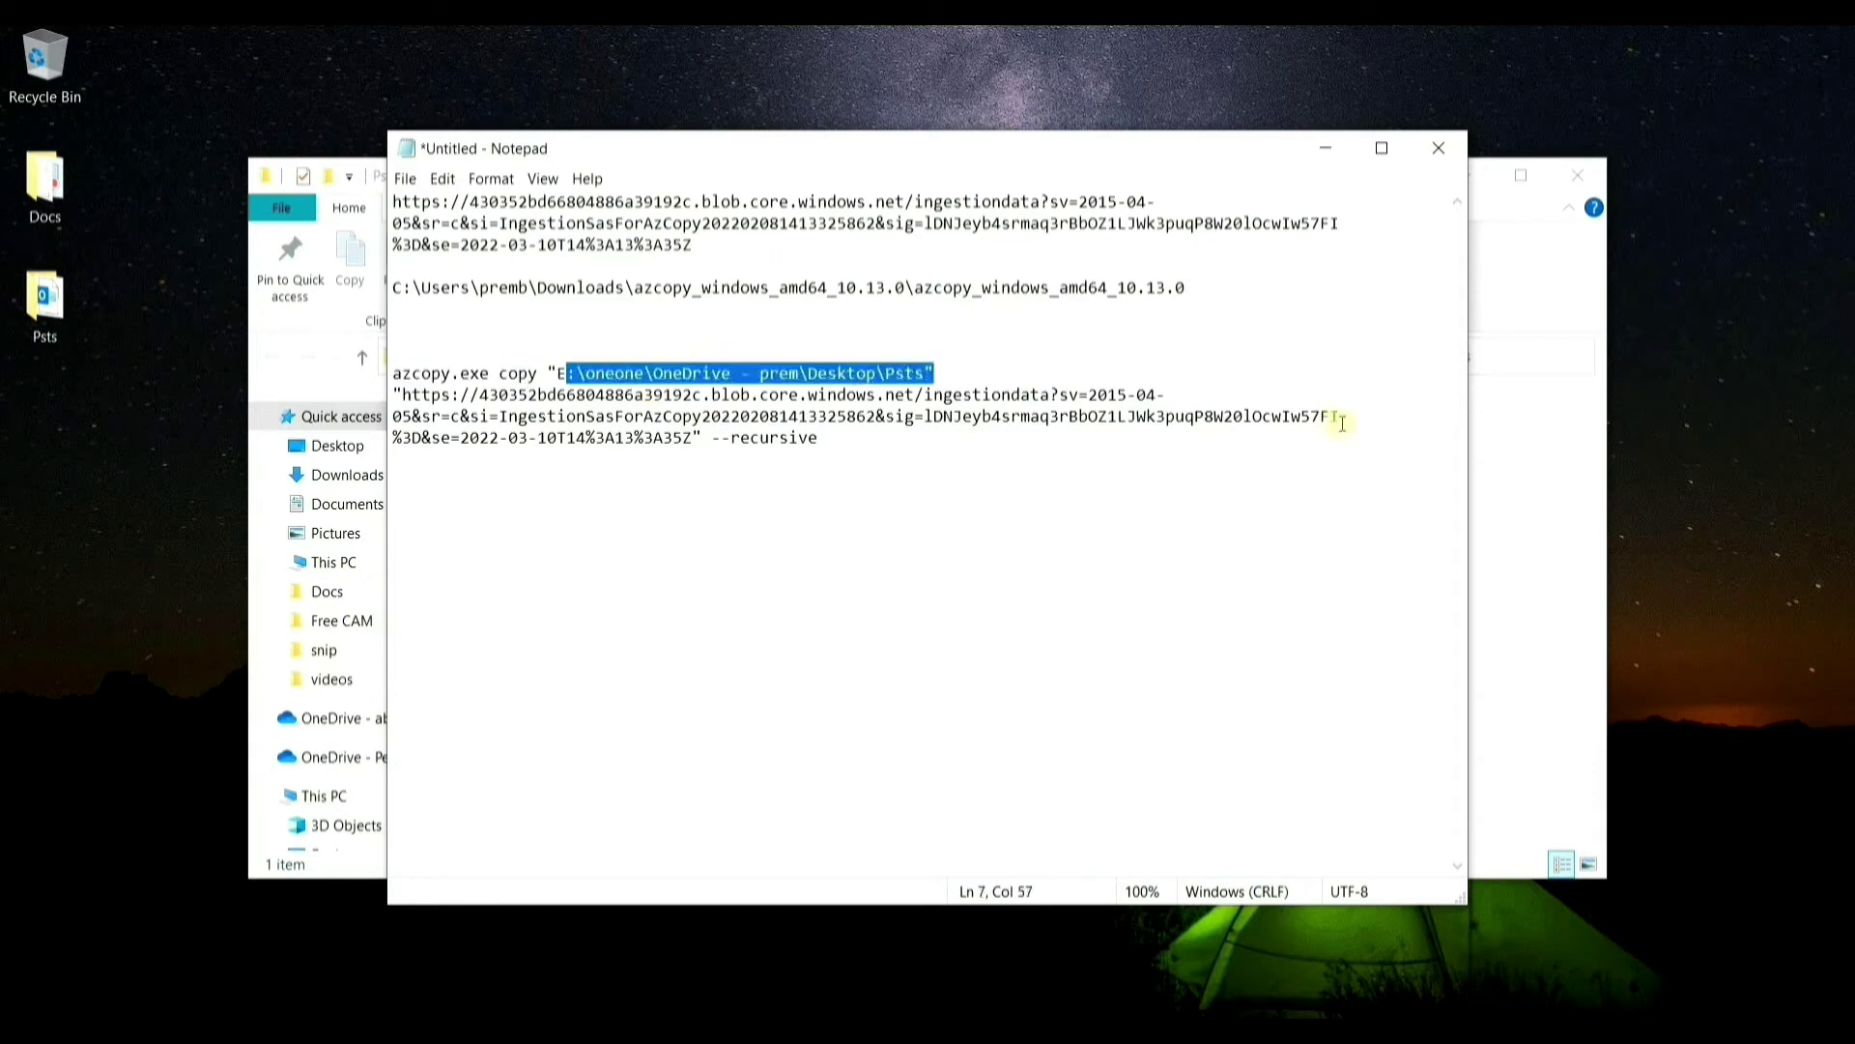
- Create a subfolder named pstuser2 in the Psts folder and open it
left_click(1580, 477)
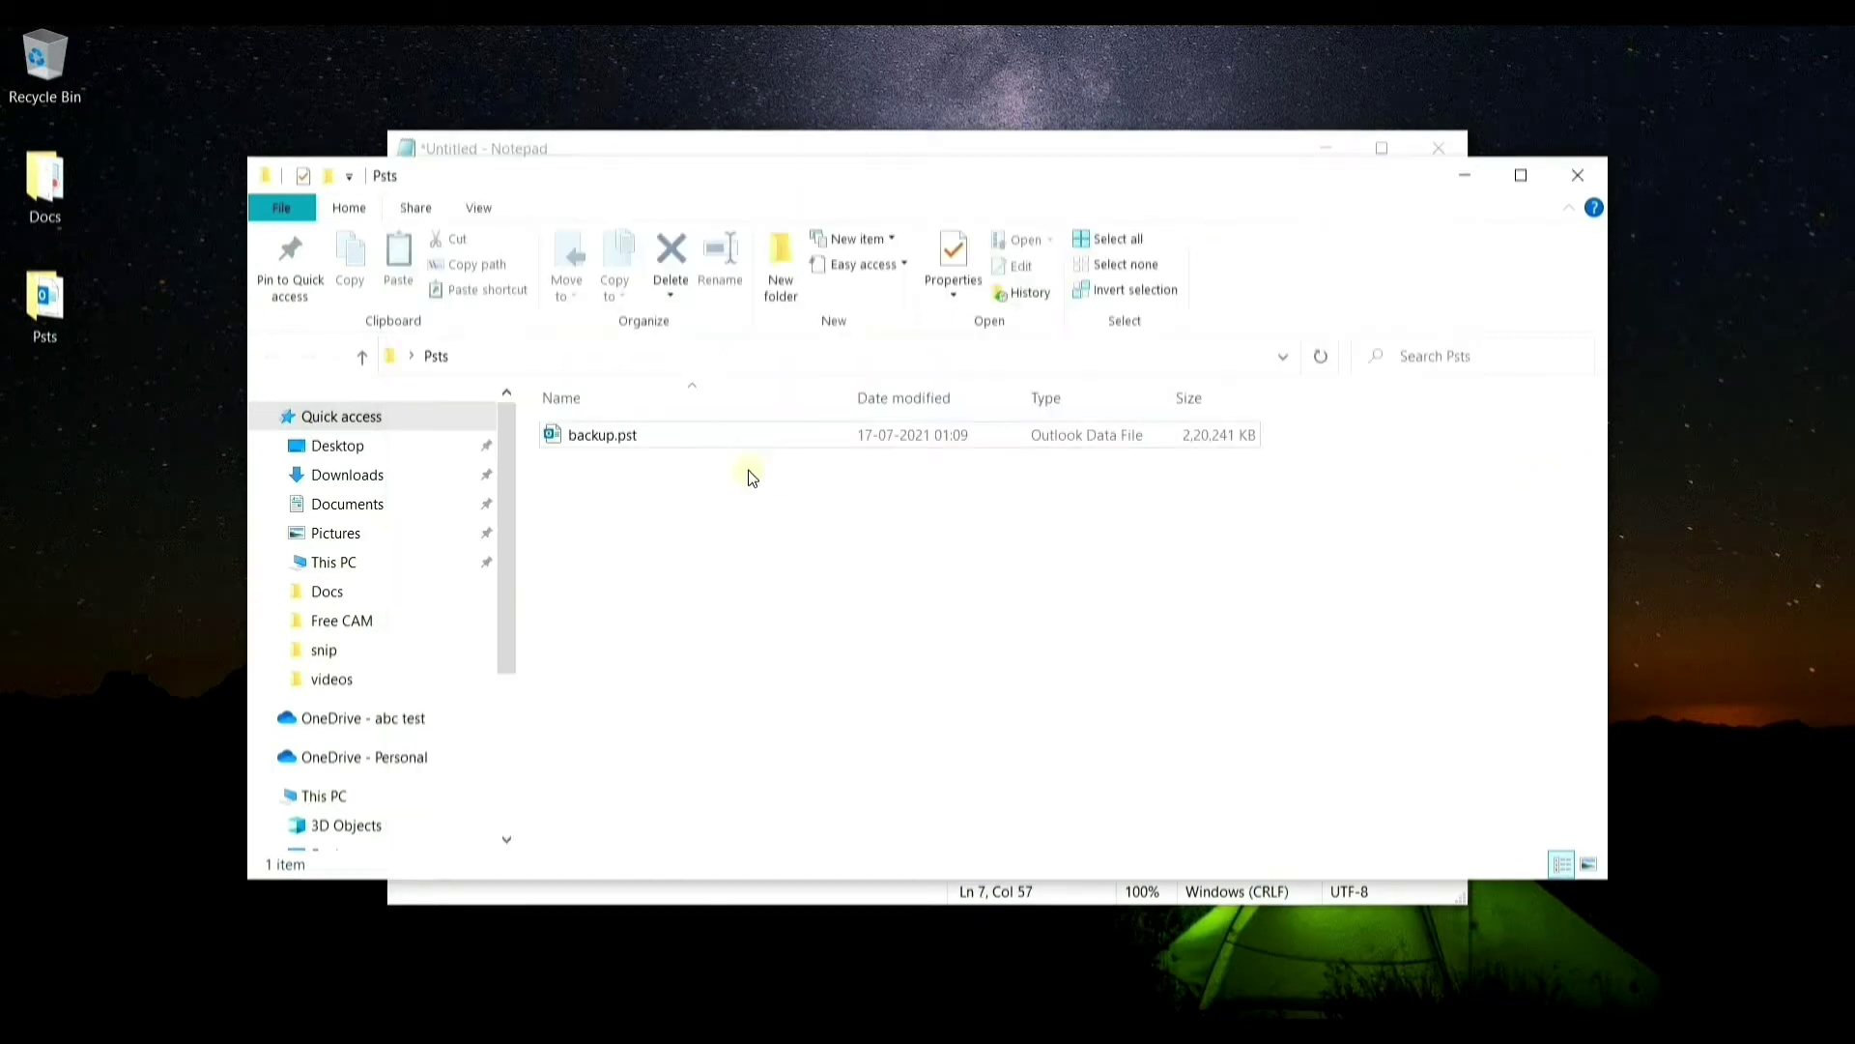
right_click(603, 493)
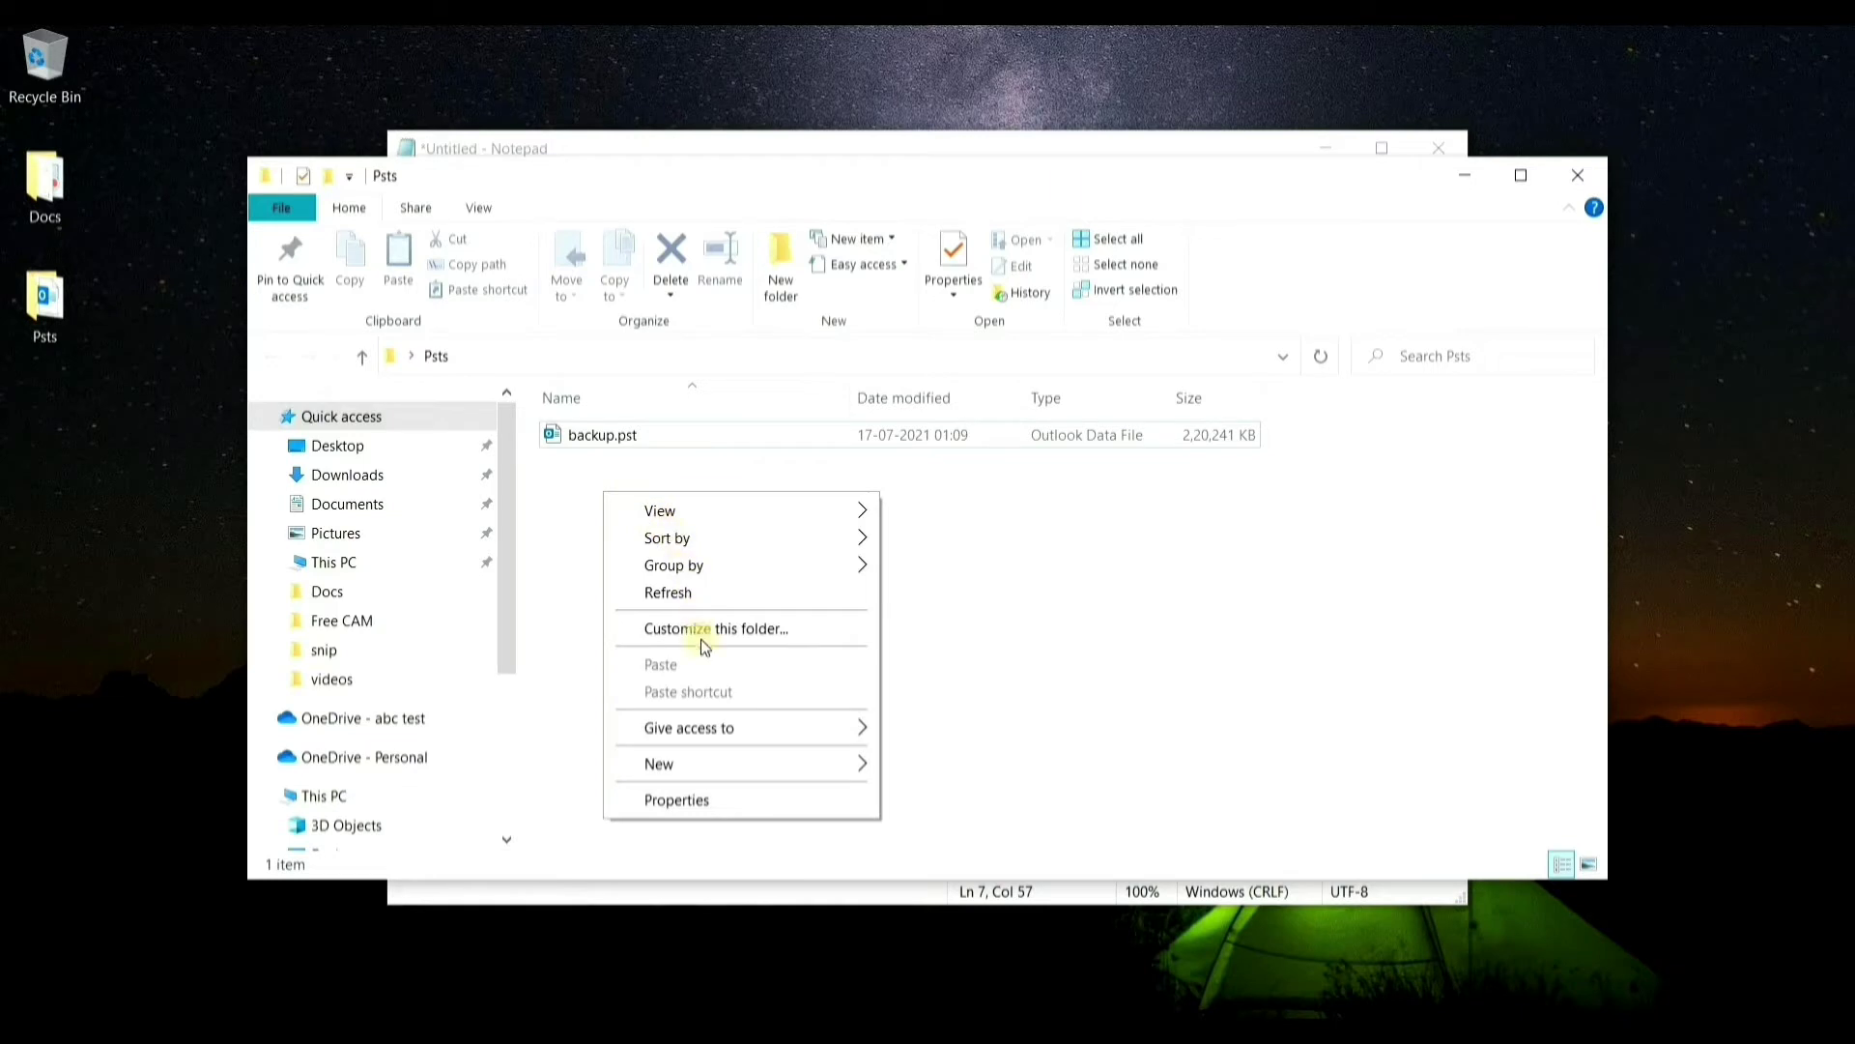
mouse_move(770, 765)
left_click(923, 764)
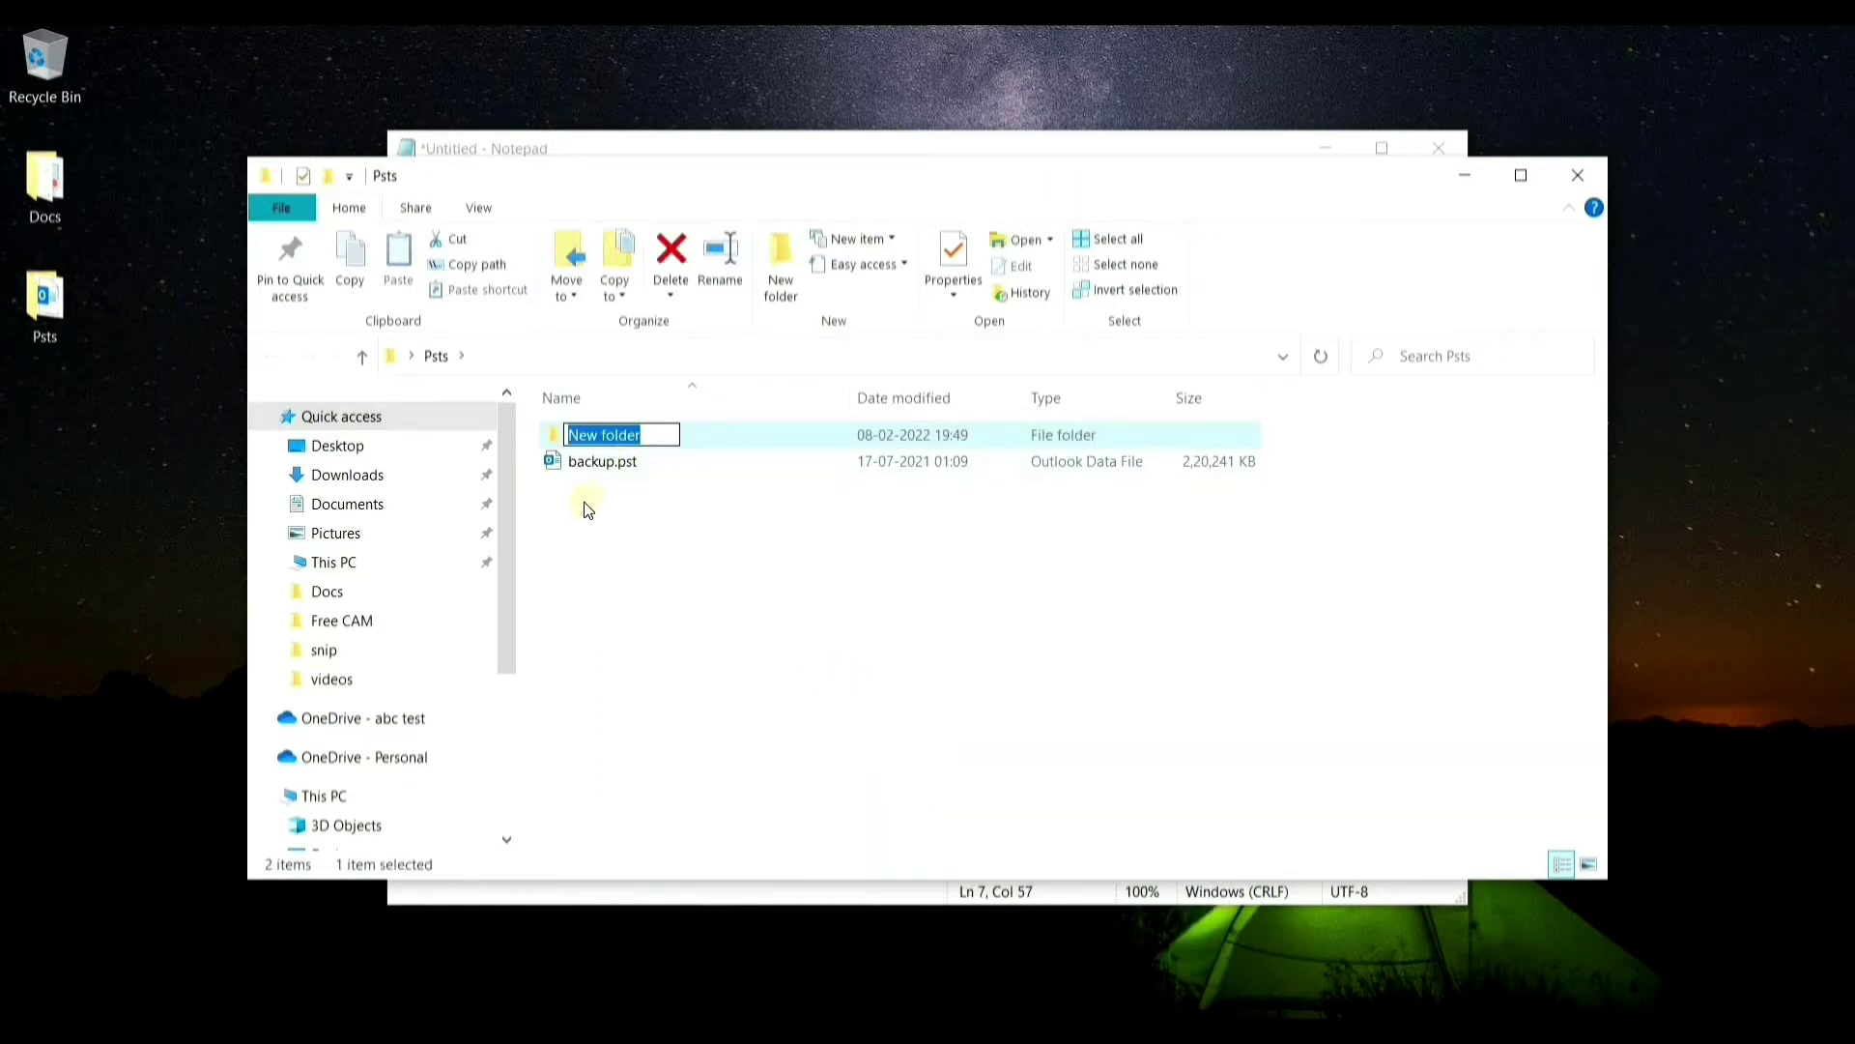
type("tuser2")
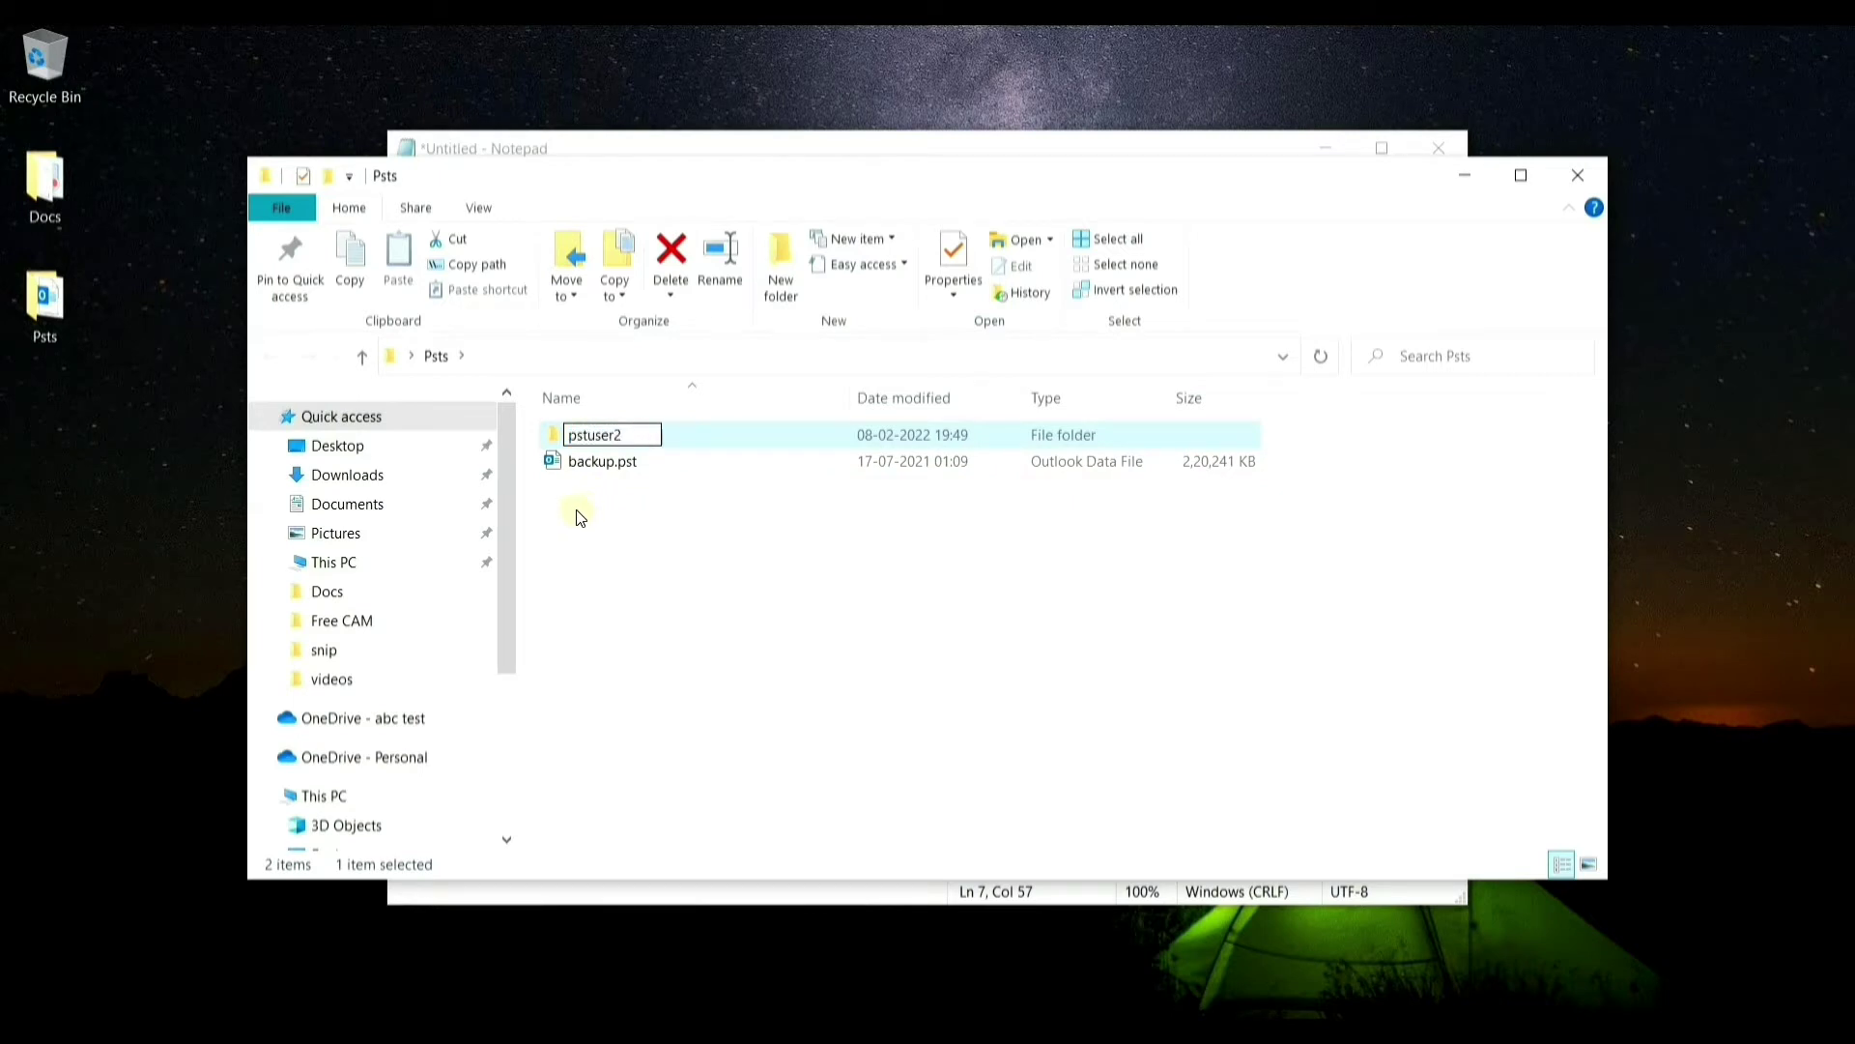
key("Return")
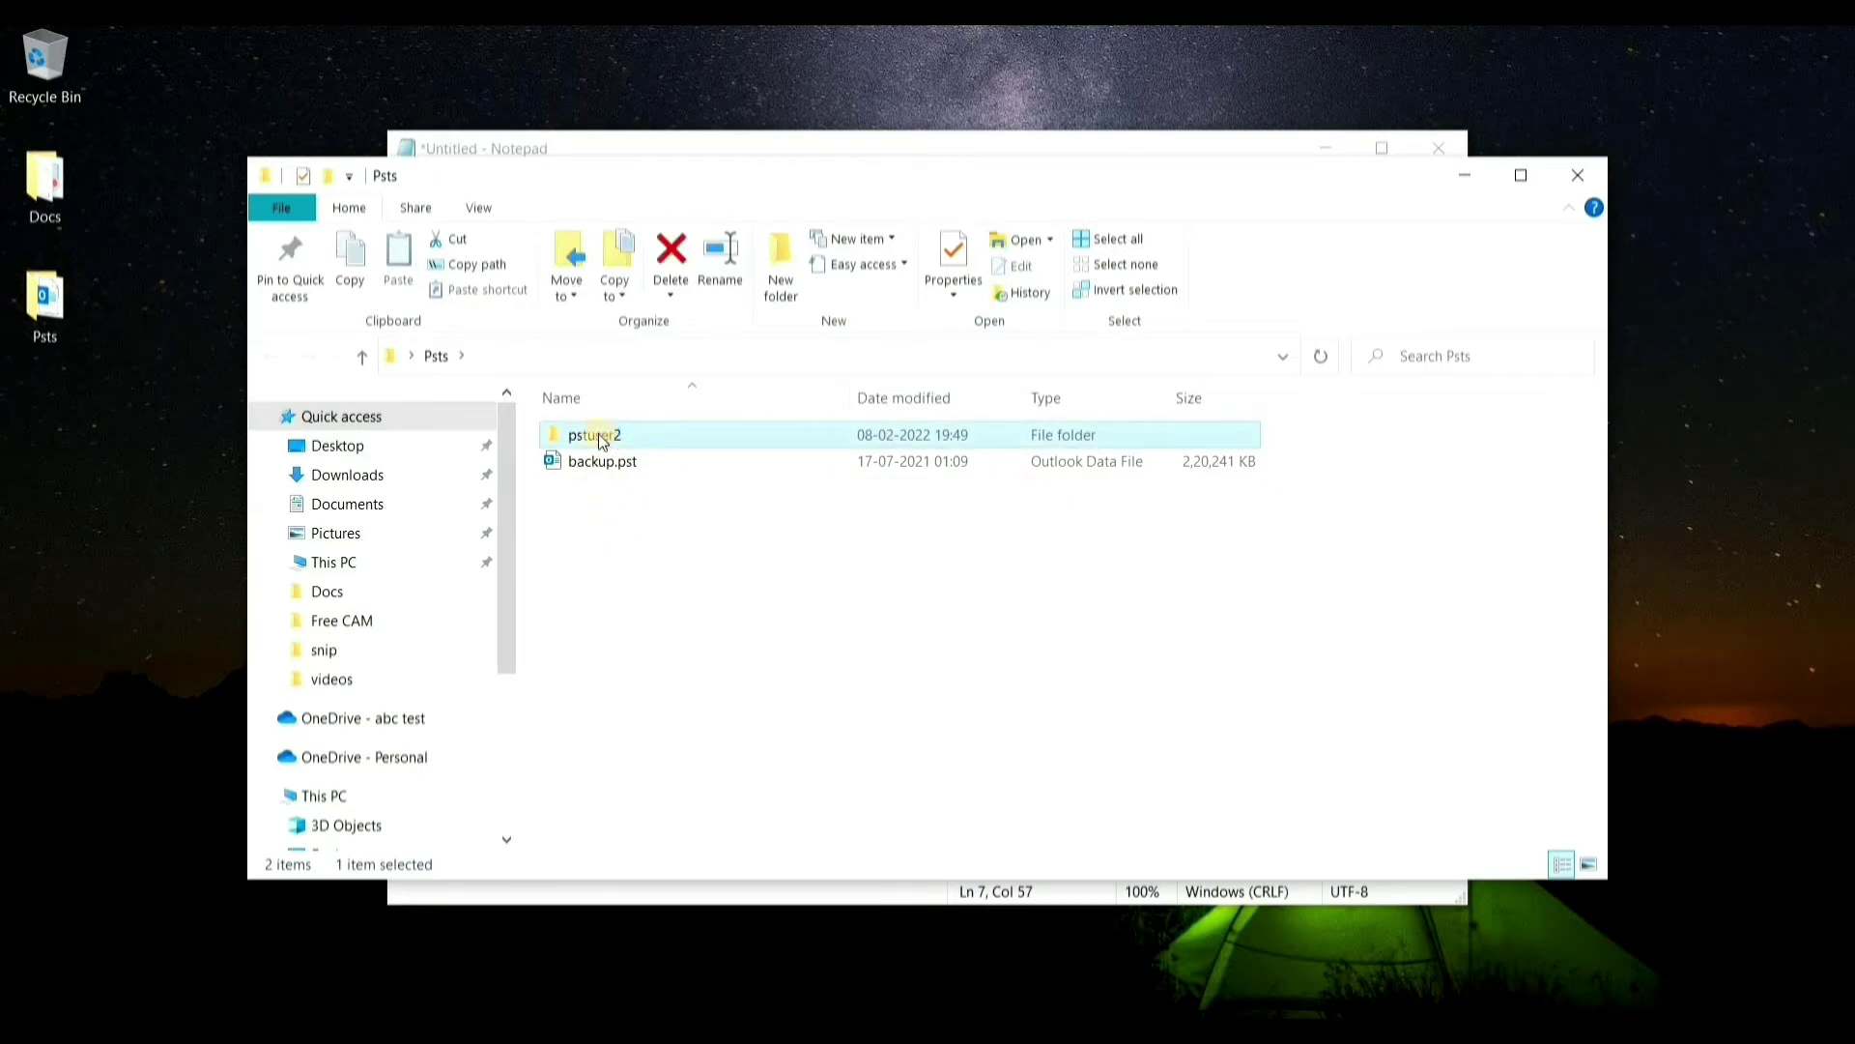
double_click(599, 435)
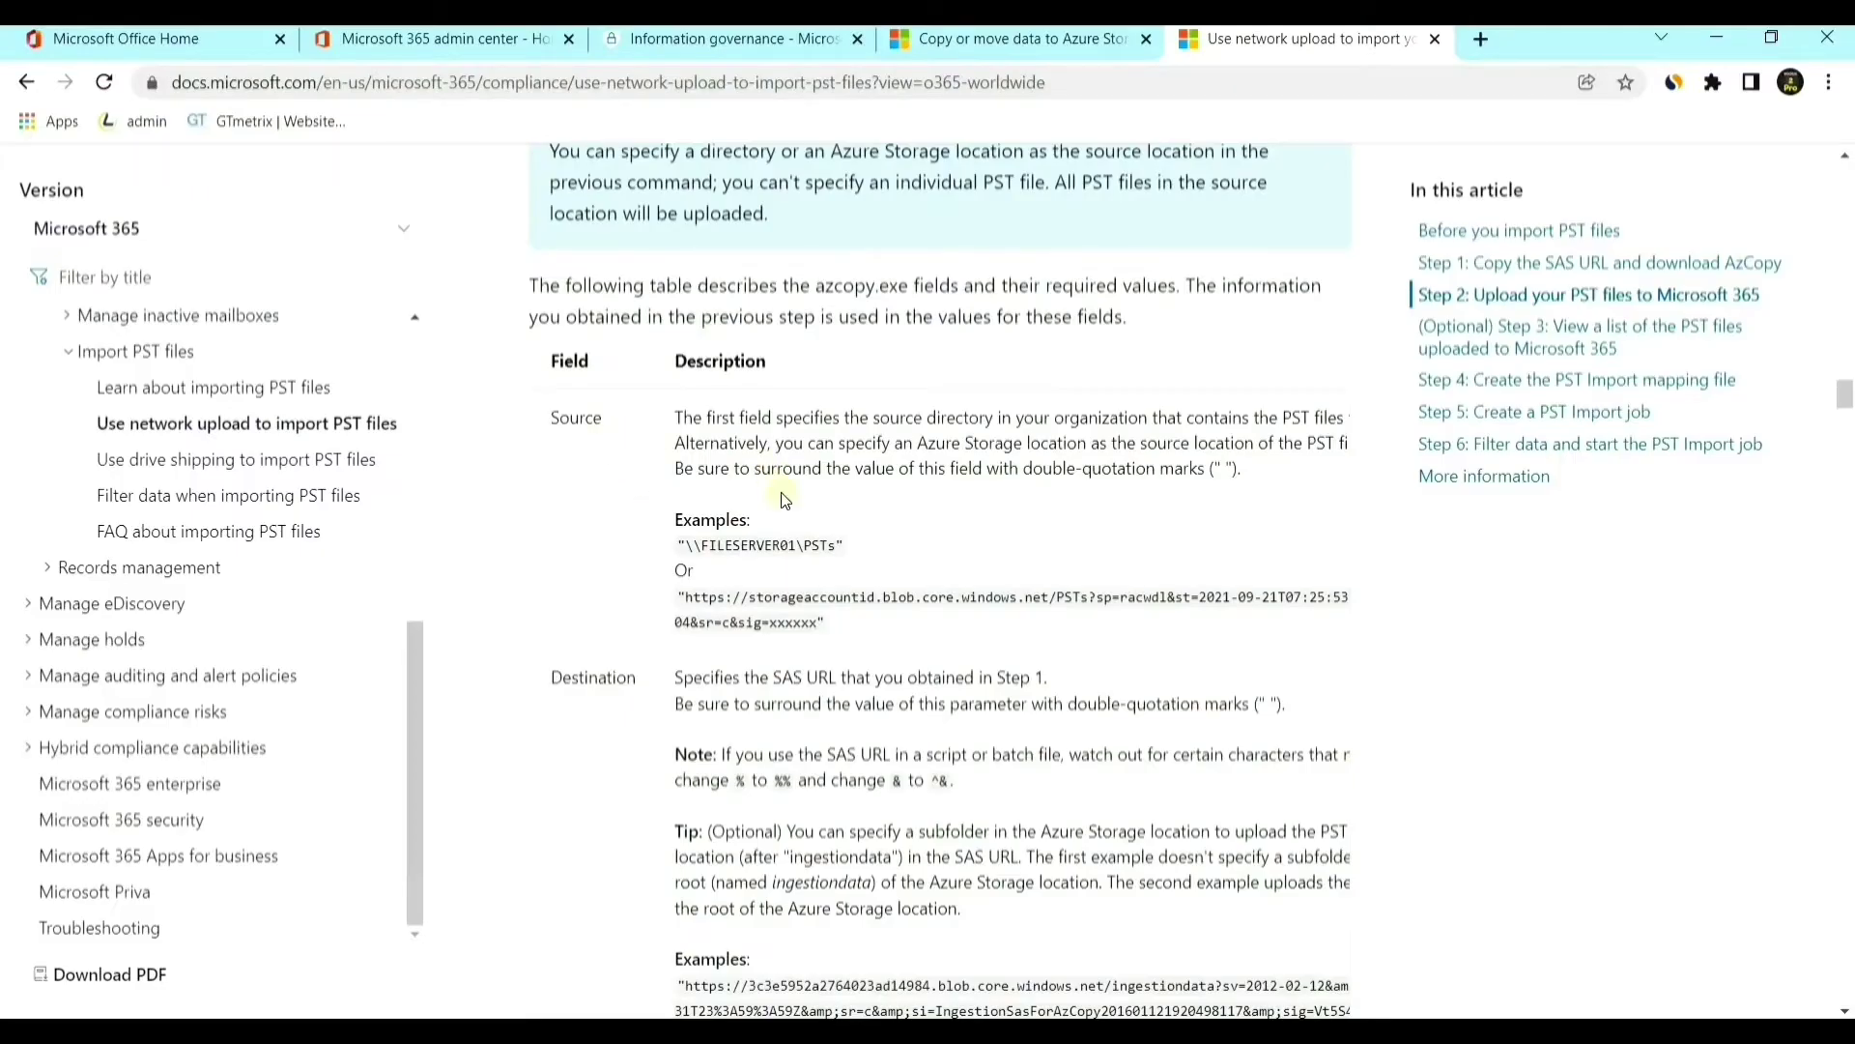
- Read the description of the --recursive flag in the article's table of azcopy.exe fields
scroll(784, 498, "down", 5)
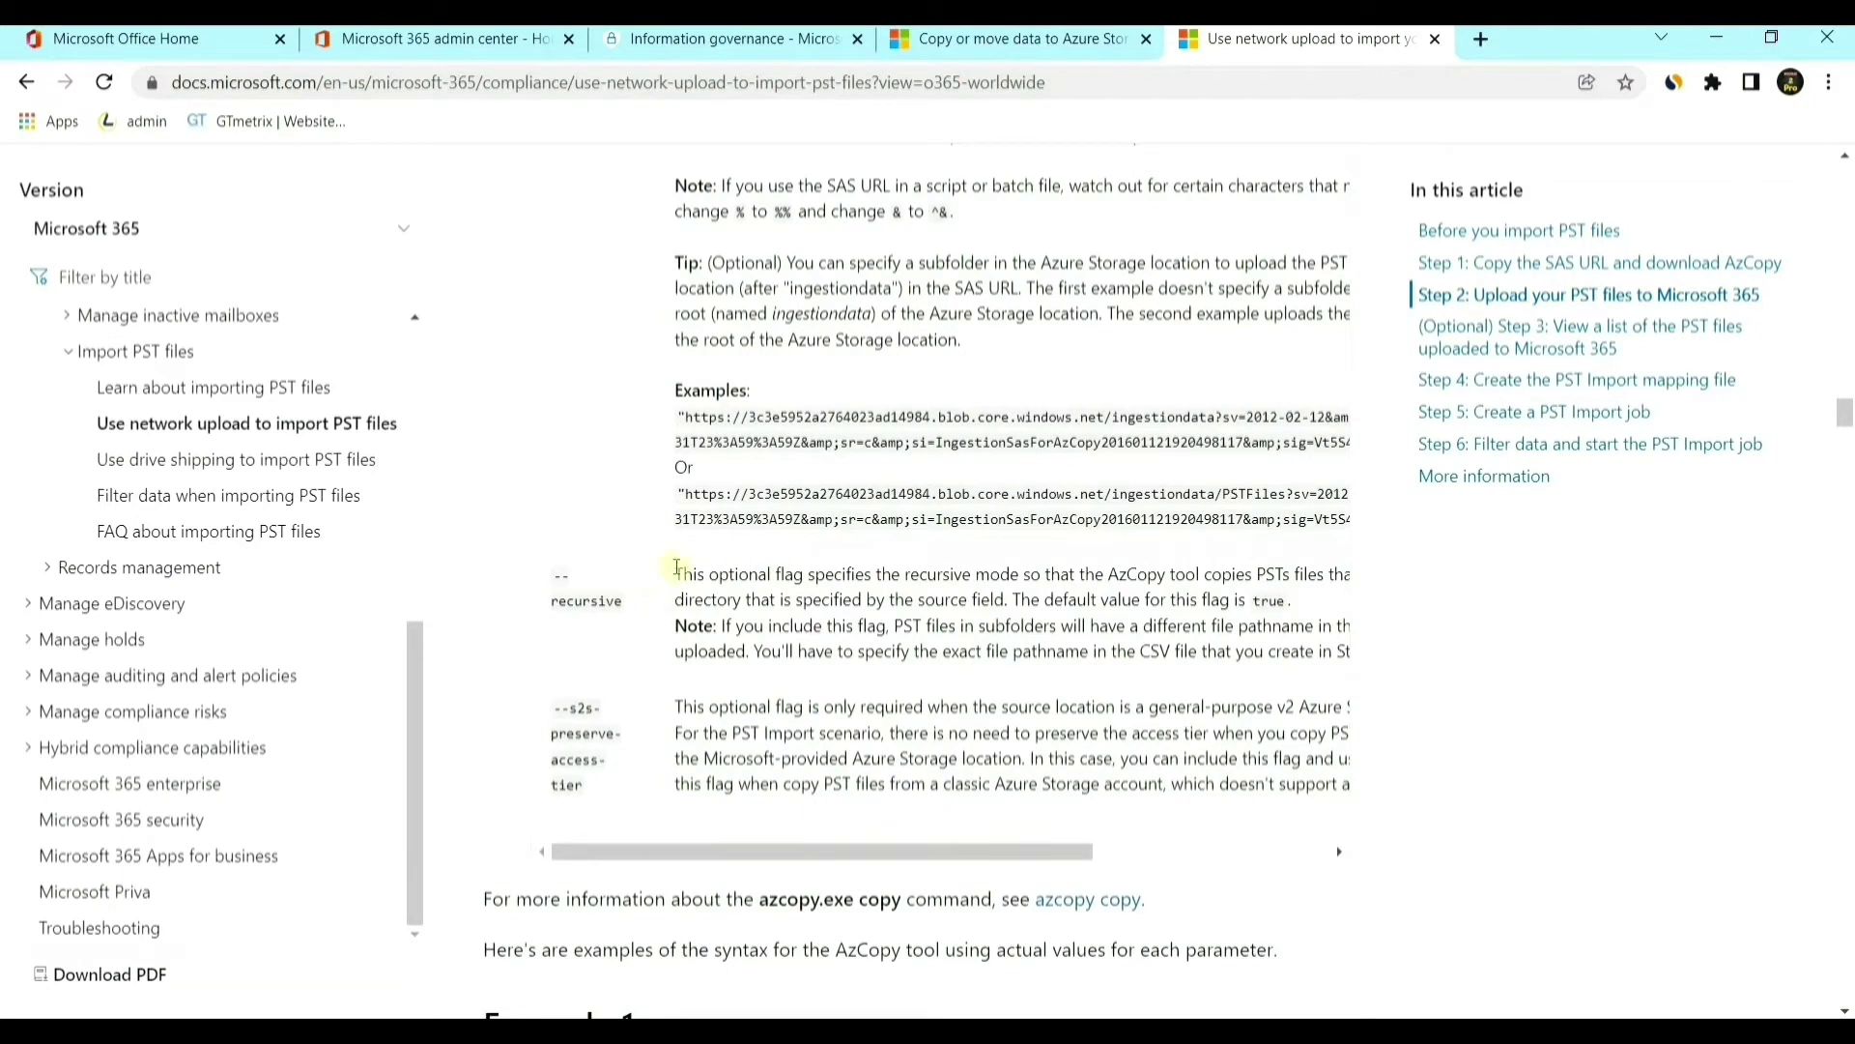
left_click_drag(679, 573, 1301, 579)
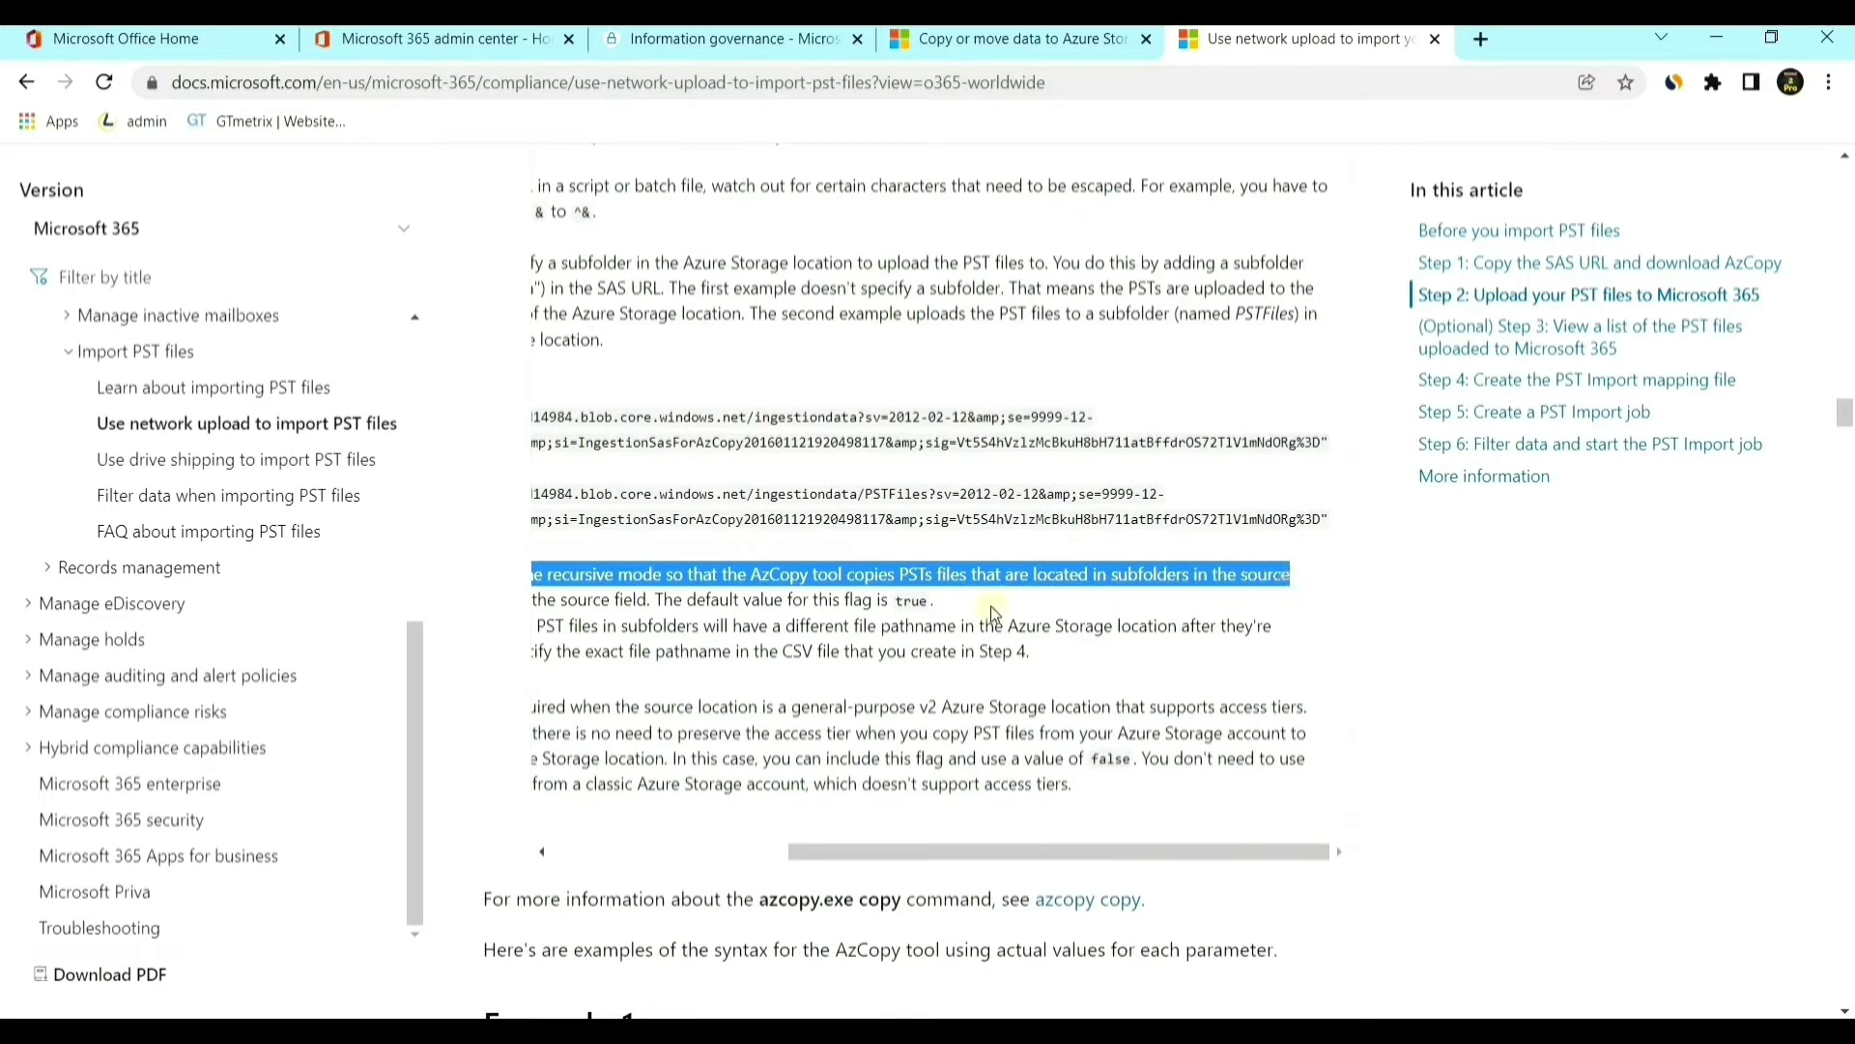
left_click_drag(995, 576, 1254, 576)
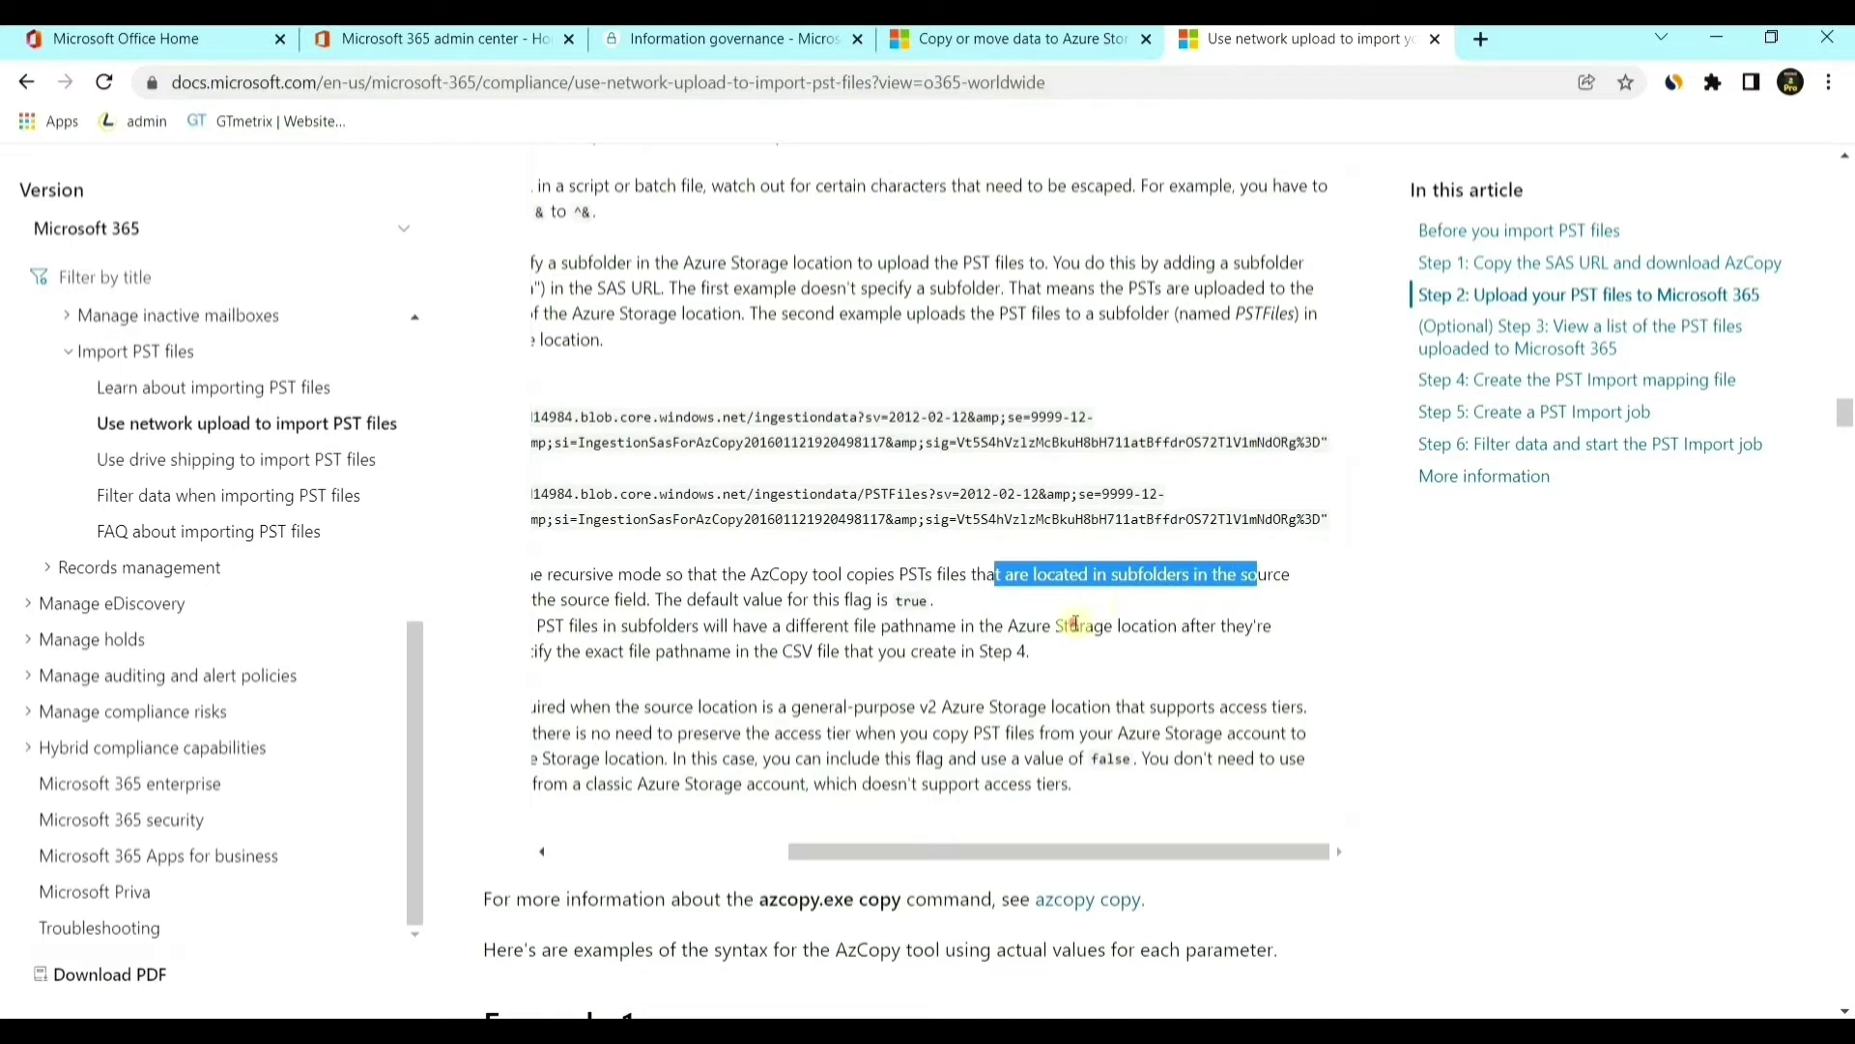
- Highlight the phrase about PST files located in subfolders in the --recursive description, and return to the table's first columns
left_click(1052, 592)
left_click_drag(1038, 580, 1229, 580)
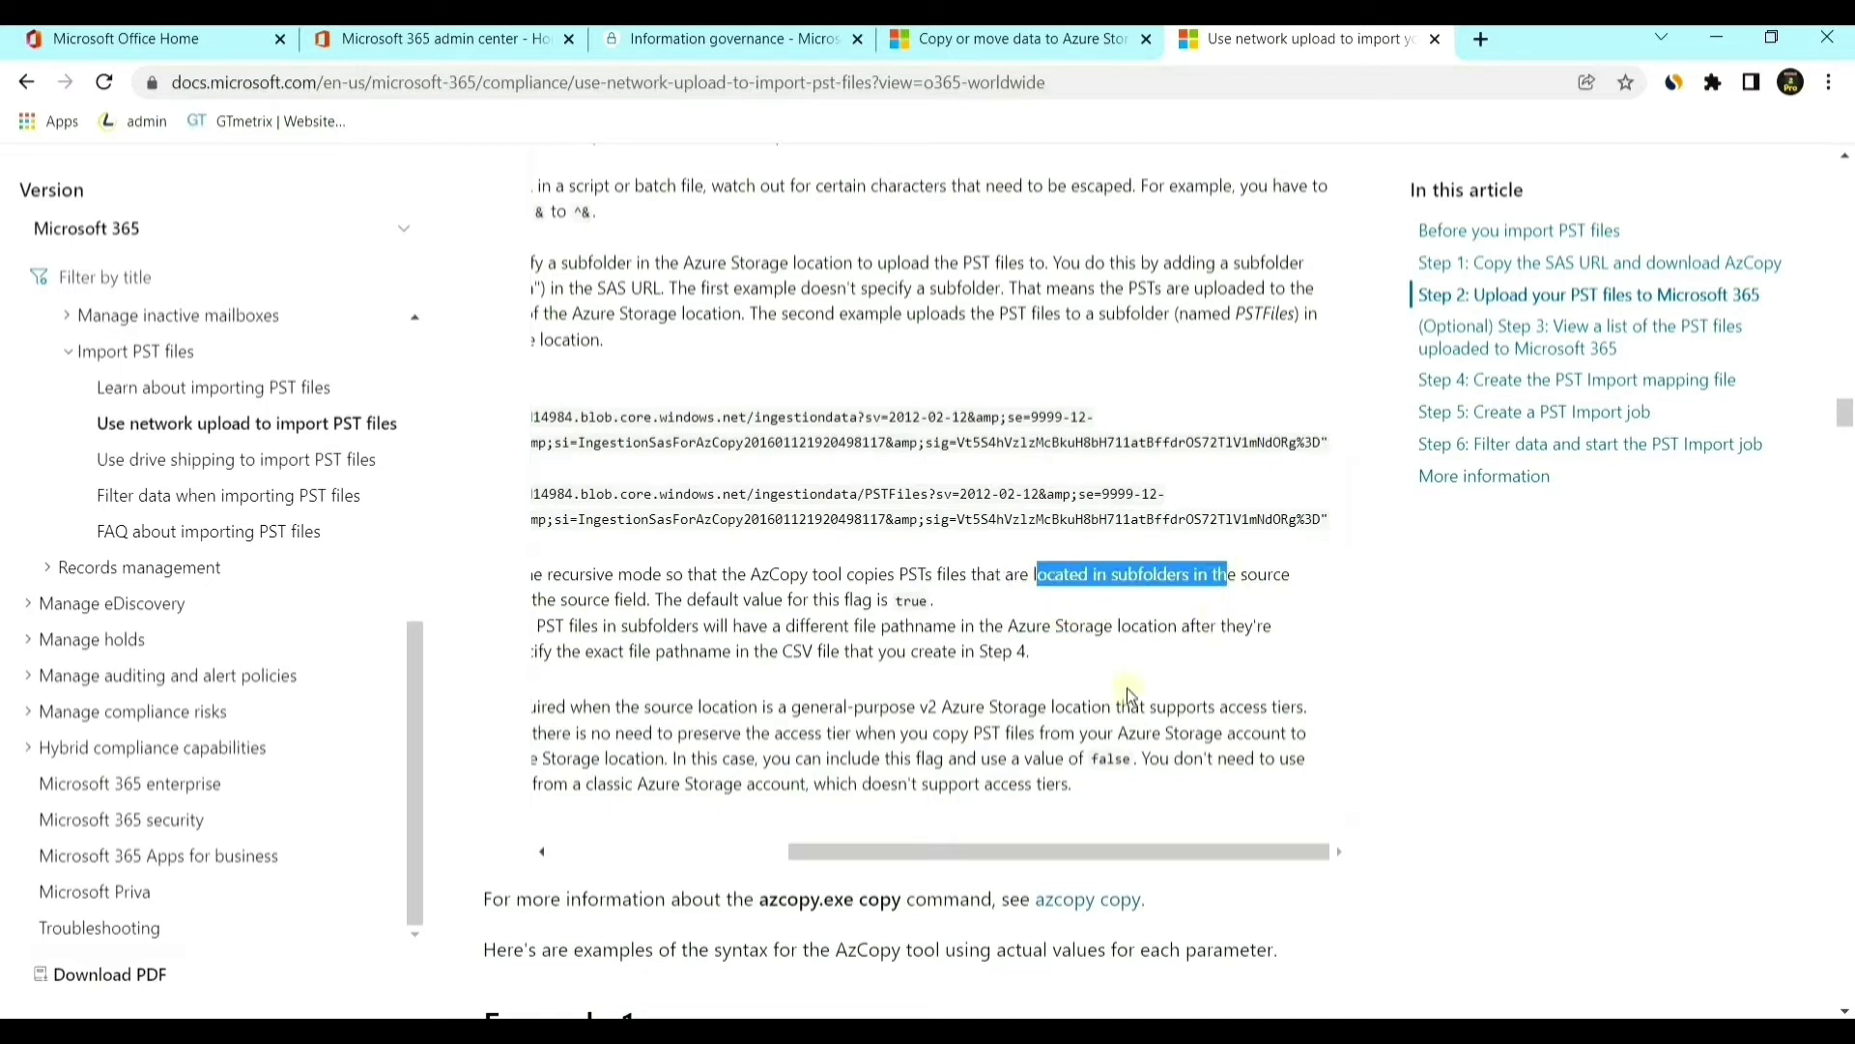
left_click_drag(864, 852, 787, 861)
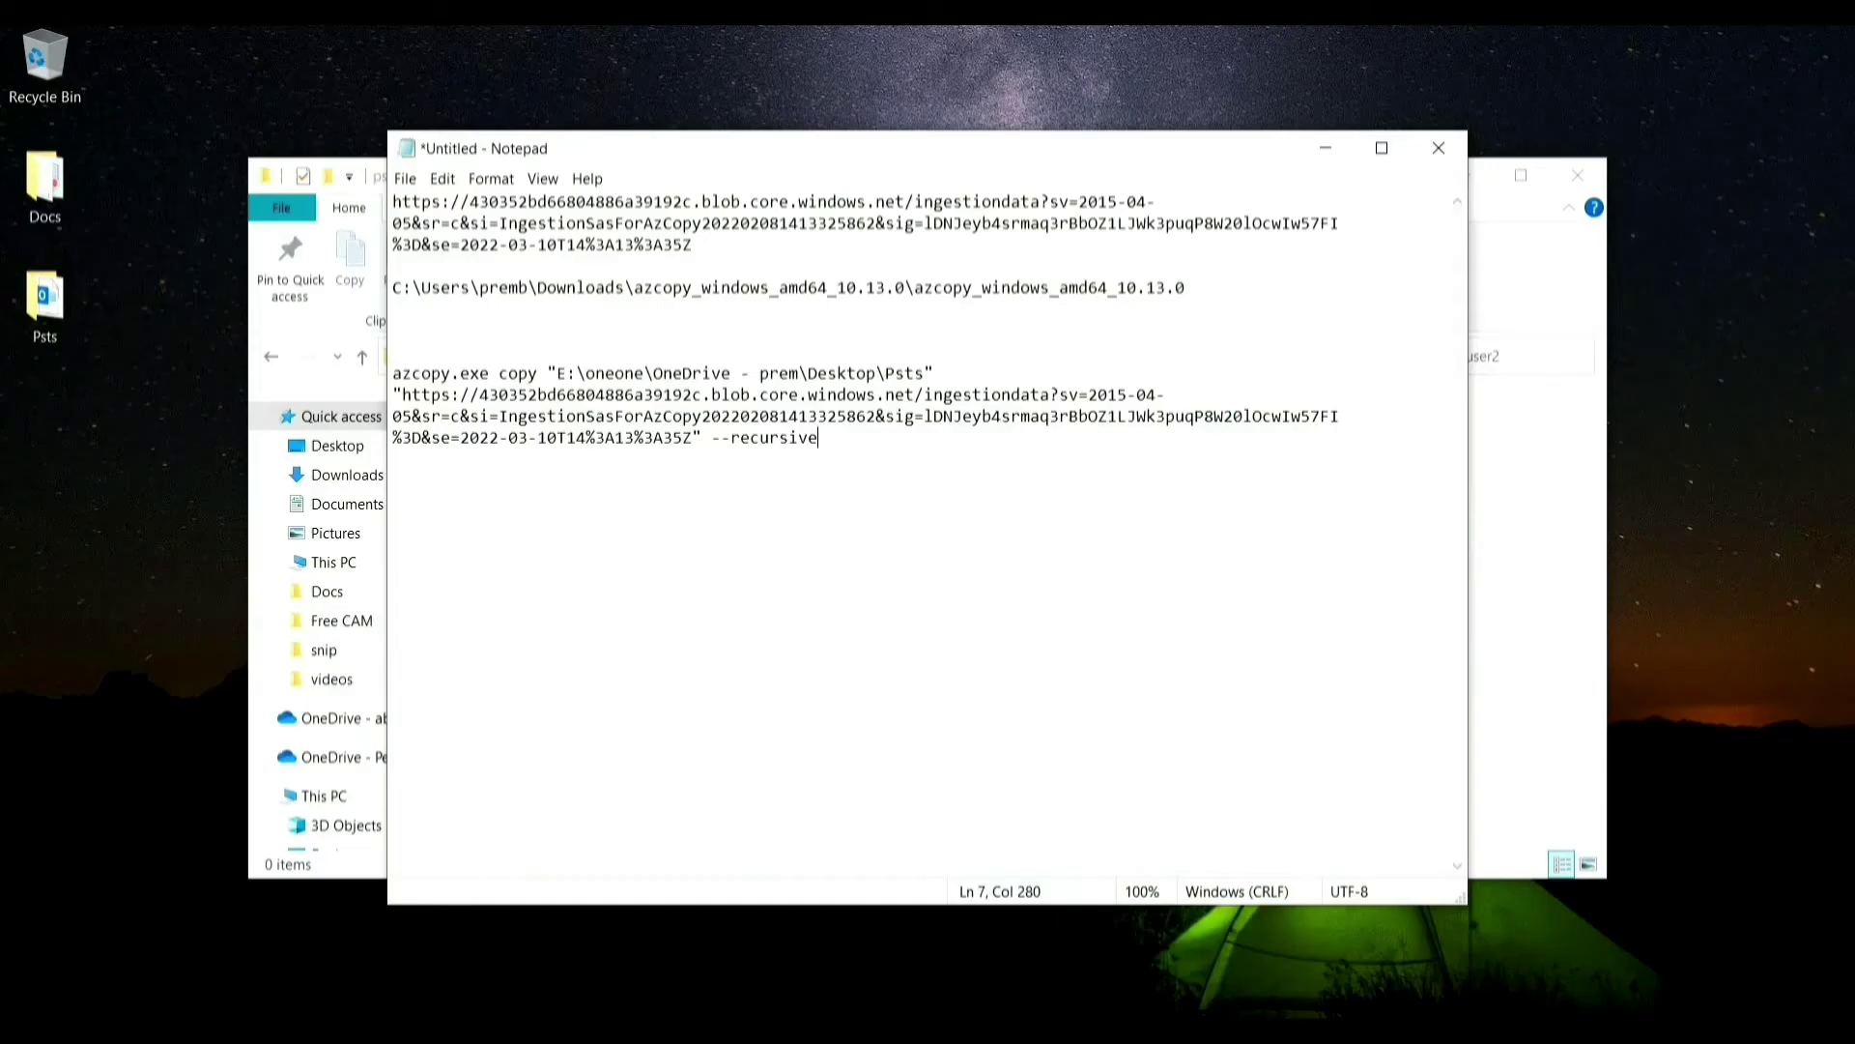
- Open Command Prompt and place its window below the azcopy command text in Notepad
key("super+s")
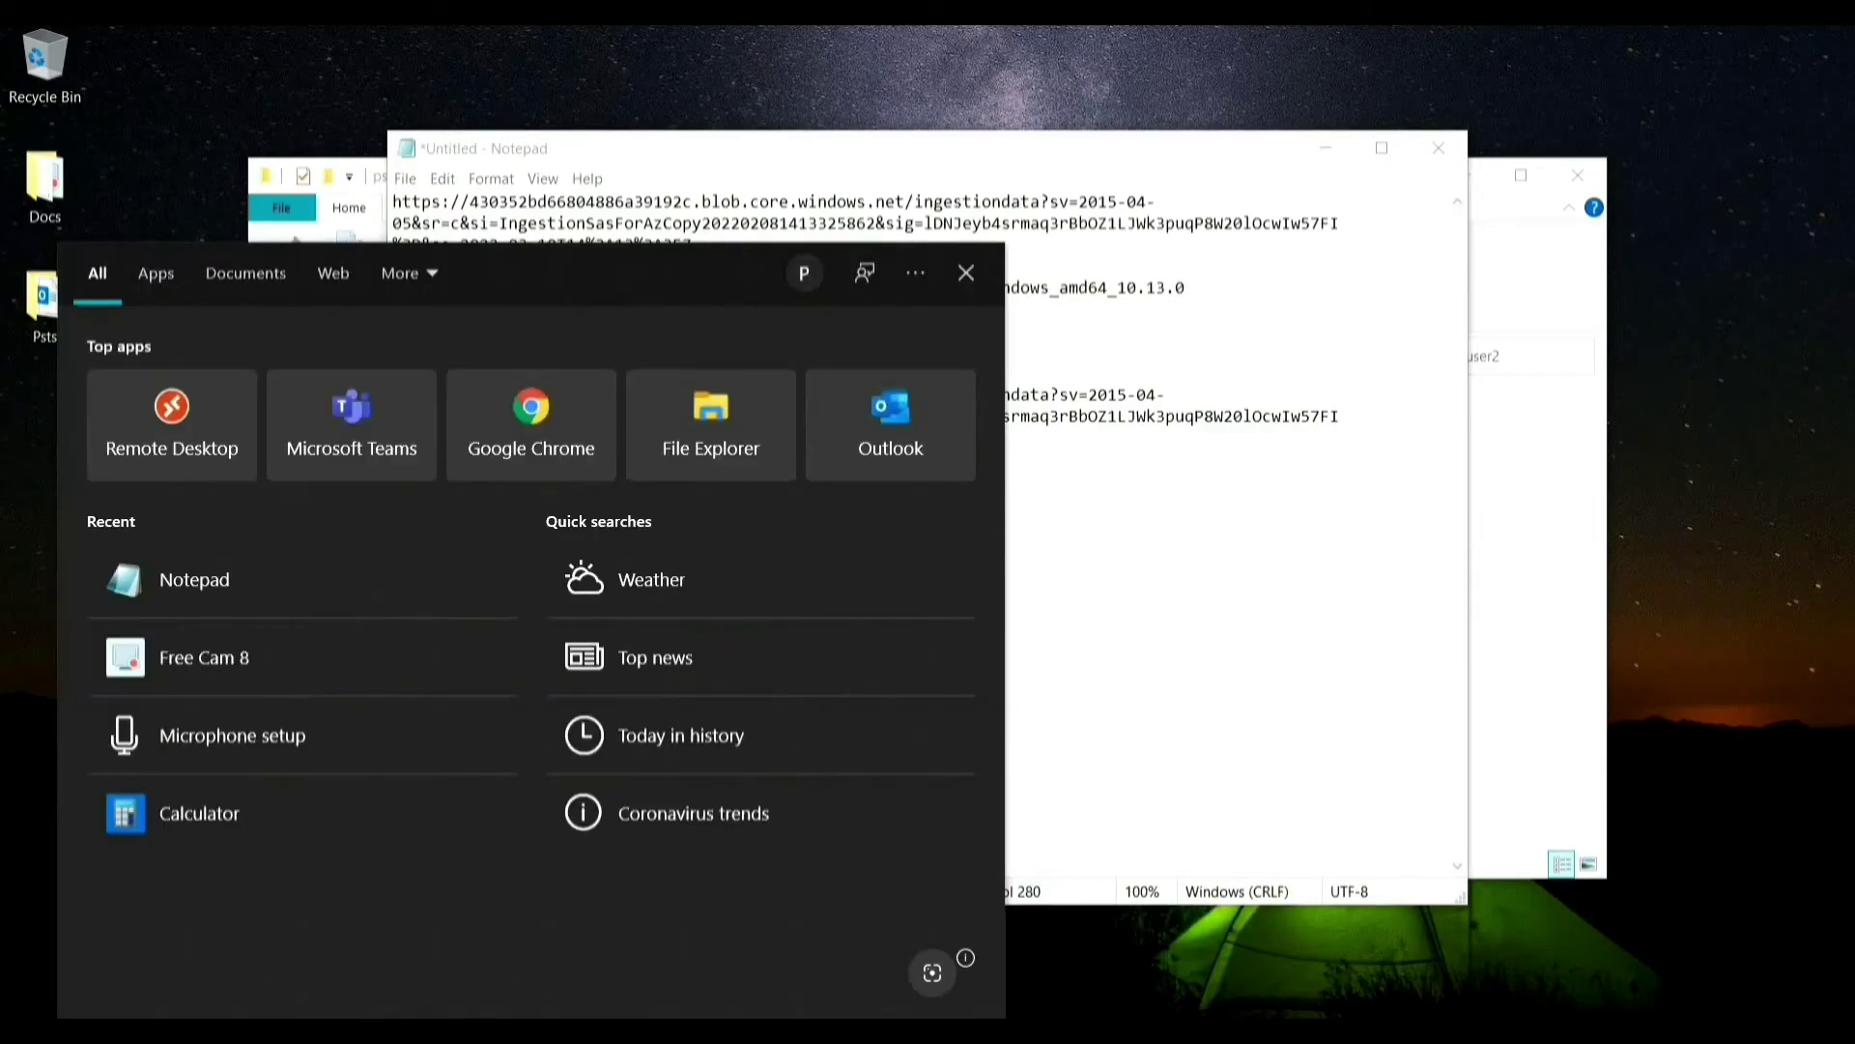
type("cmd")
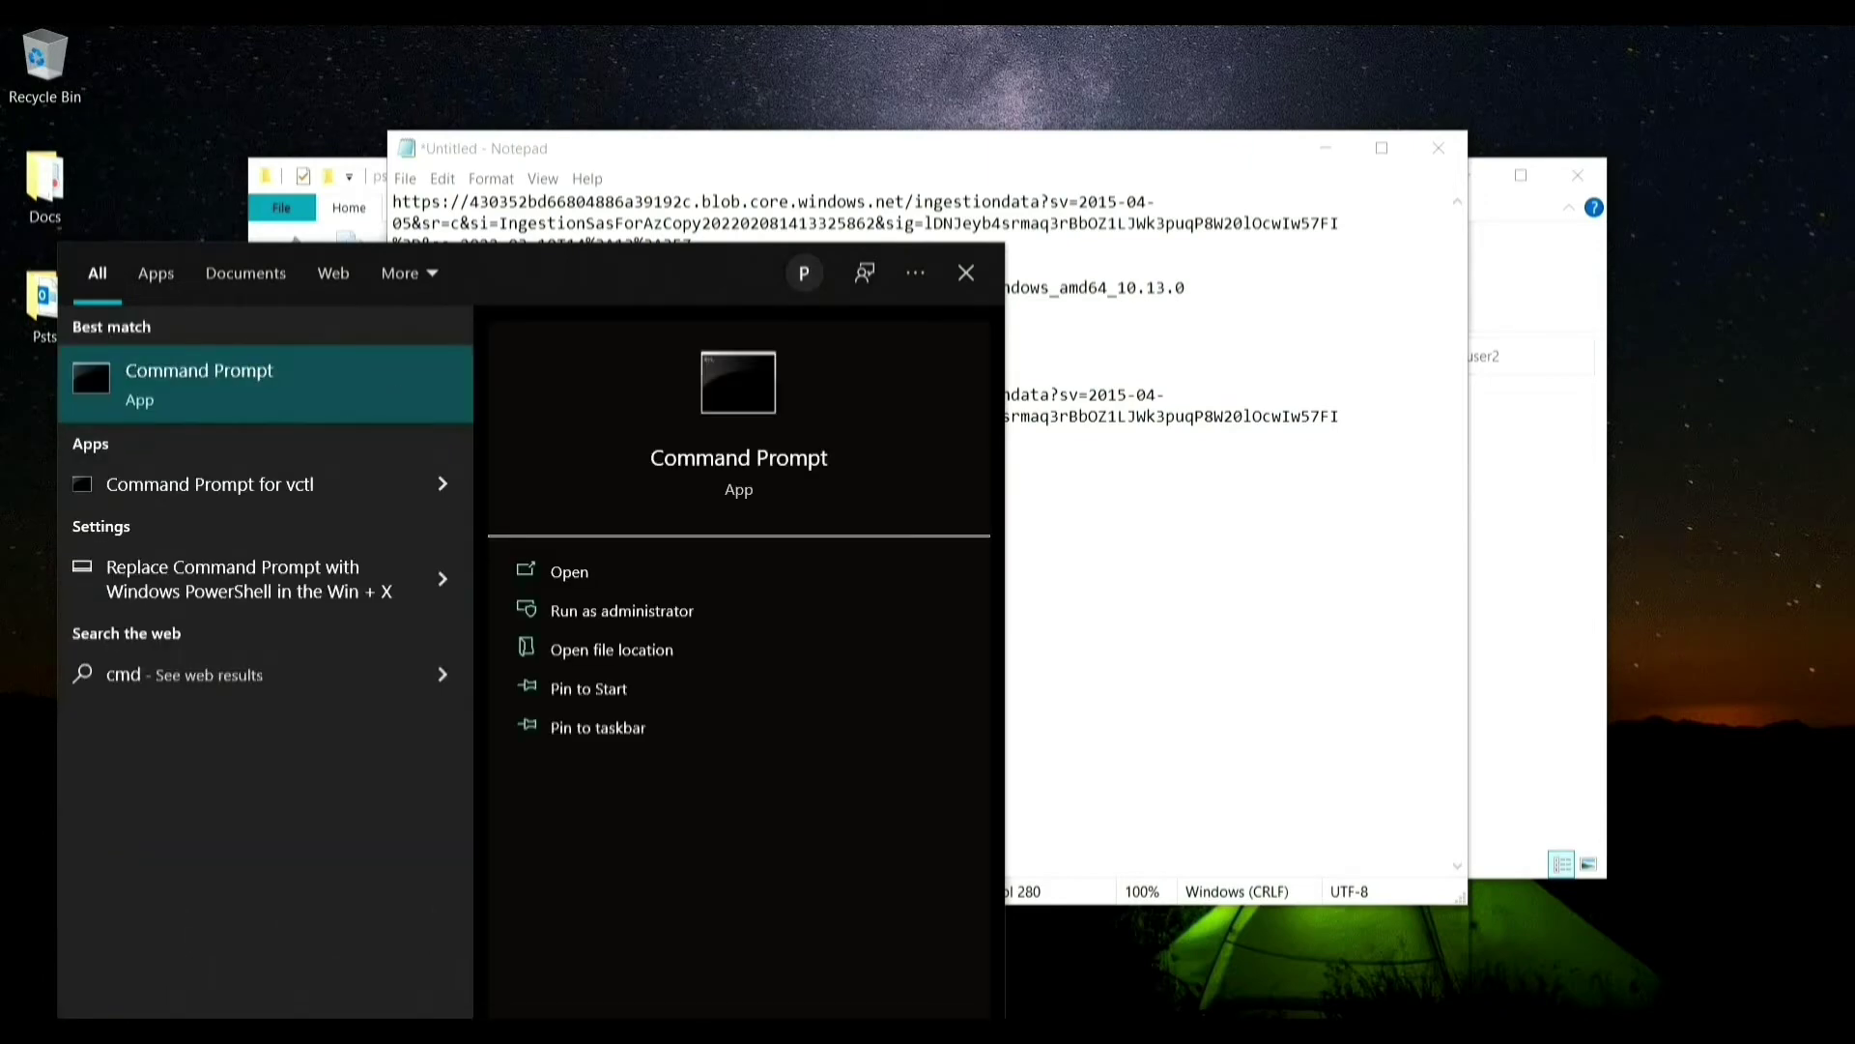
key("Return")
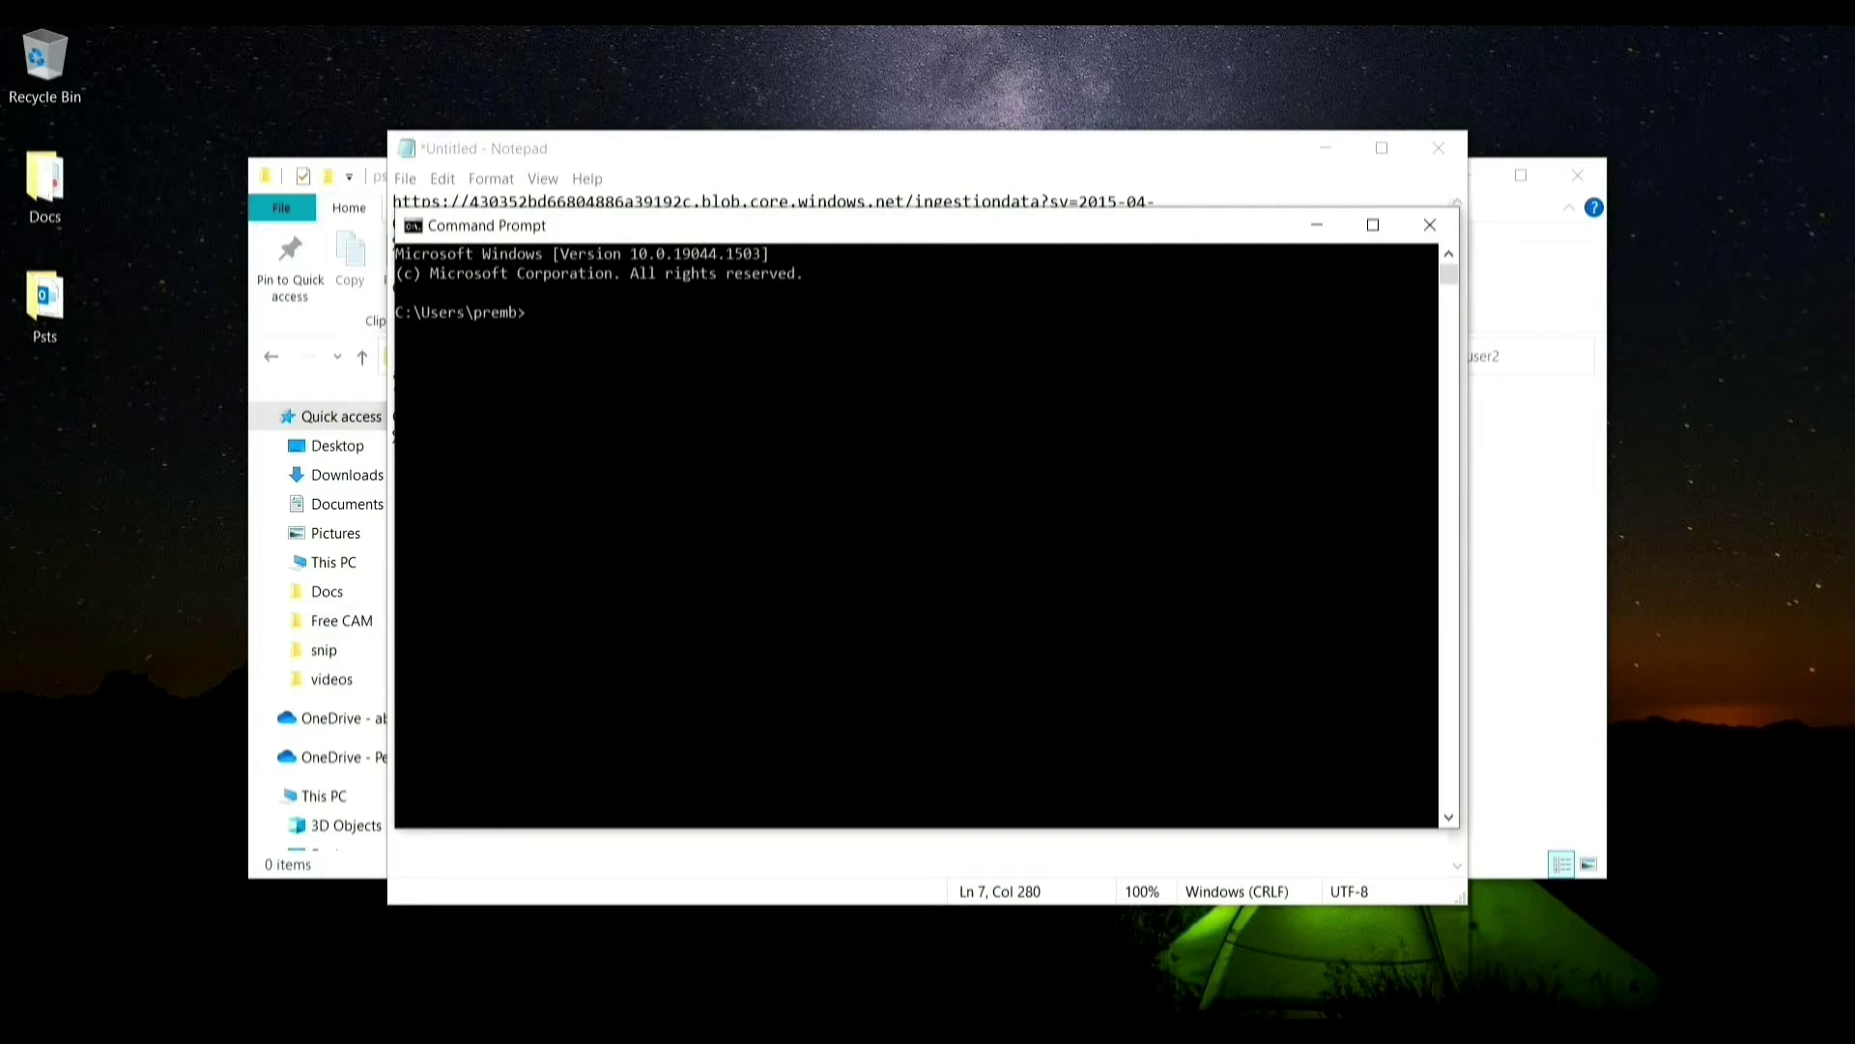
left_click_drag(816, 228, 567, 556)
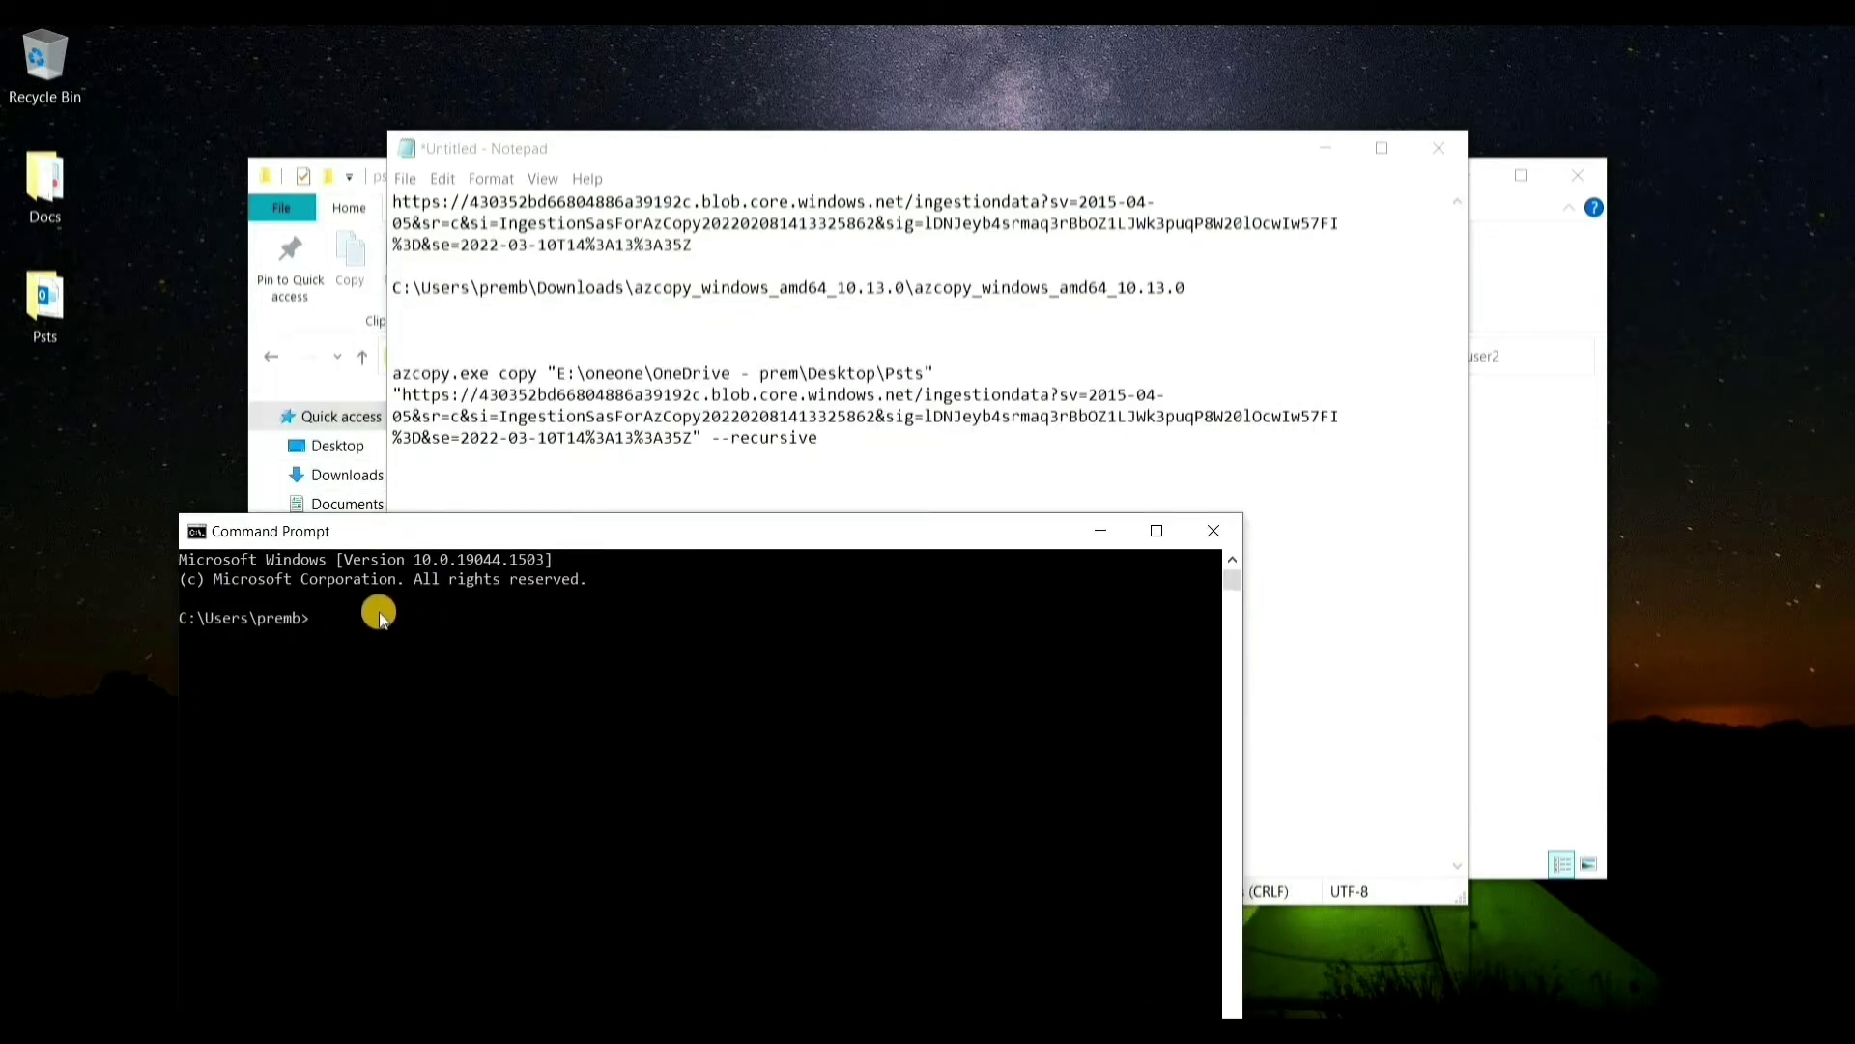
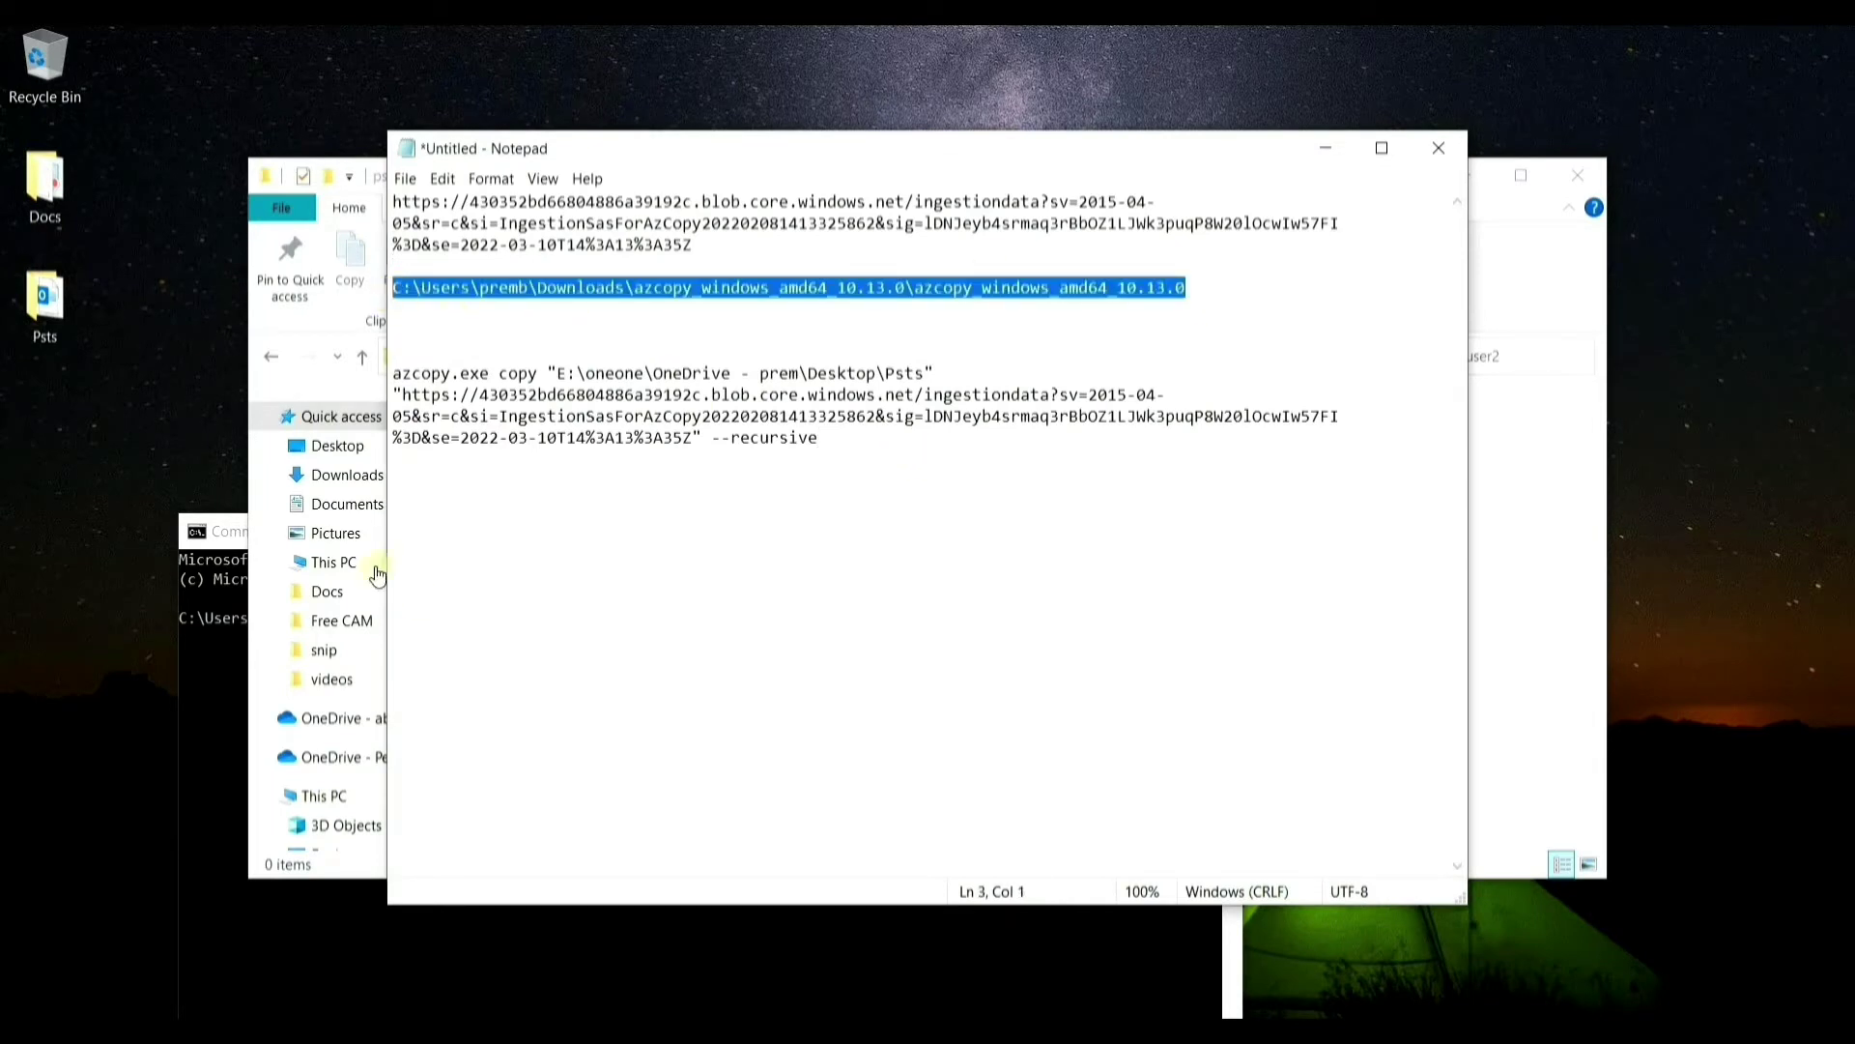
- Open the azcopy_windows_amd64_10.13.0 folder containing azcopy.exe in File Explorer, using the path noted in Notepad, and copy its full path
left_click(1327, 157)
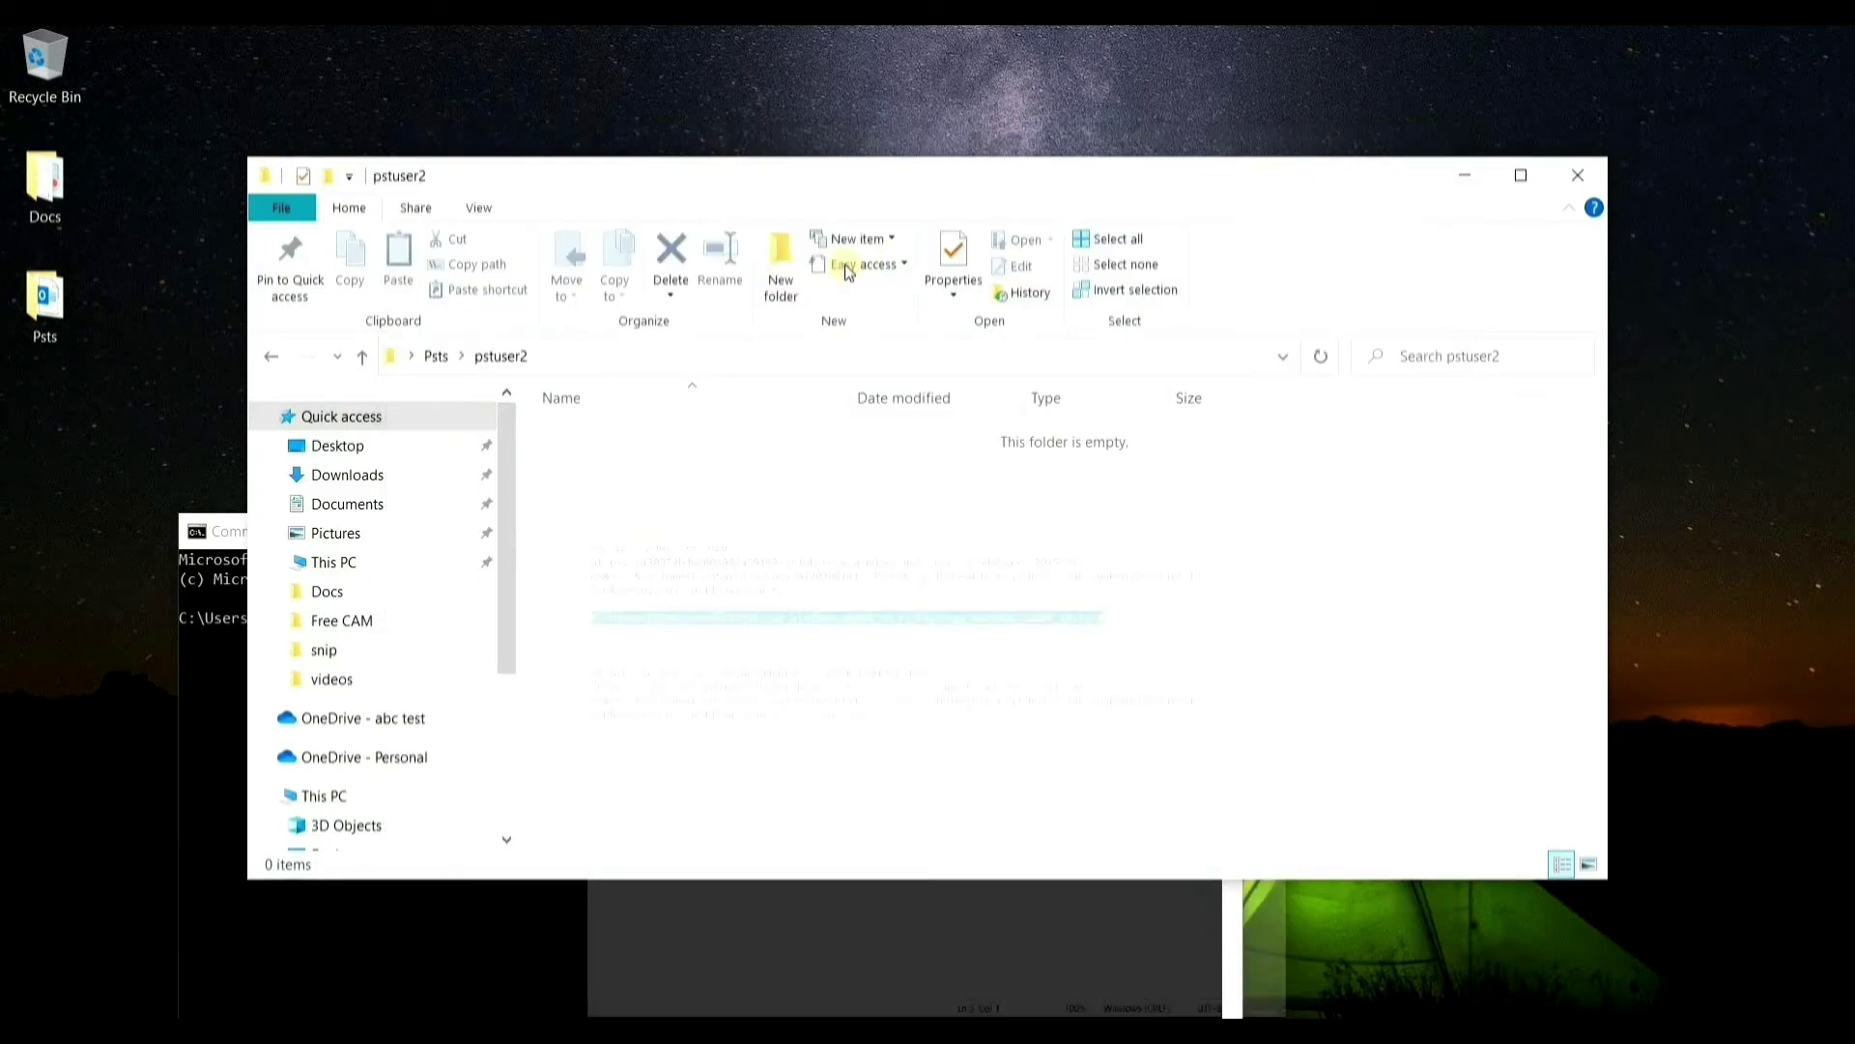
left_click(763, 350)
type("C:\\Users\\premb\\Downloads\\azcopy_windows_amd64_10.13.0\\azcopy_windows_amd64_10.13.0")
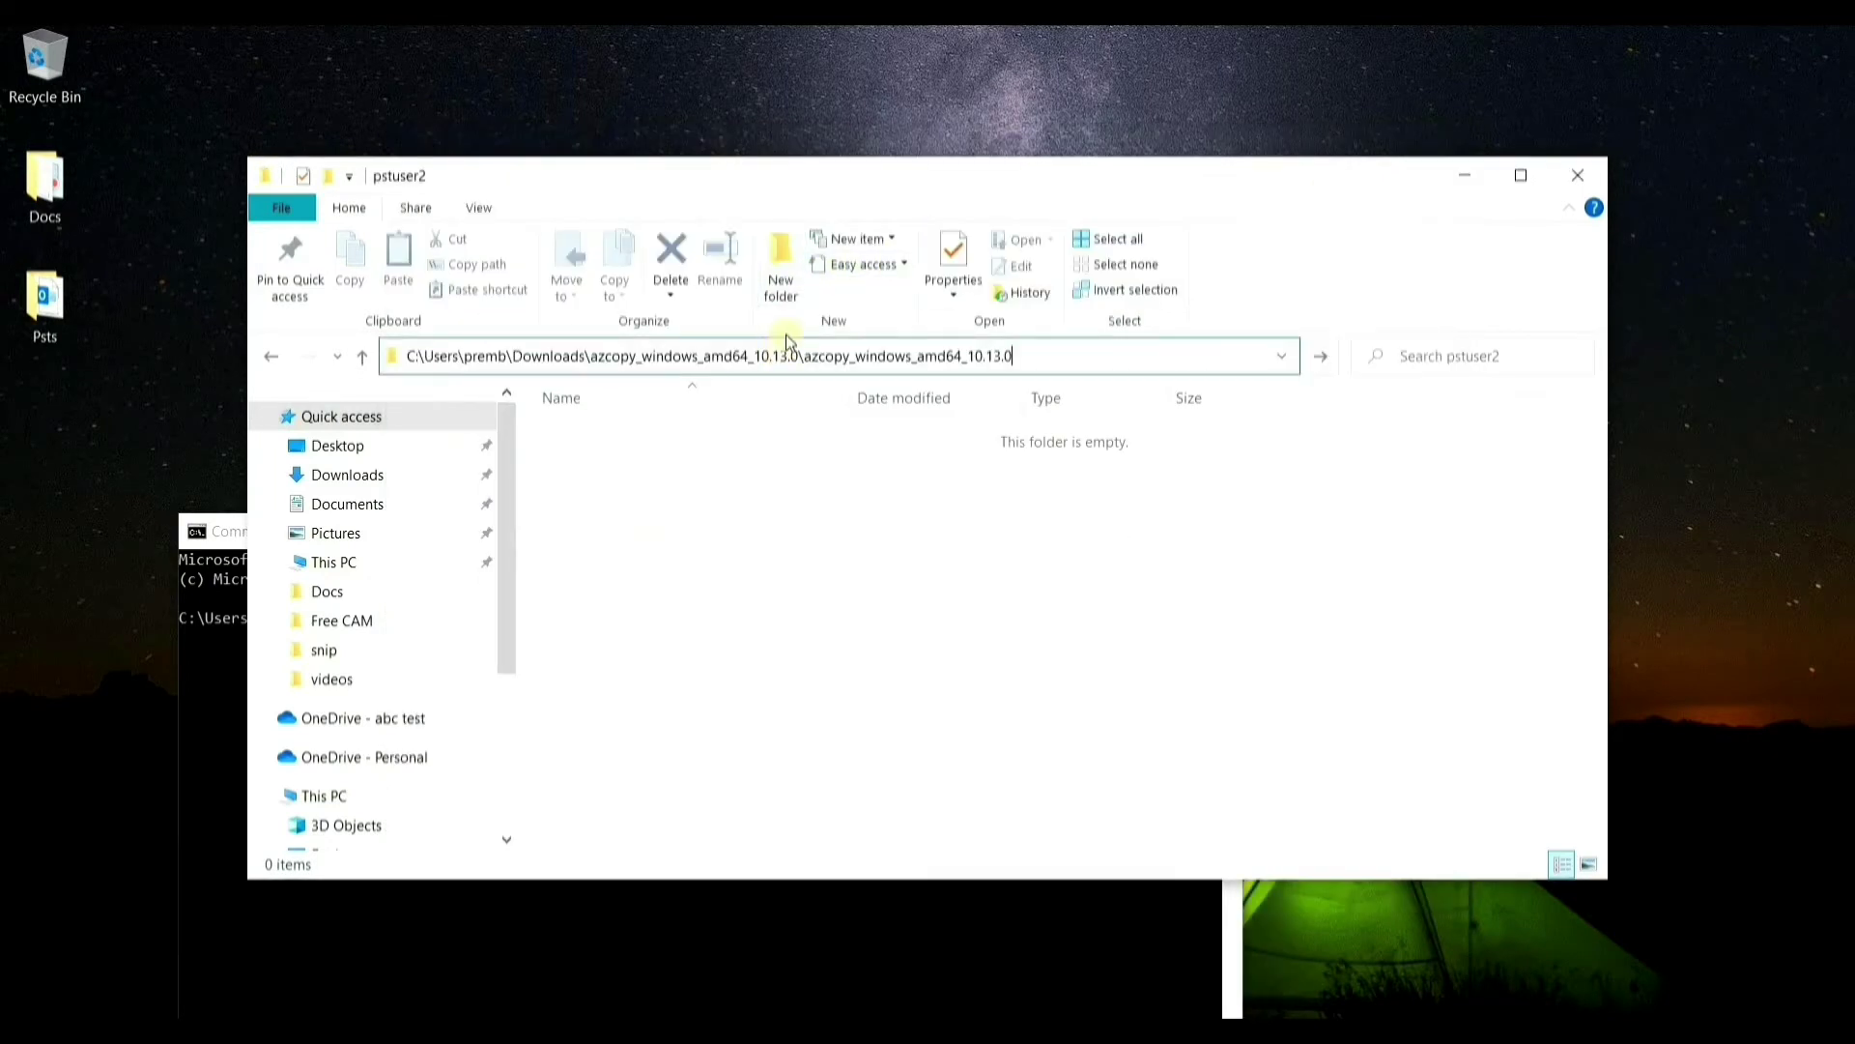
key("Return")
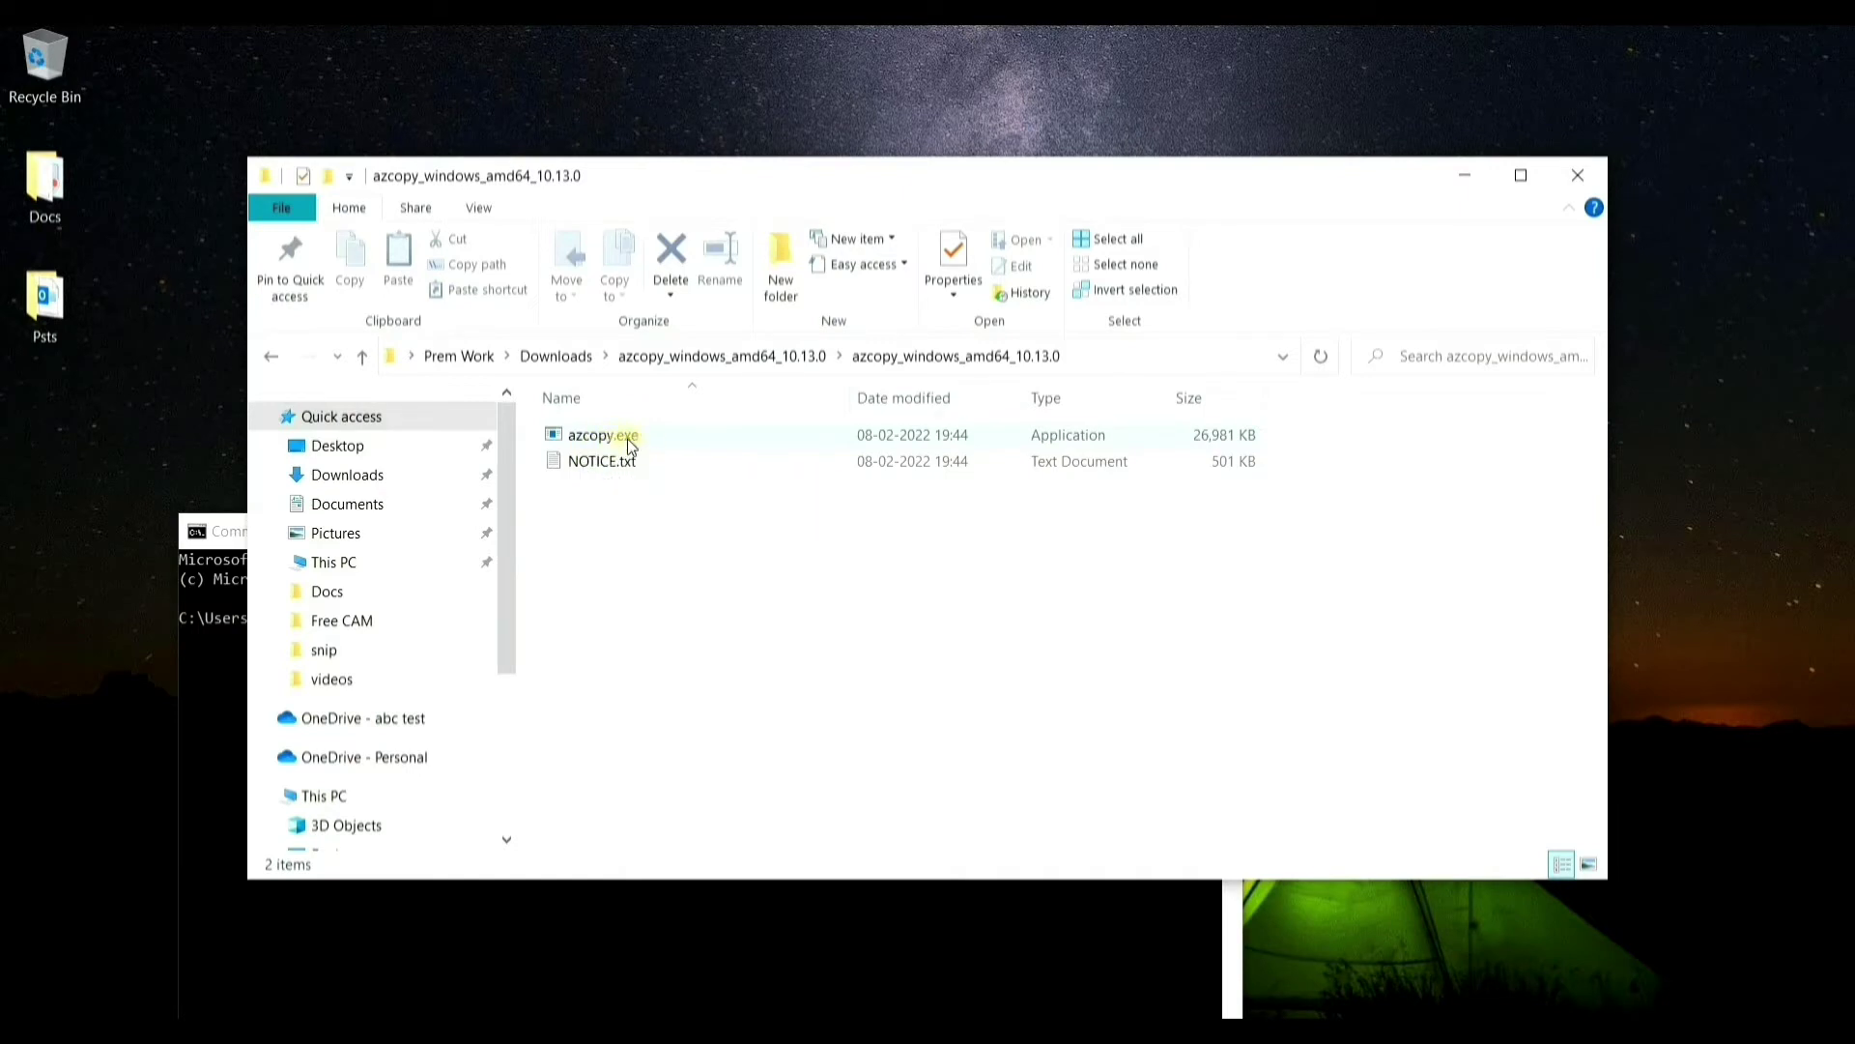
left_click(1093, 360)
key("ctrl+c")
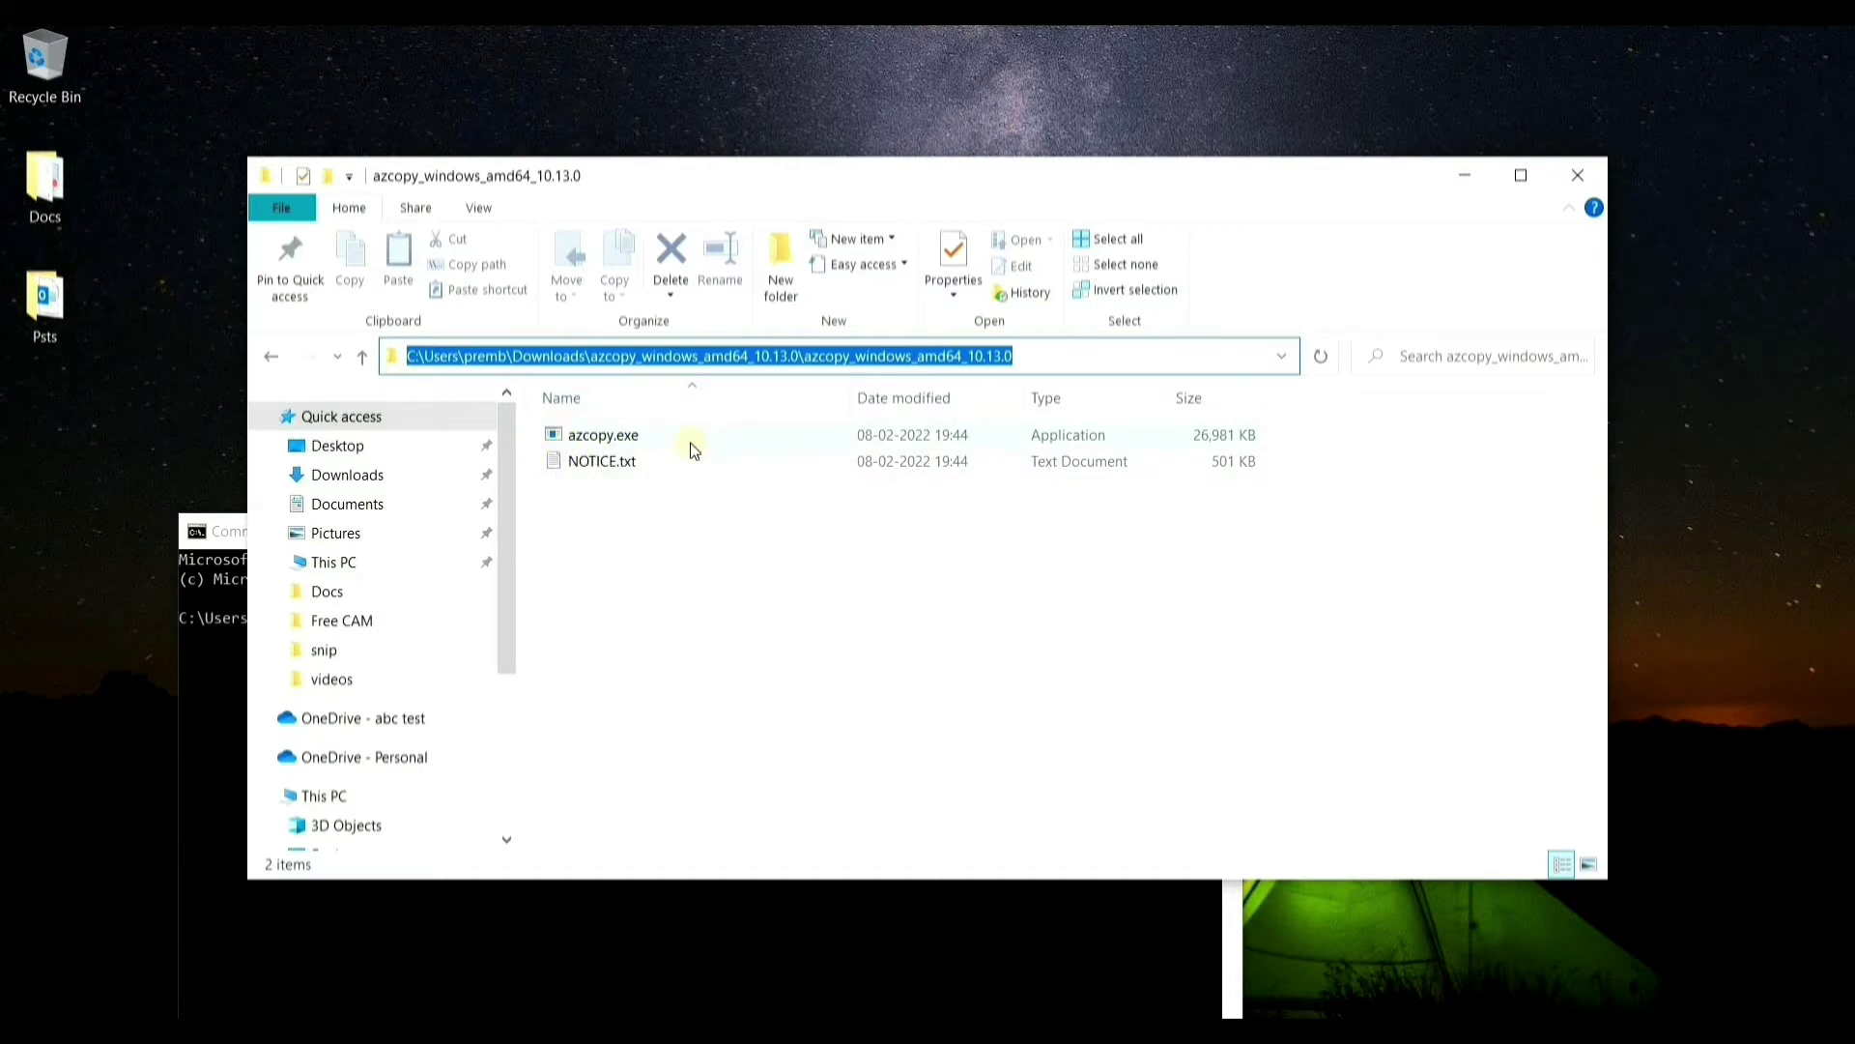
- Change the Command Prompt directory to the copied azcopy_windows_amd64_10.13.0 folder path with cd
left_click(206, 662)
type("cd")
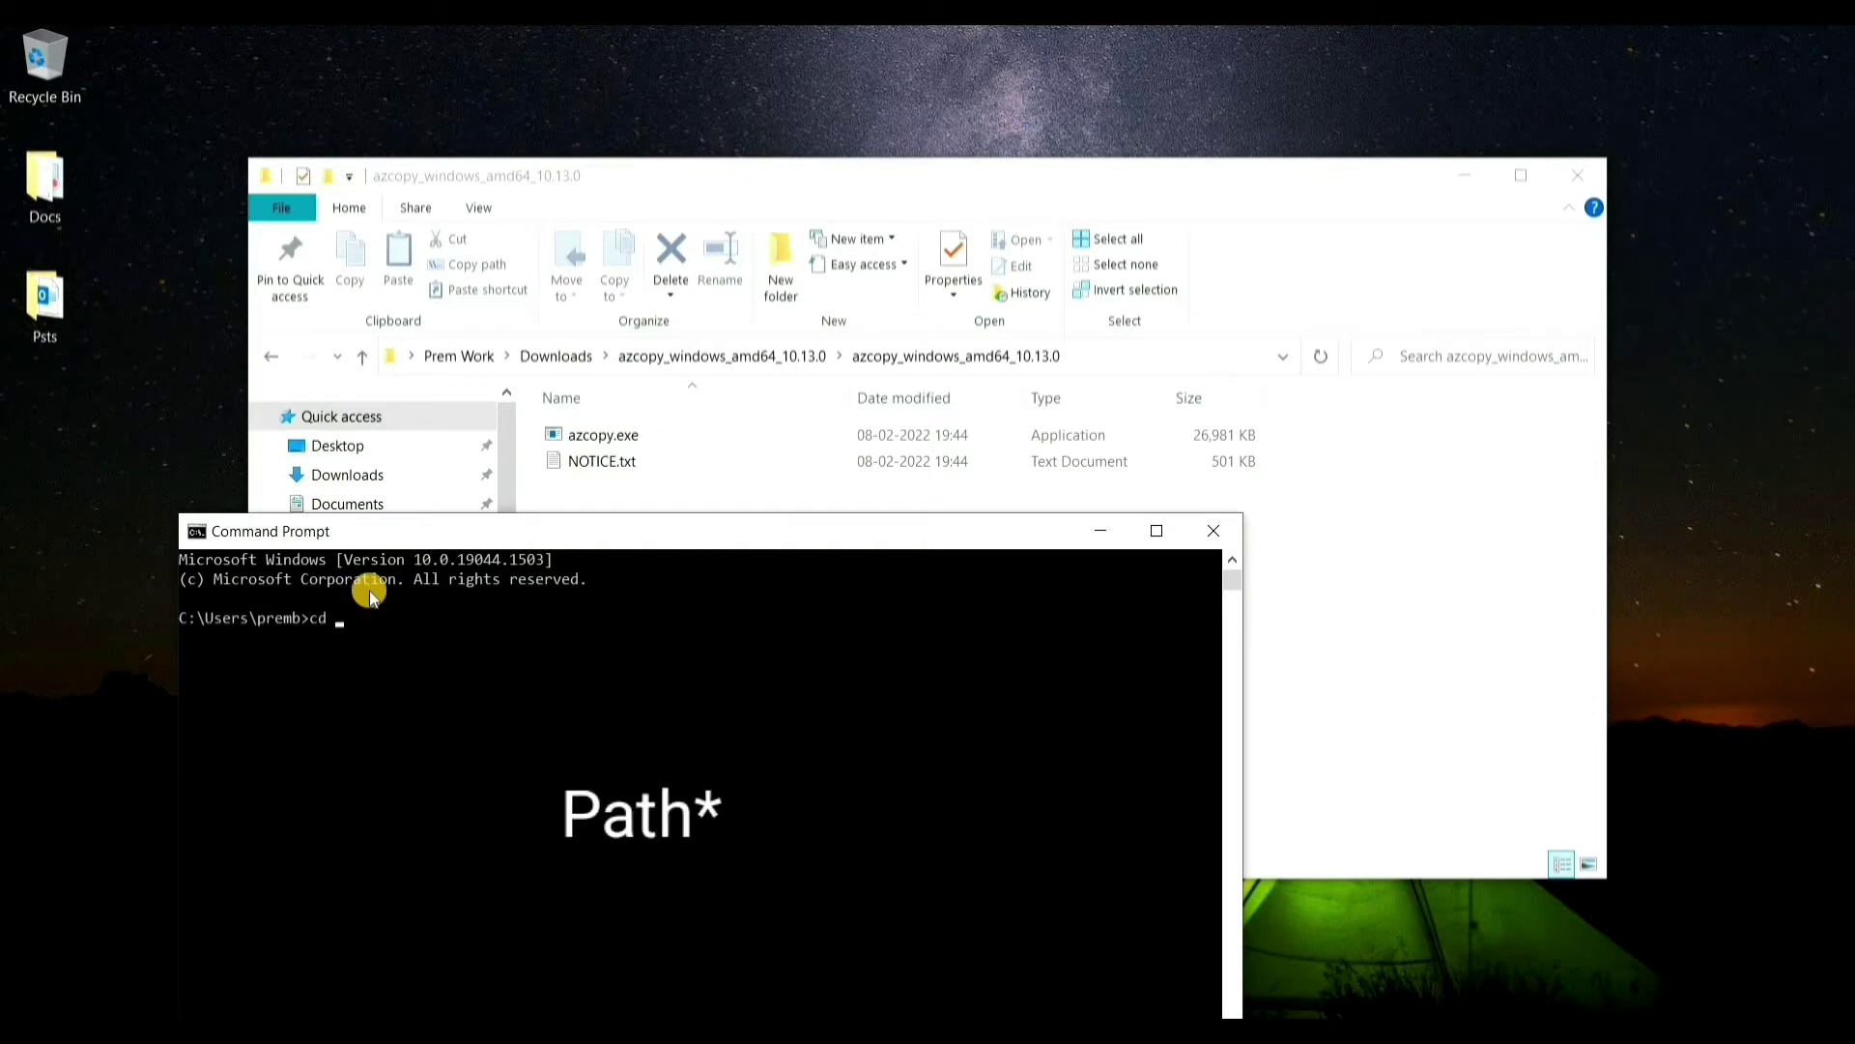
key("ctrl+v")
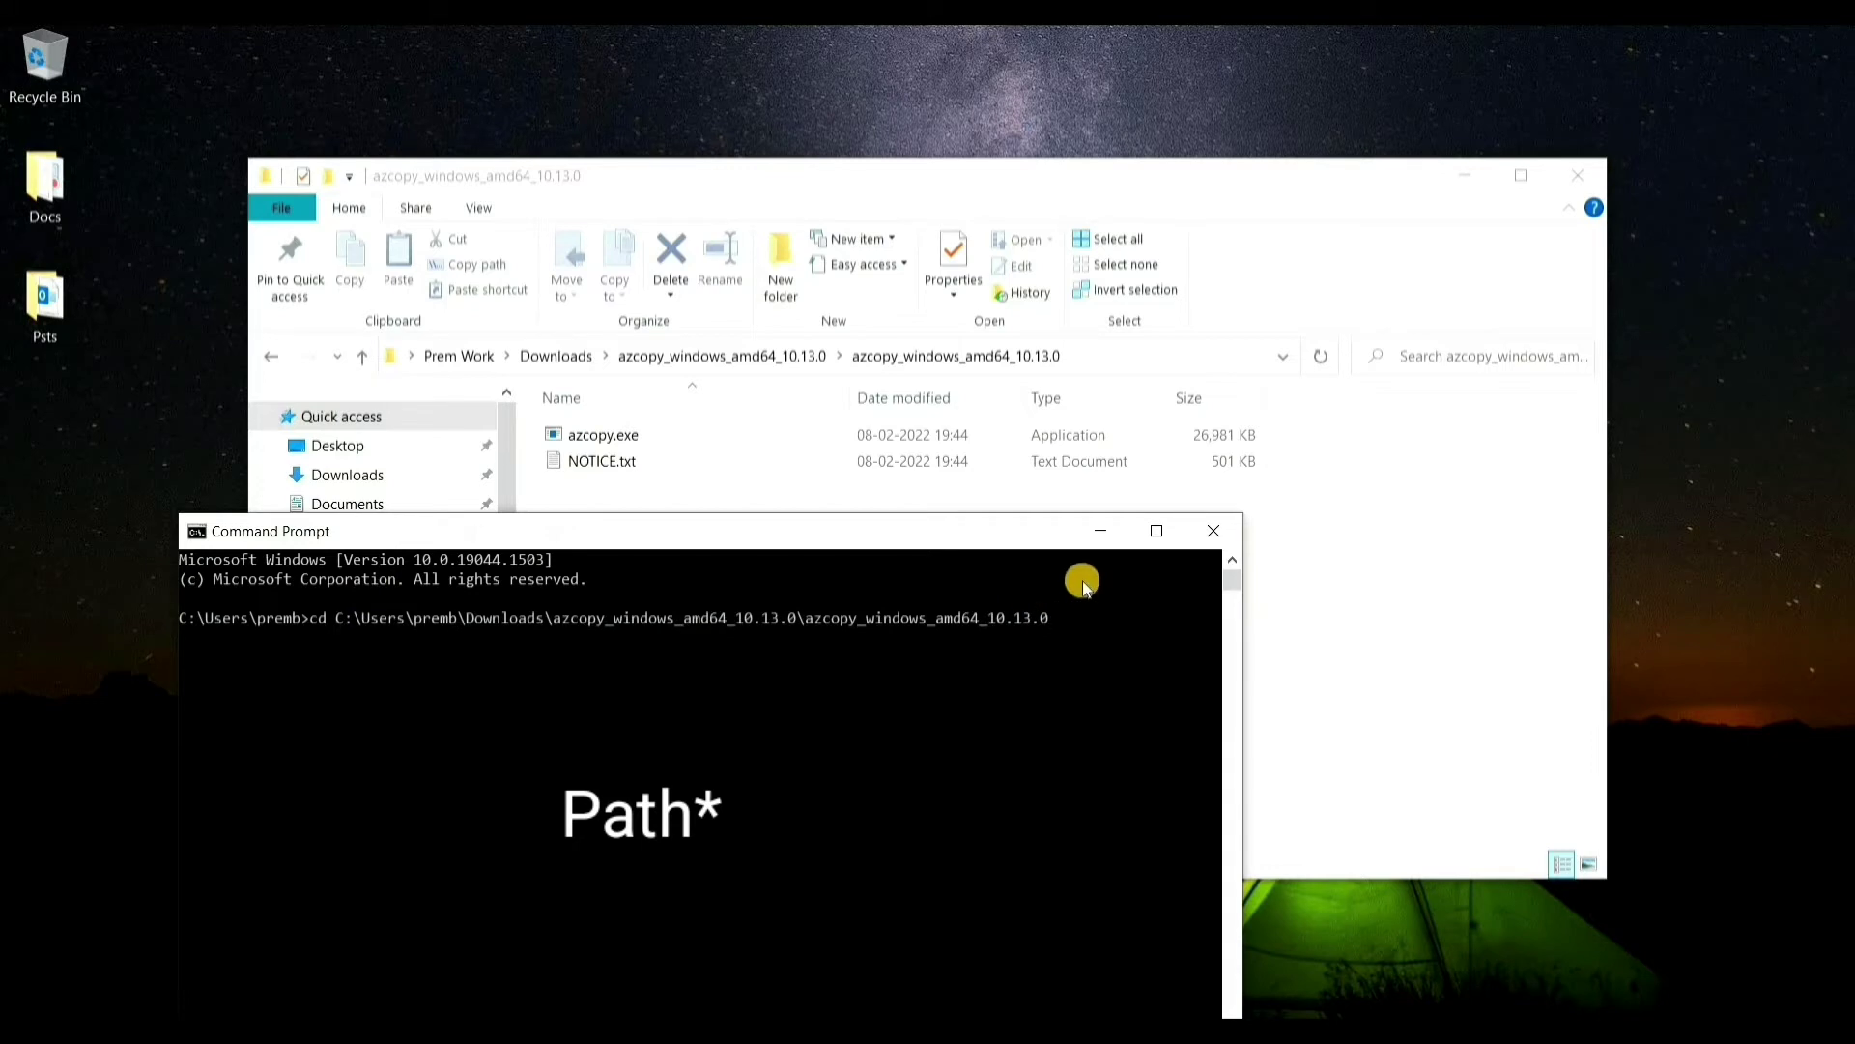
key("Return")
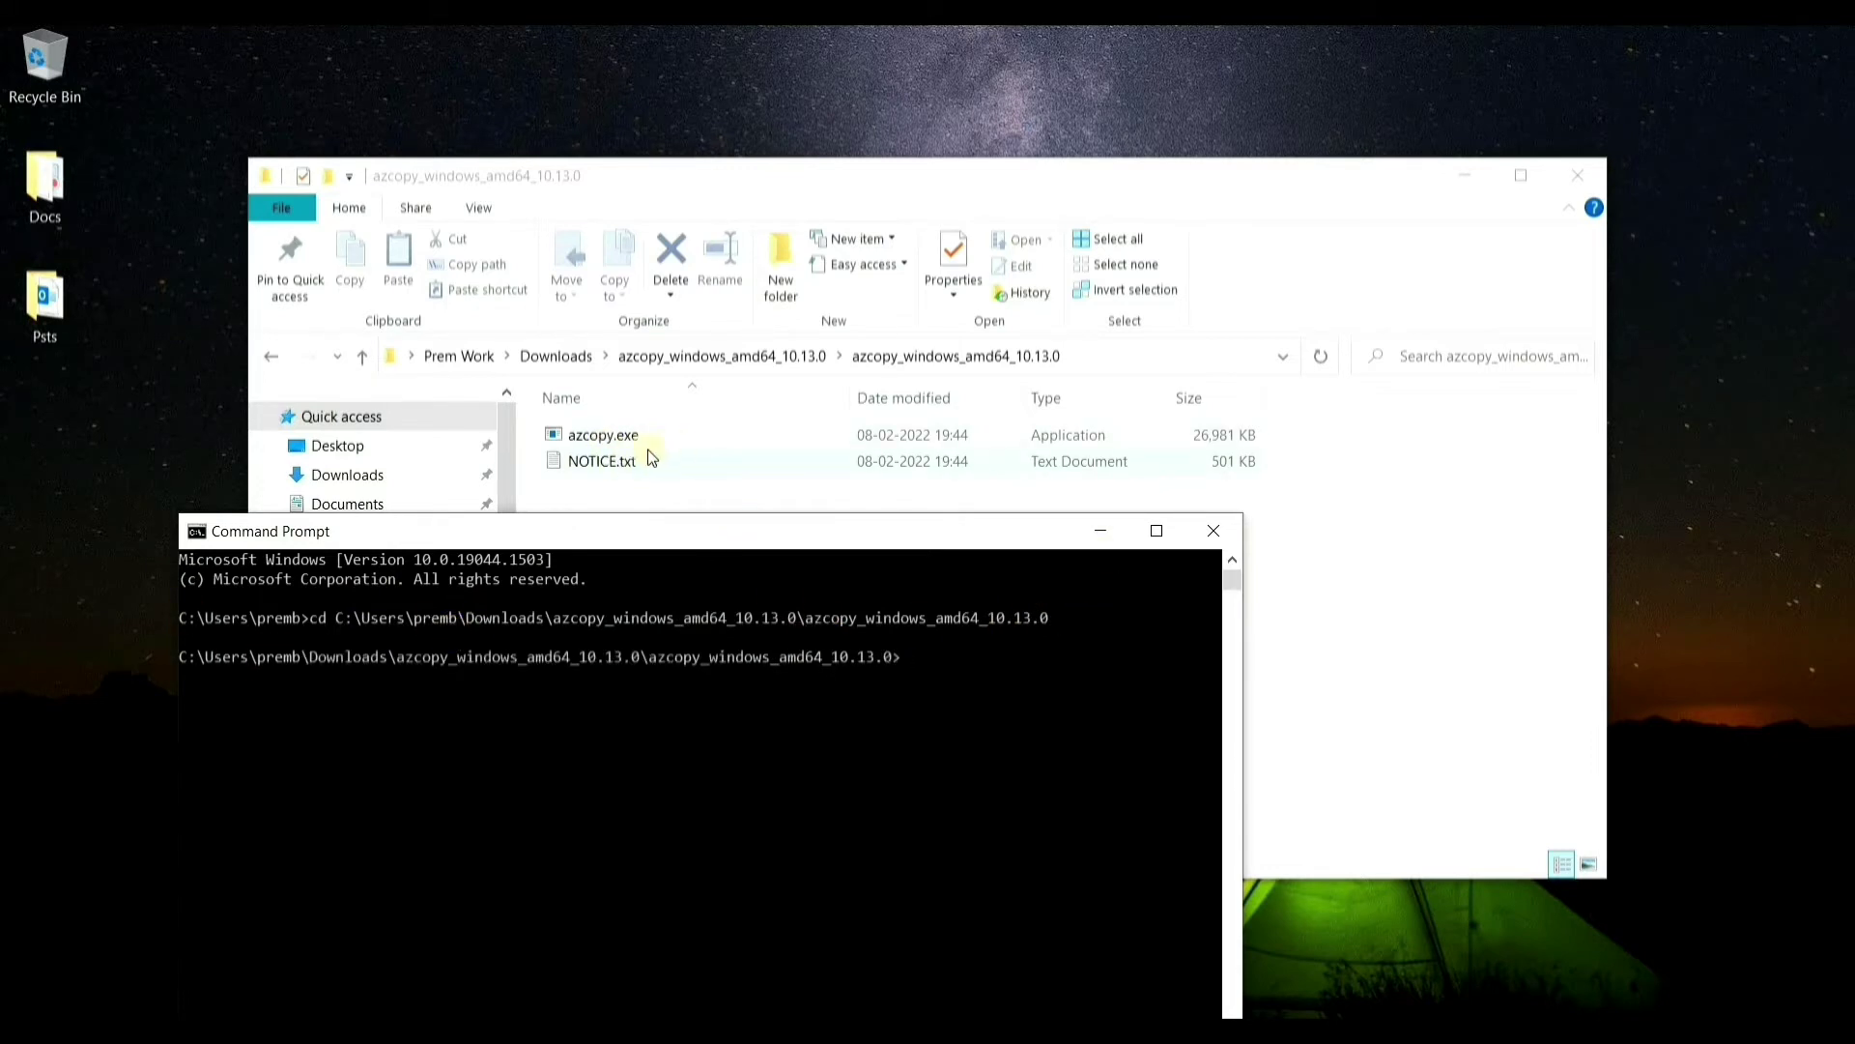
- Copy the complete azcopy.exe copy command, including the SAS URL and --recursive, from Notepad and run it in Command Prompt
left_click(865, 1030)
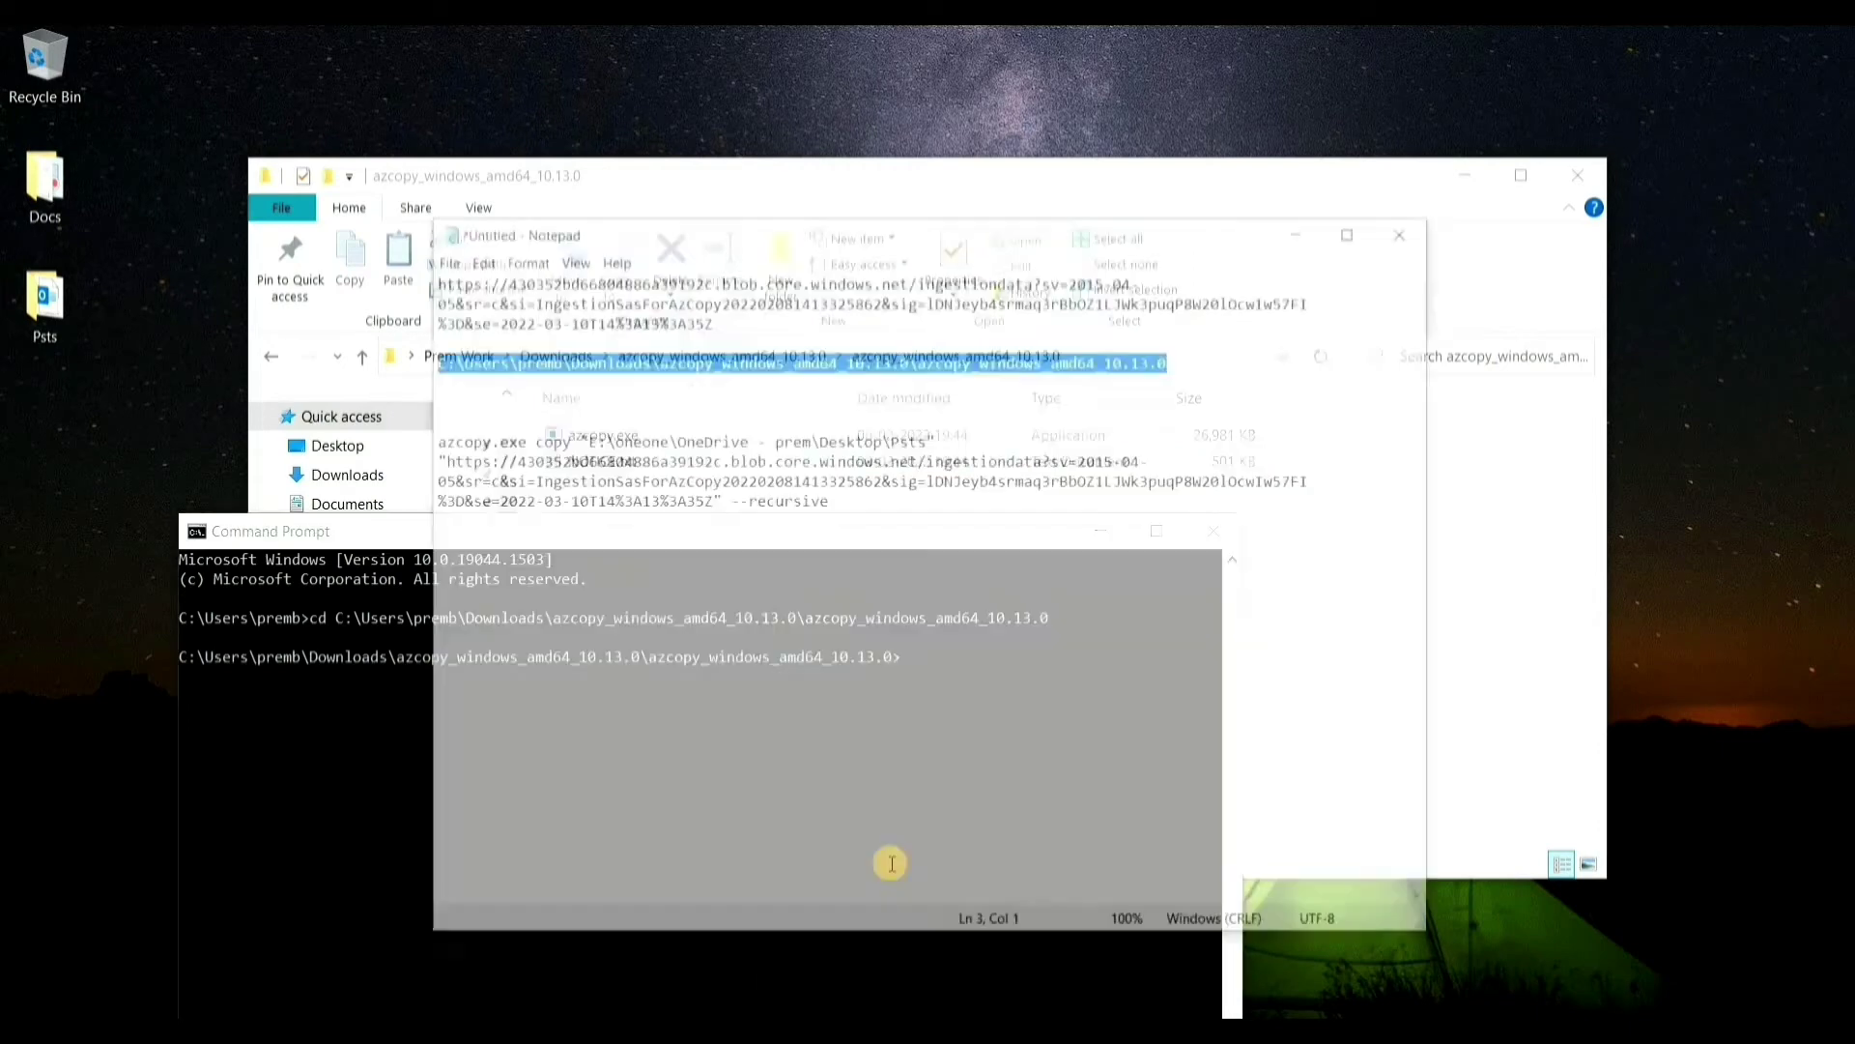
left_click(839, 452)
left_click_drag(822, 438, 383, 368)
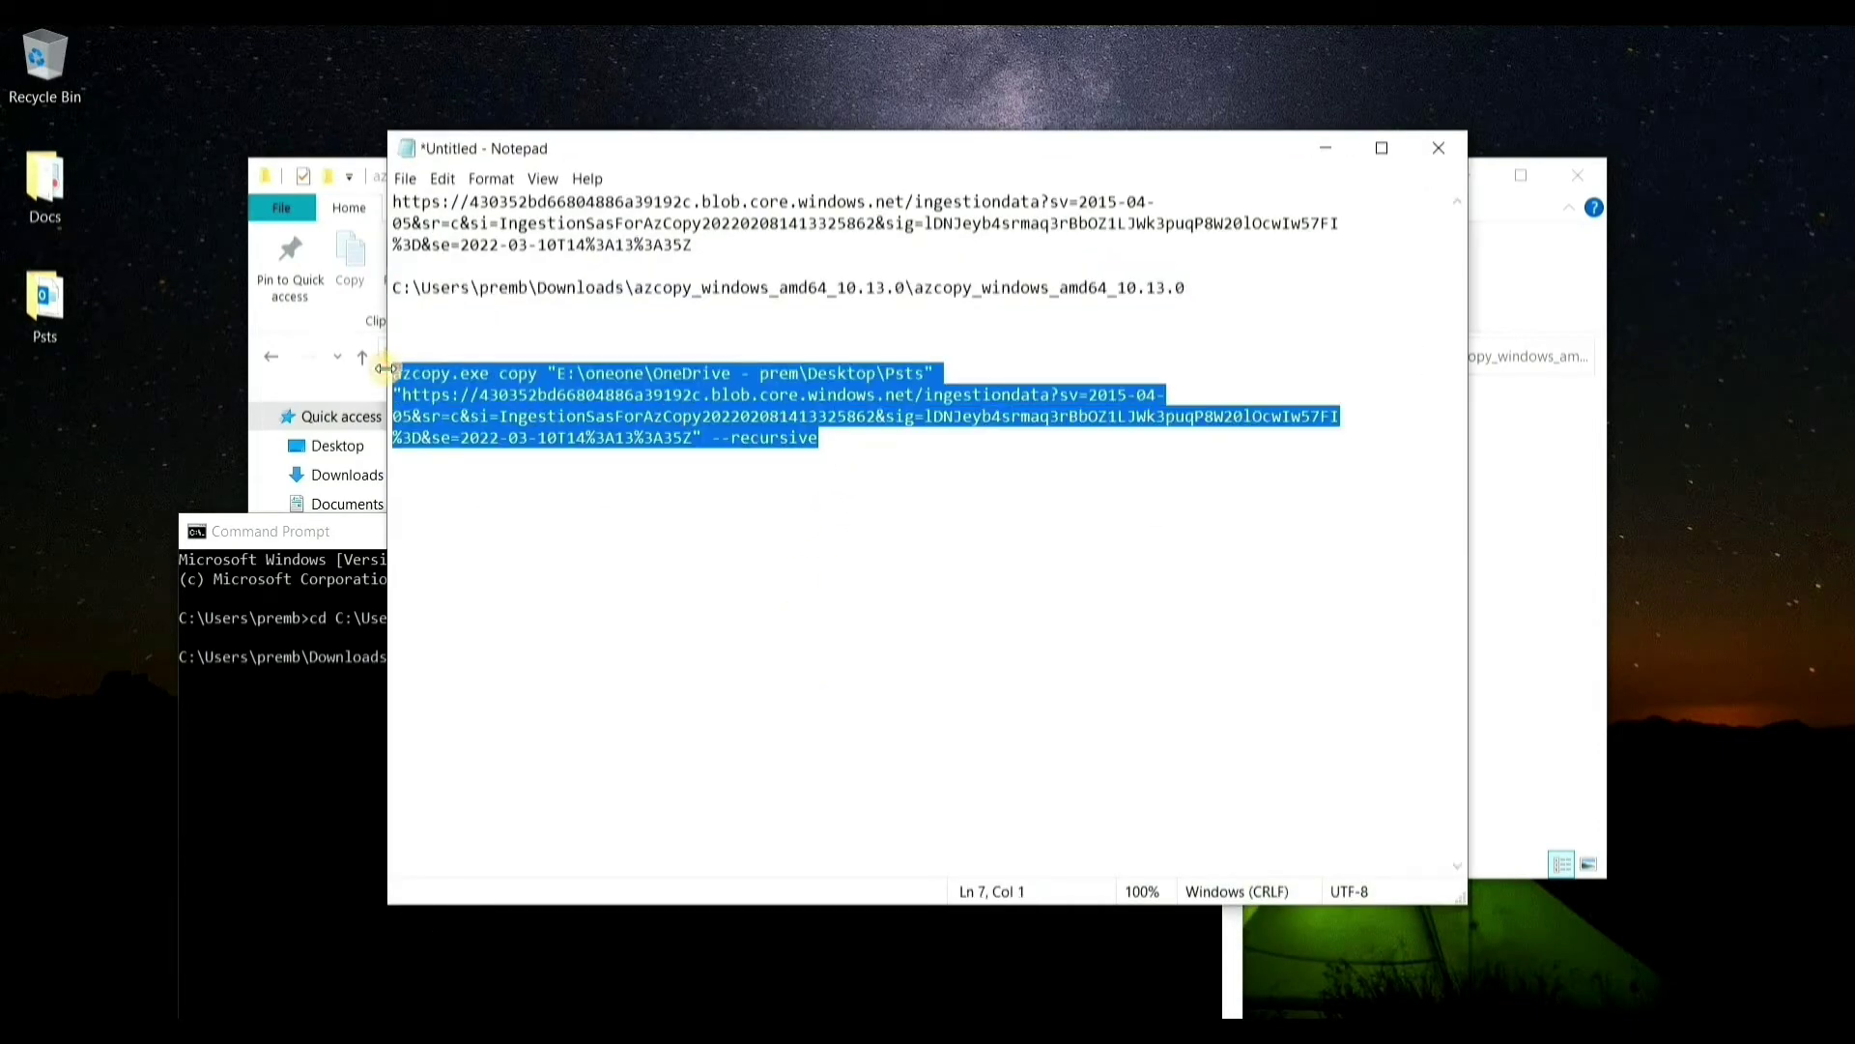
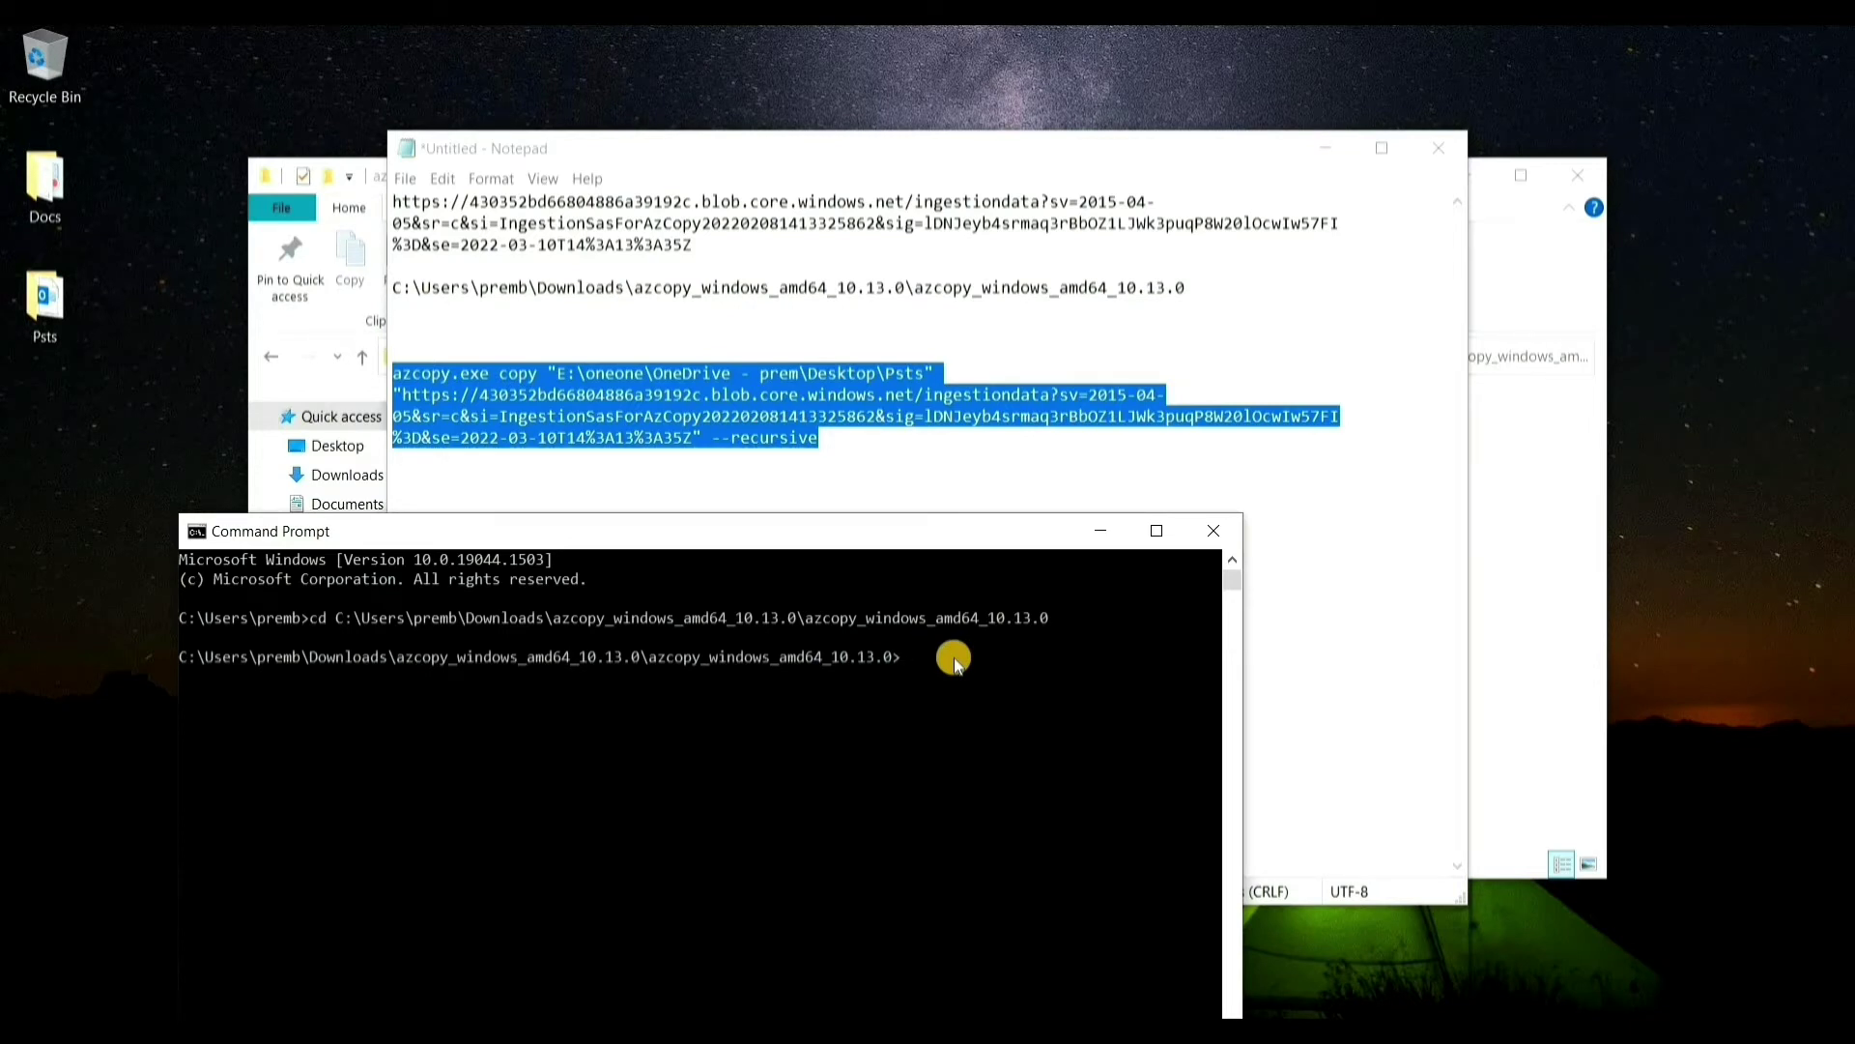
right_click(954, 658)
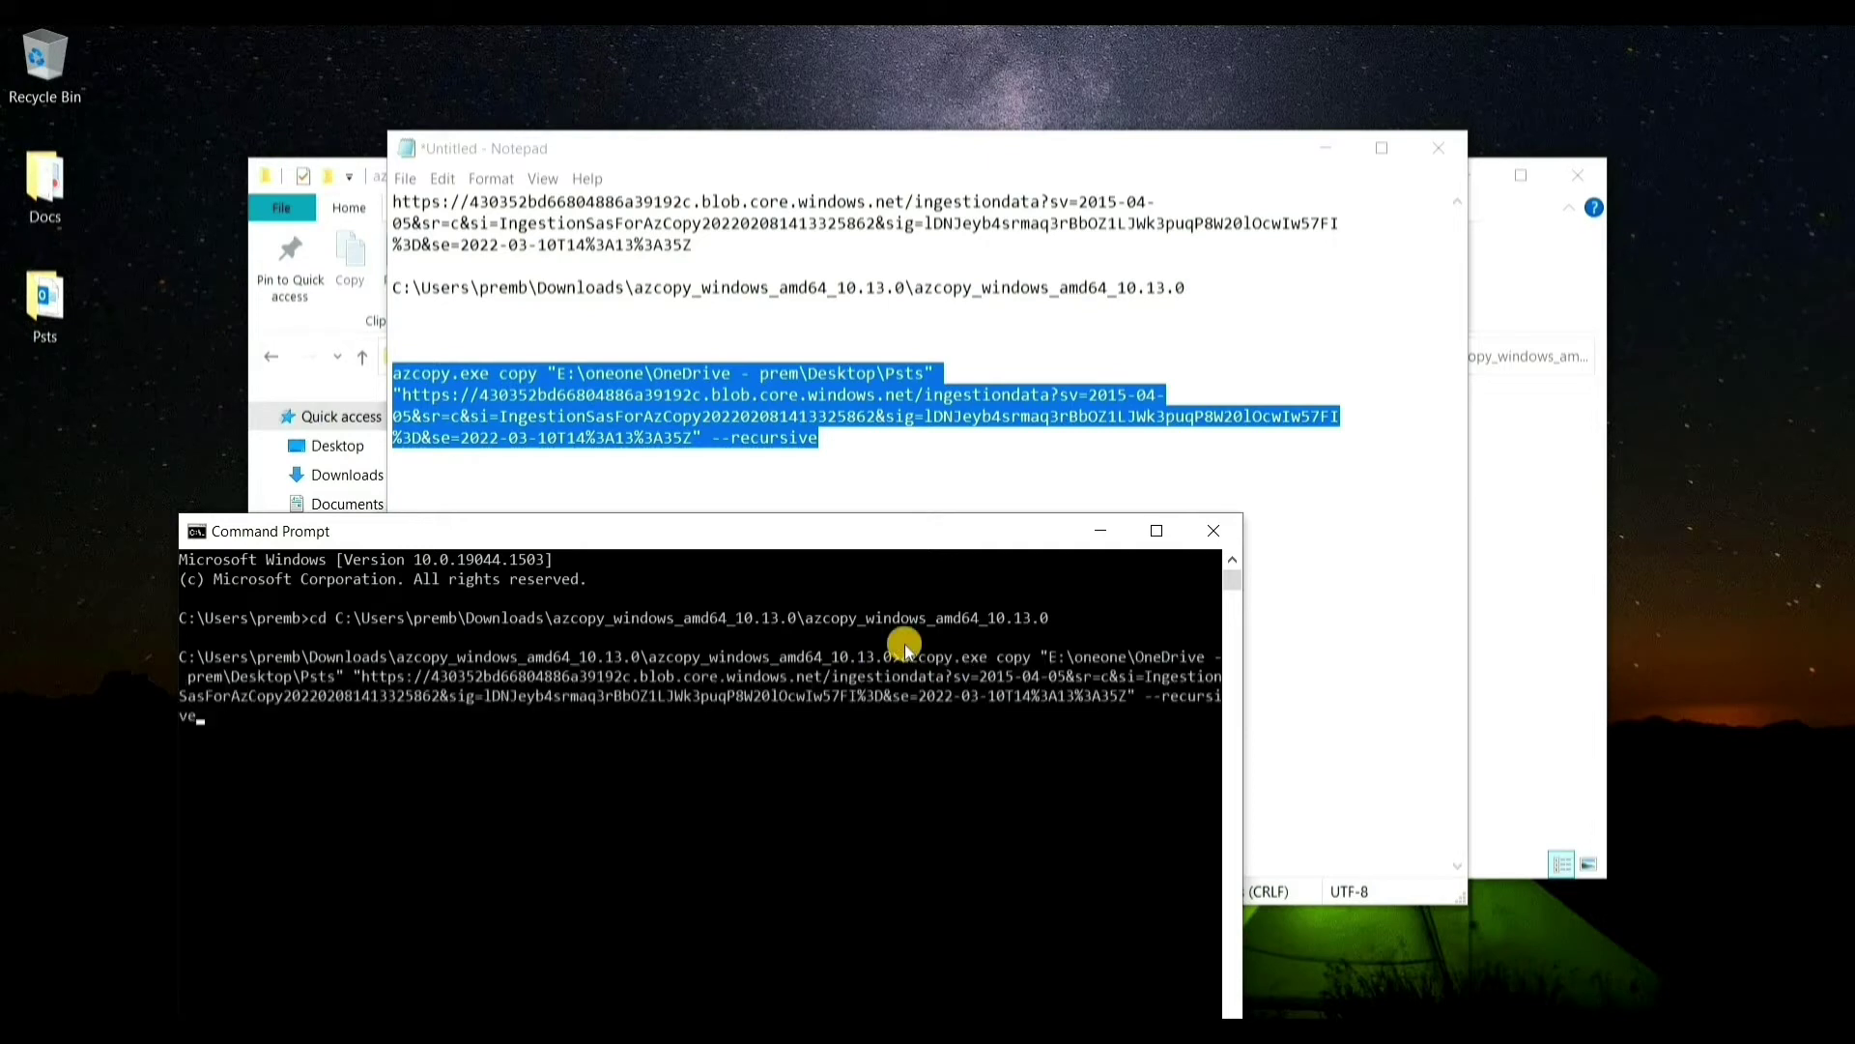
key("Return")
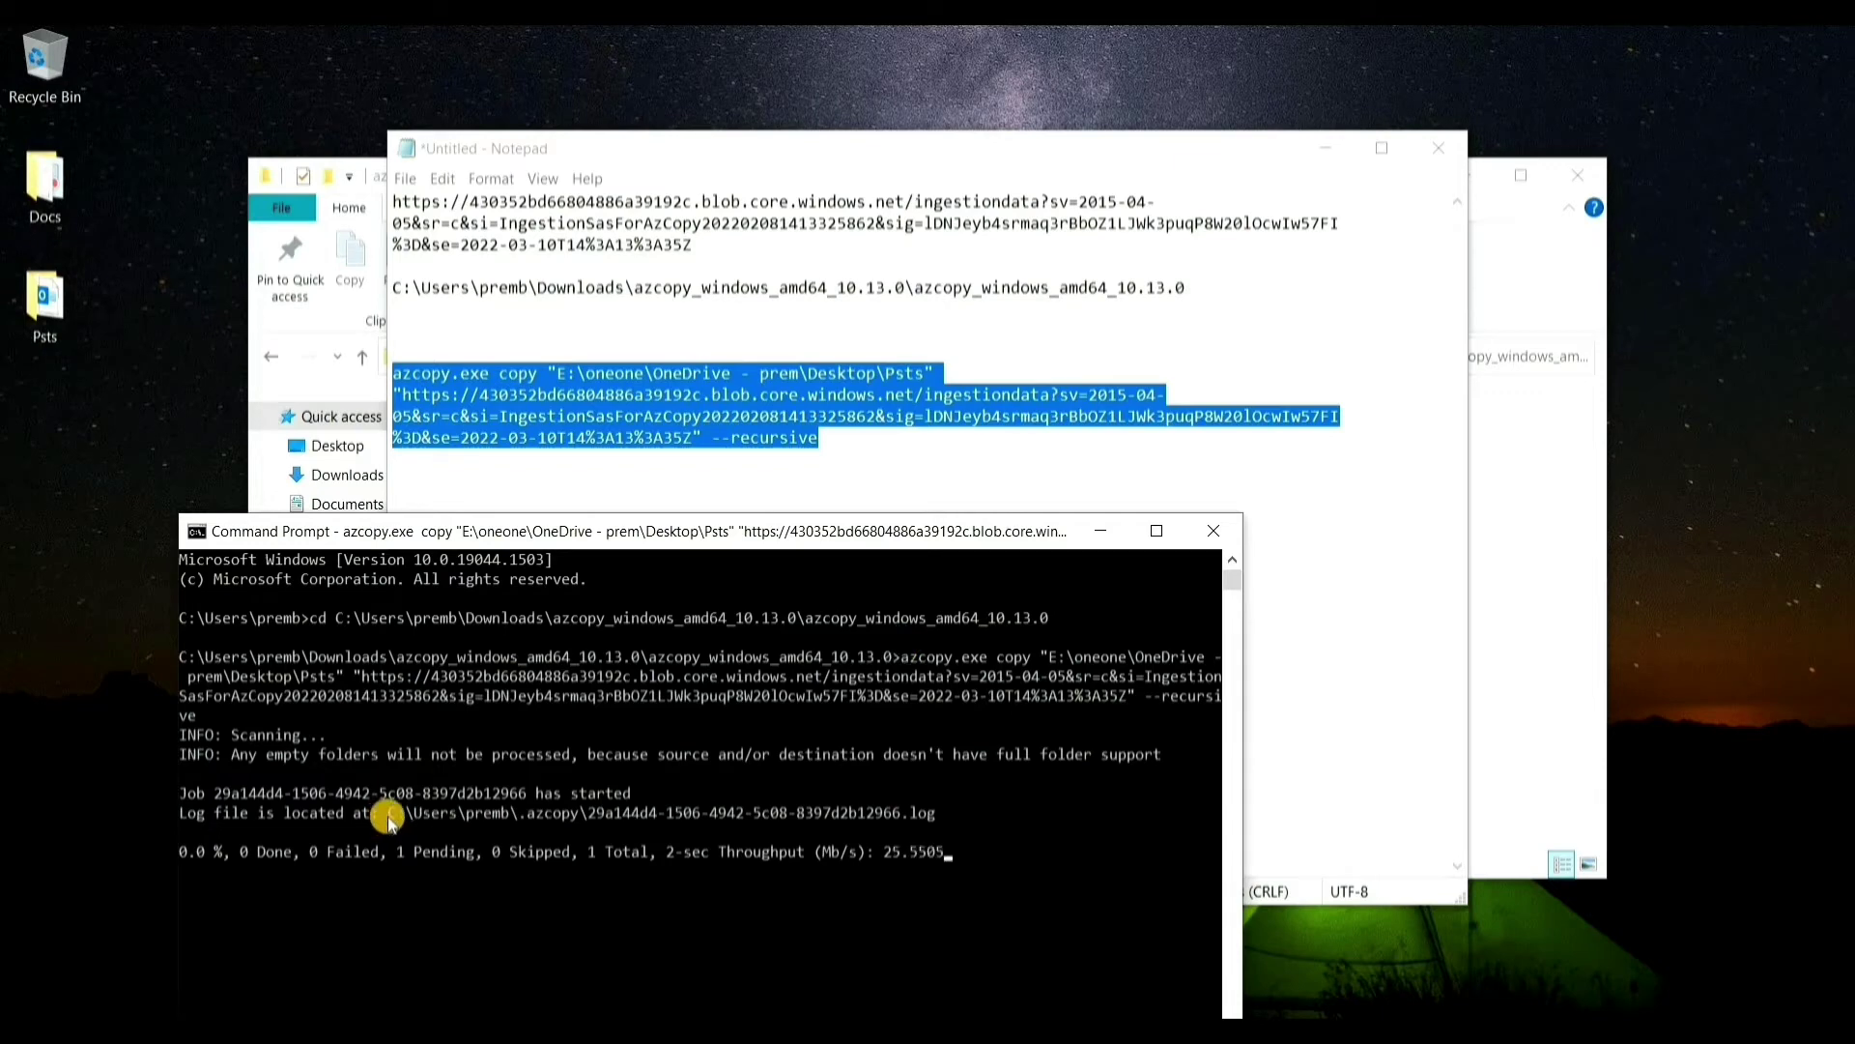
- Highlight the log file path in the AzCopy output and check the folder path in File Explorer's azcopy window
left_click_drag(389, 817, 952, 816)
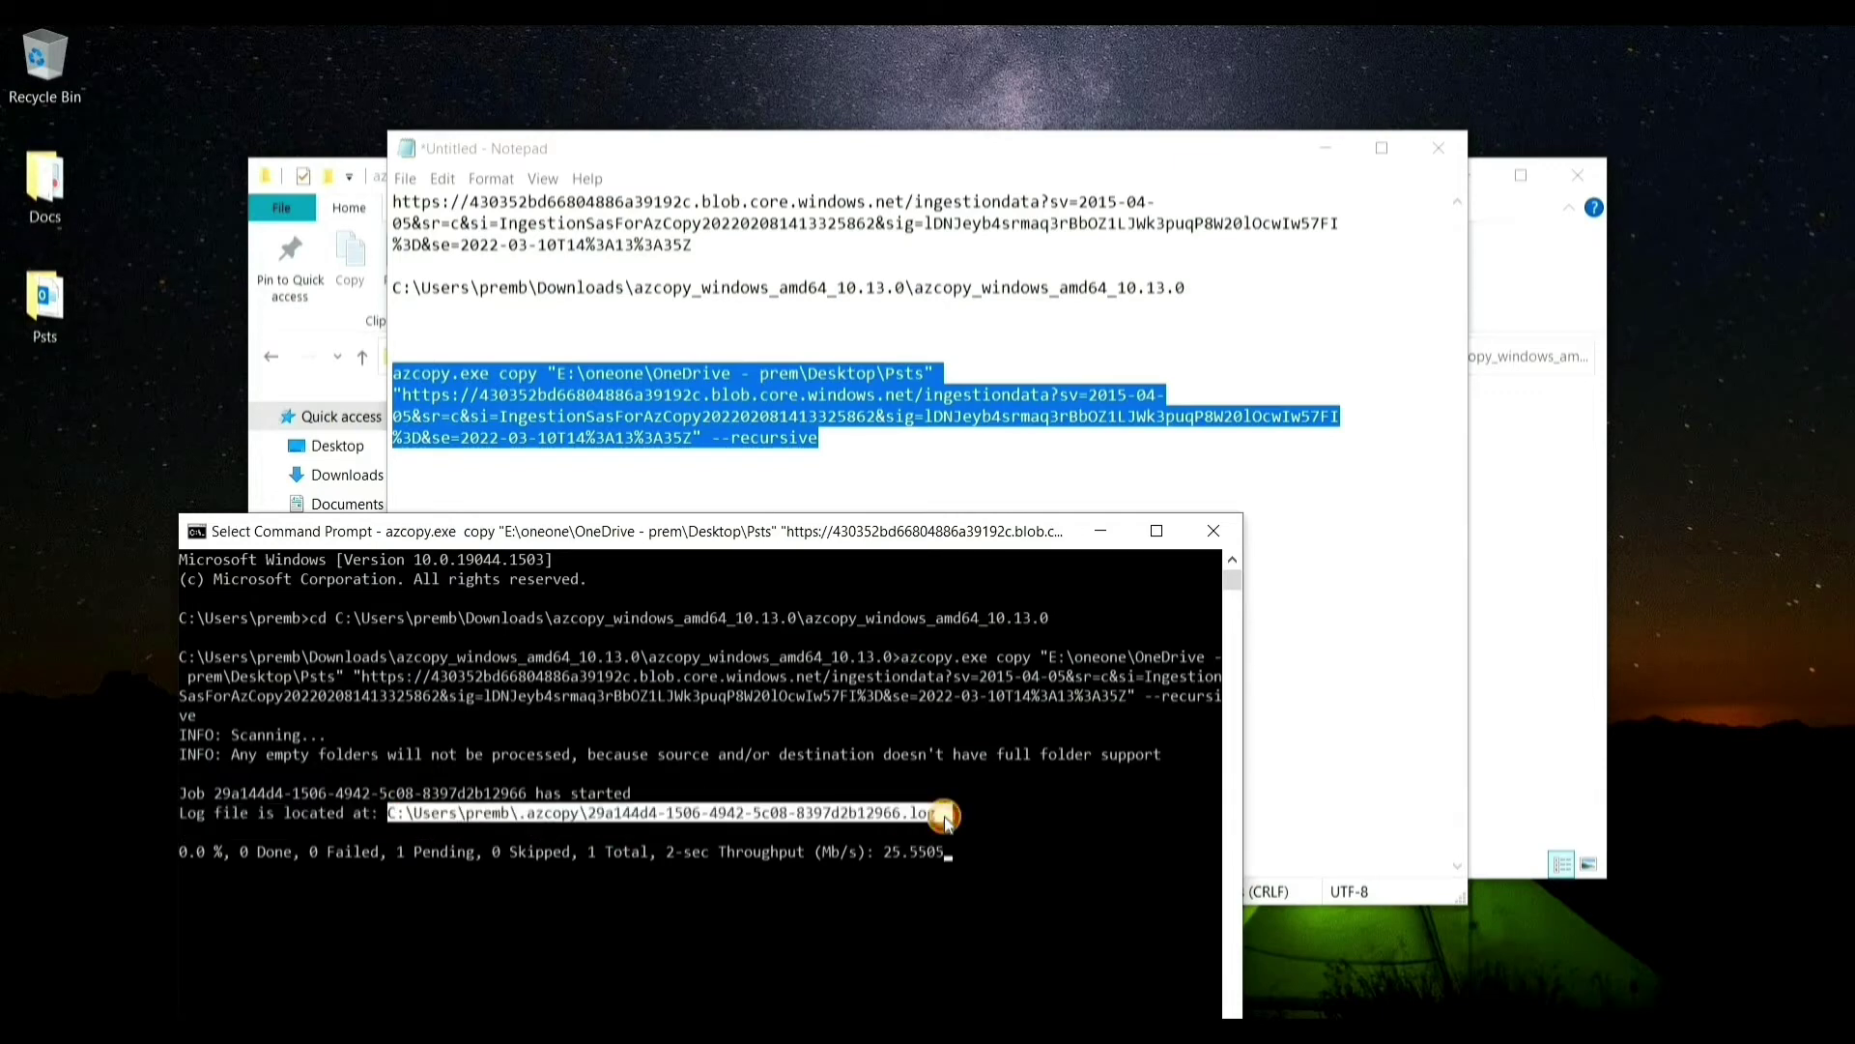
left_click(1559, 536)
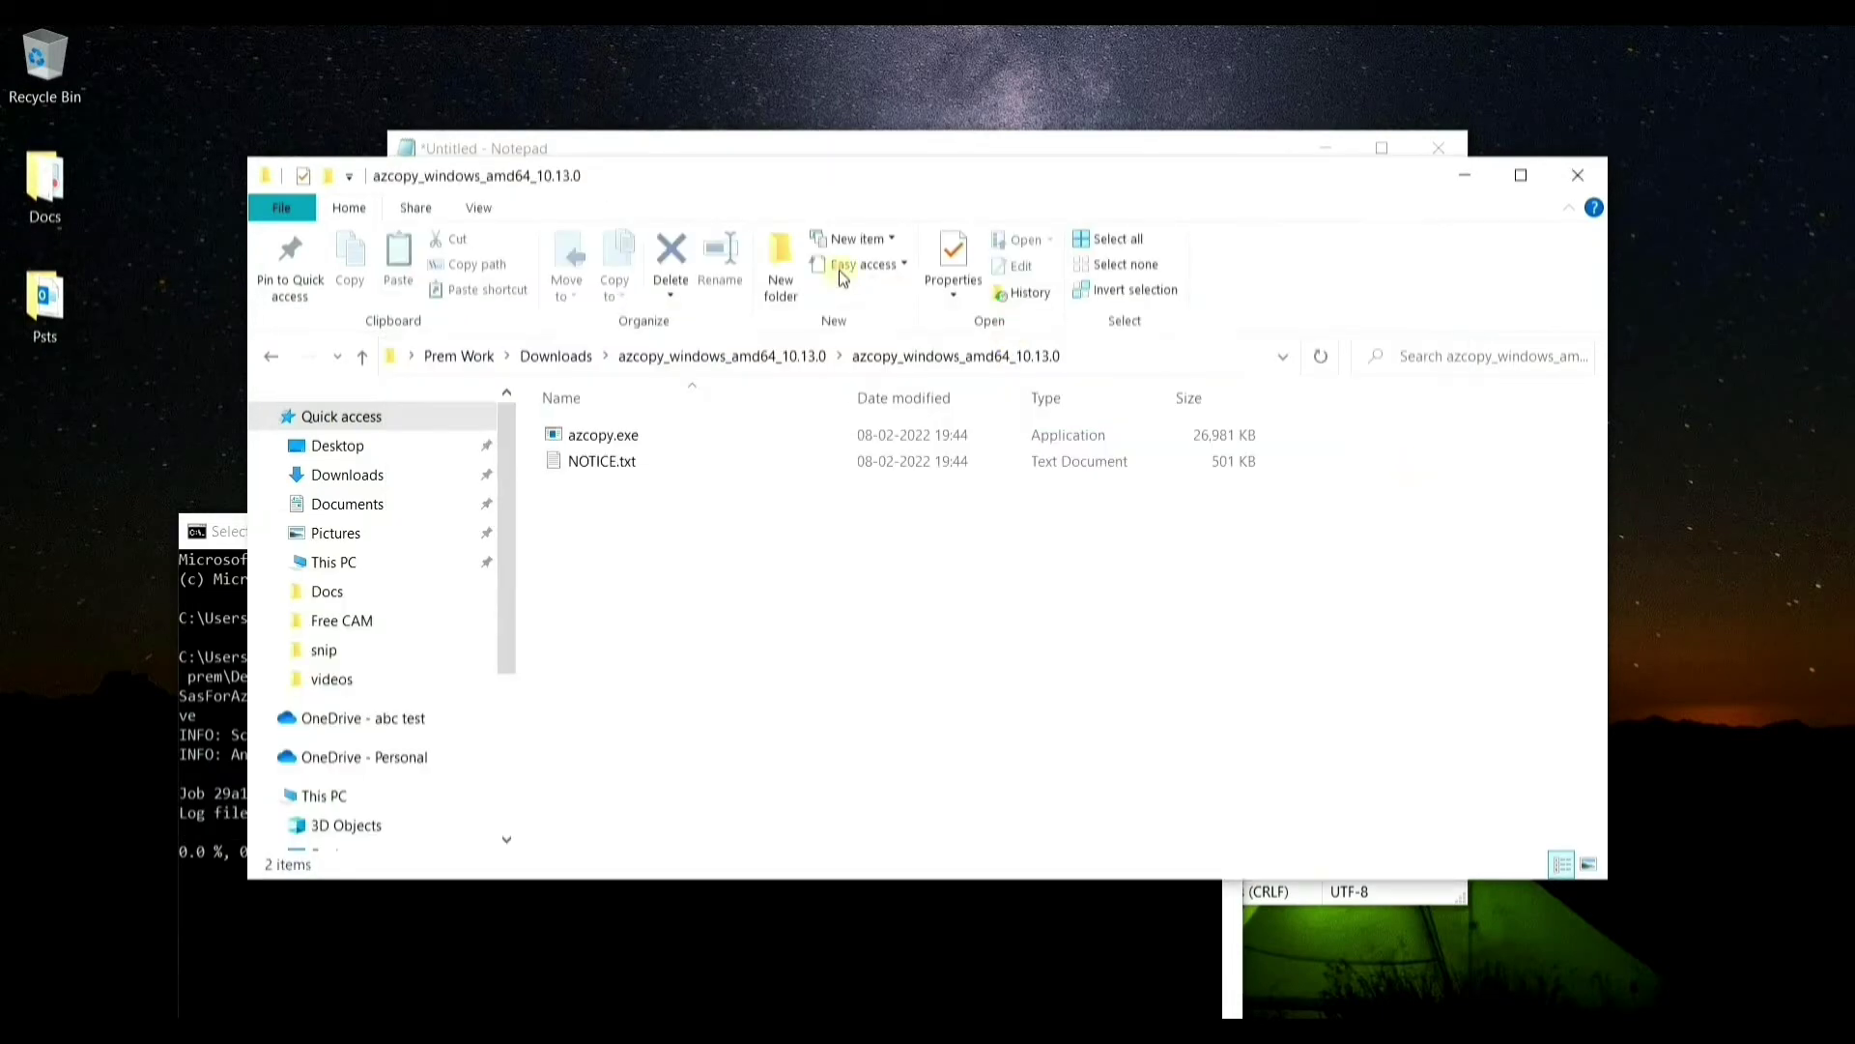
left_click(1167, 359)
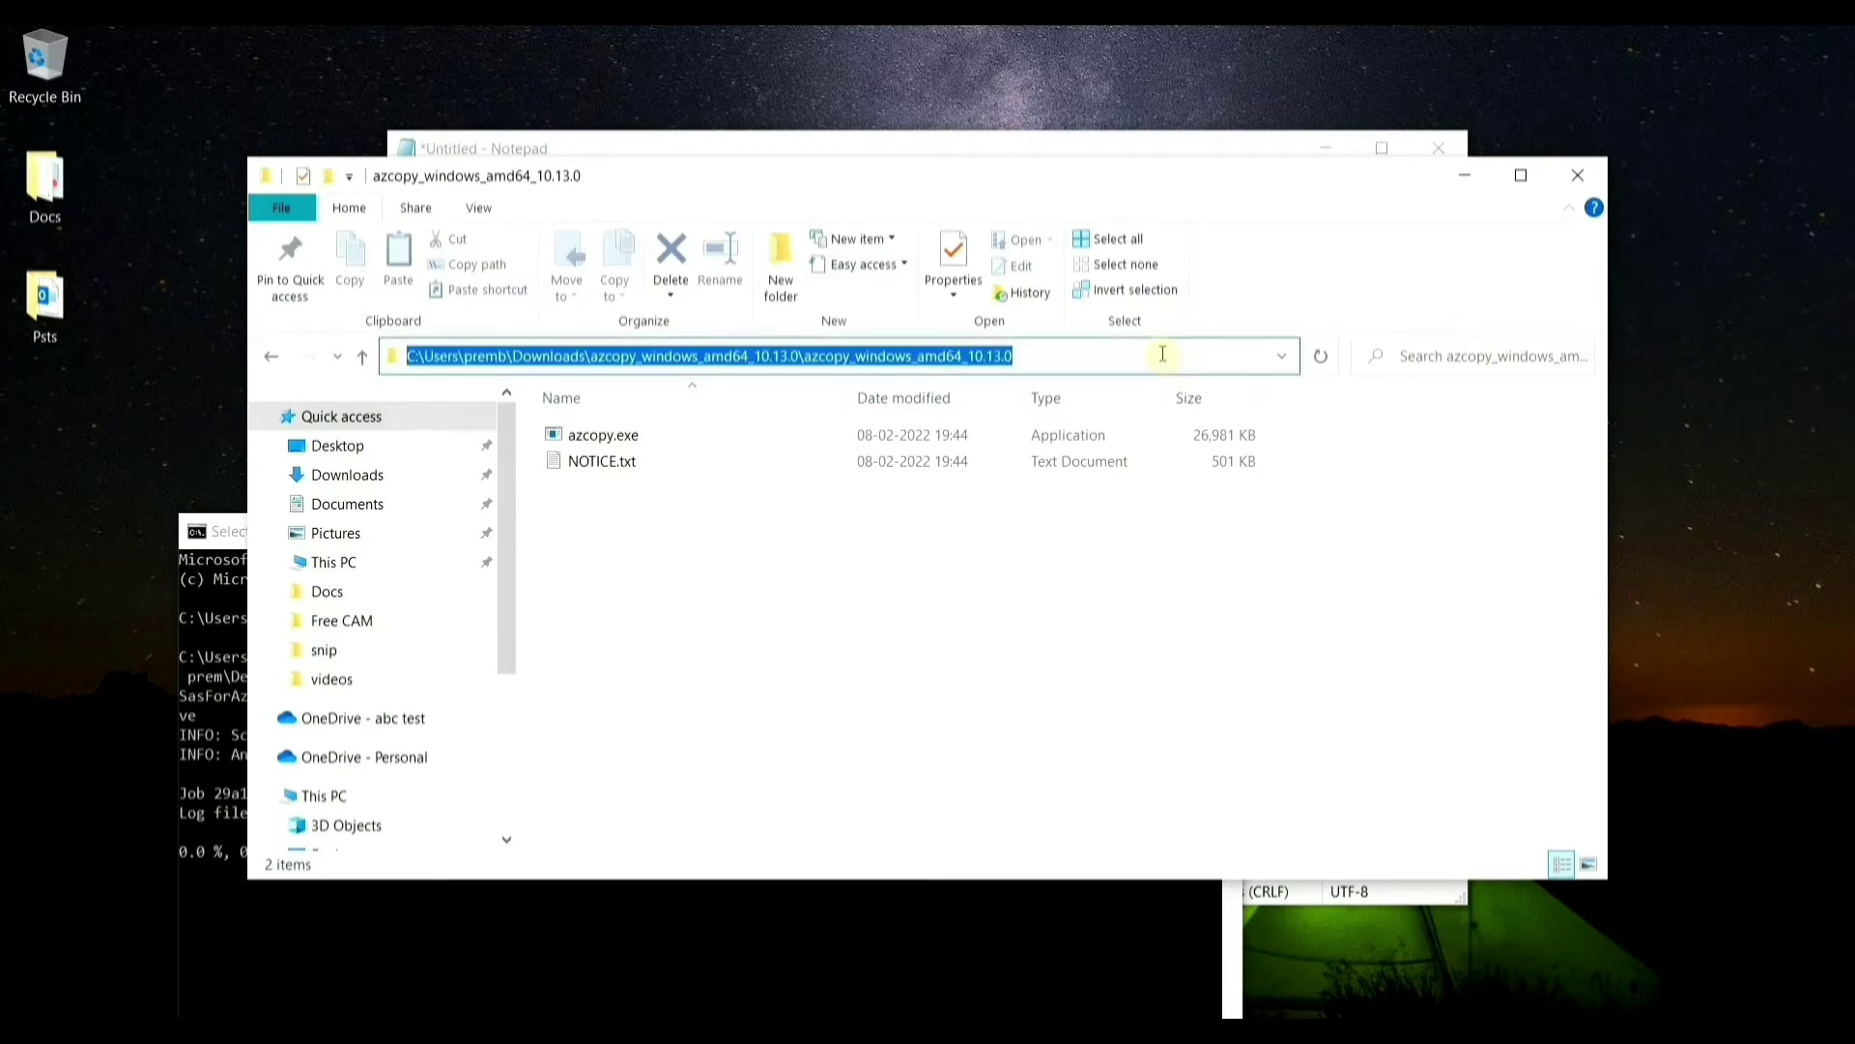
left_click(710, 932)
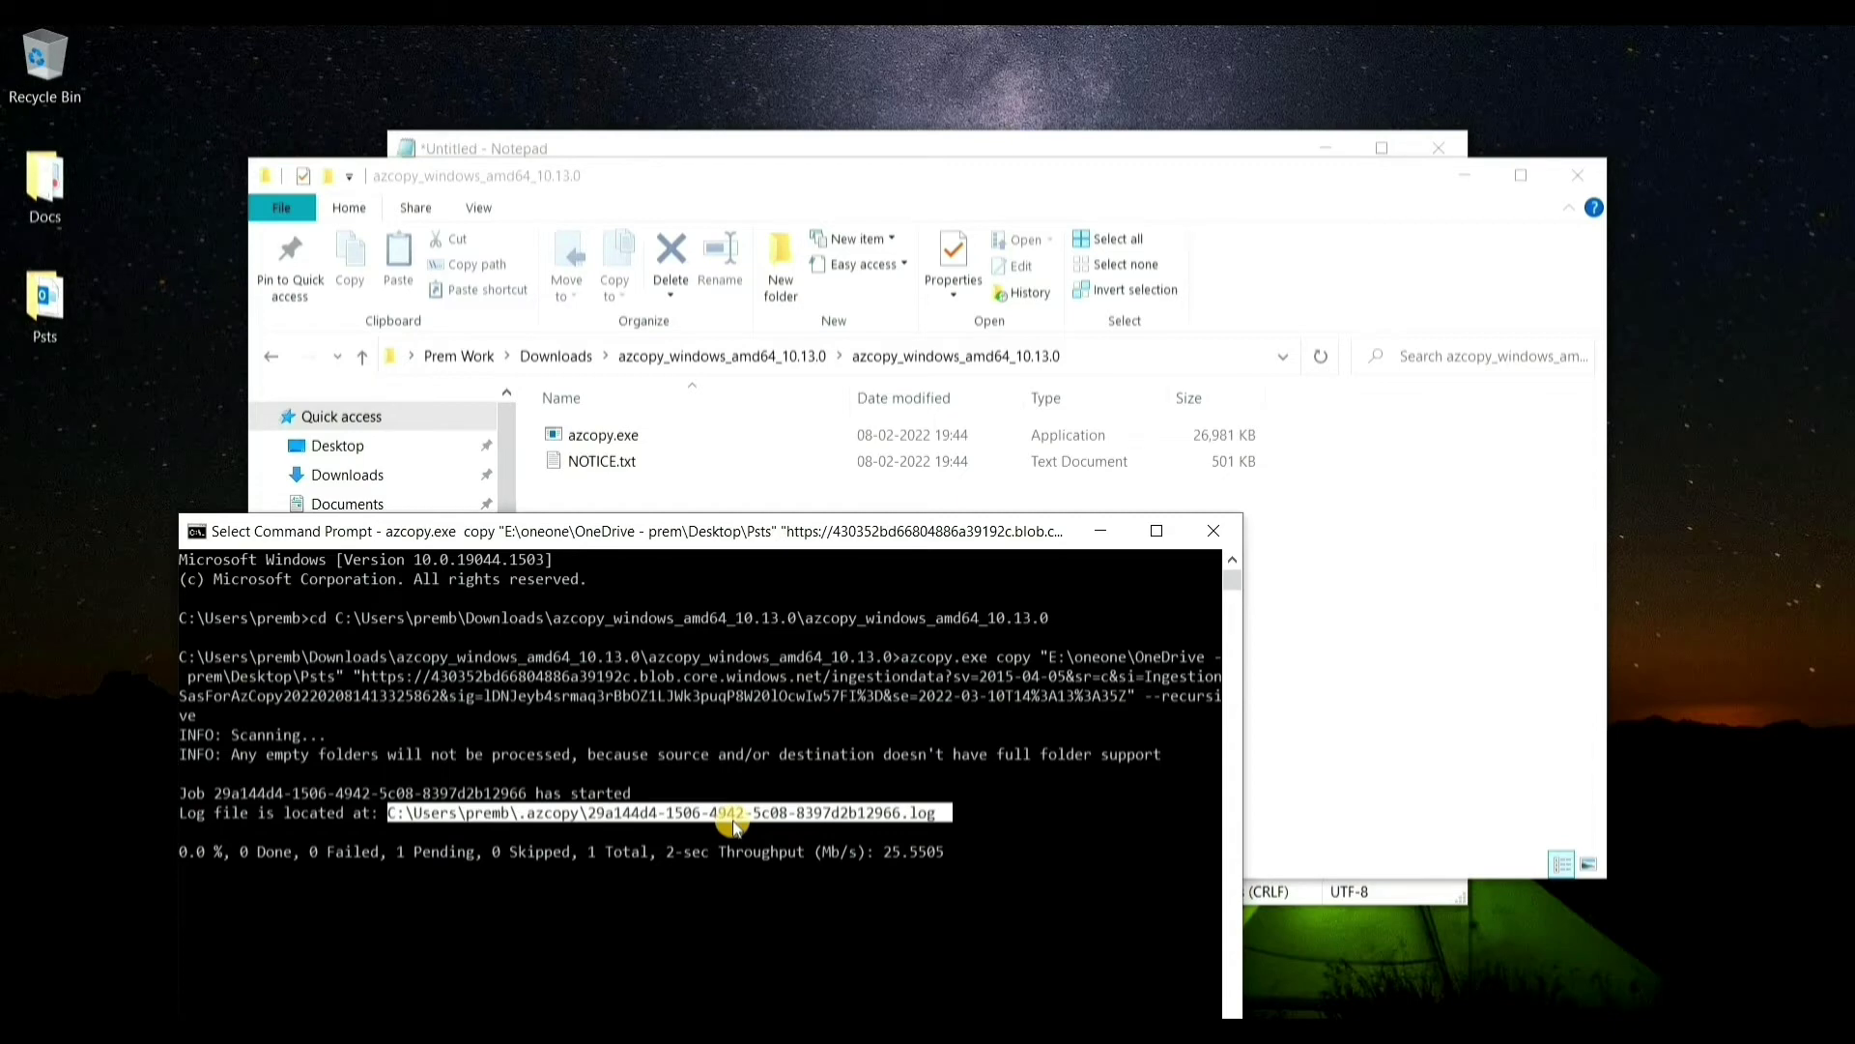
key("alt+Tab")
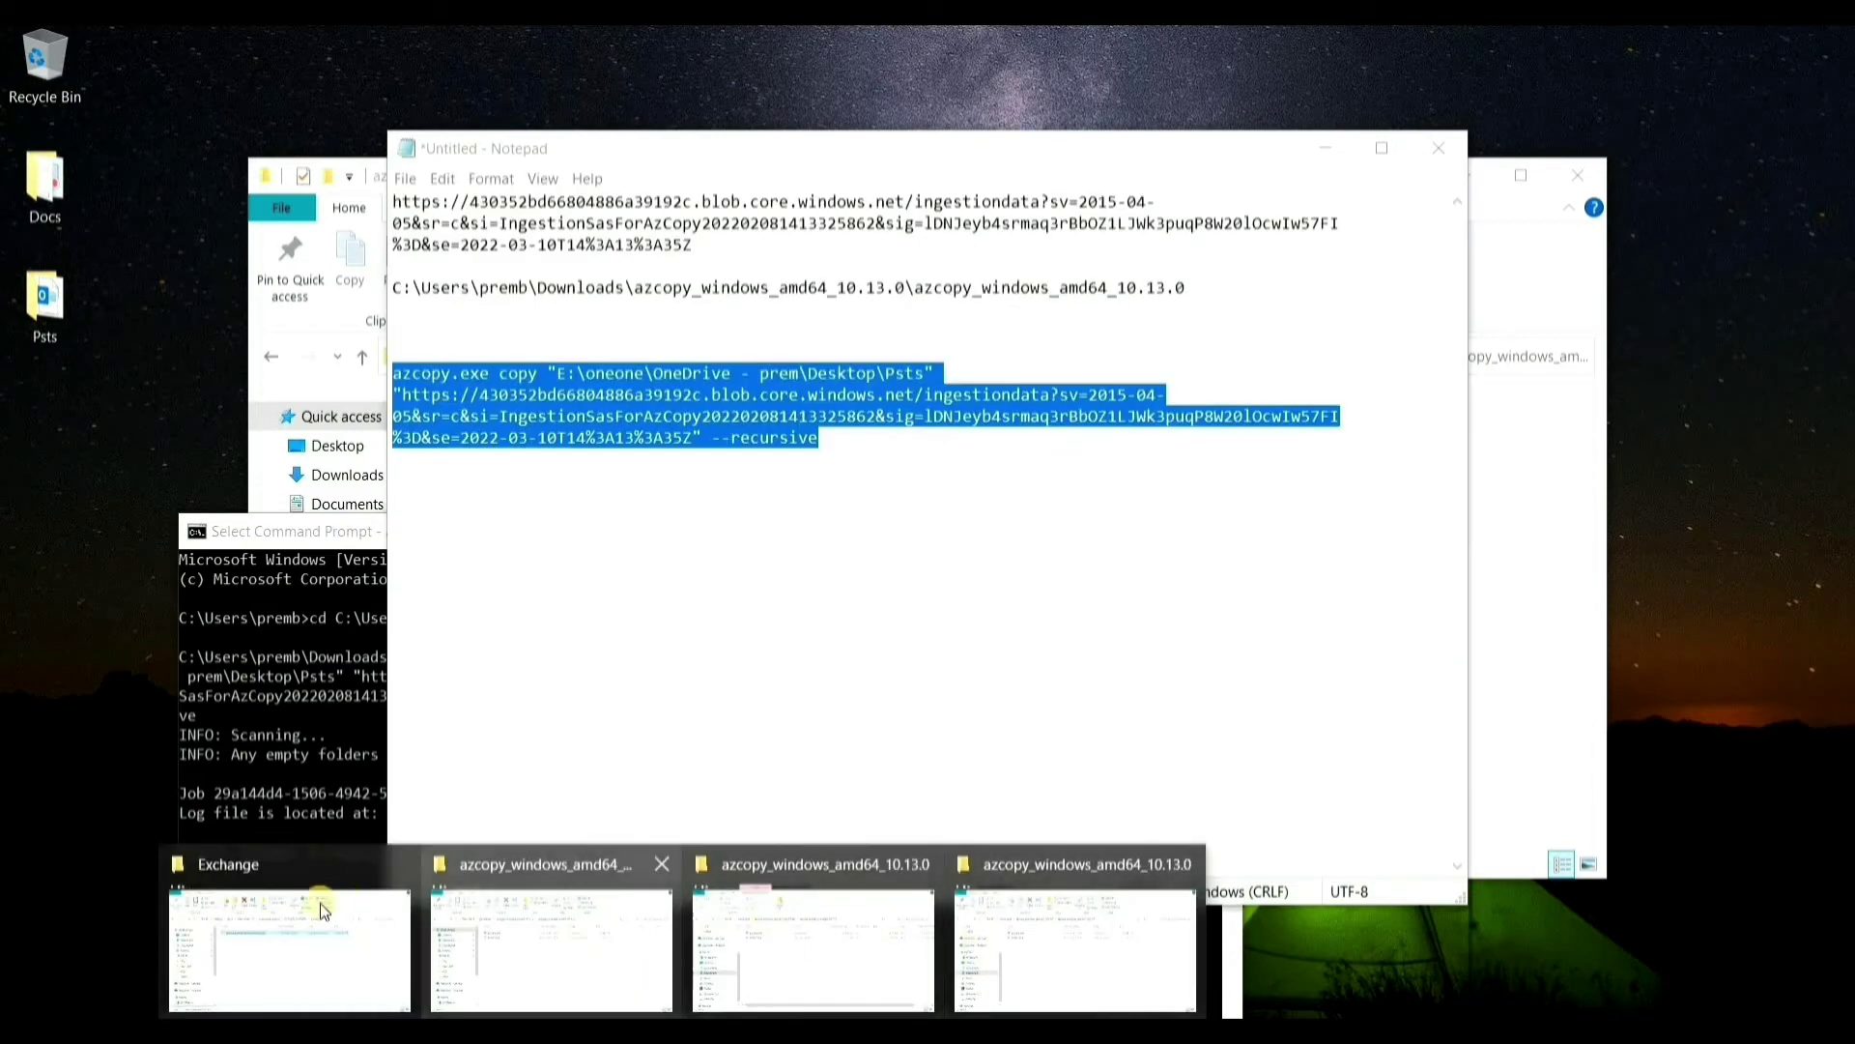
left_click(303, 936)
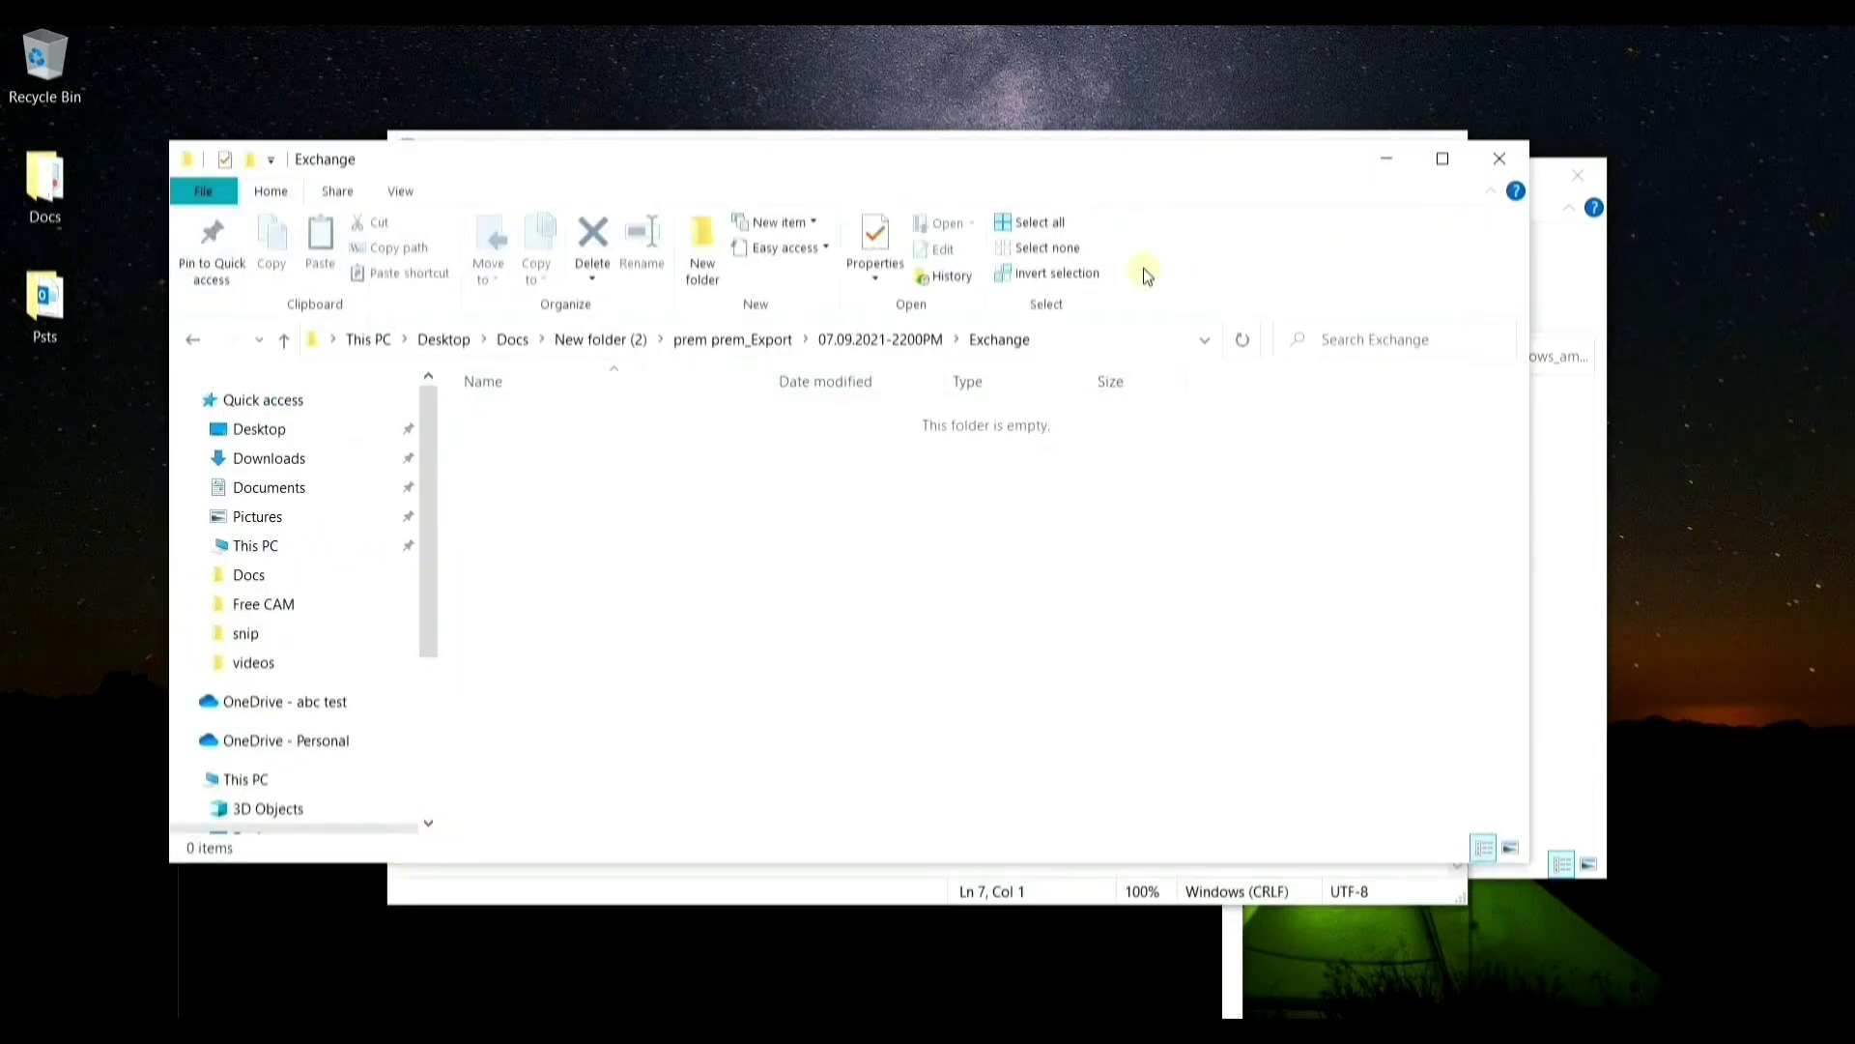
left_click(1500, 157)
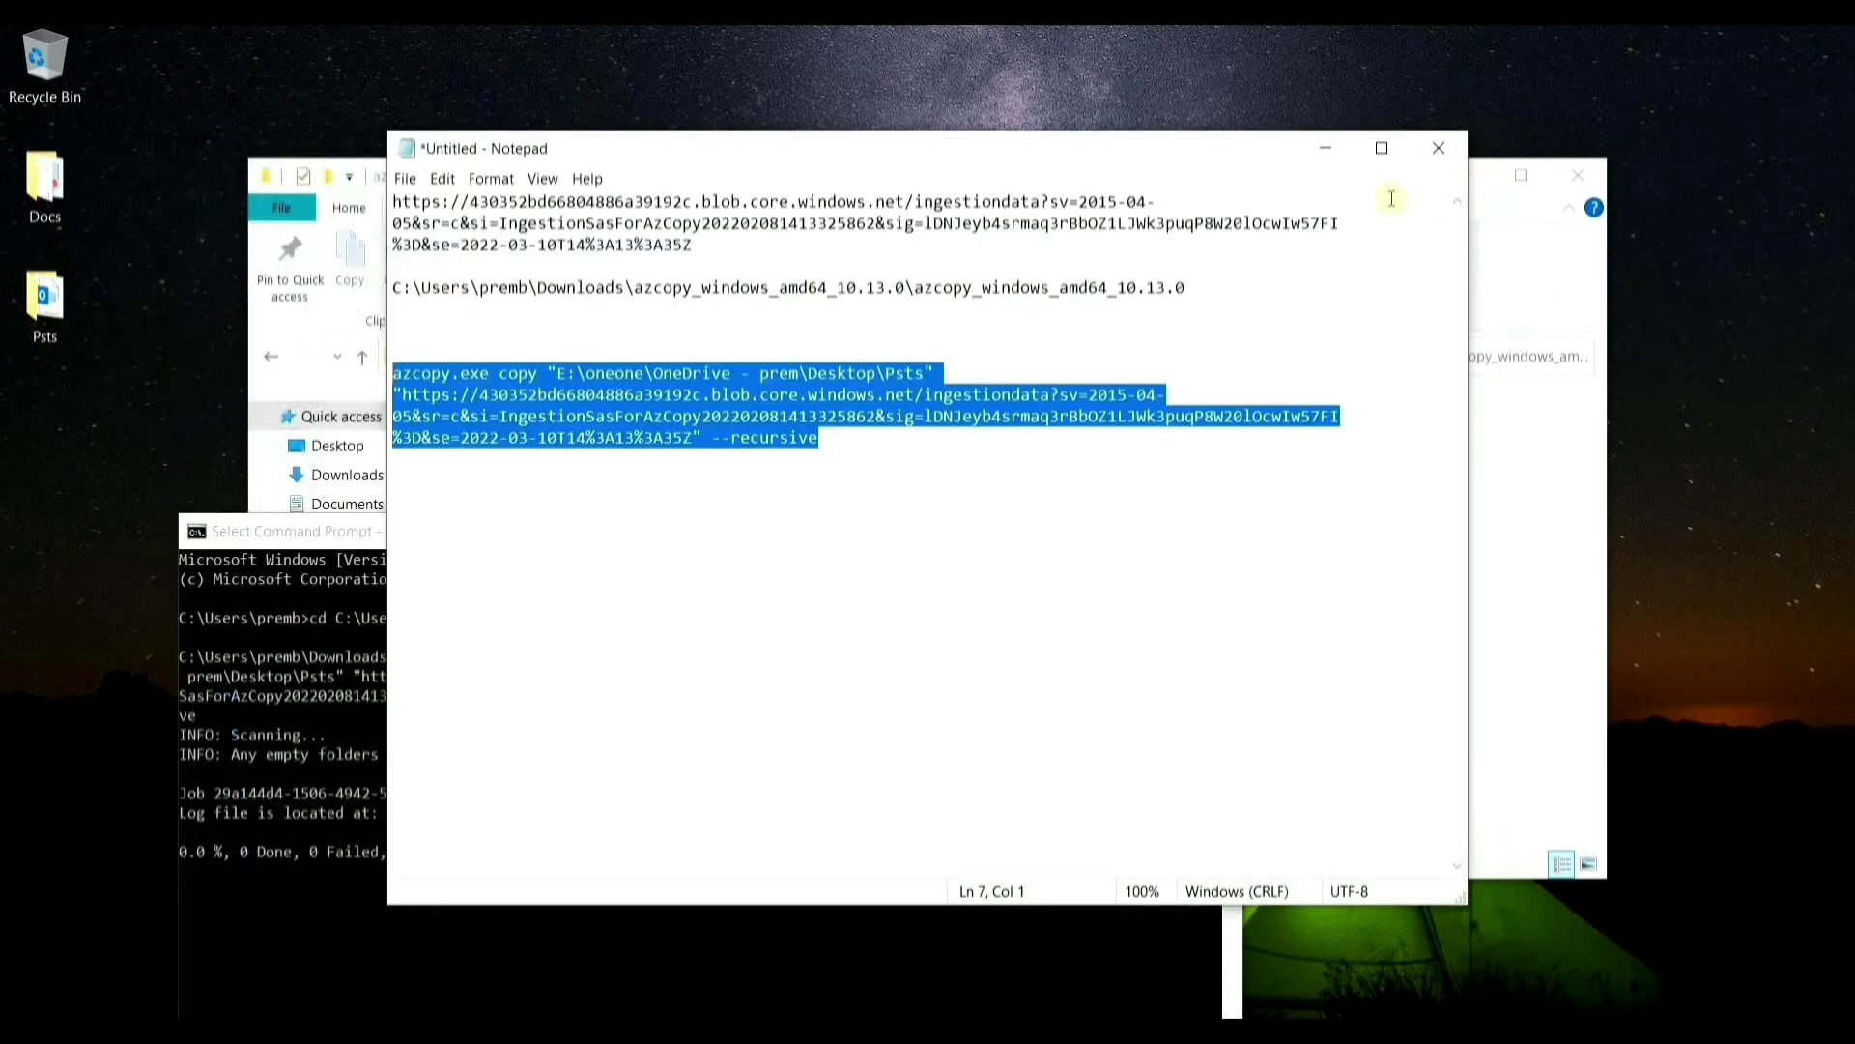
- Review the AzCopy job summary in Command Prompt, including the transfer counts and the final job status
left_click(682, 1030)
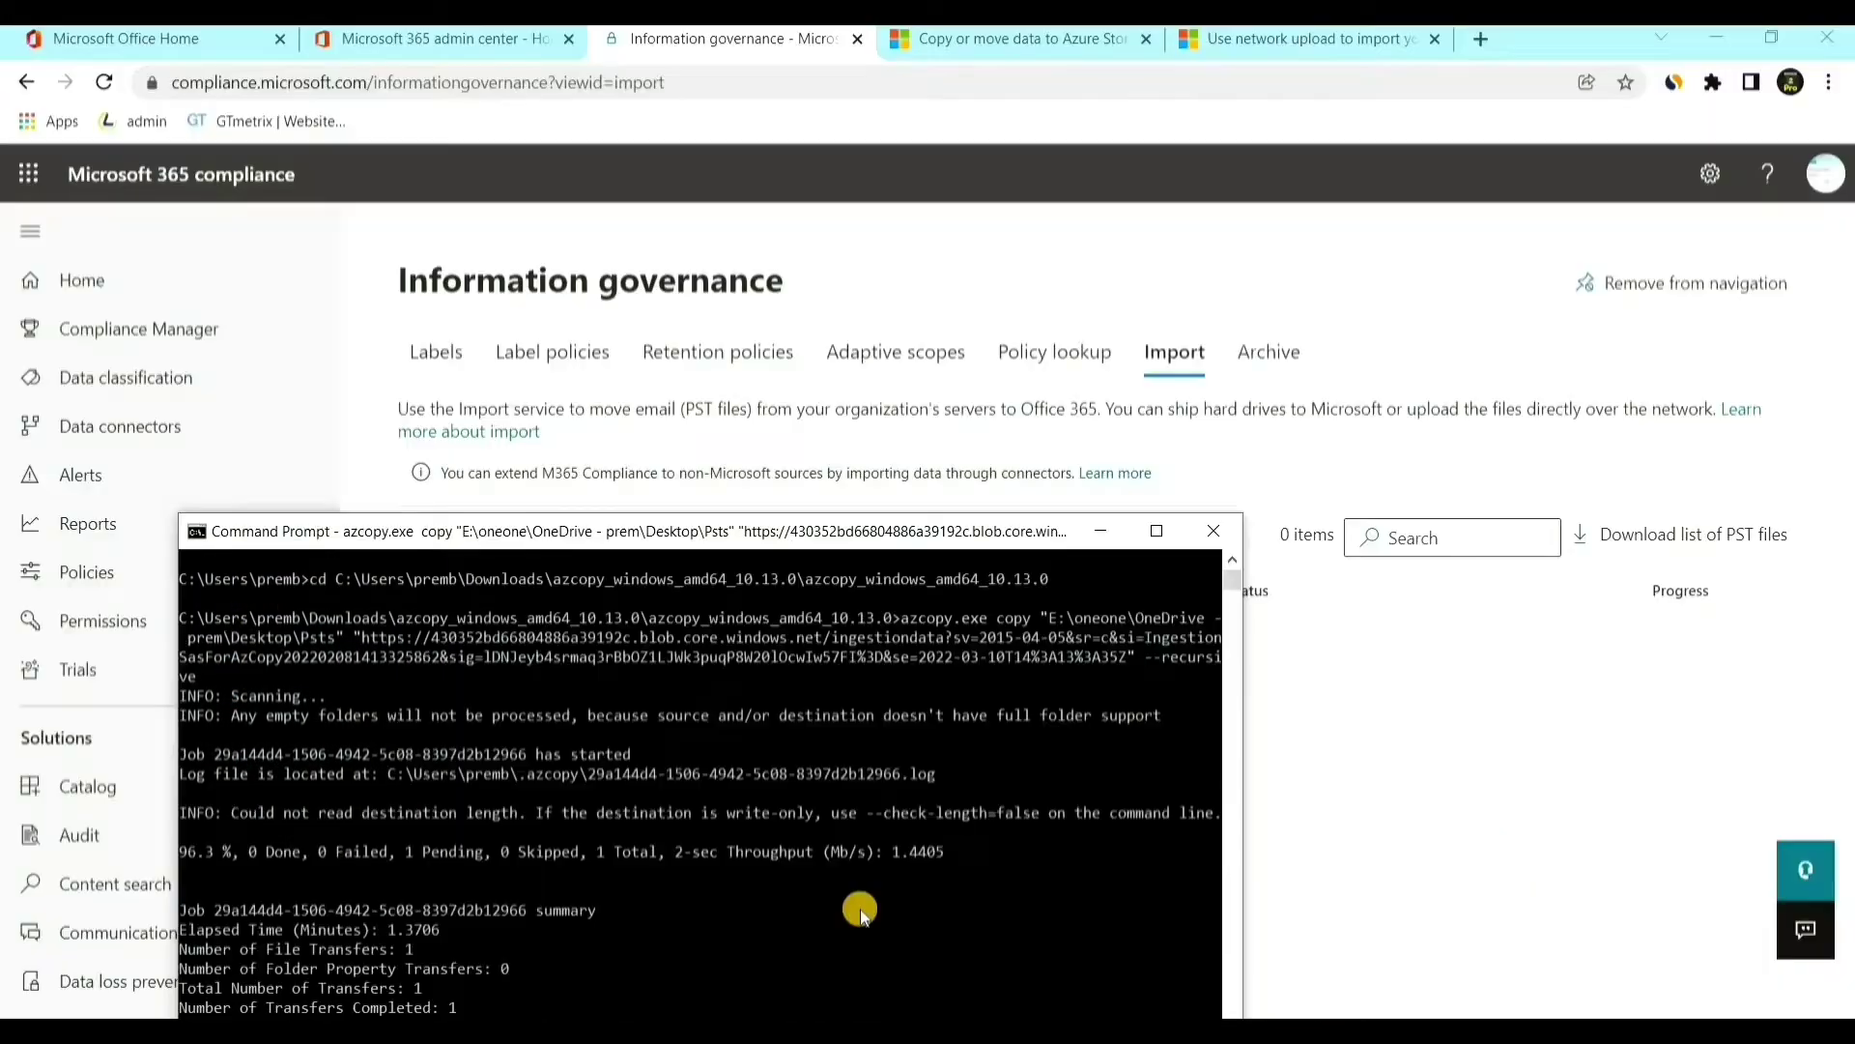
scroll(870, 870, "down", 2)
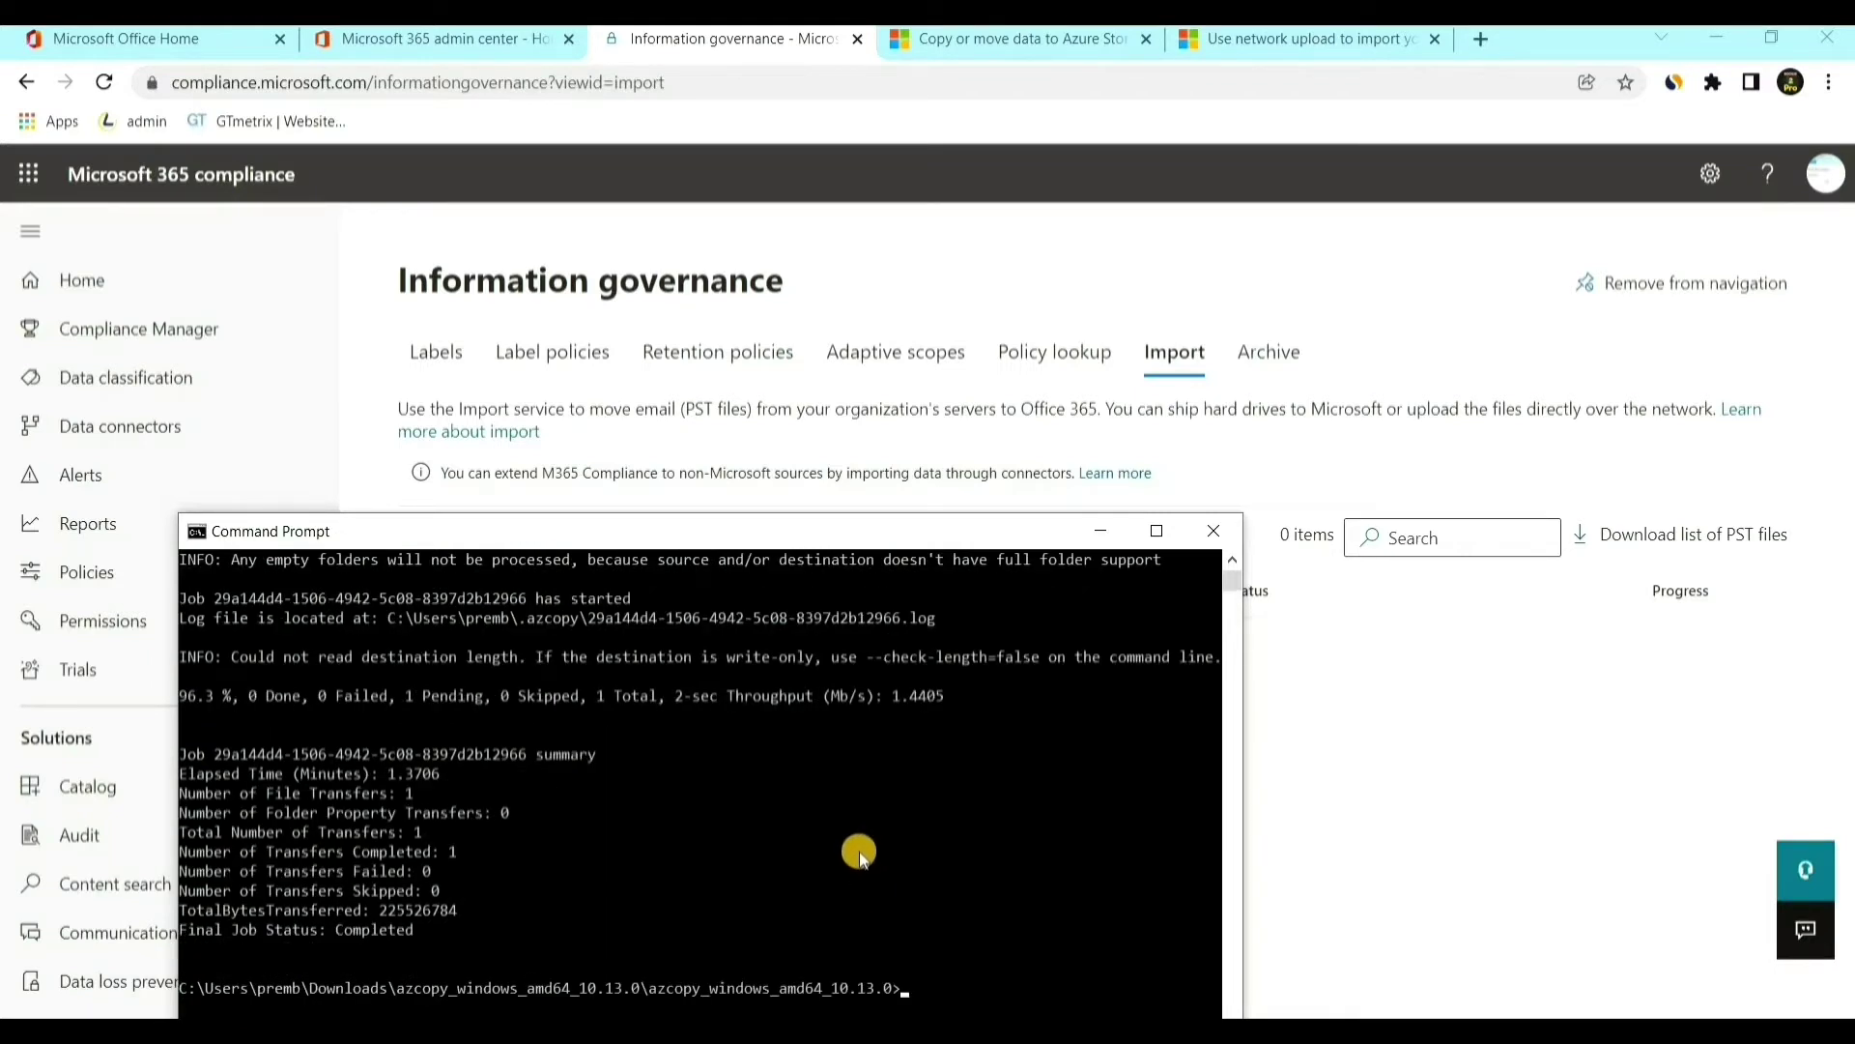
scroll(860, 860, "down", 2)
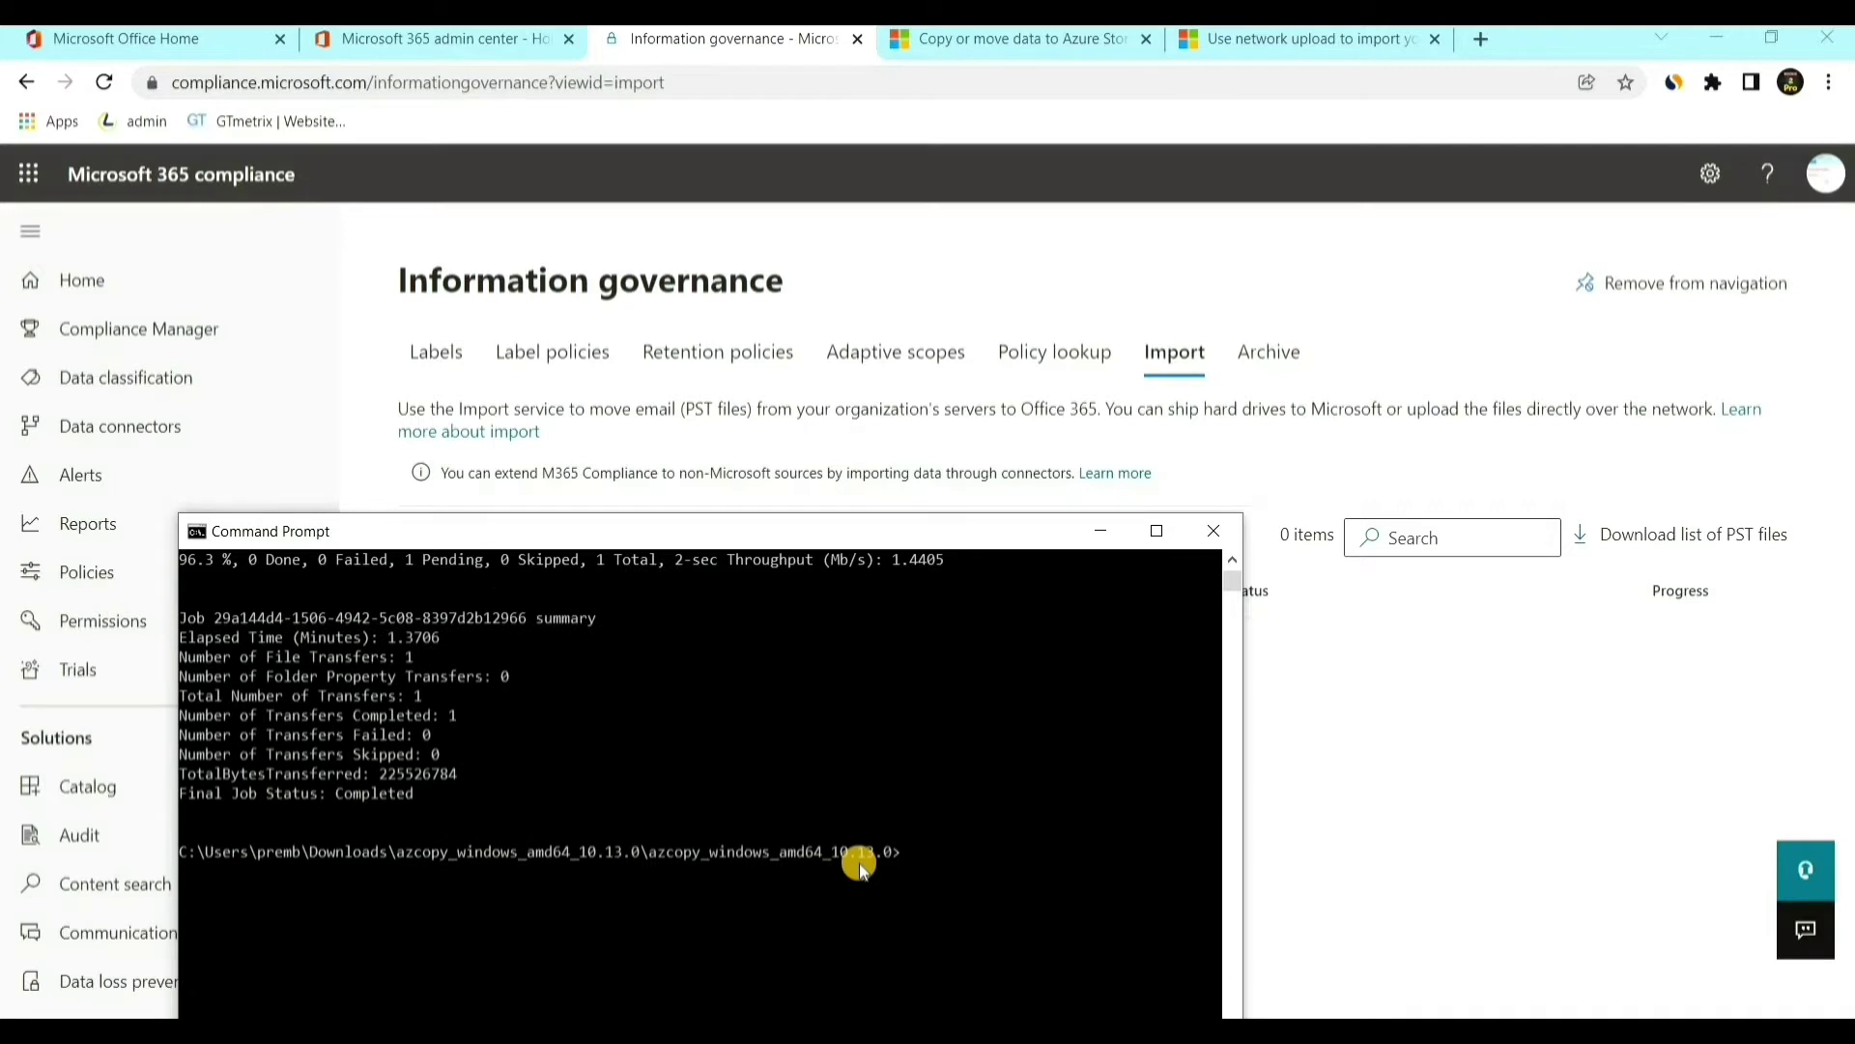
scroll(860, 862, "up", 2)
scroll(856, 865, "up", 2)
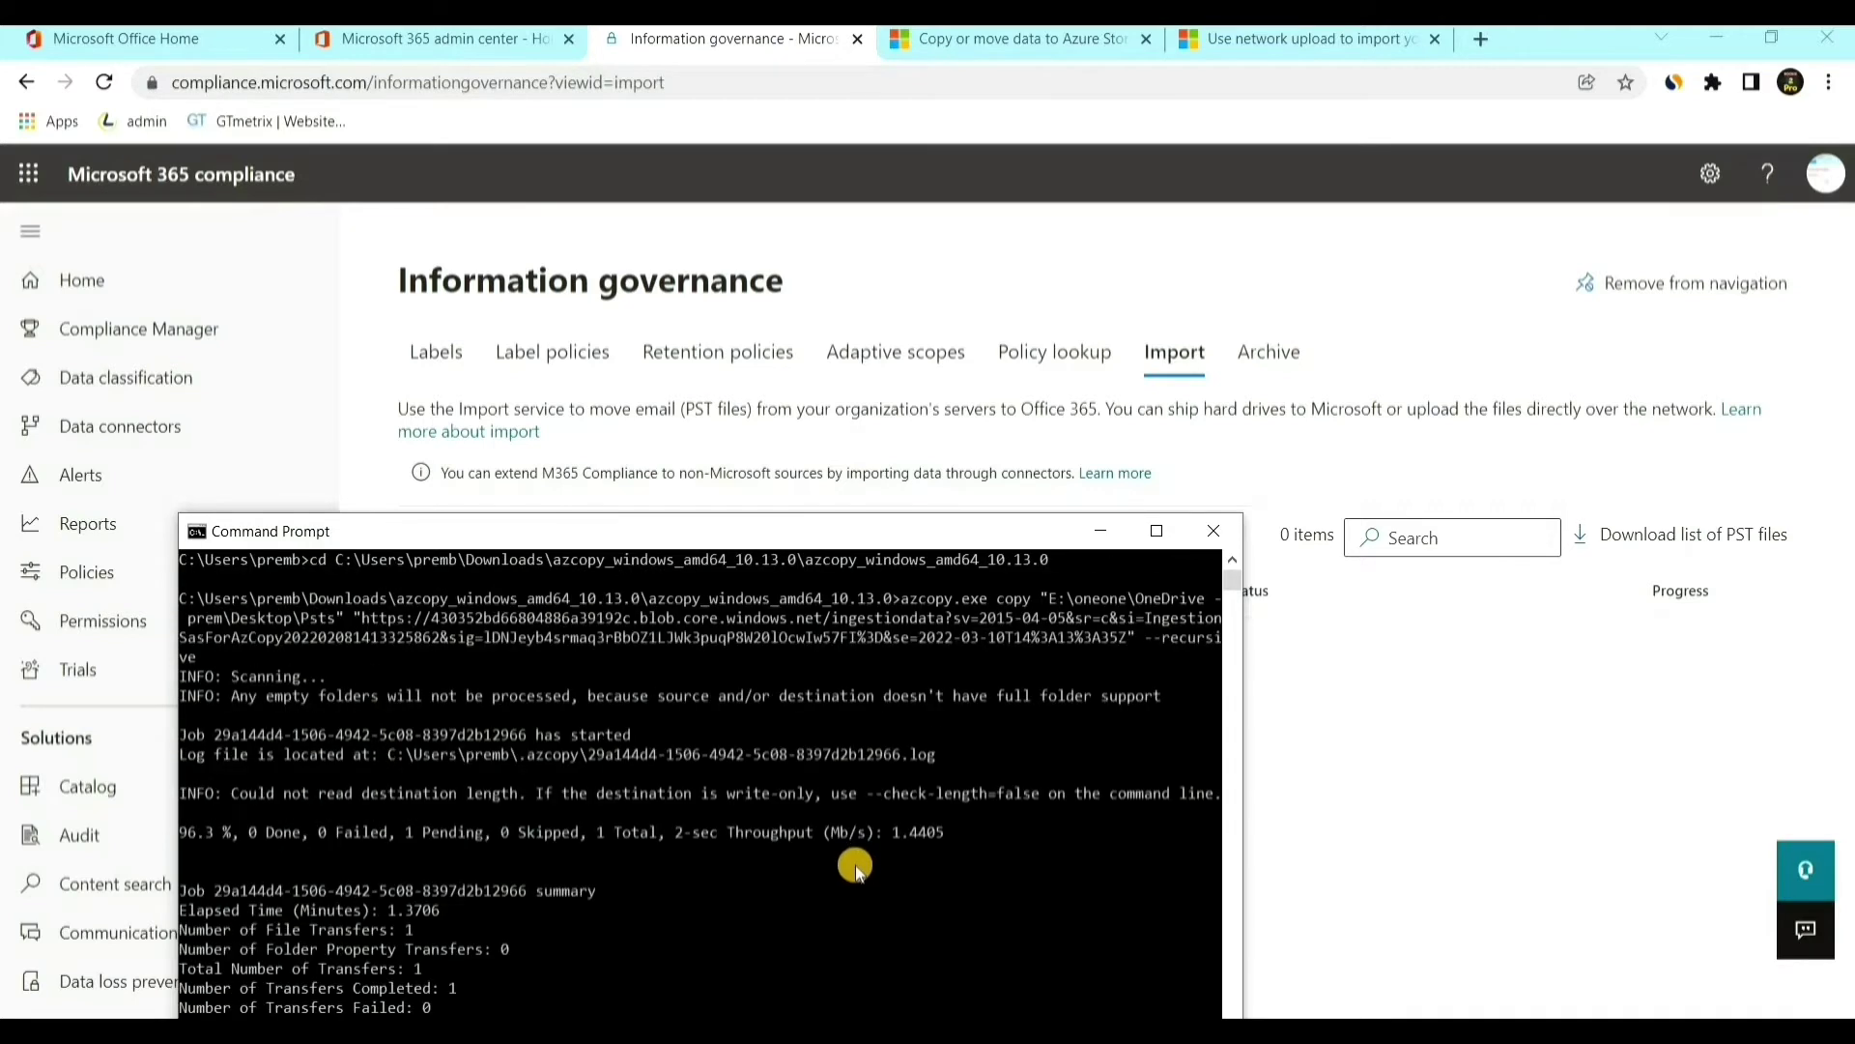
scroll(857, 872, "down", 2)
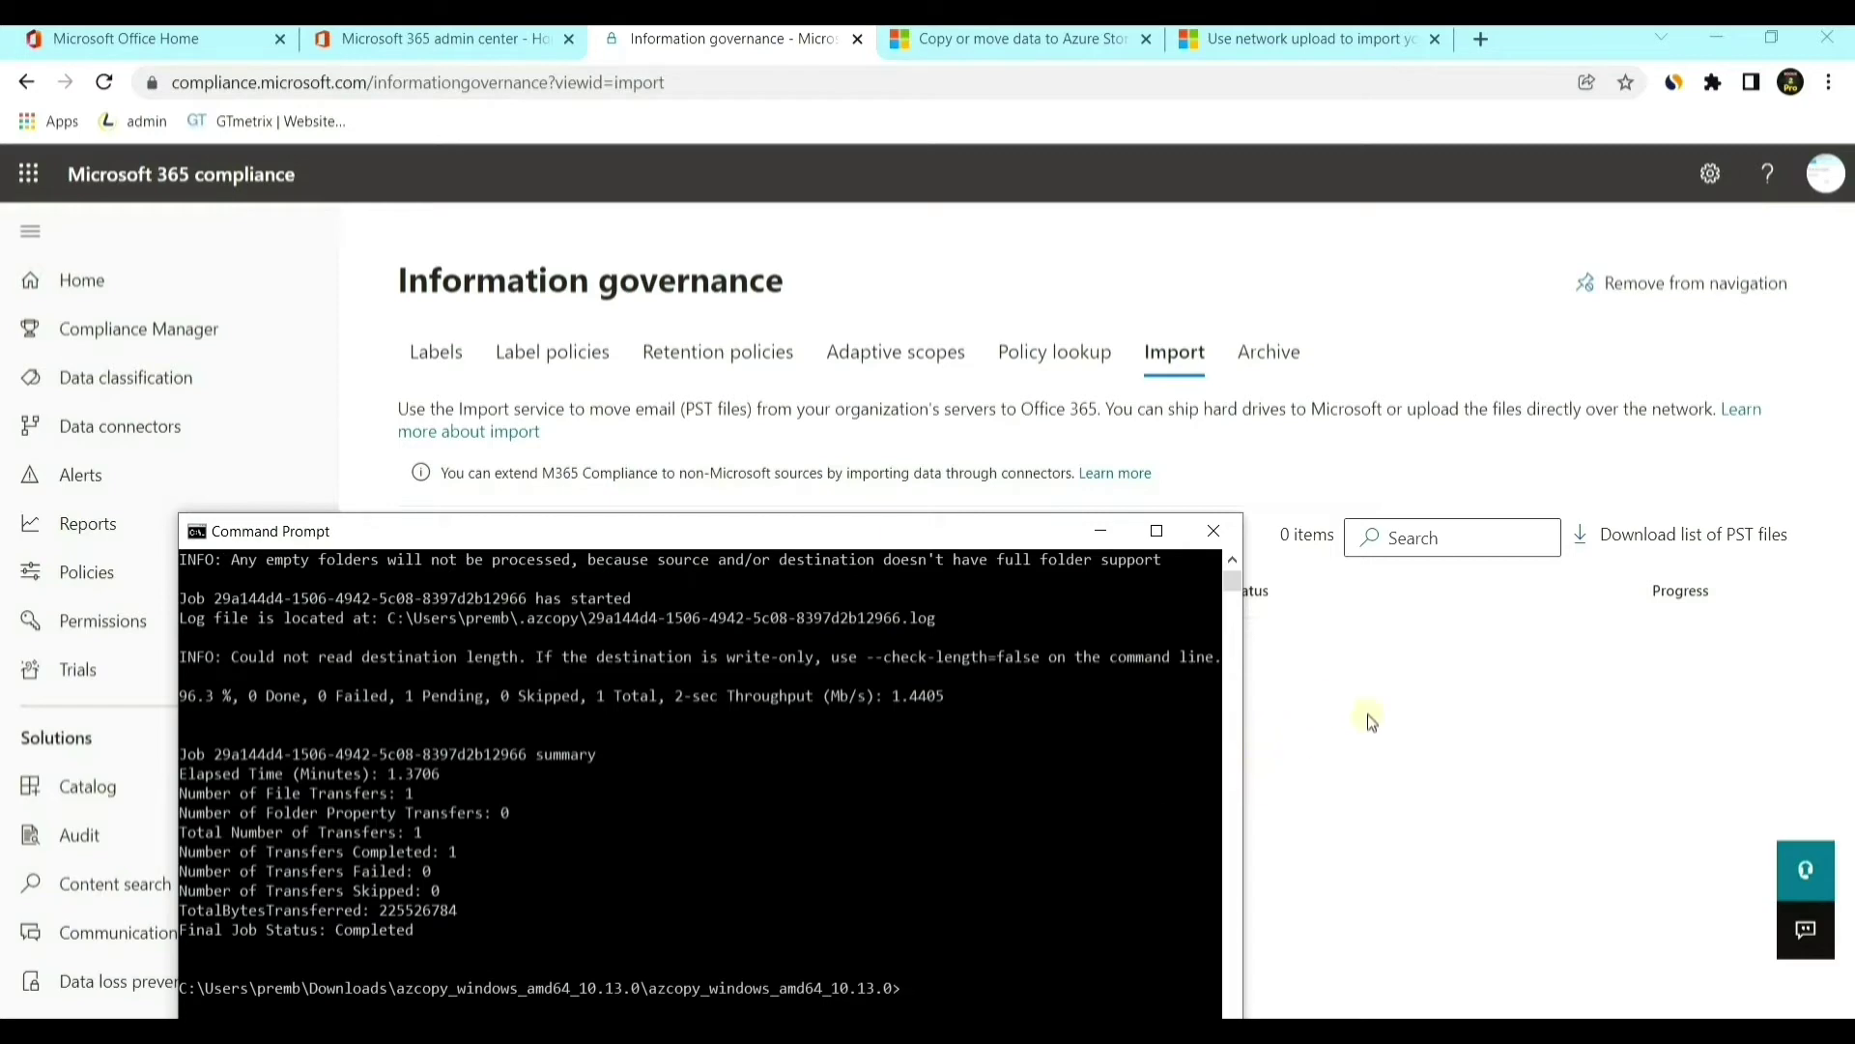
- Download the list of PST files from the Import page in the browser and open the CSV in Excel
left_click(1654, 50)
left_click(1714, 29)
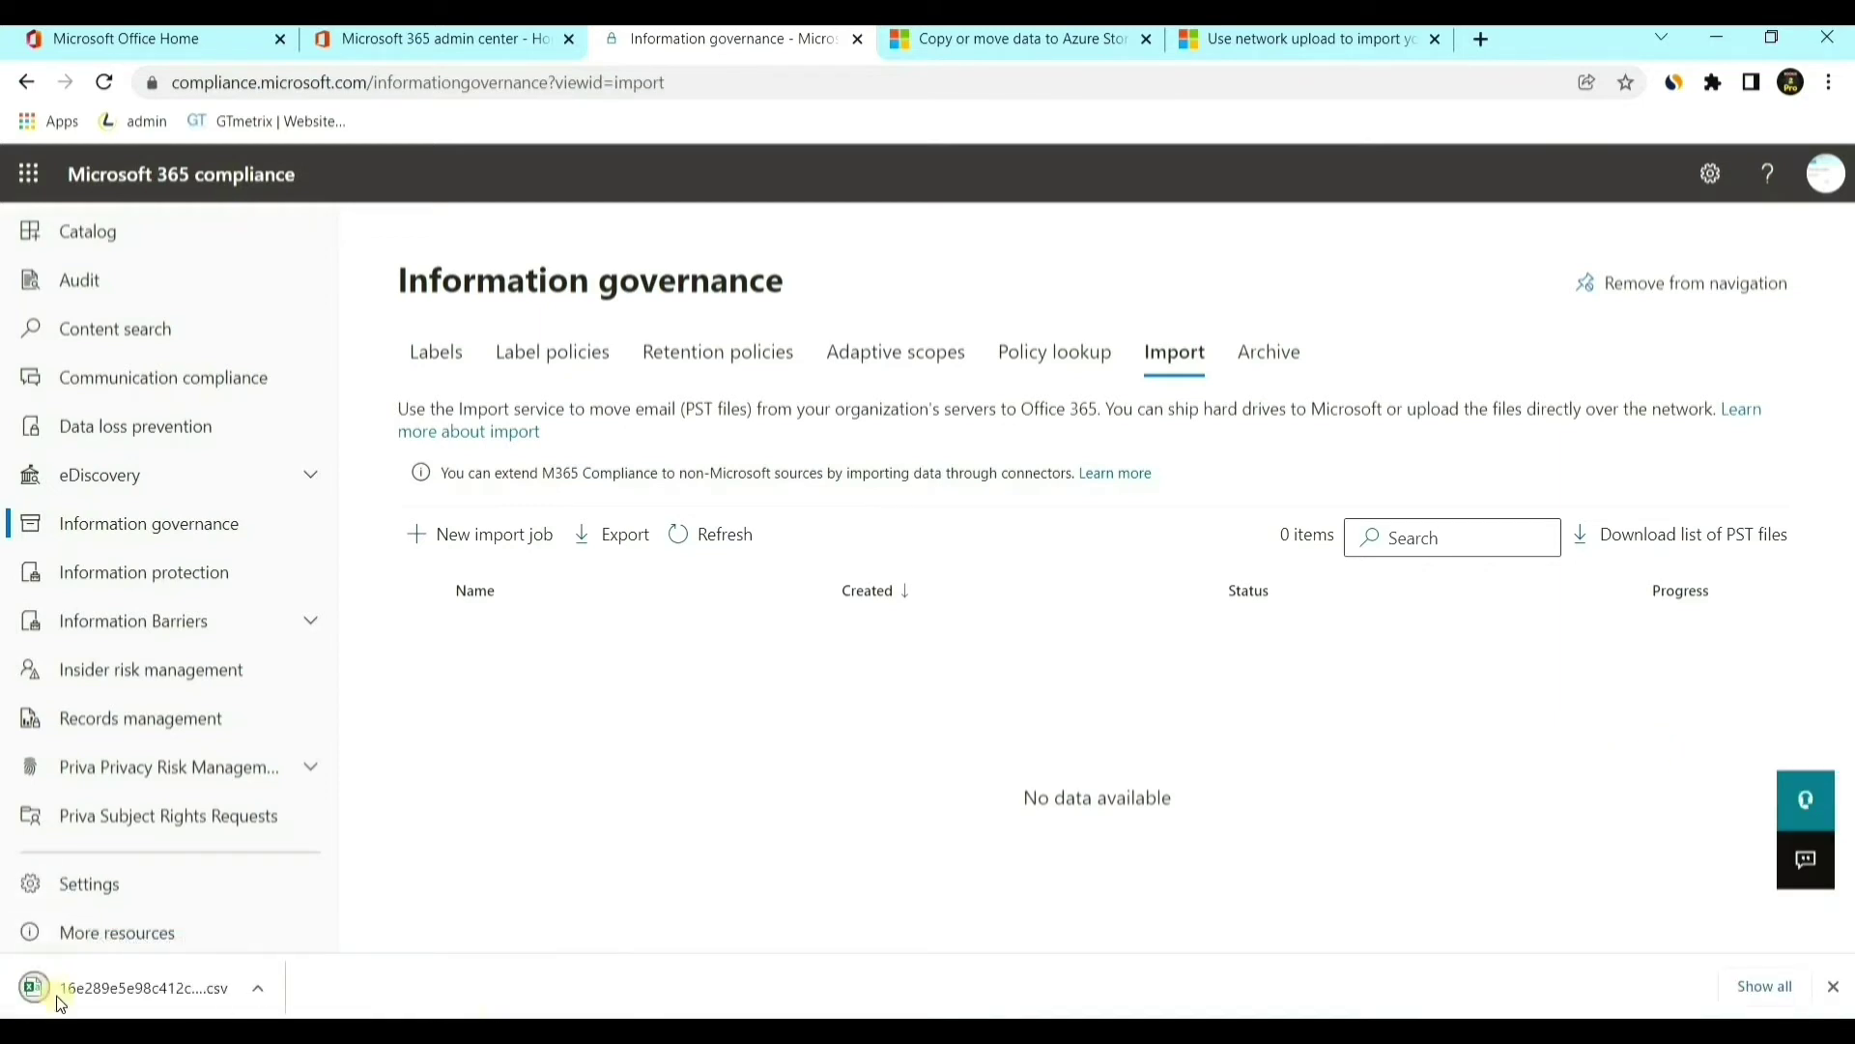
left_click(74, 995)
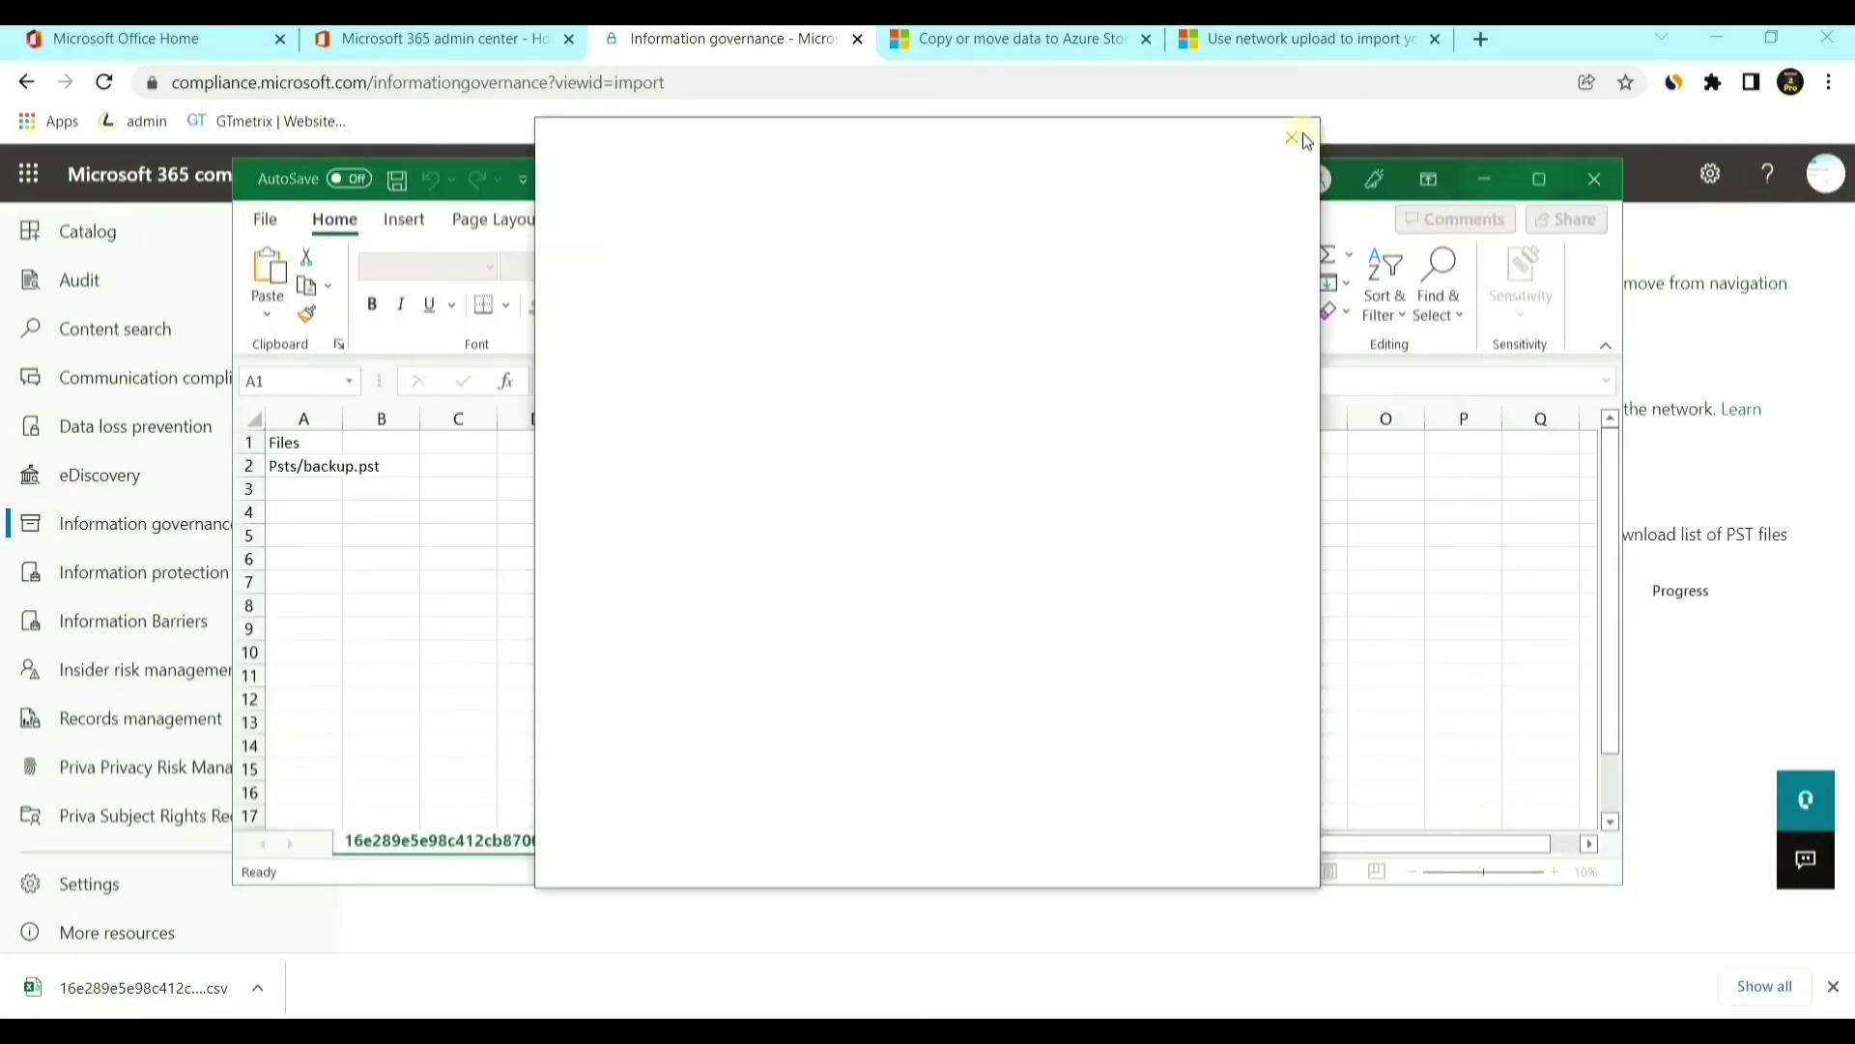
left_click(1295, 139)
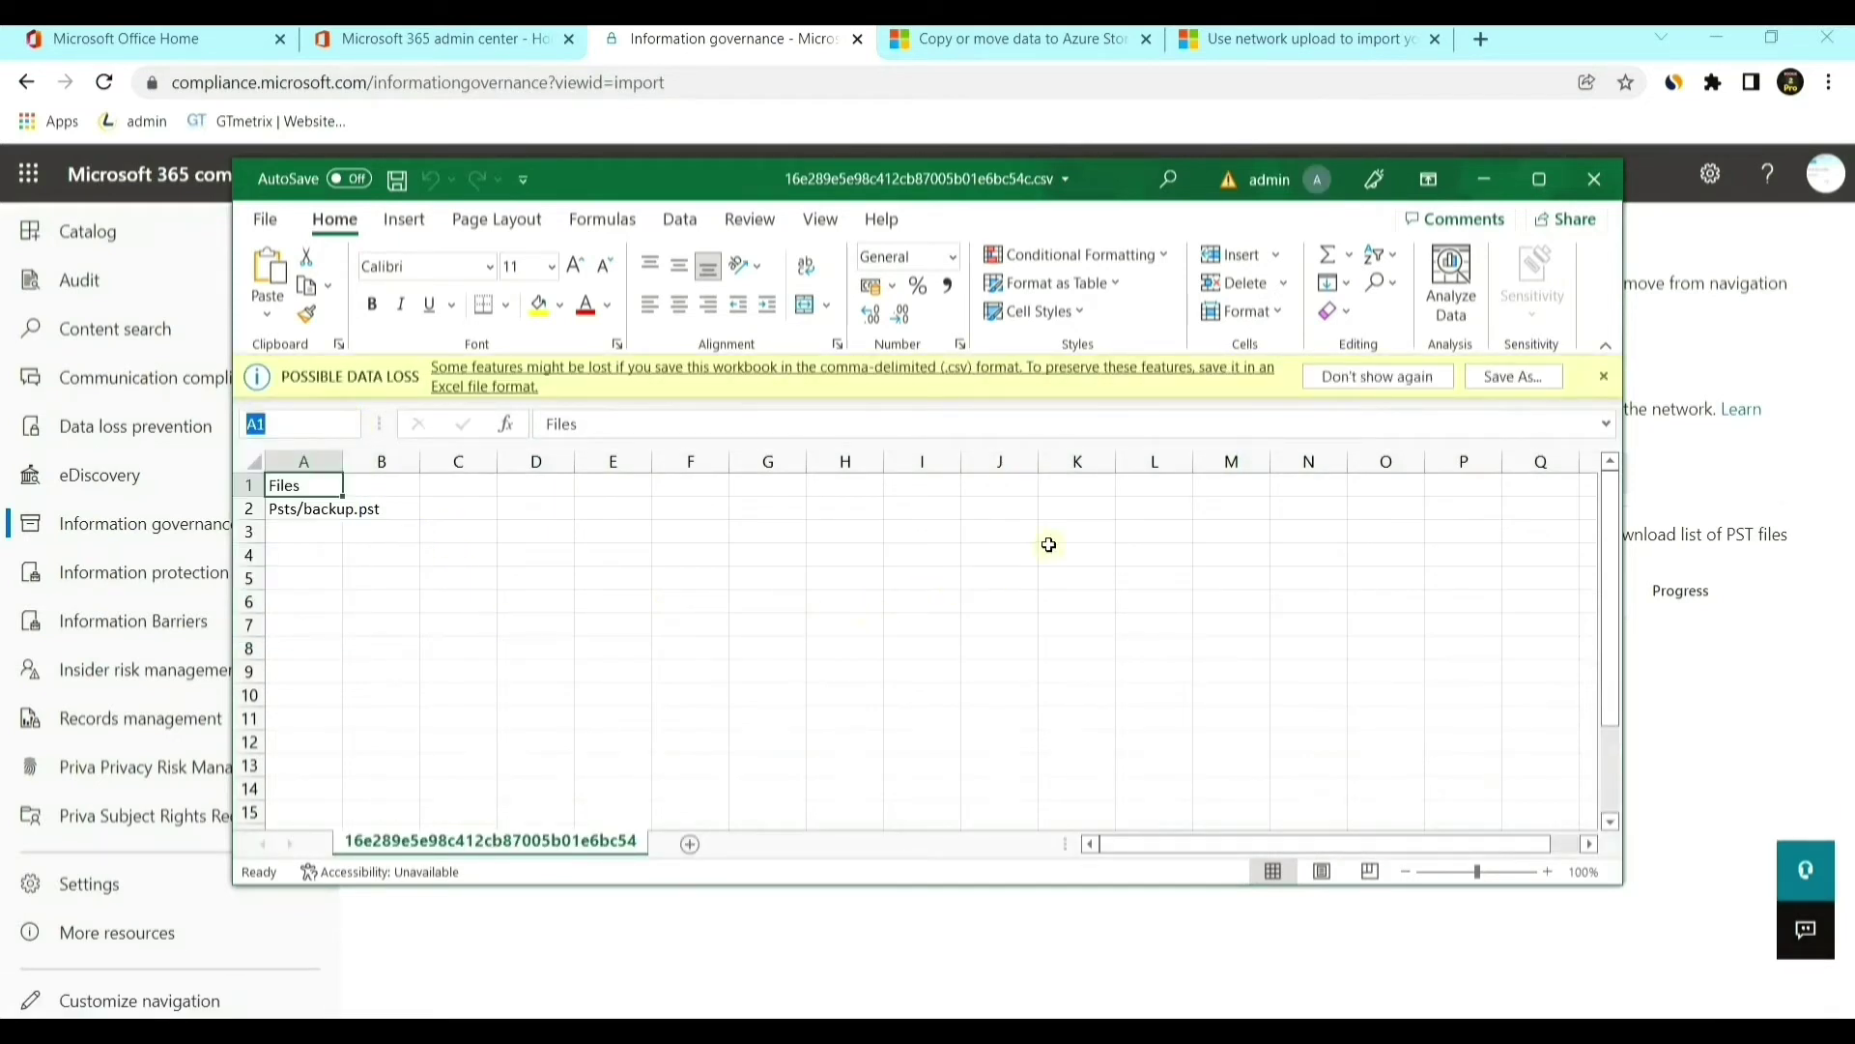
left_click(536, 624)
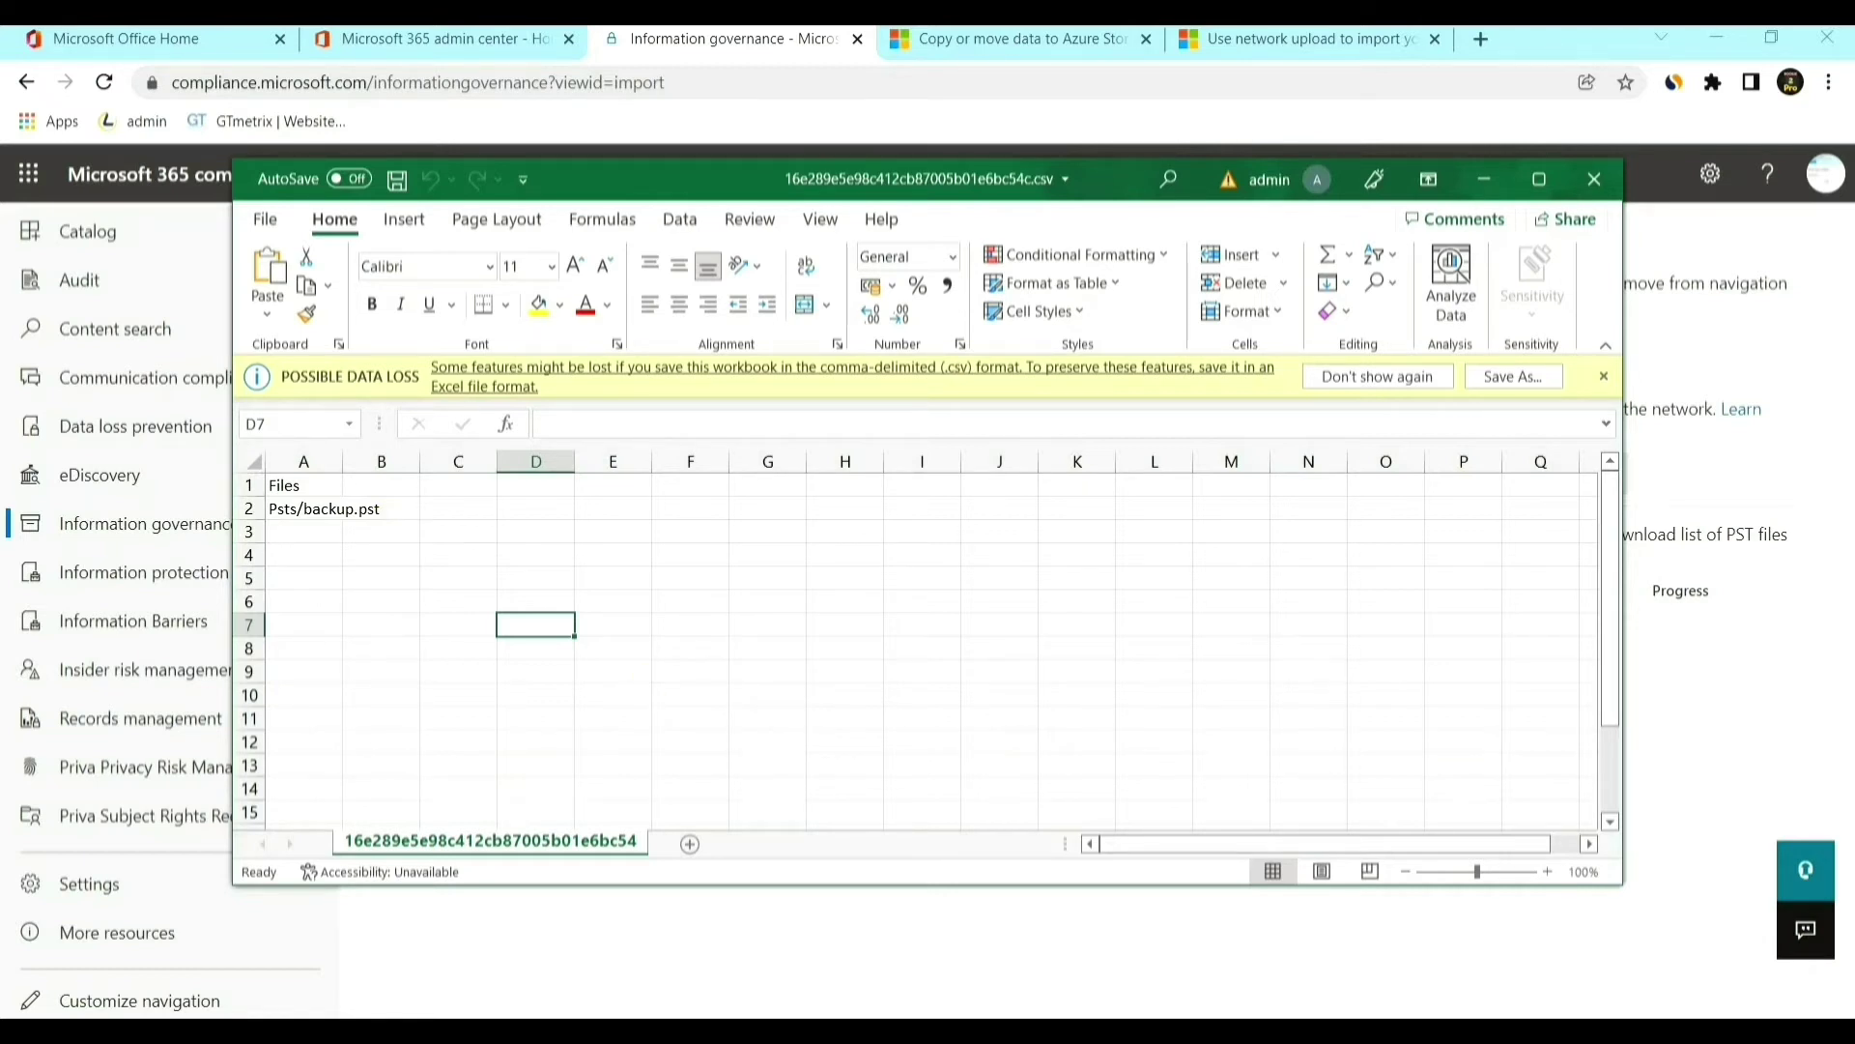
- Compare the file list in the downloaded CSV with the pstuser2 folder under Psts in File Explorer
key("alt+Tab")
double_click(607, 431)
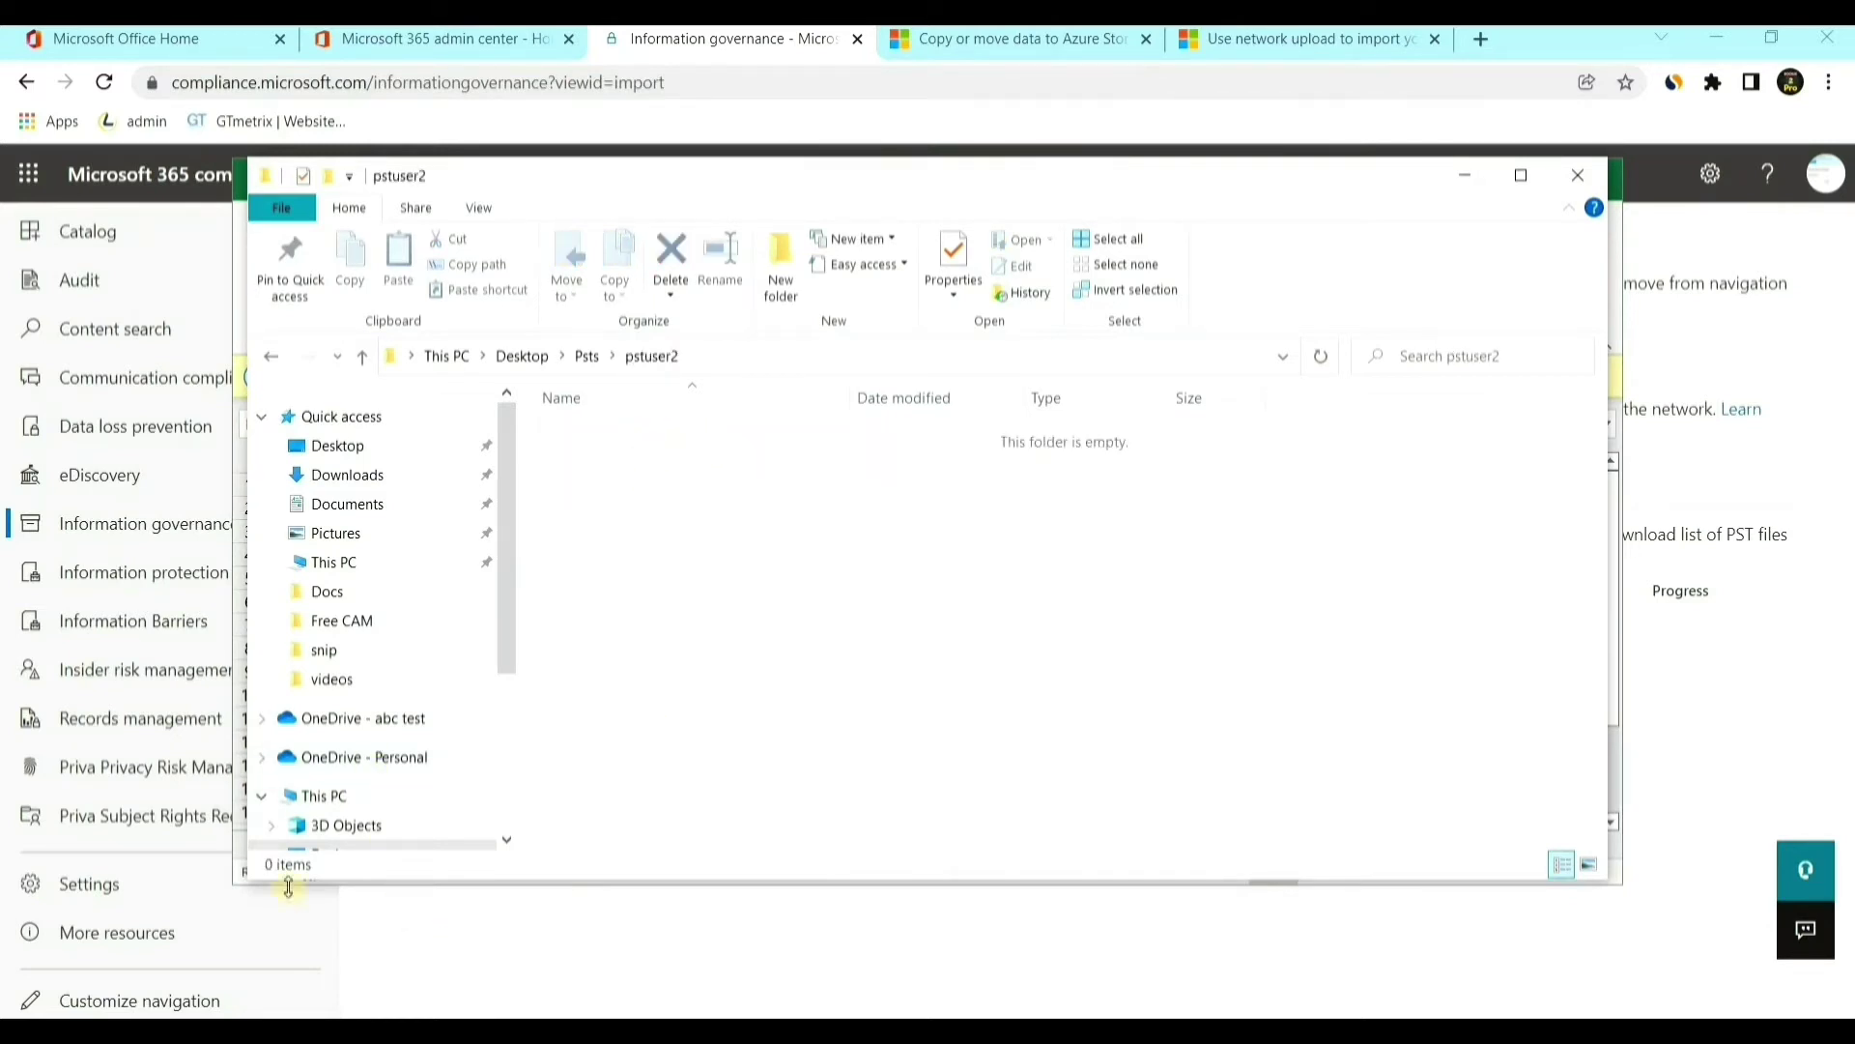
left_click(239, 850)
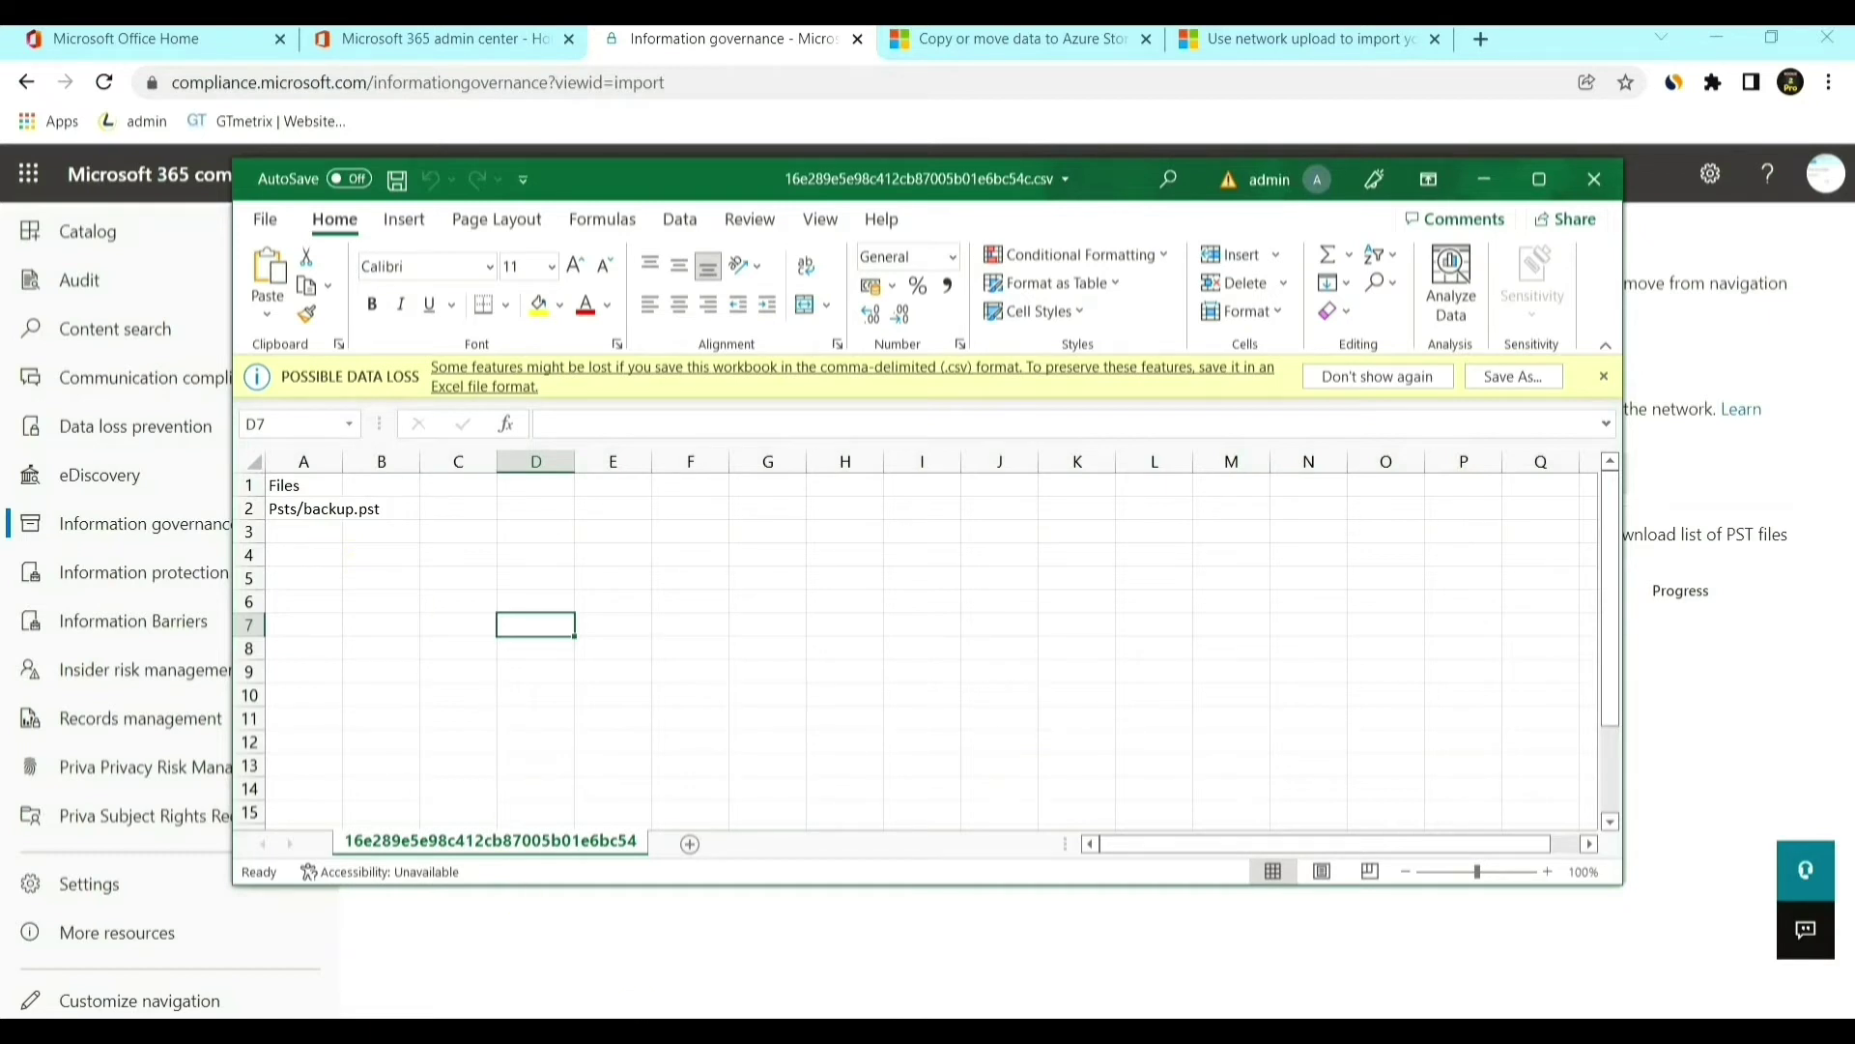
key("alt+Tab")
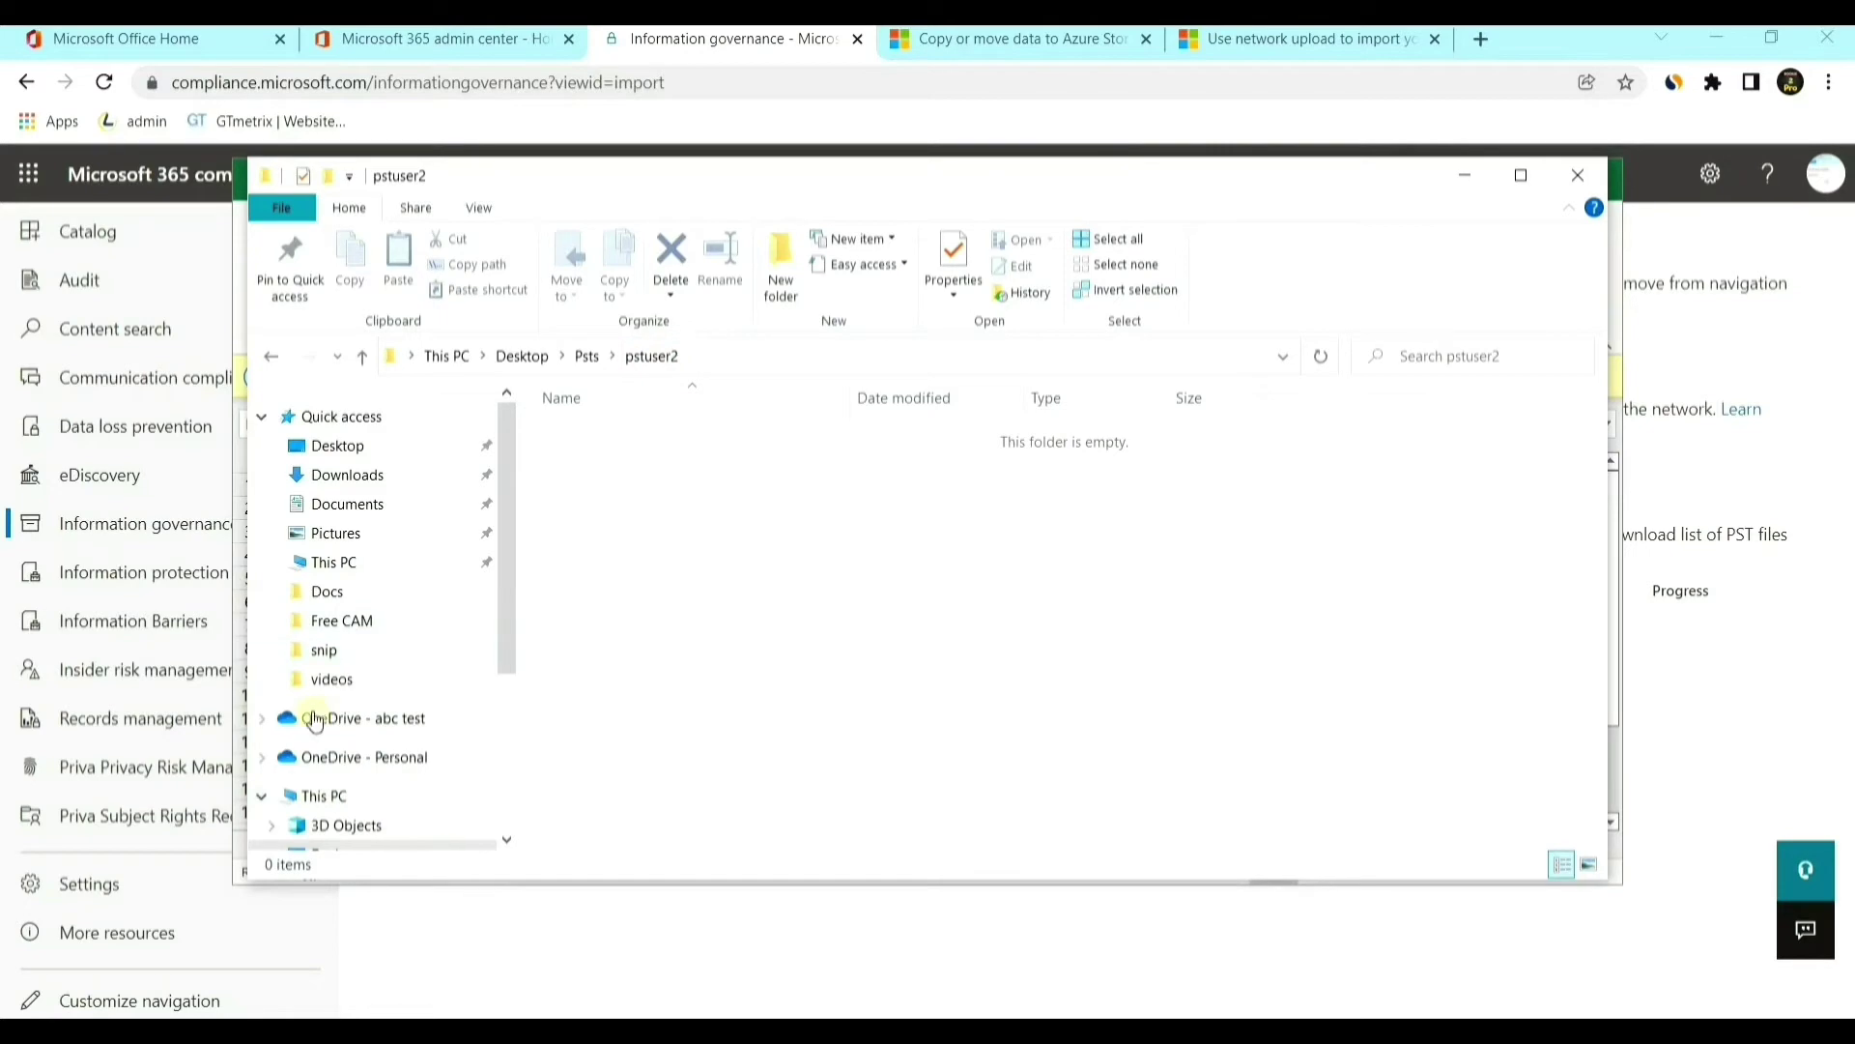
key("alt+Tab")
key("alt+Tab")
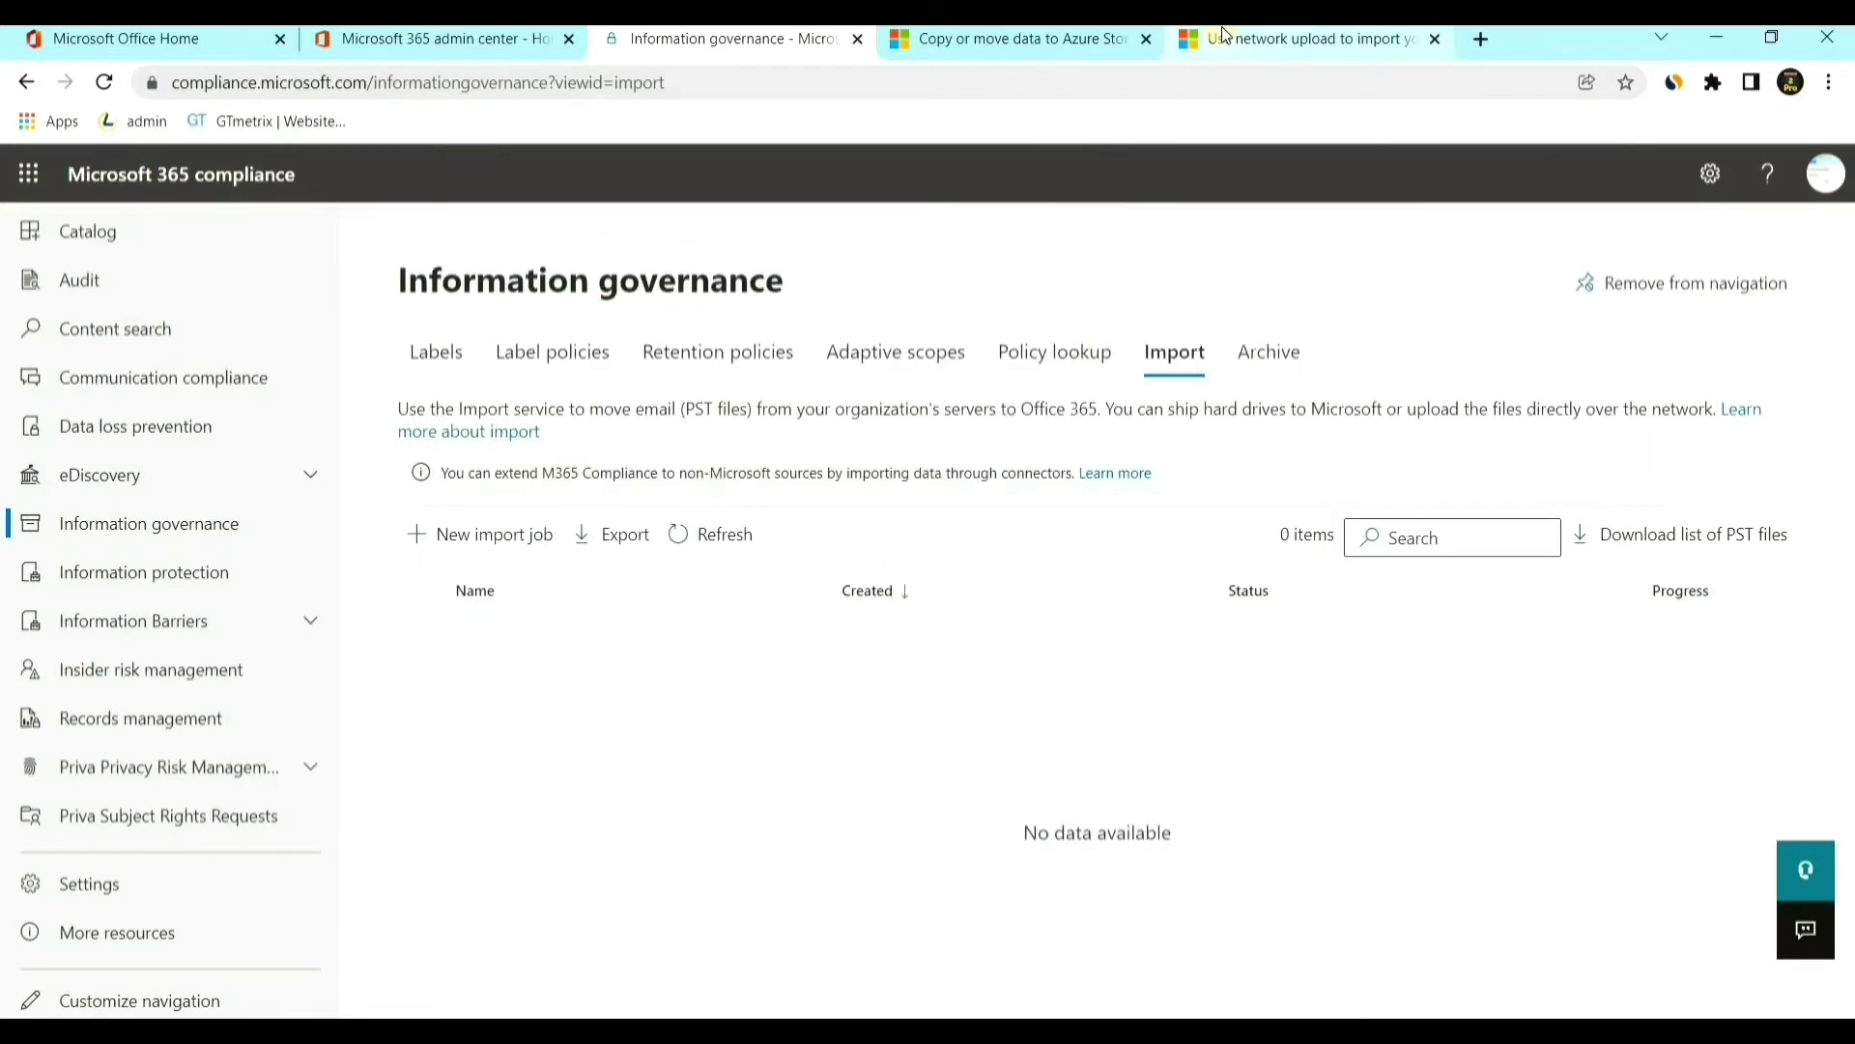
- Download the PST Import mapping file from Step 4 of the network upload article and open PstImportMappingFile.csv in Excel
left_click(1295, 39)
scroll(723, 822, "up", 10)
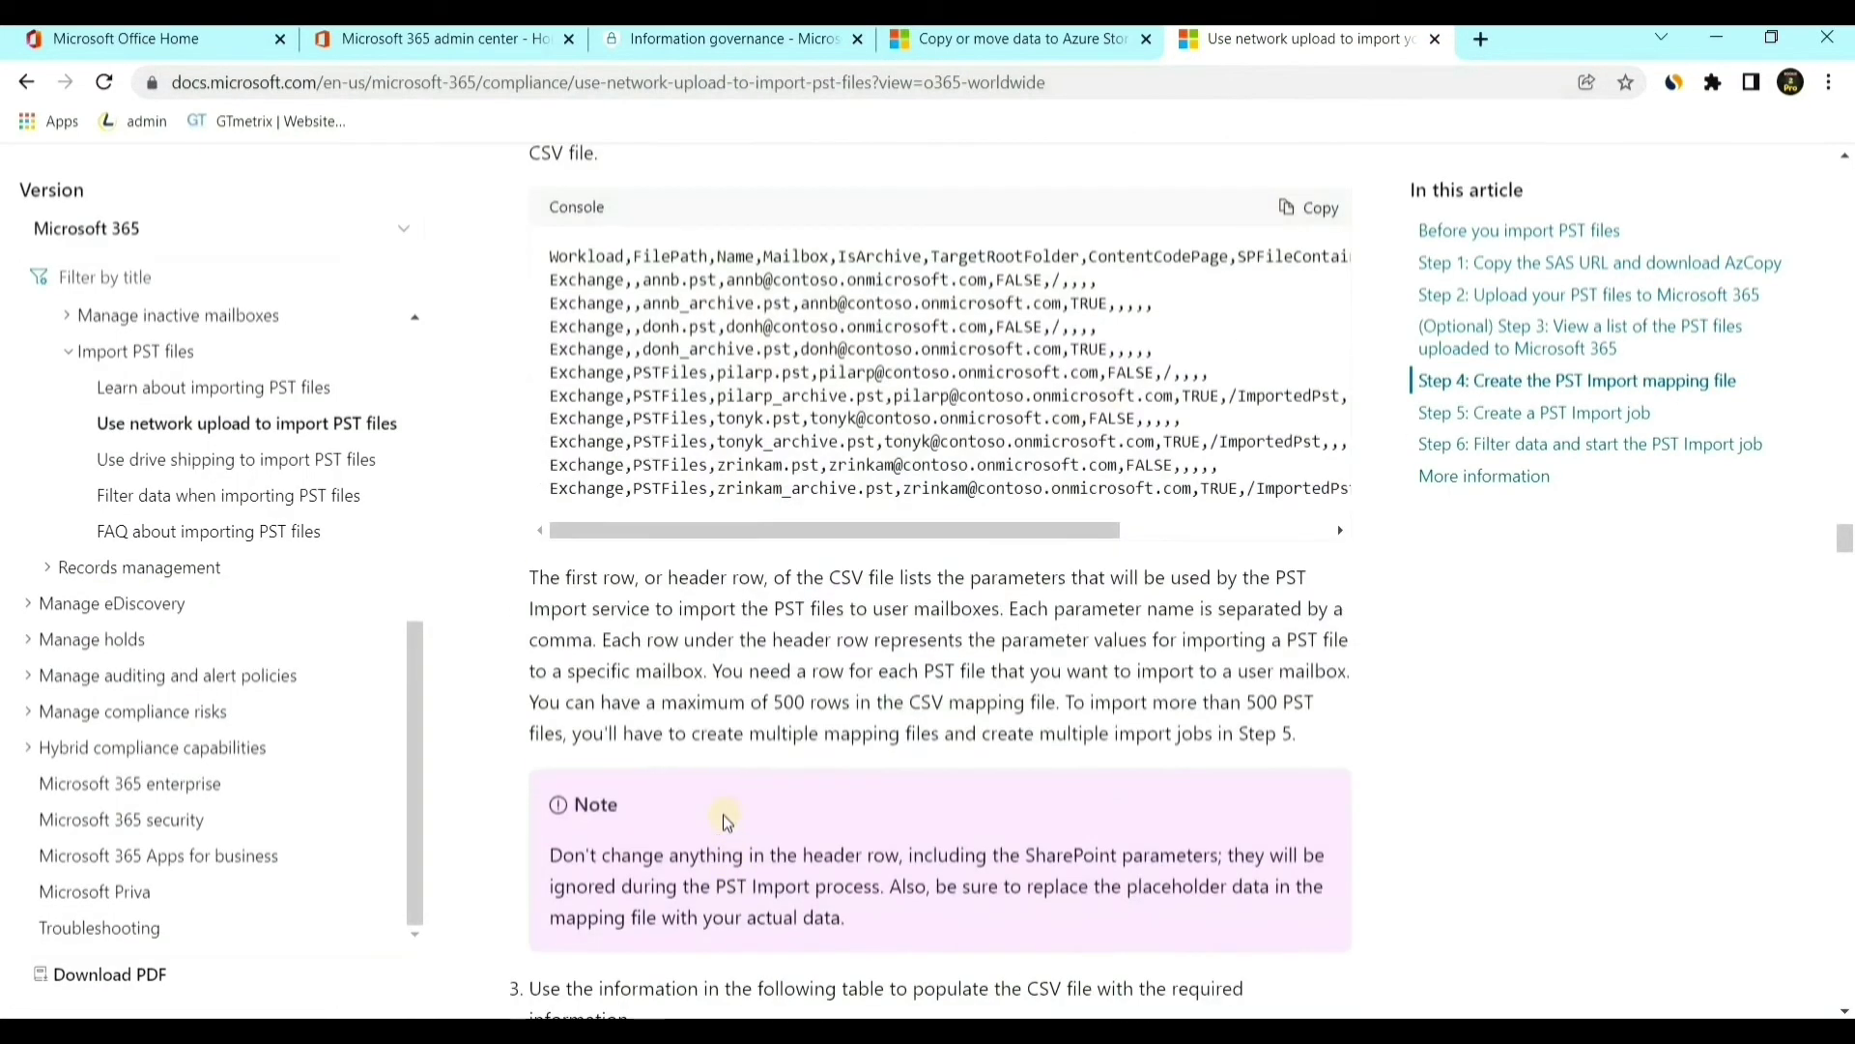
scroll(717, 810, "up", 5)
scroll(716, 810, "up", 3)
scroll(714, 817, "down", 3)
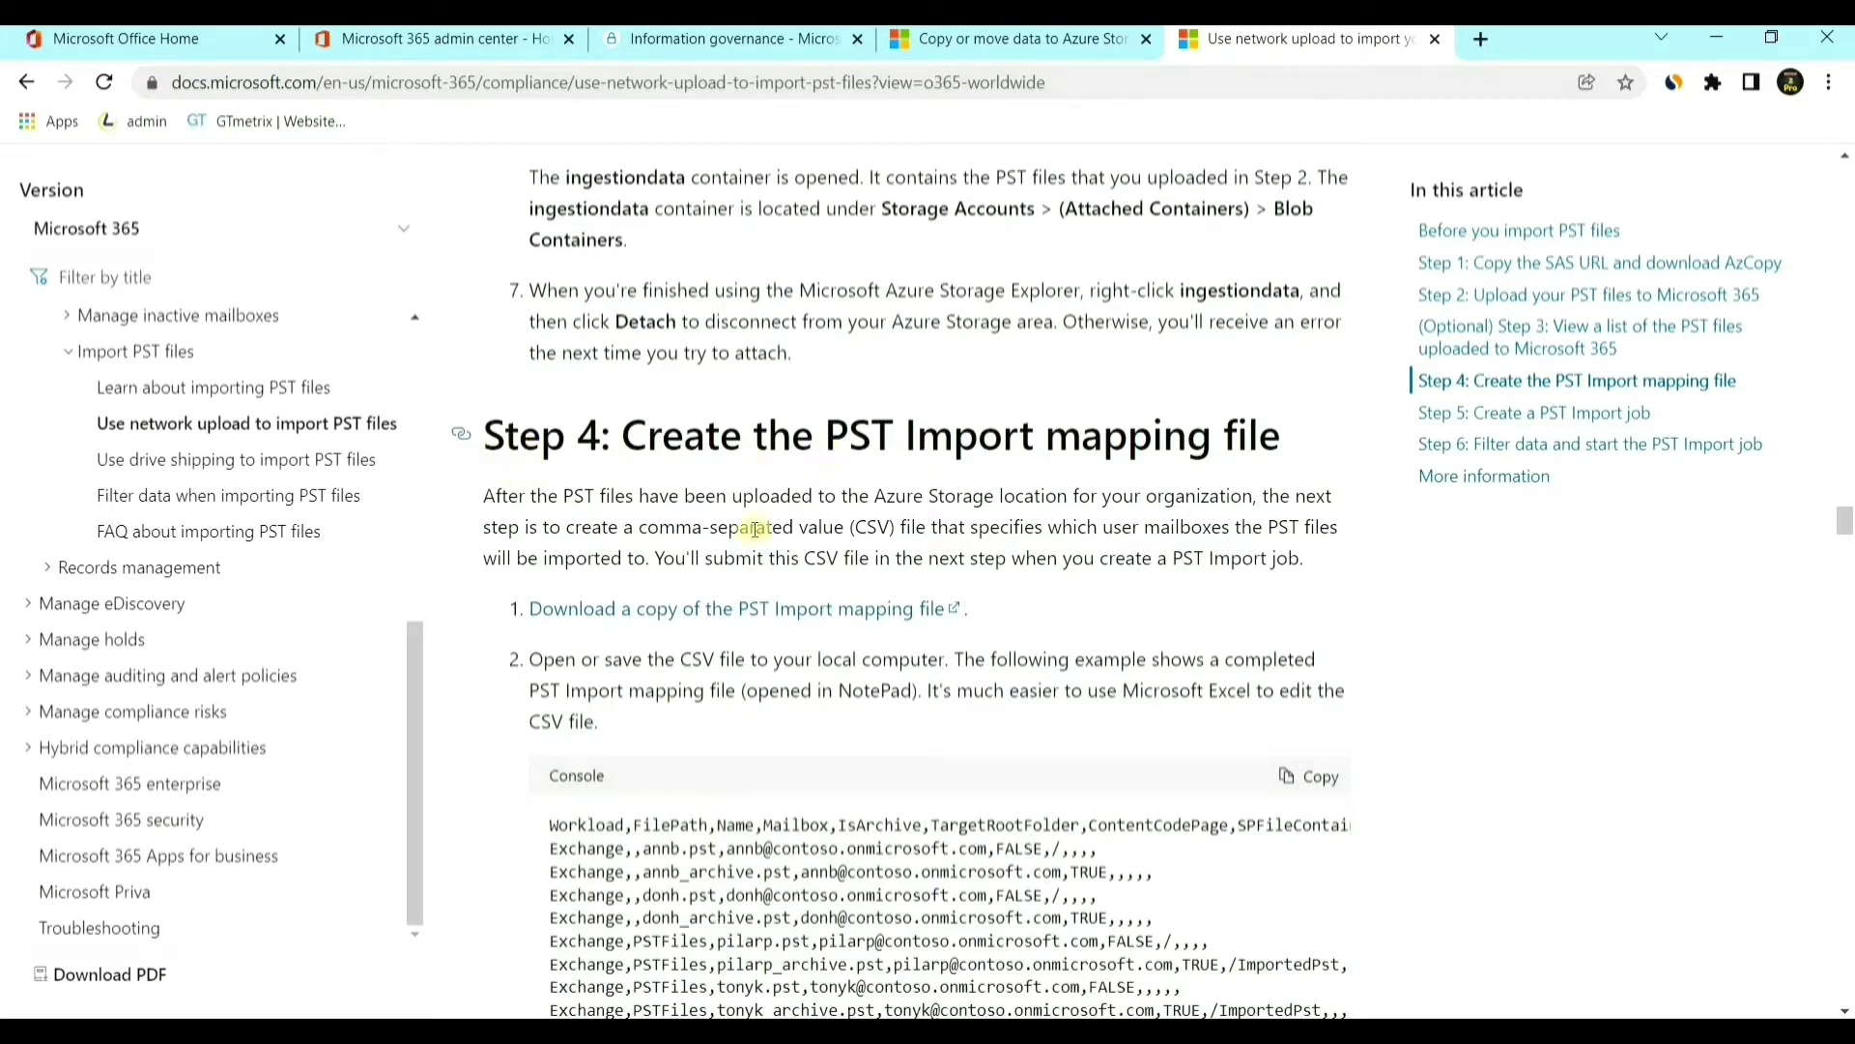
left_click(827, 610)
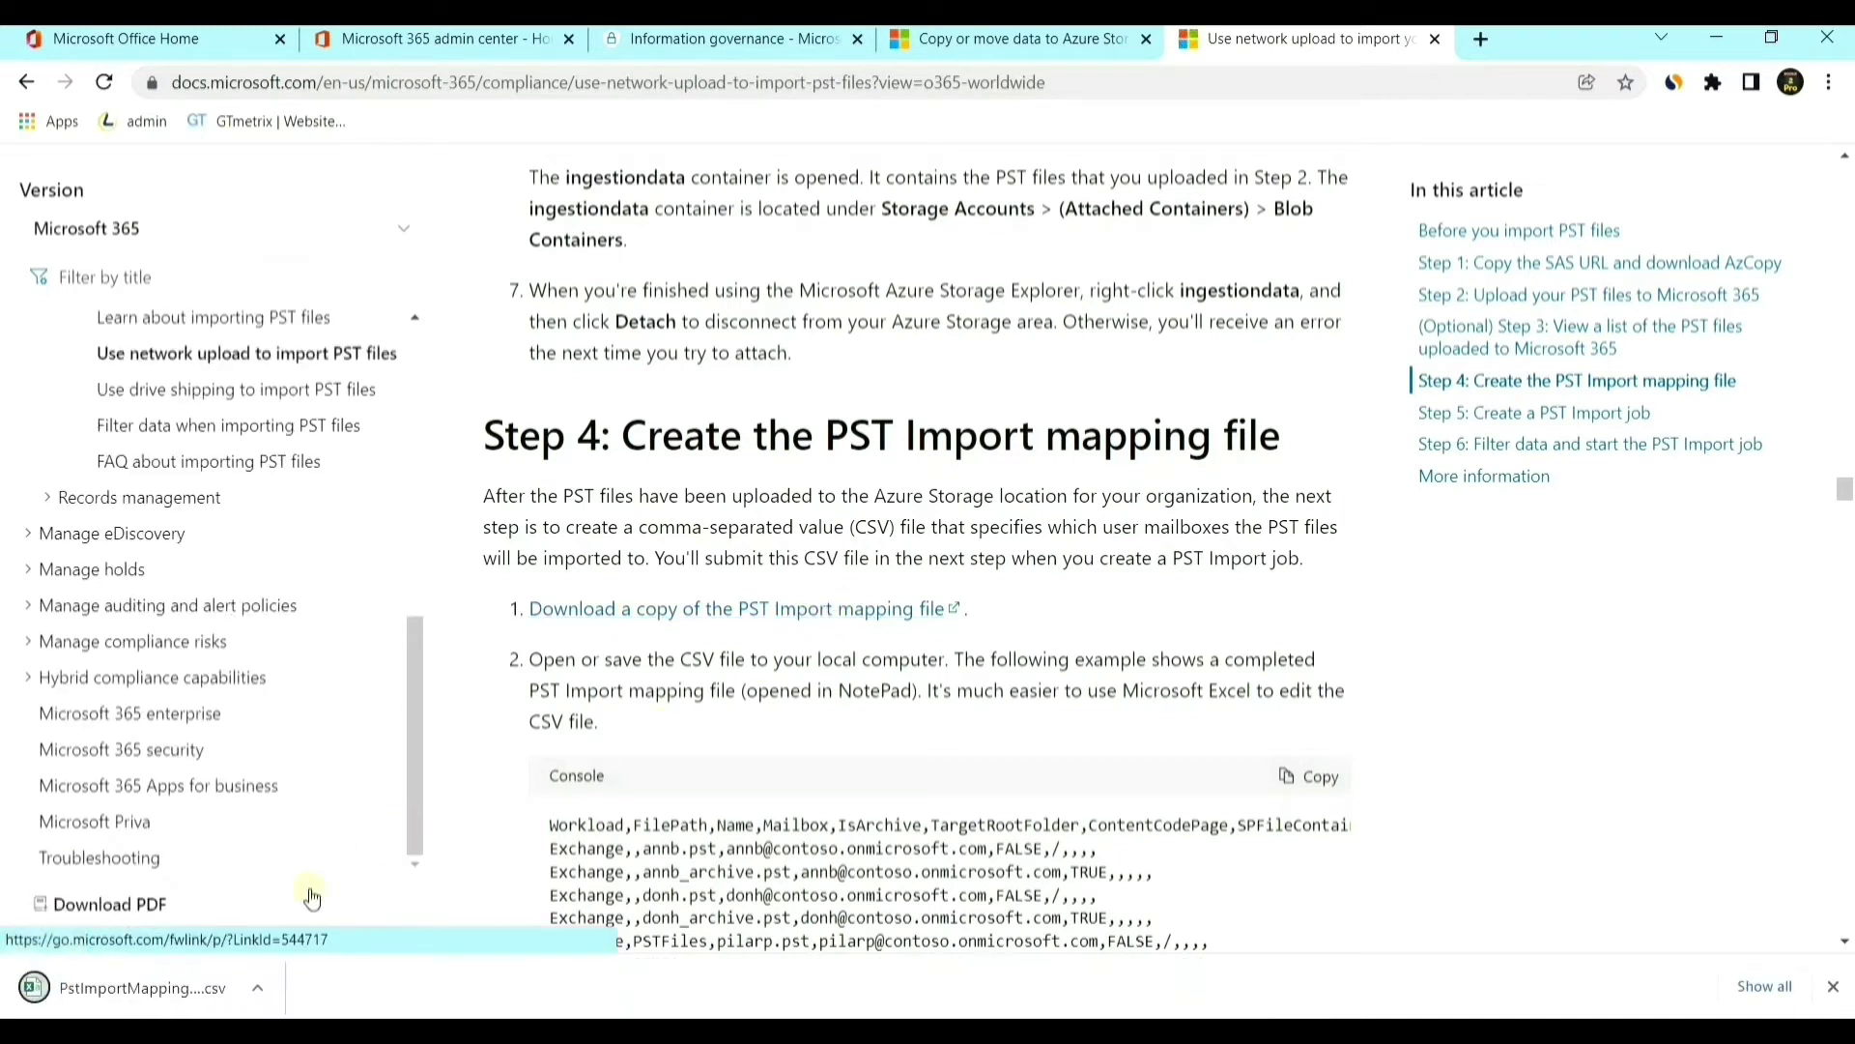
left_click(160, 988)
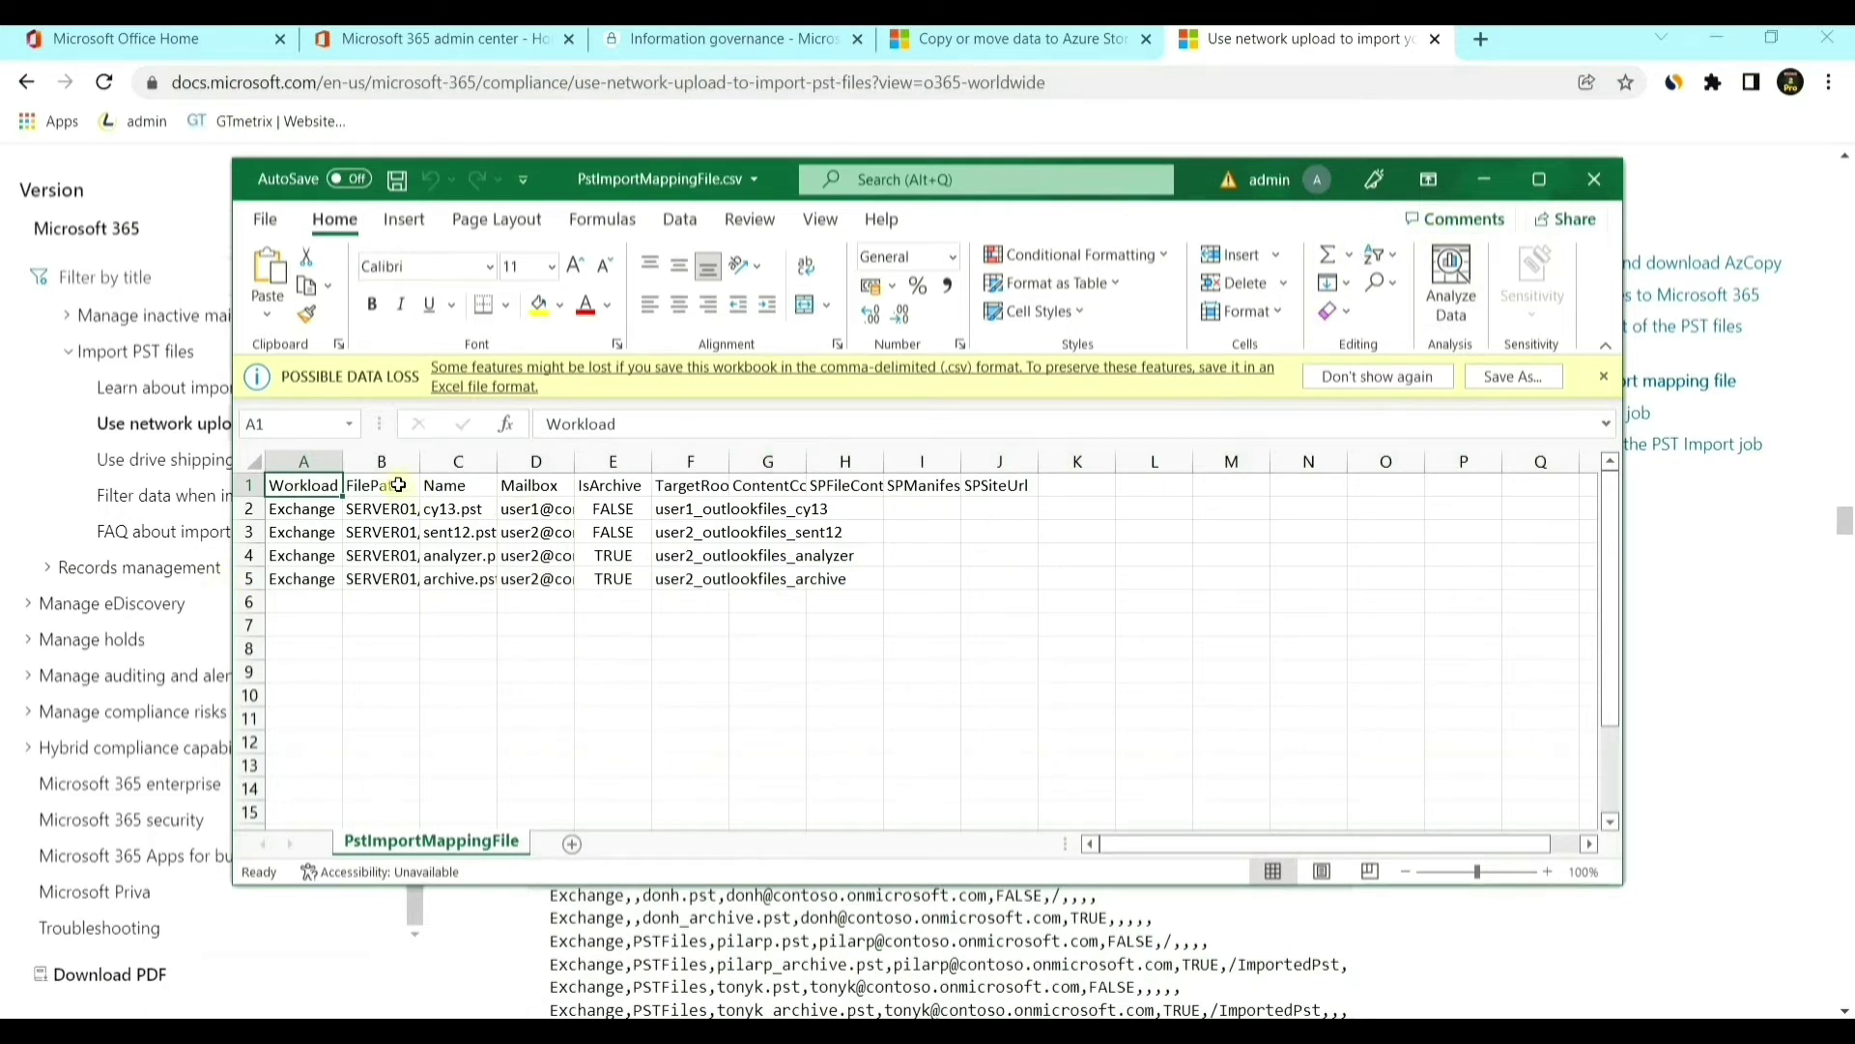
- Autofit the width of all columns in the PstImportMappingFile sheet
left_click(253, 462)
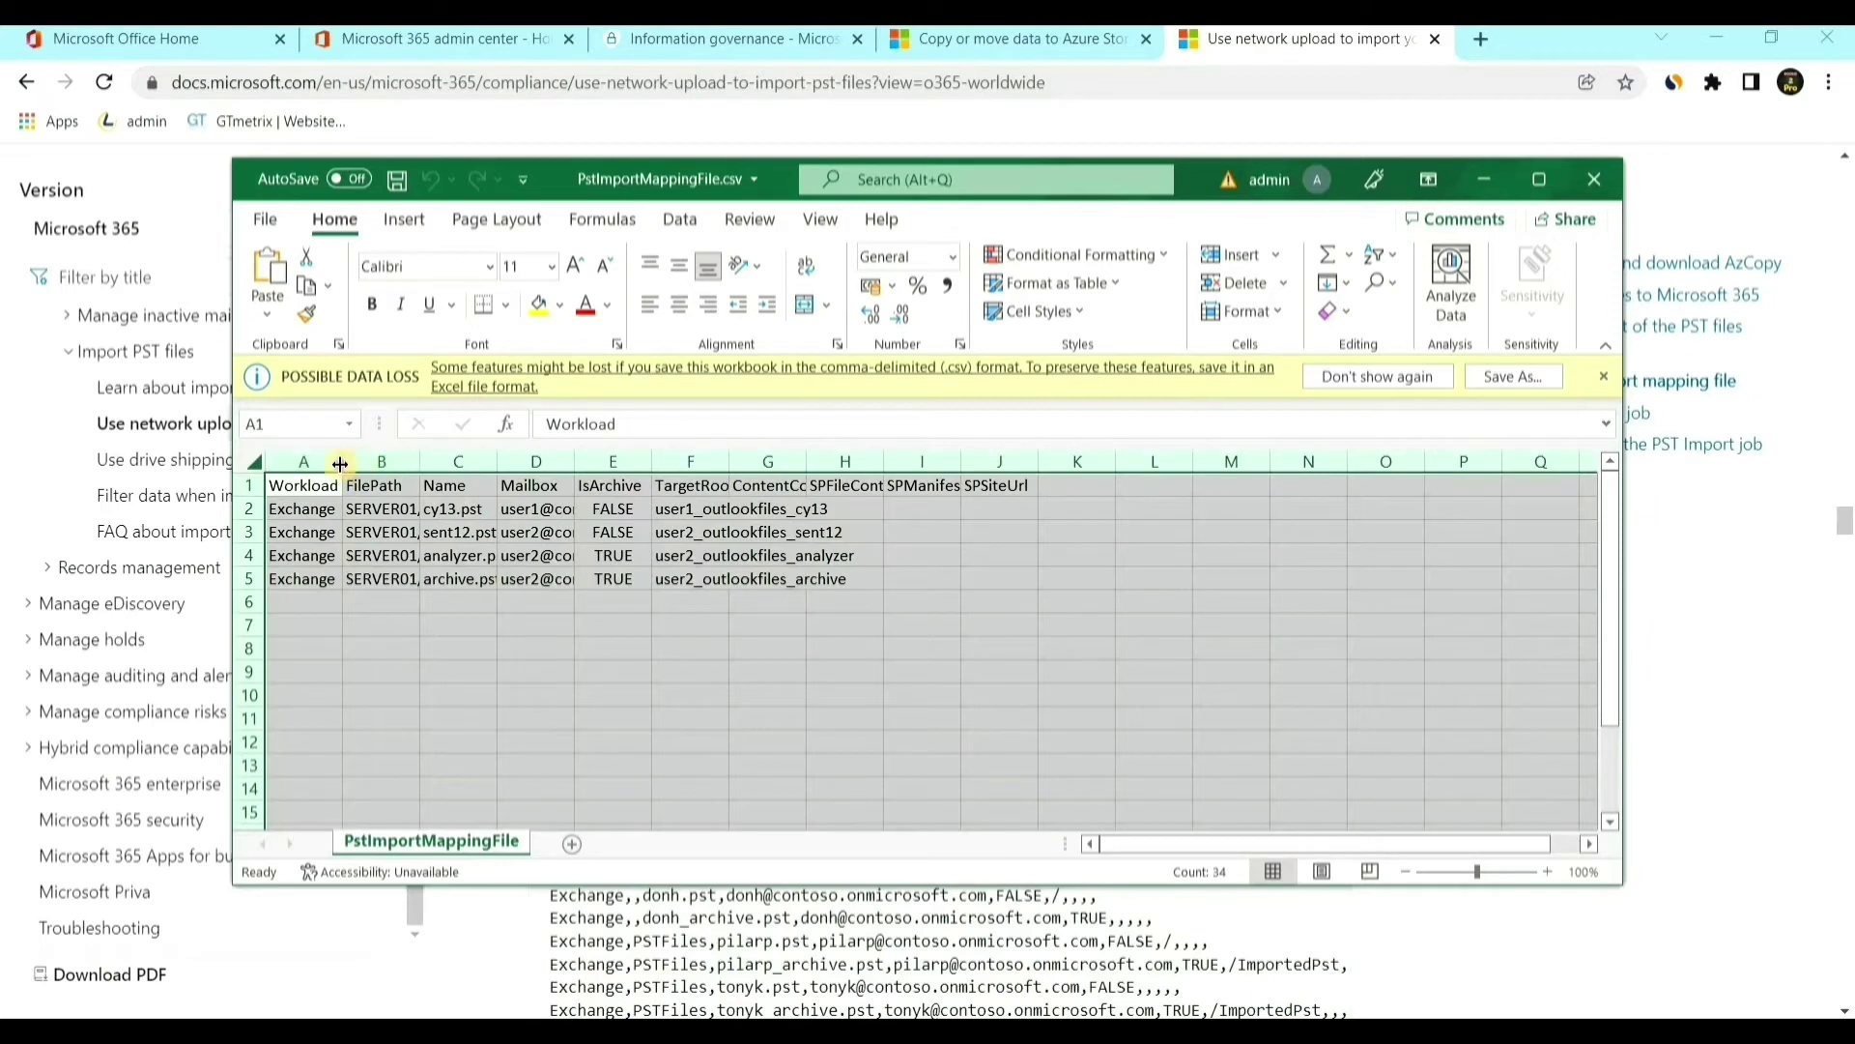
double_click(340, 464)
left_click(490, 650)
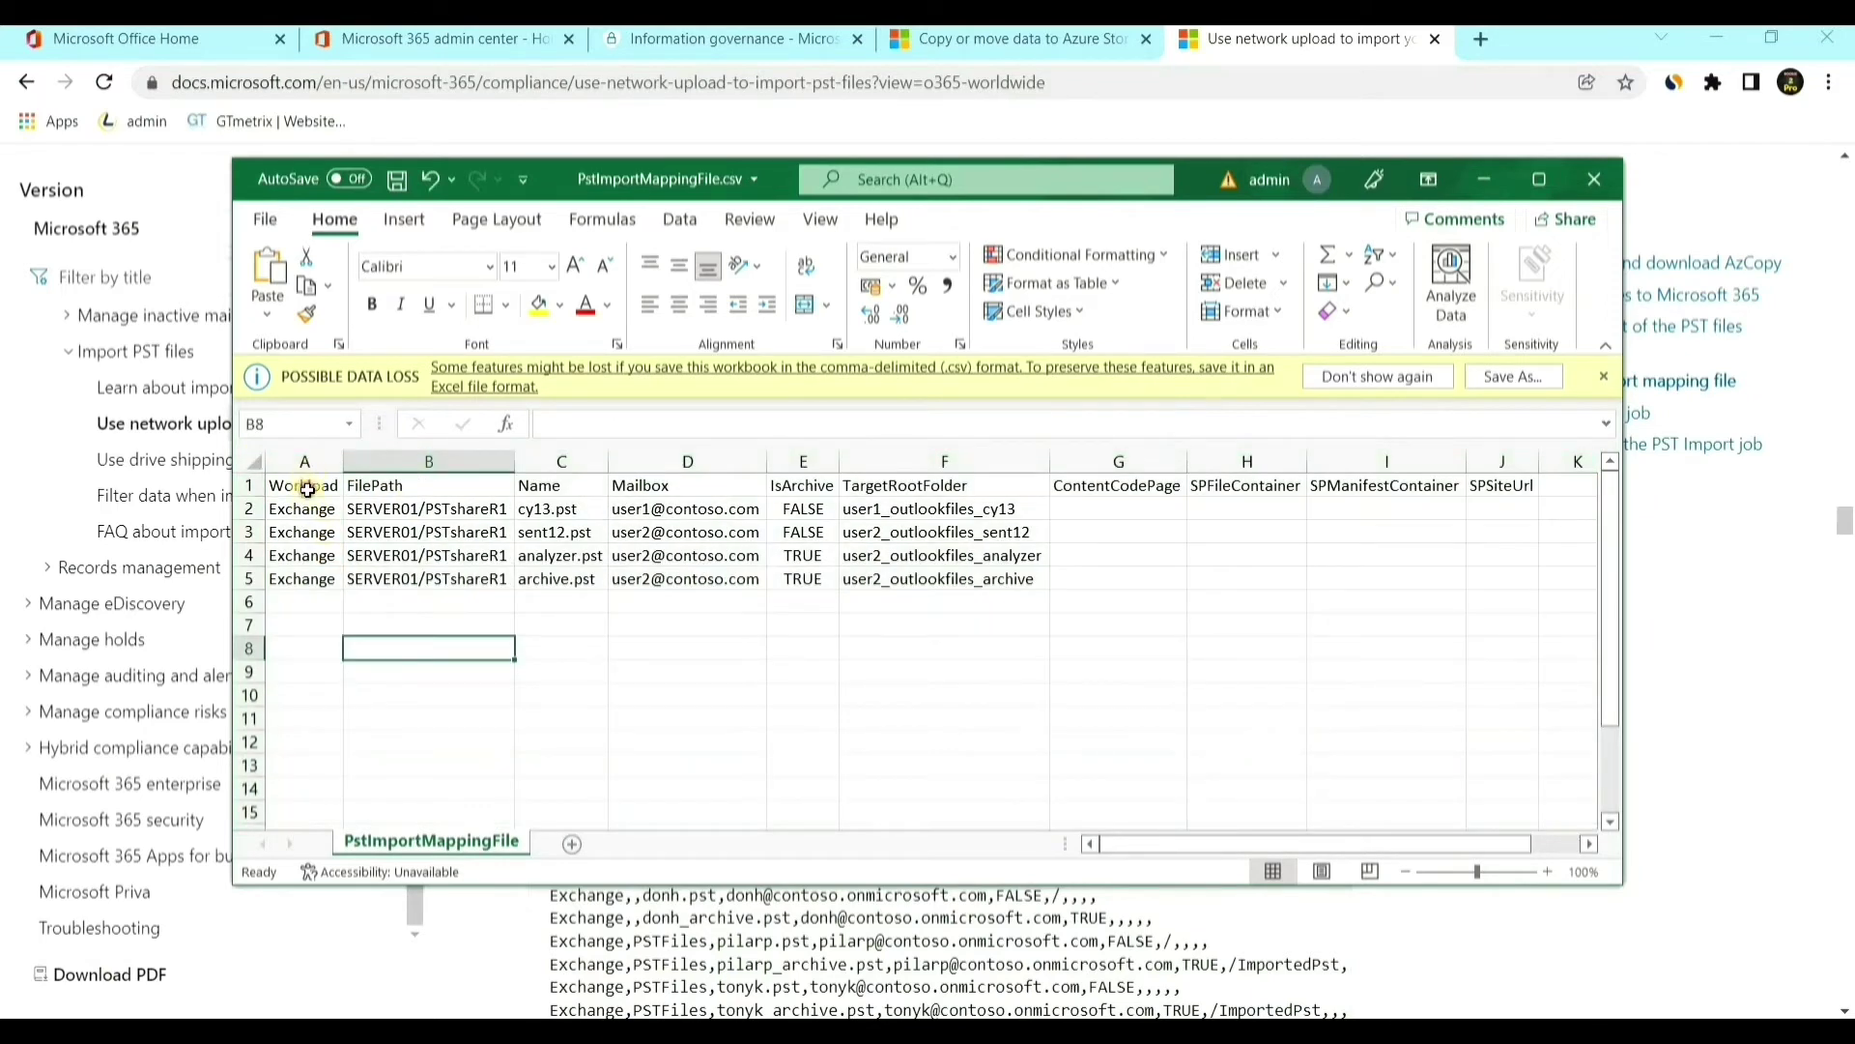
- Examine the sample entries in the Workload, FilePath and Name columns of the mapping file
left_click_drag(307, 490, 317, 576)
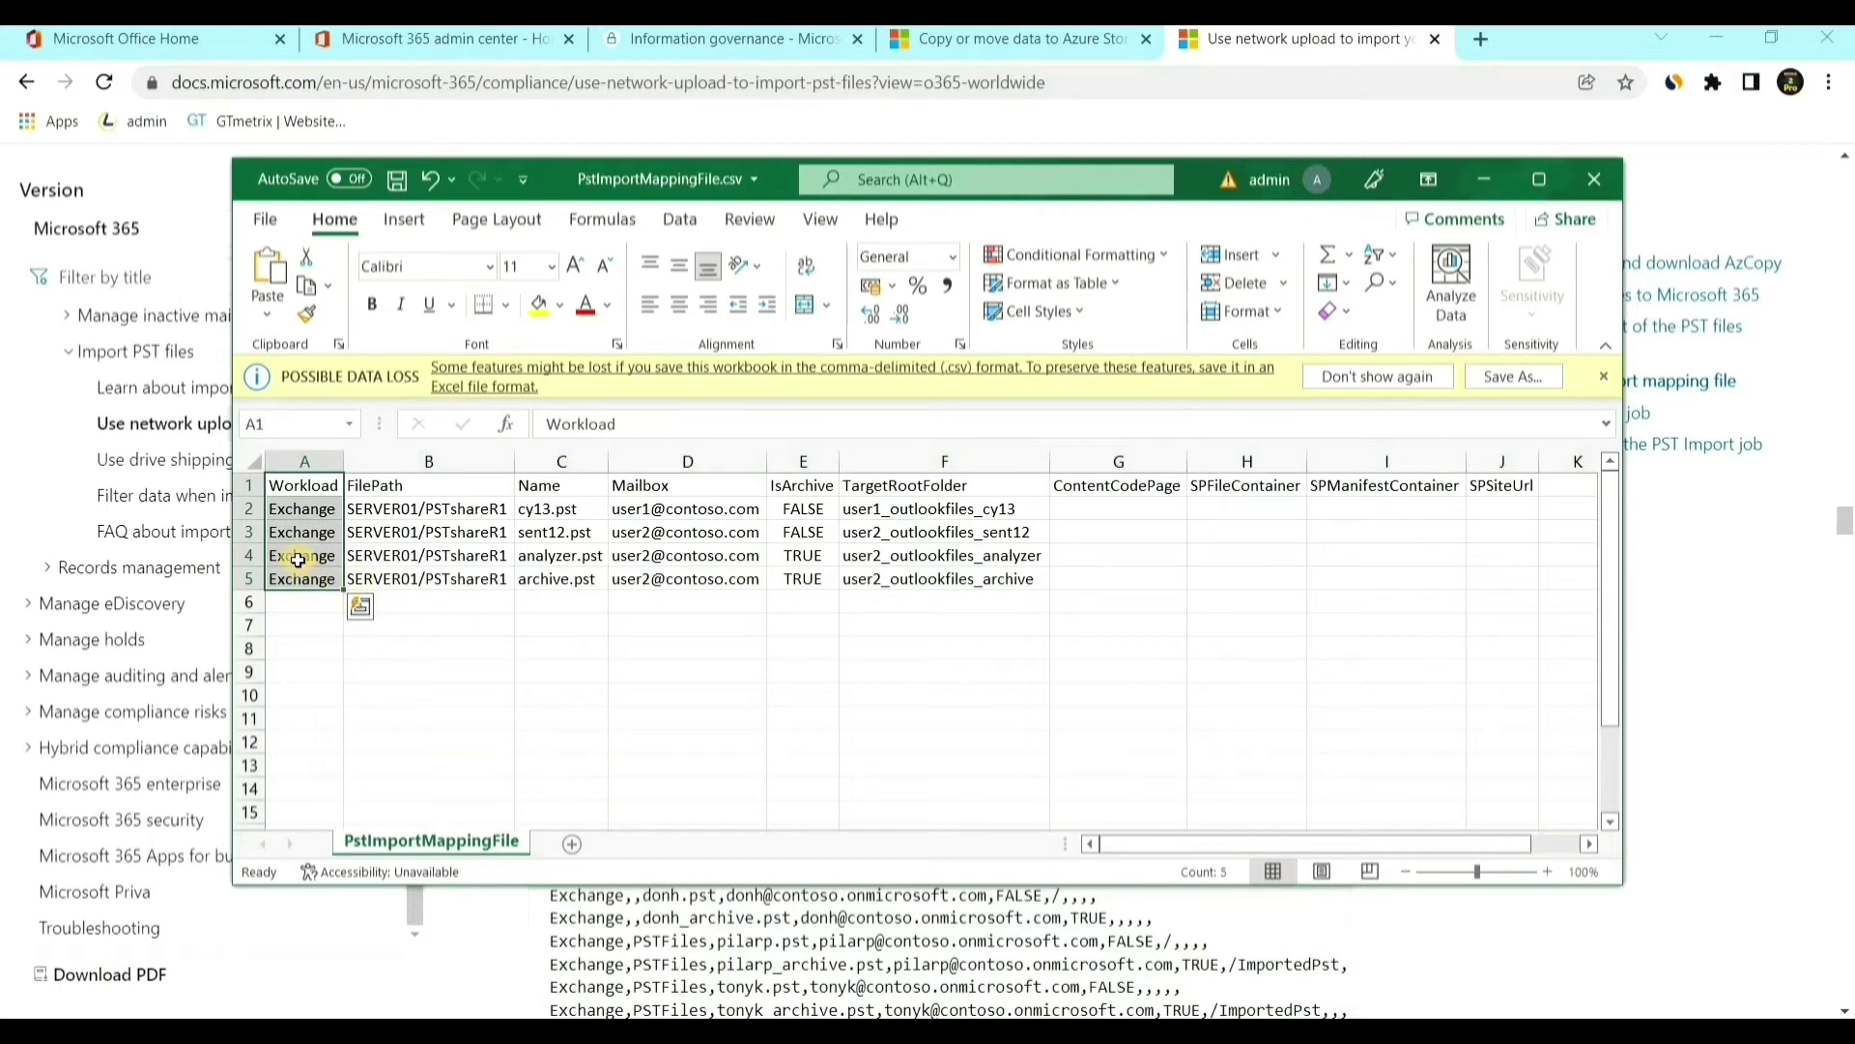
left_click(305, 624)
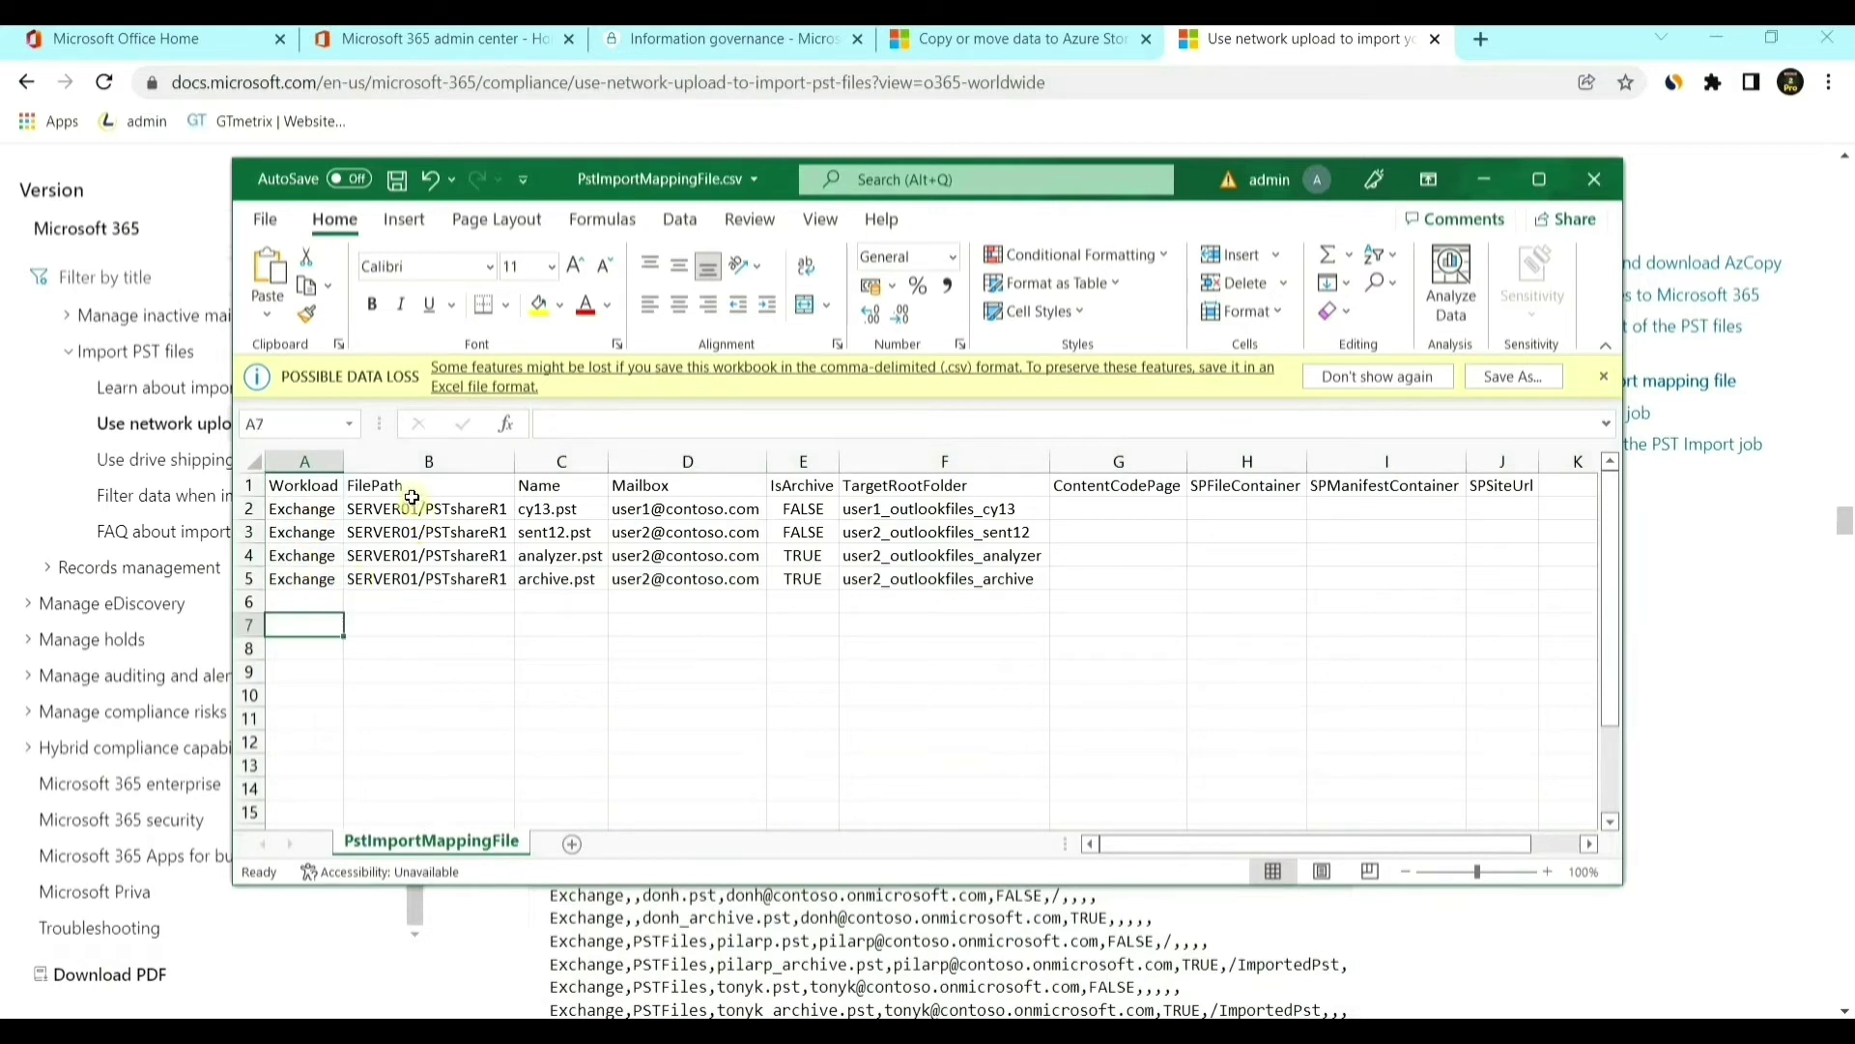
left_click_drag(412, 497, 418, 573)
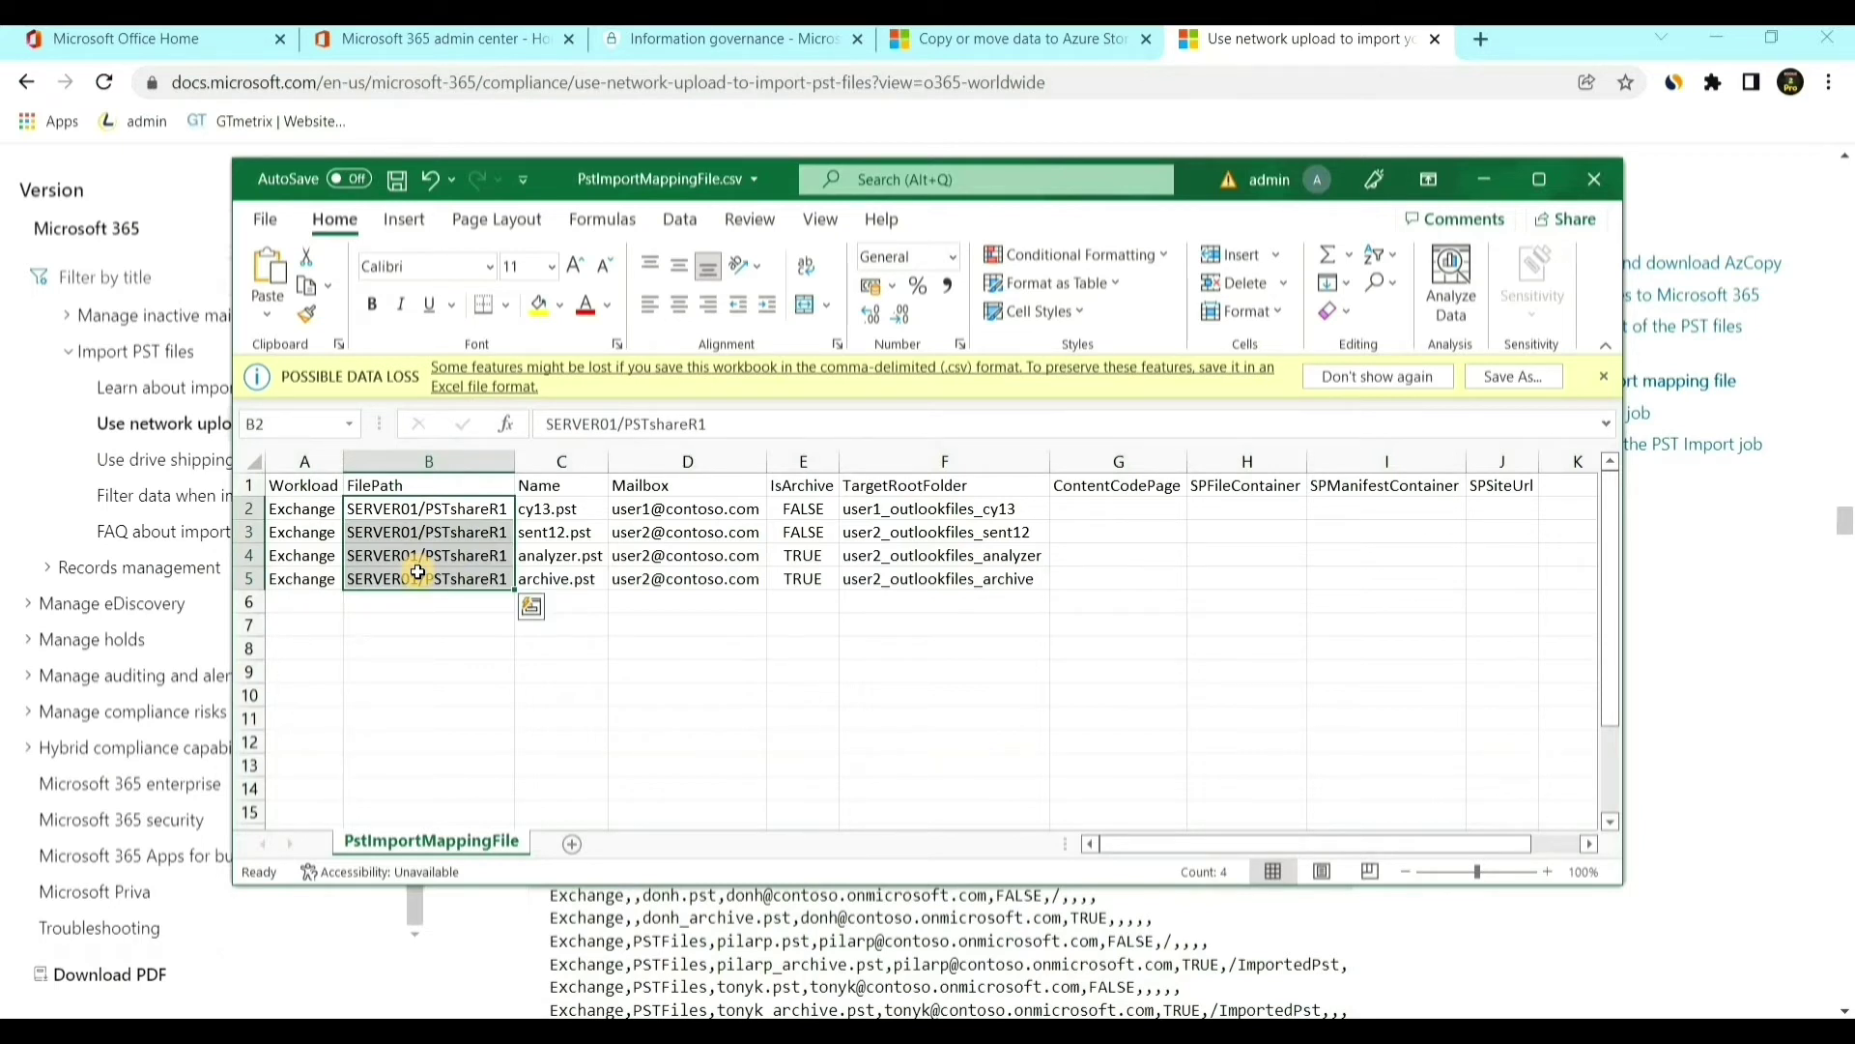
left_click(431, 620)
left_click_drag(417, 507, 423, 580)
left_click(432, 630)
left_click_drag(547, 513, 543, 578)
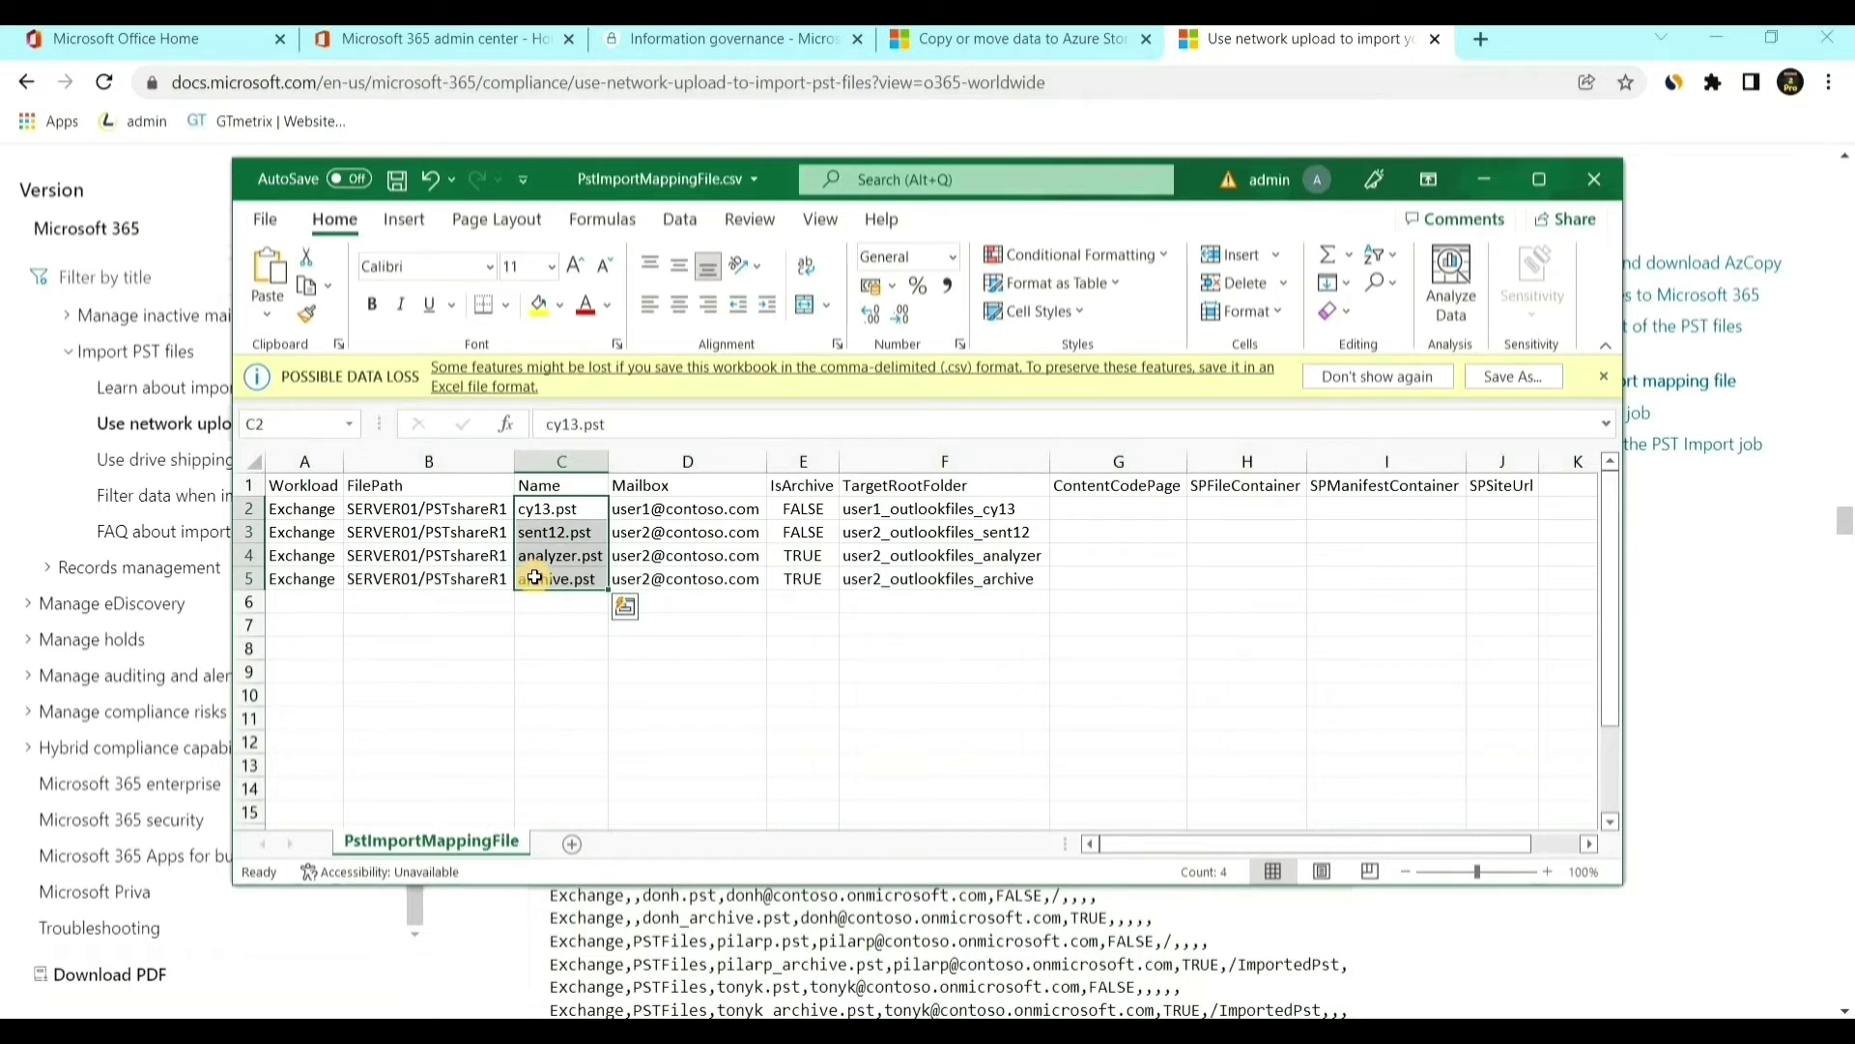
left_click(576, 639)
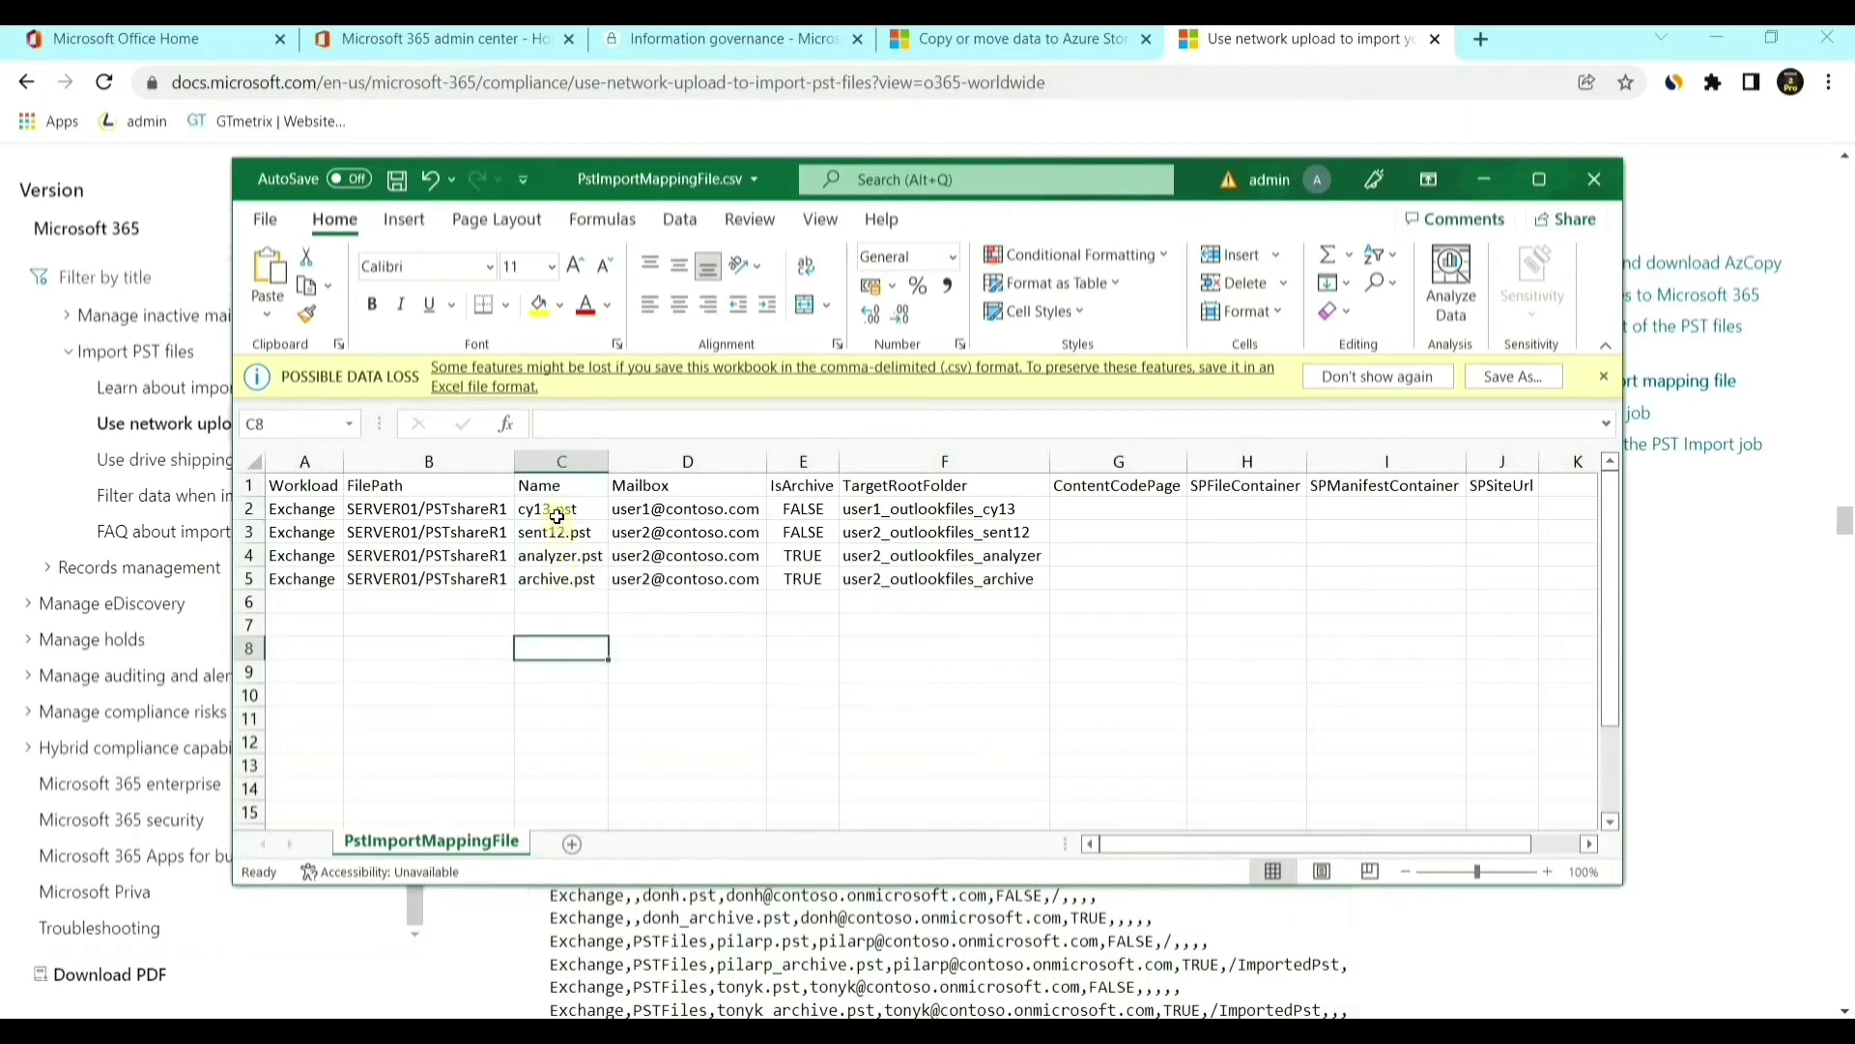
left_click_drag(557, 513, 570, 578)
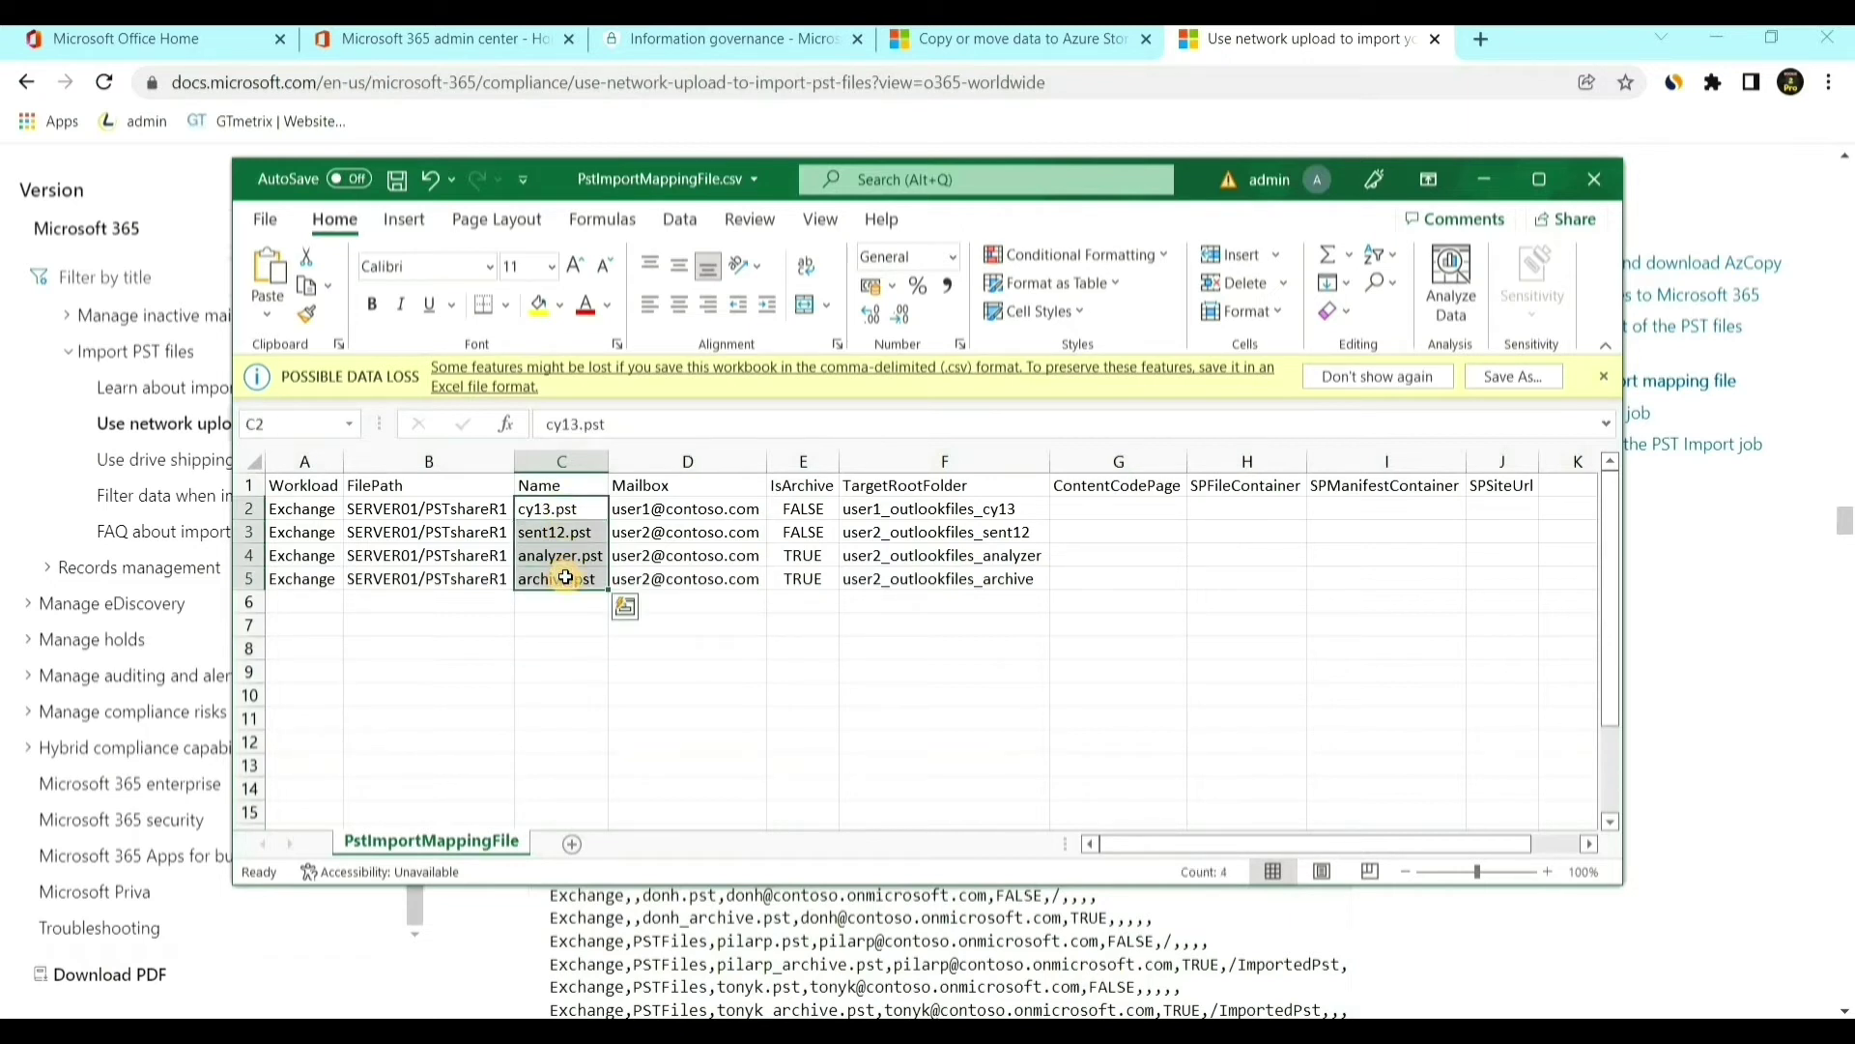
- Examine the sample entries in the Mailbox and IsArchive columns of the mapping file
left_click(650, 512)
left_click_drag(649, 513, 641, 570)
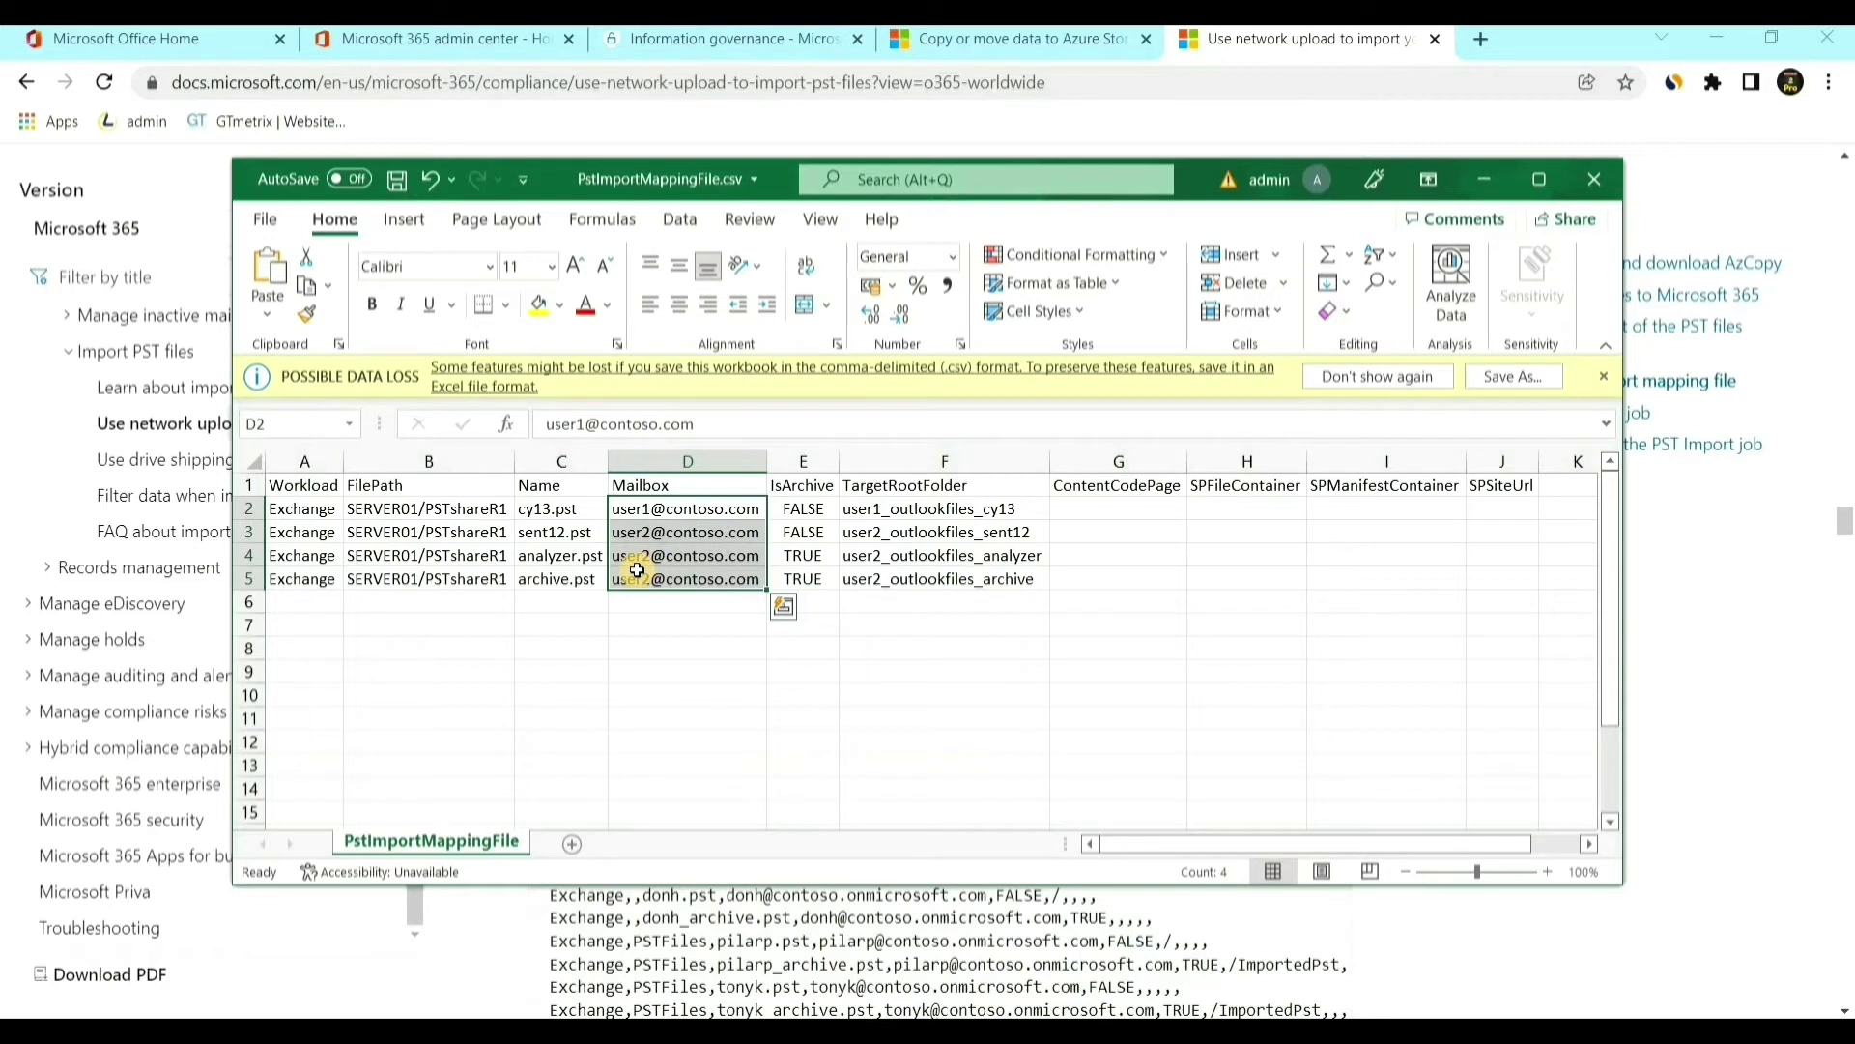
left_click(823, 481)
left_click_drag(817, 510, 817, 579)
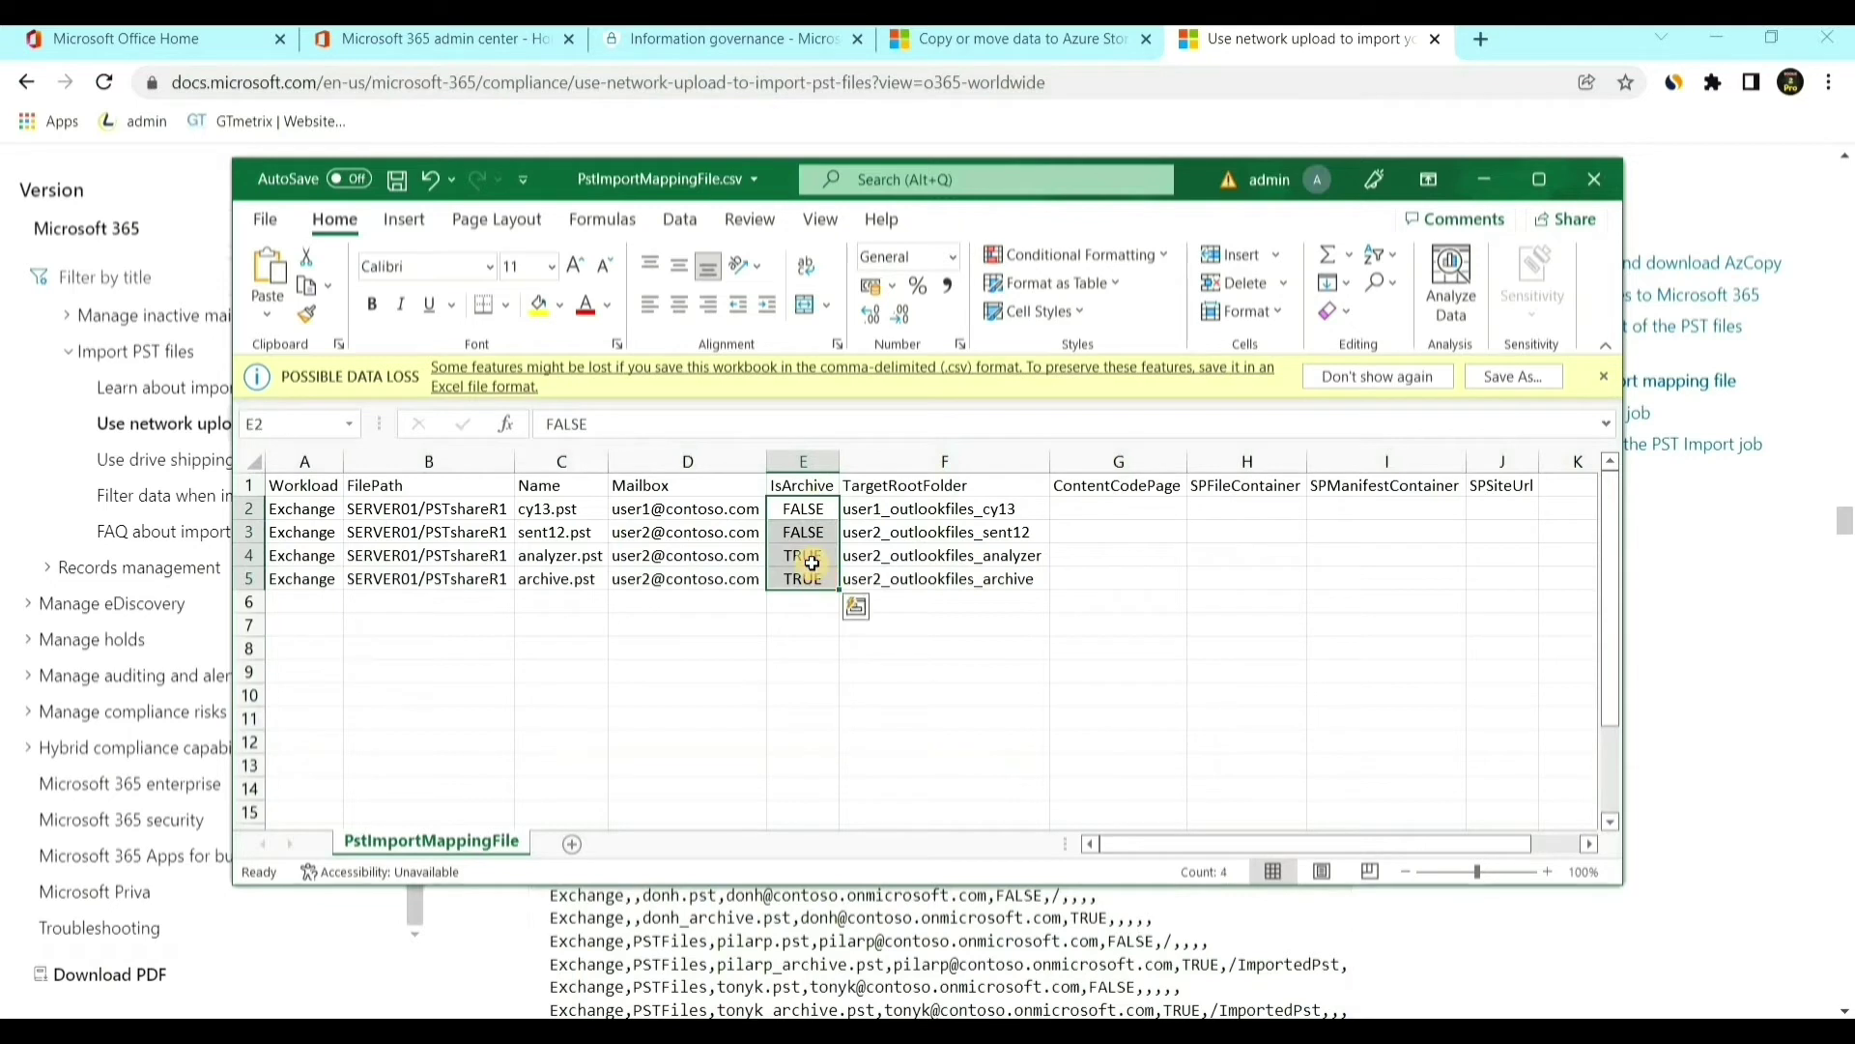
left_click(787, 624)
- Compare the archive.pst and sent12.pst rows to see how IsArchive relates to each file and mailbox
left_click(805, 578)
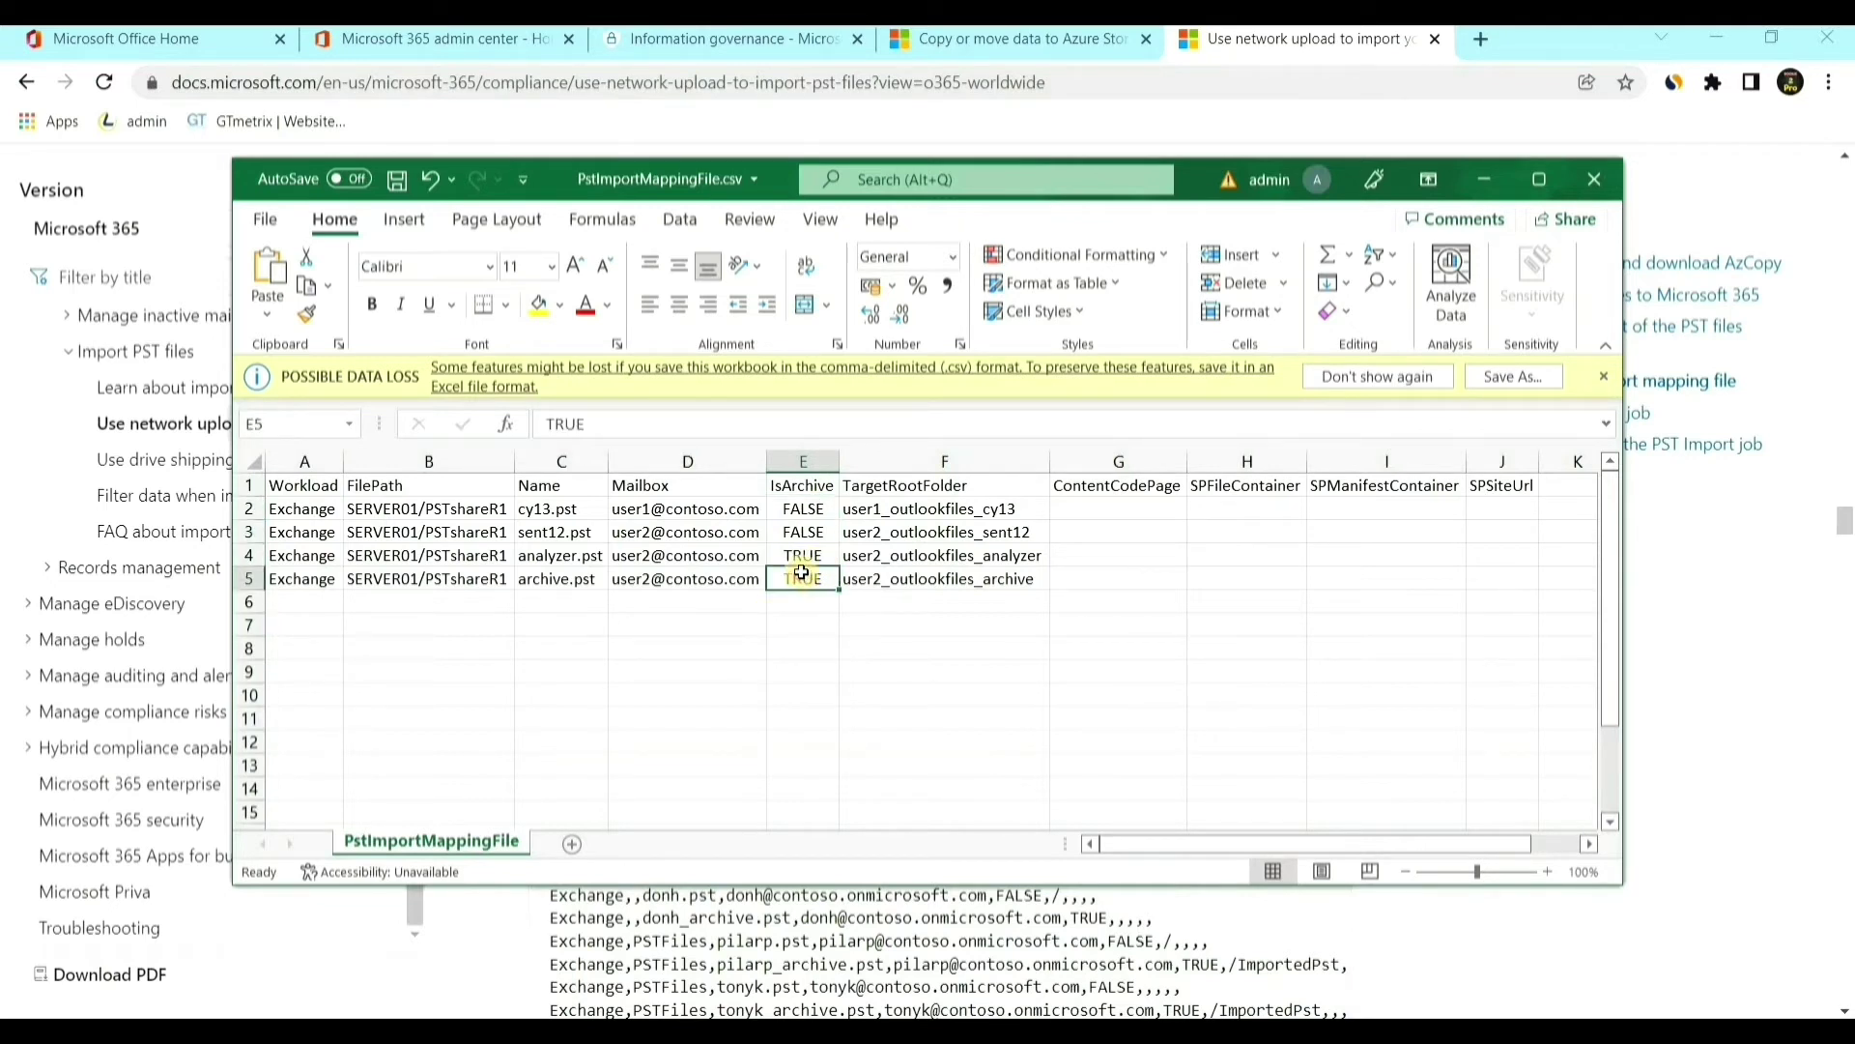
left_click(427, 582)
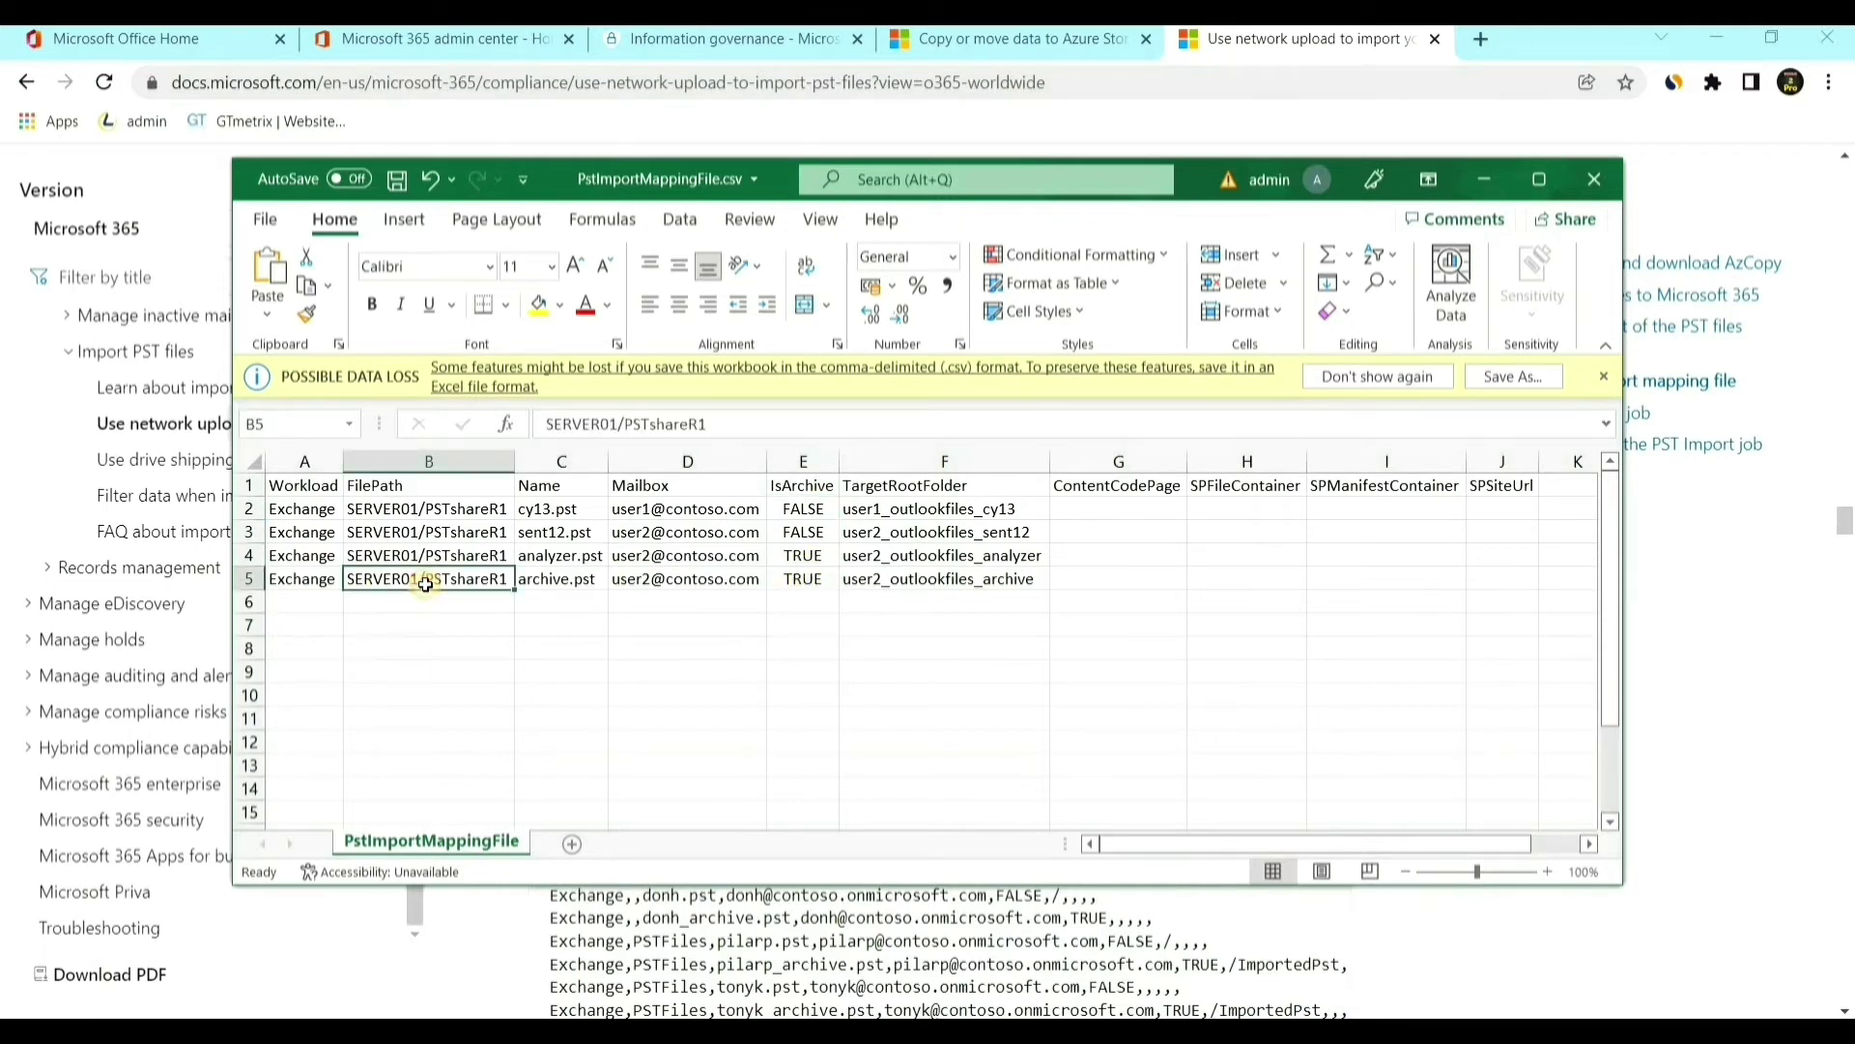
left_click(539, 580)
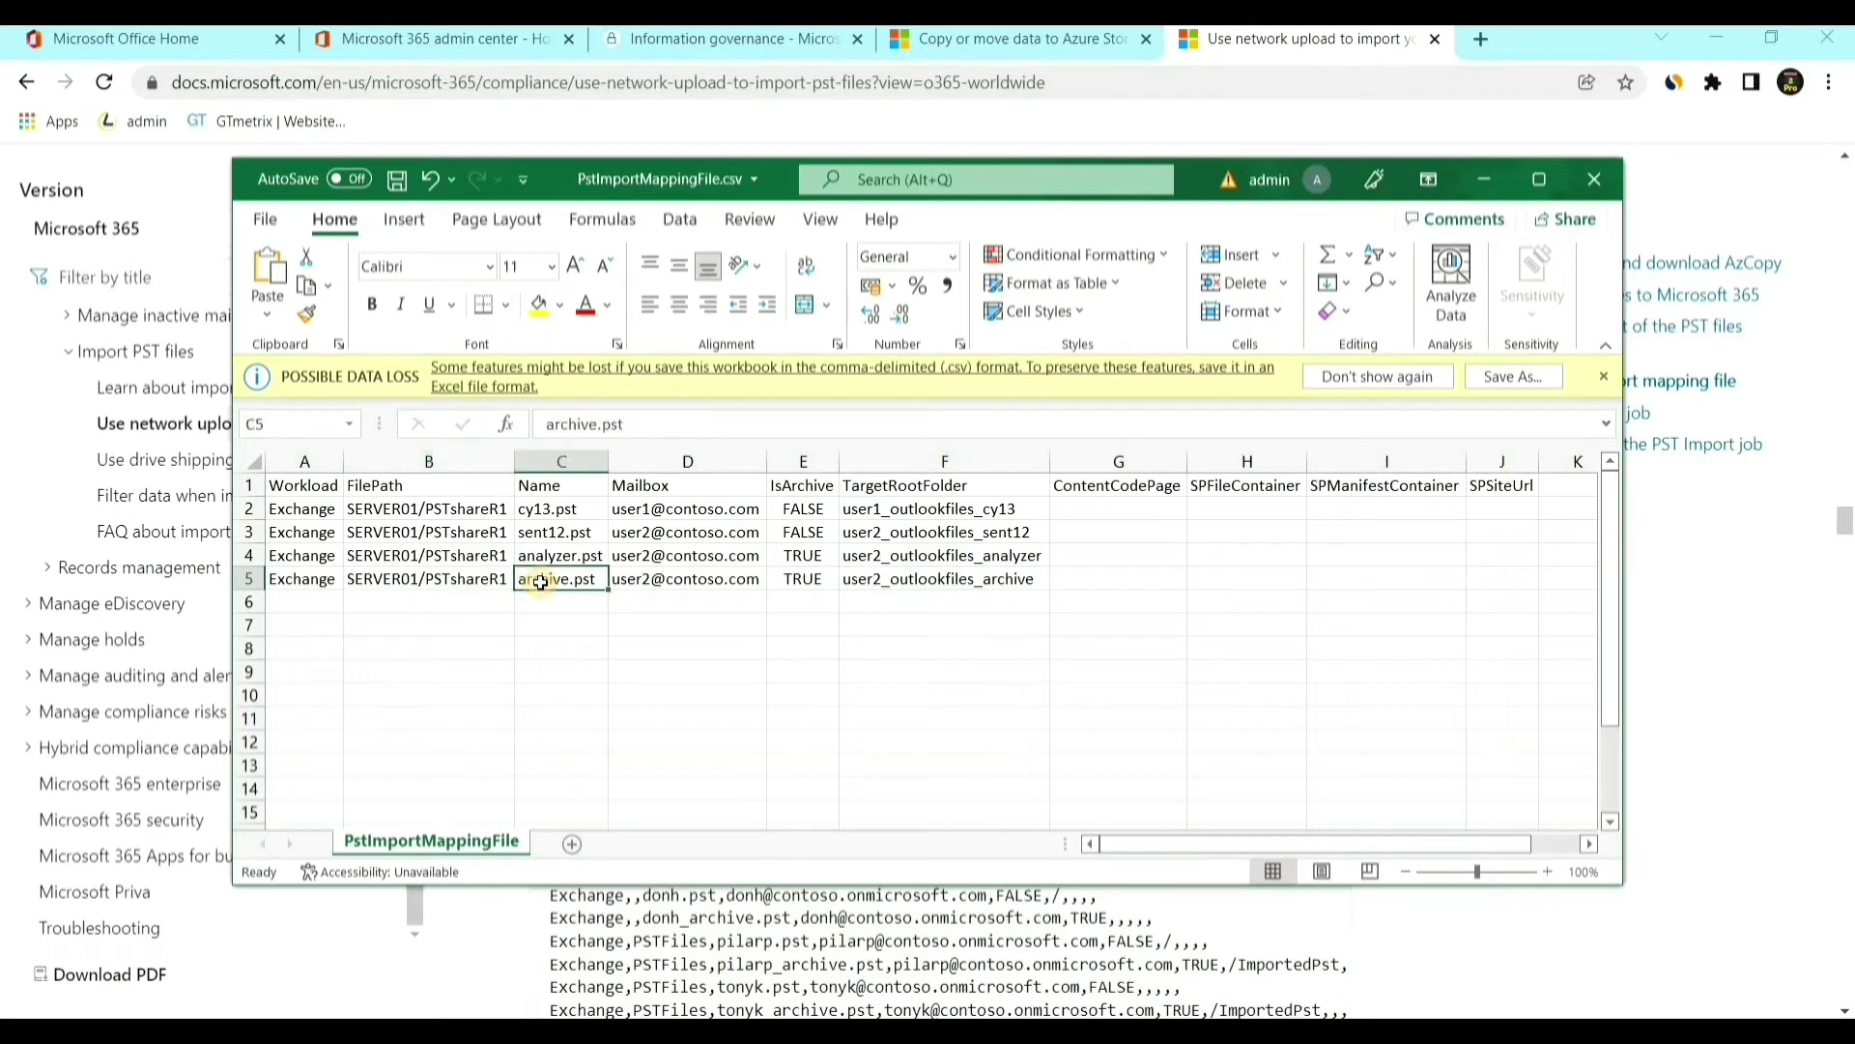
left_click(674, 581)
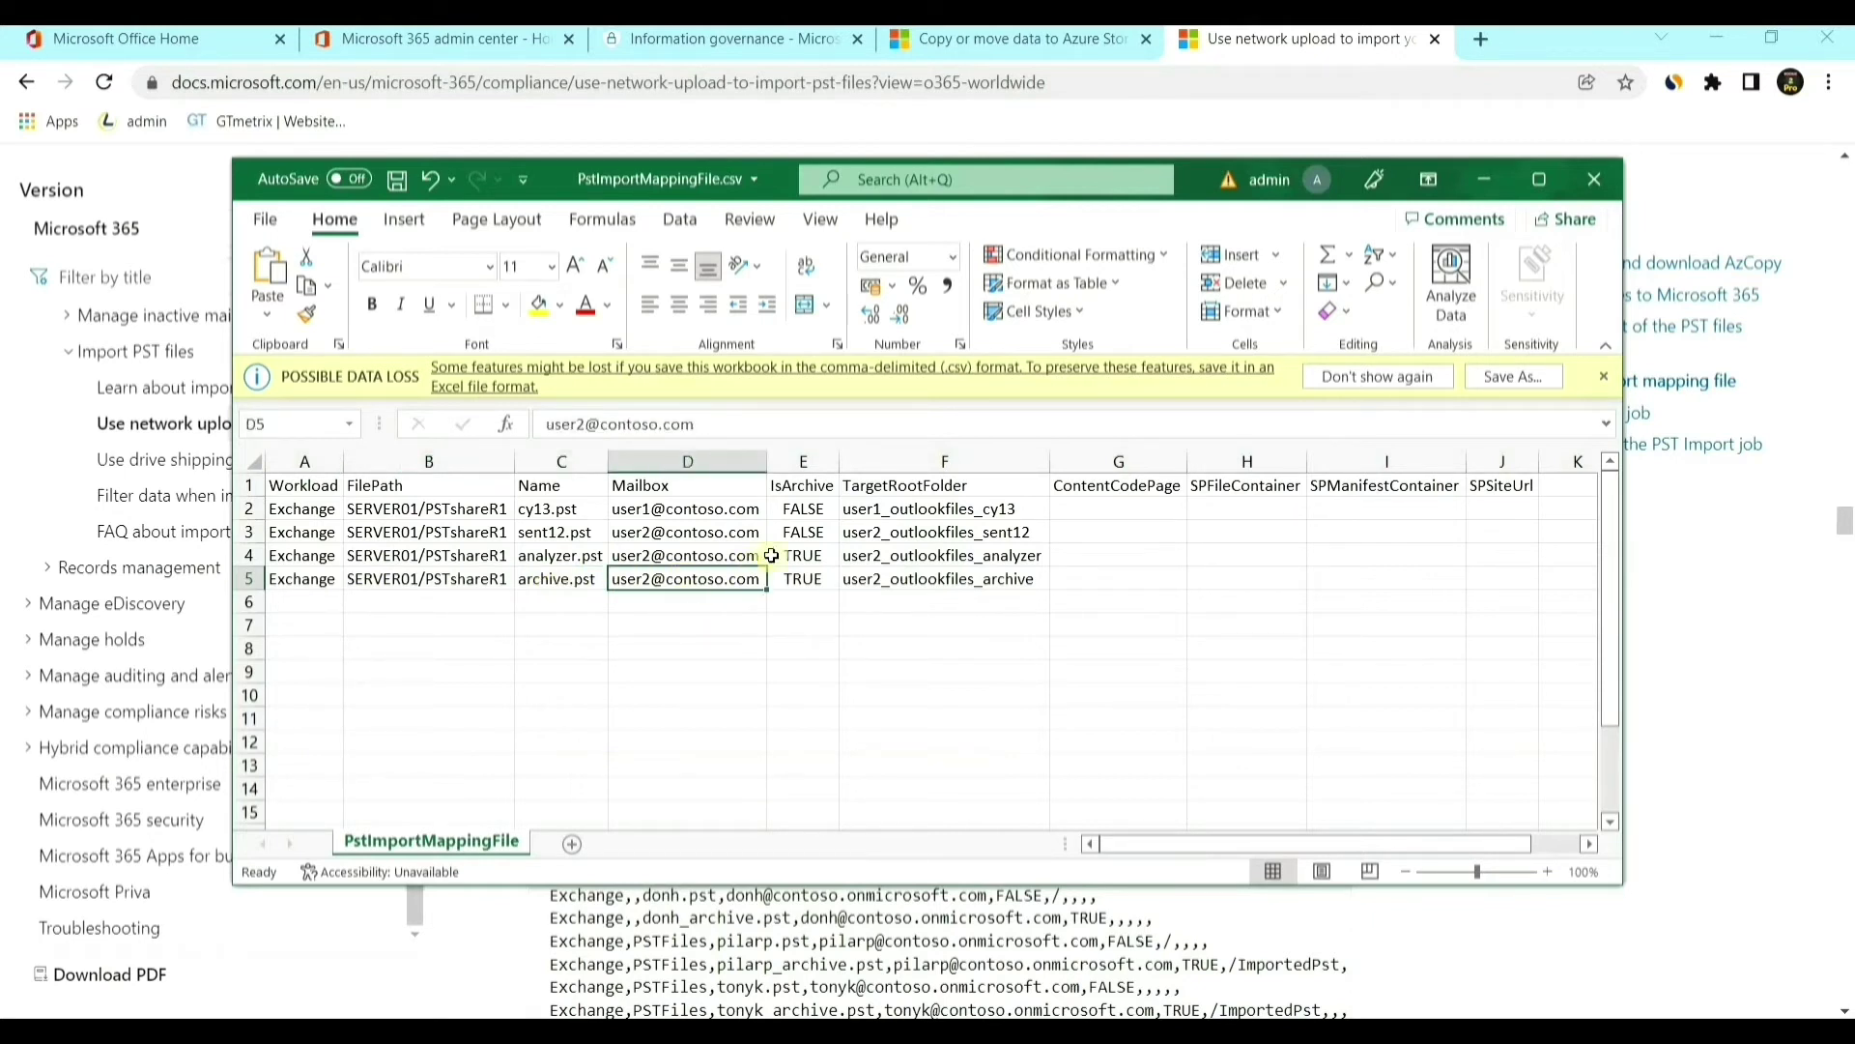
left_click(797, 529)
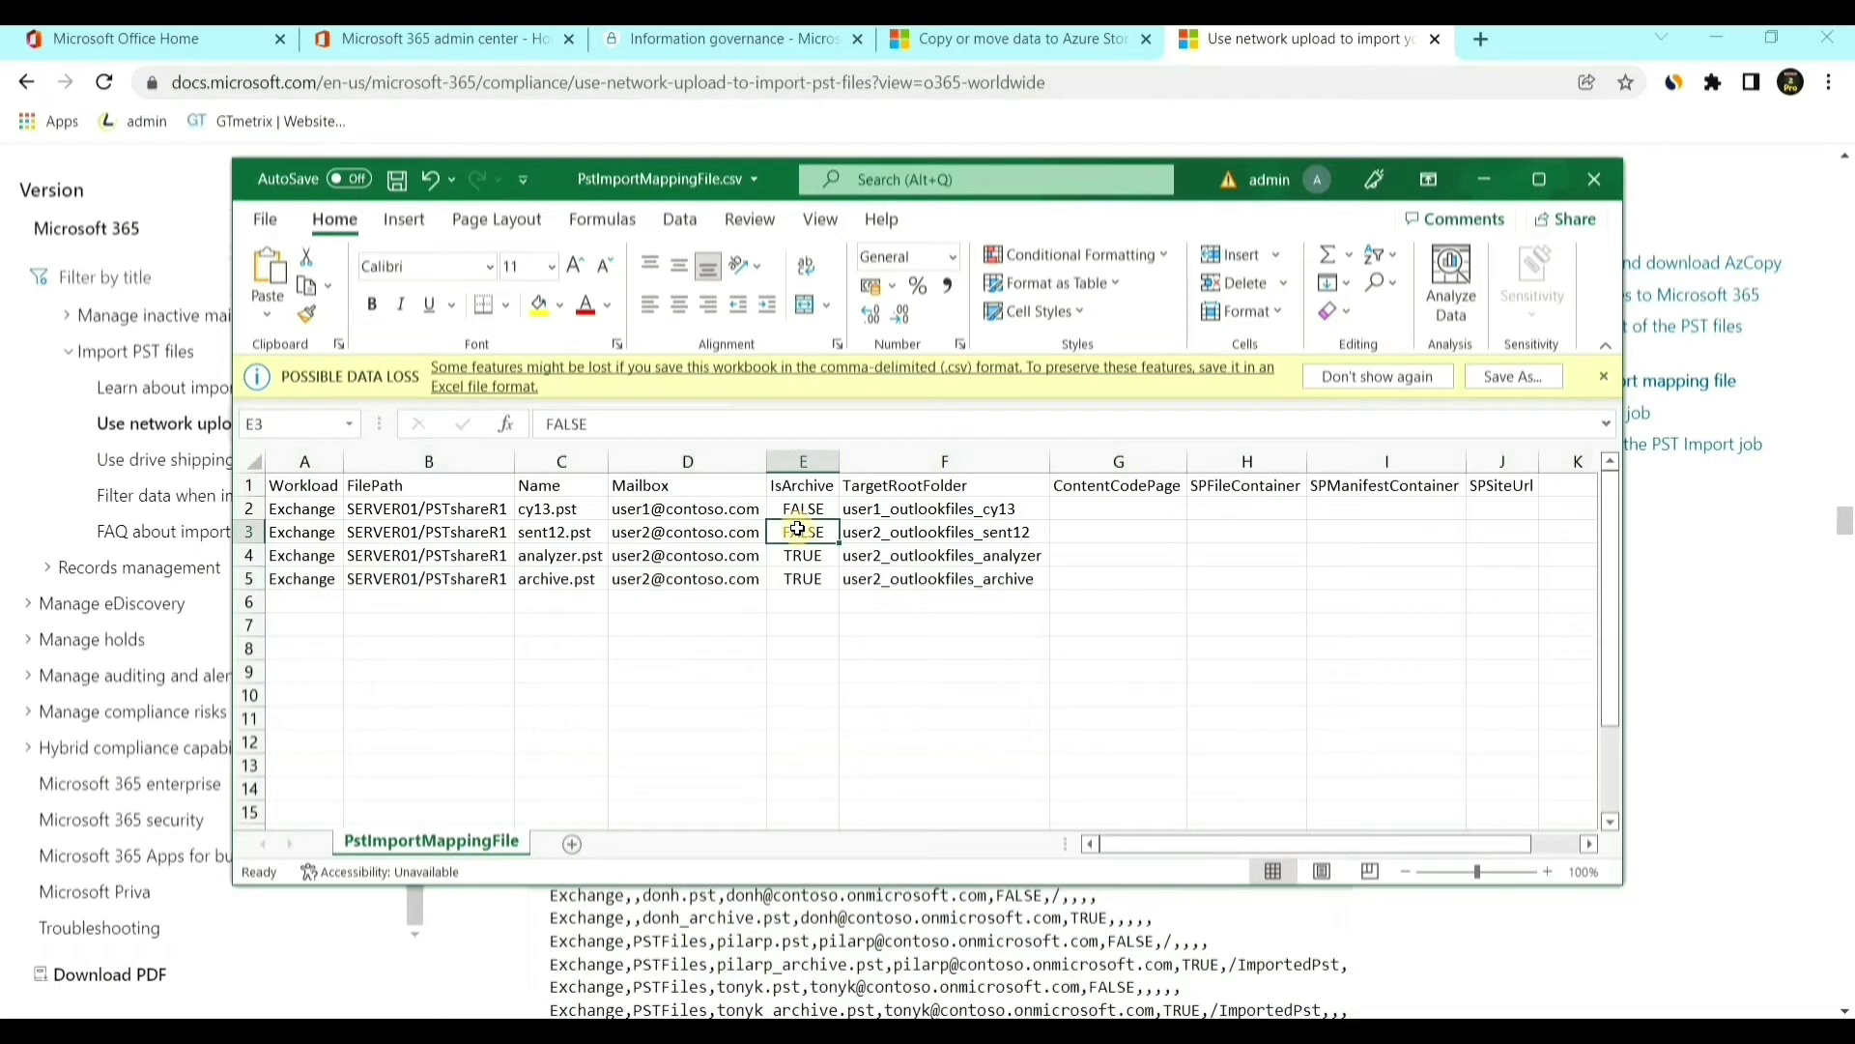
left_click(553, 535)
left_click(651, 535)
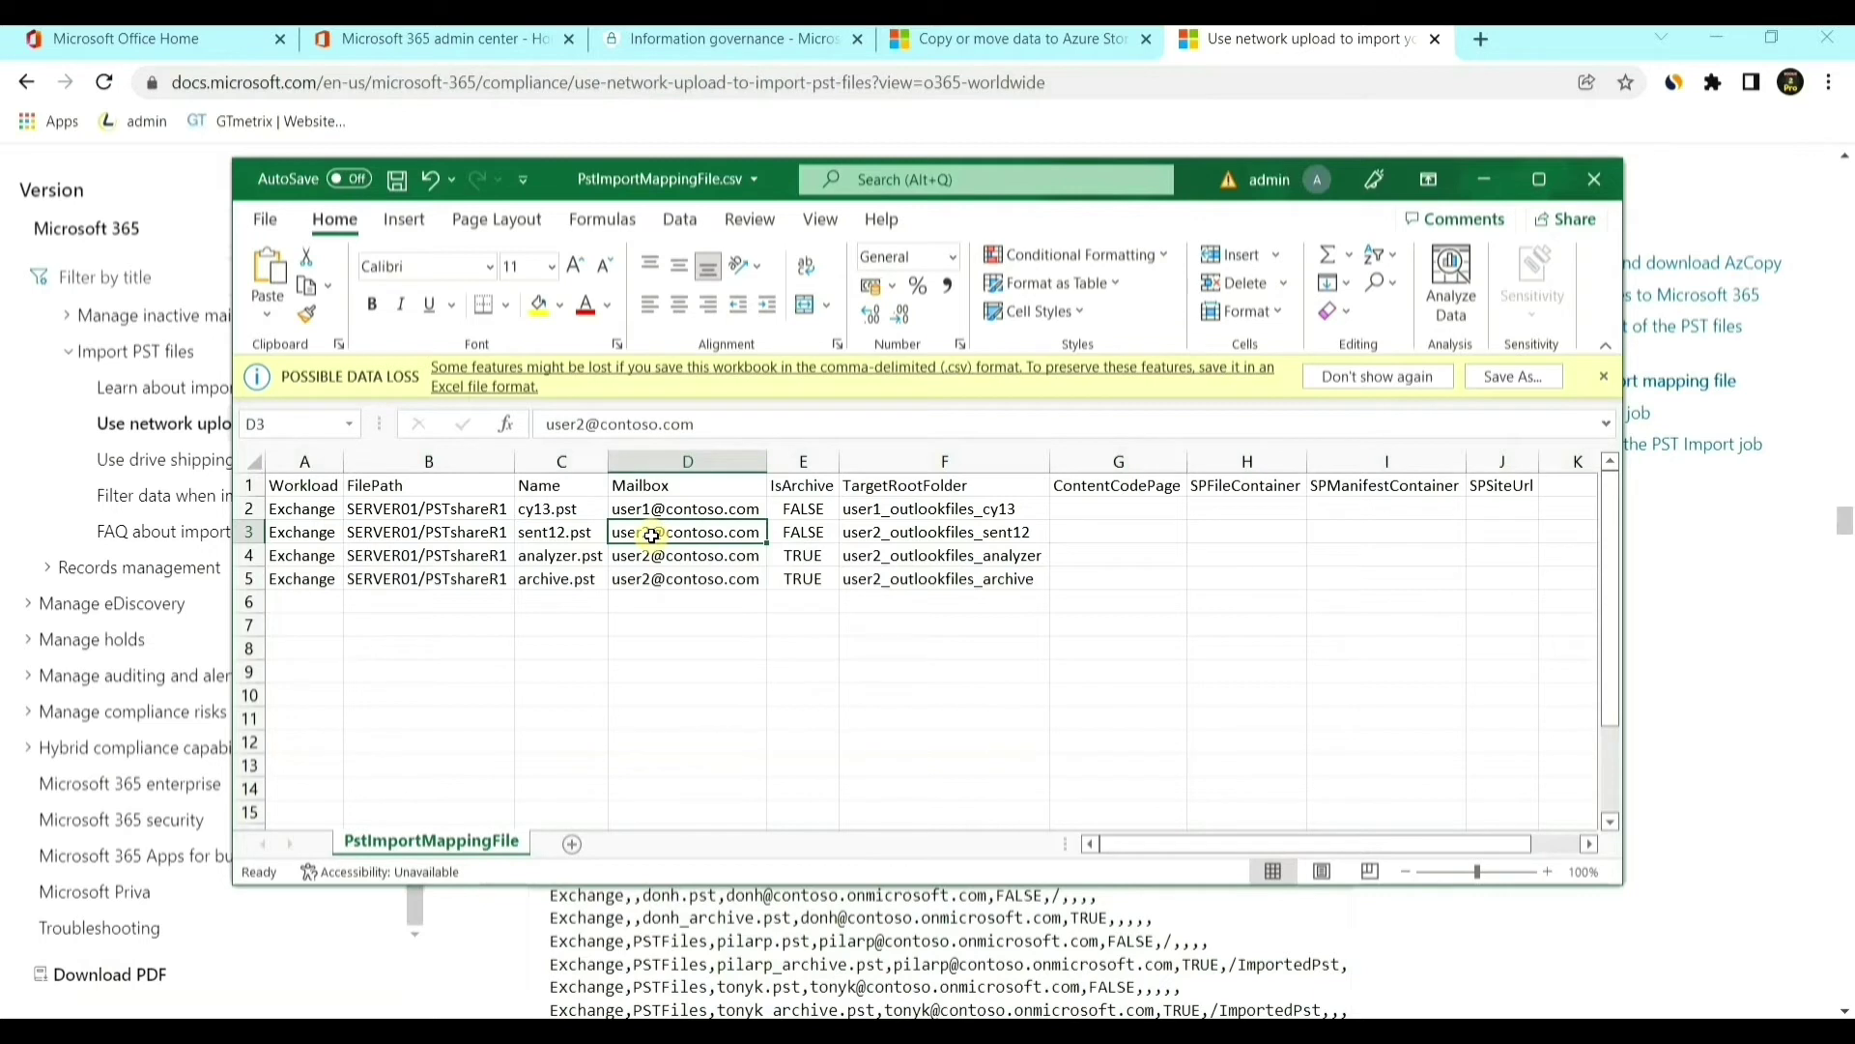
left_click(792, 540)
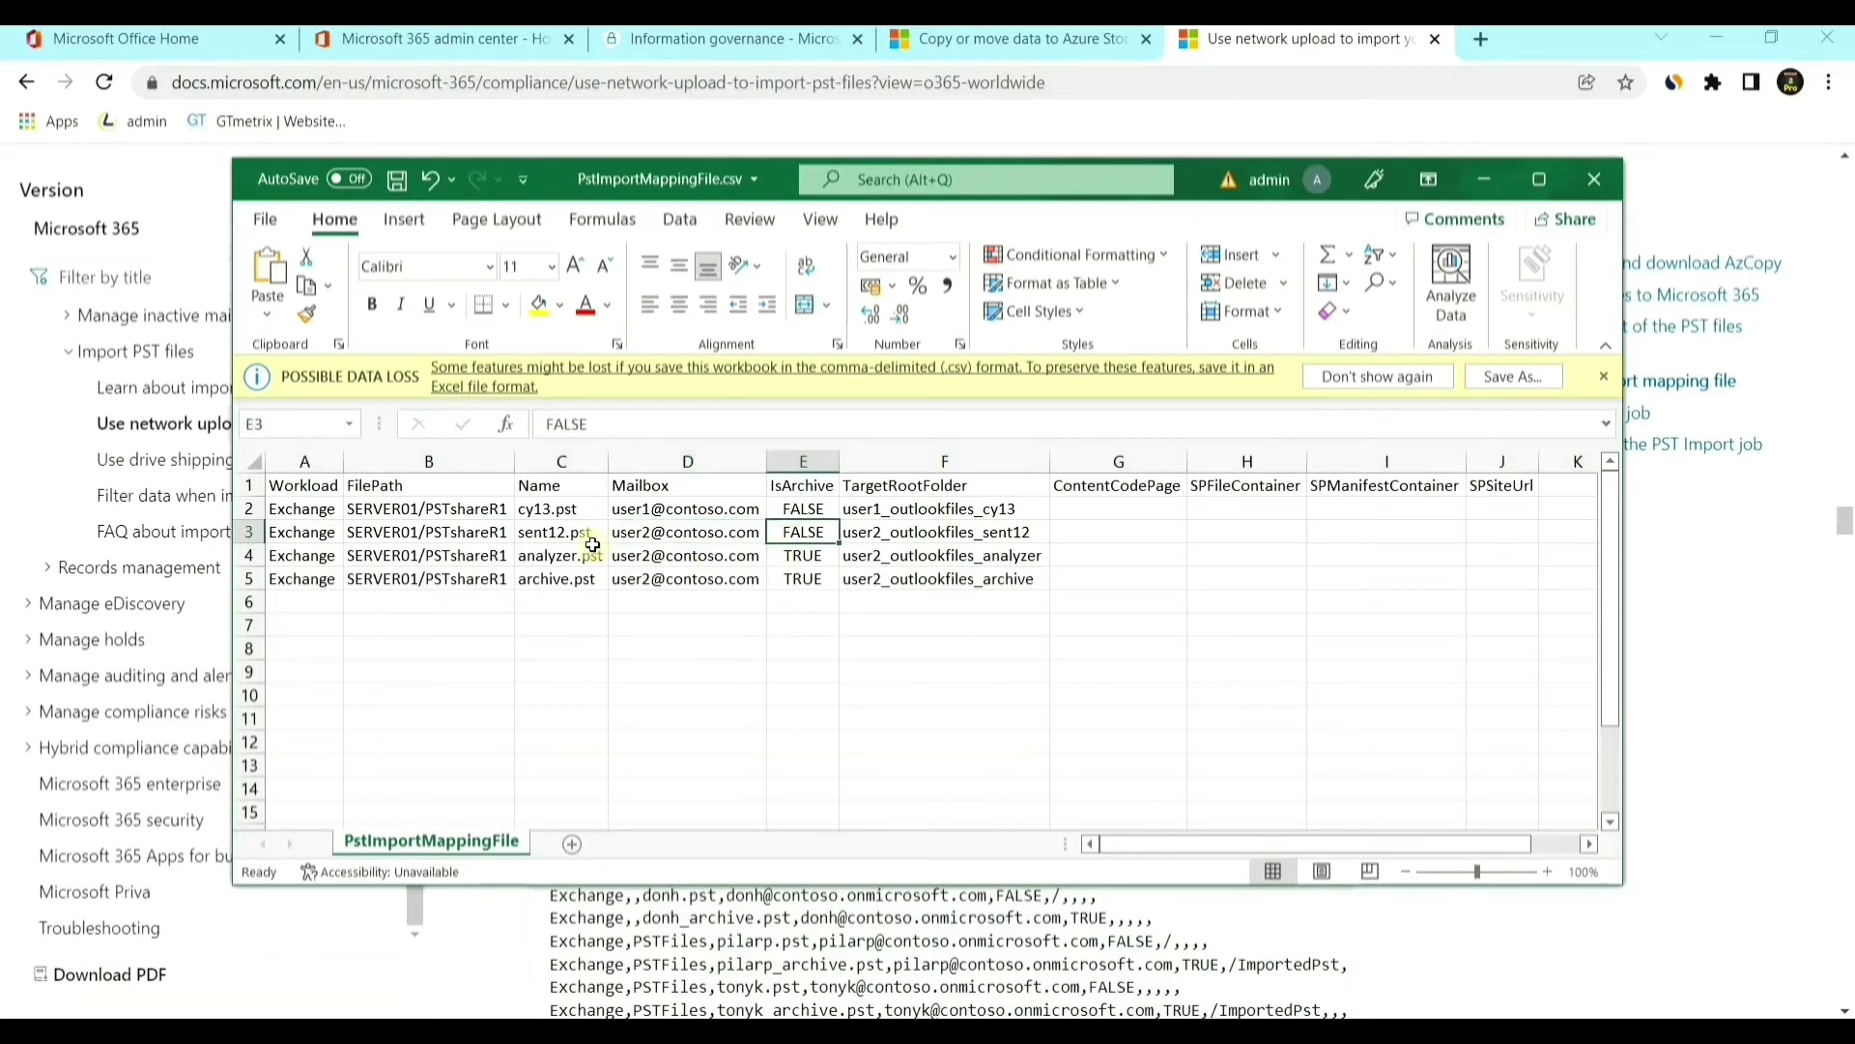
left_click(559, 535)
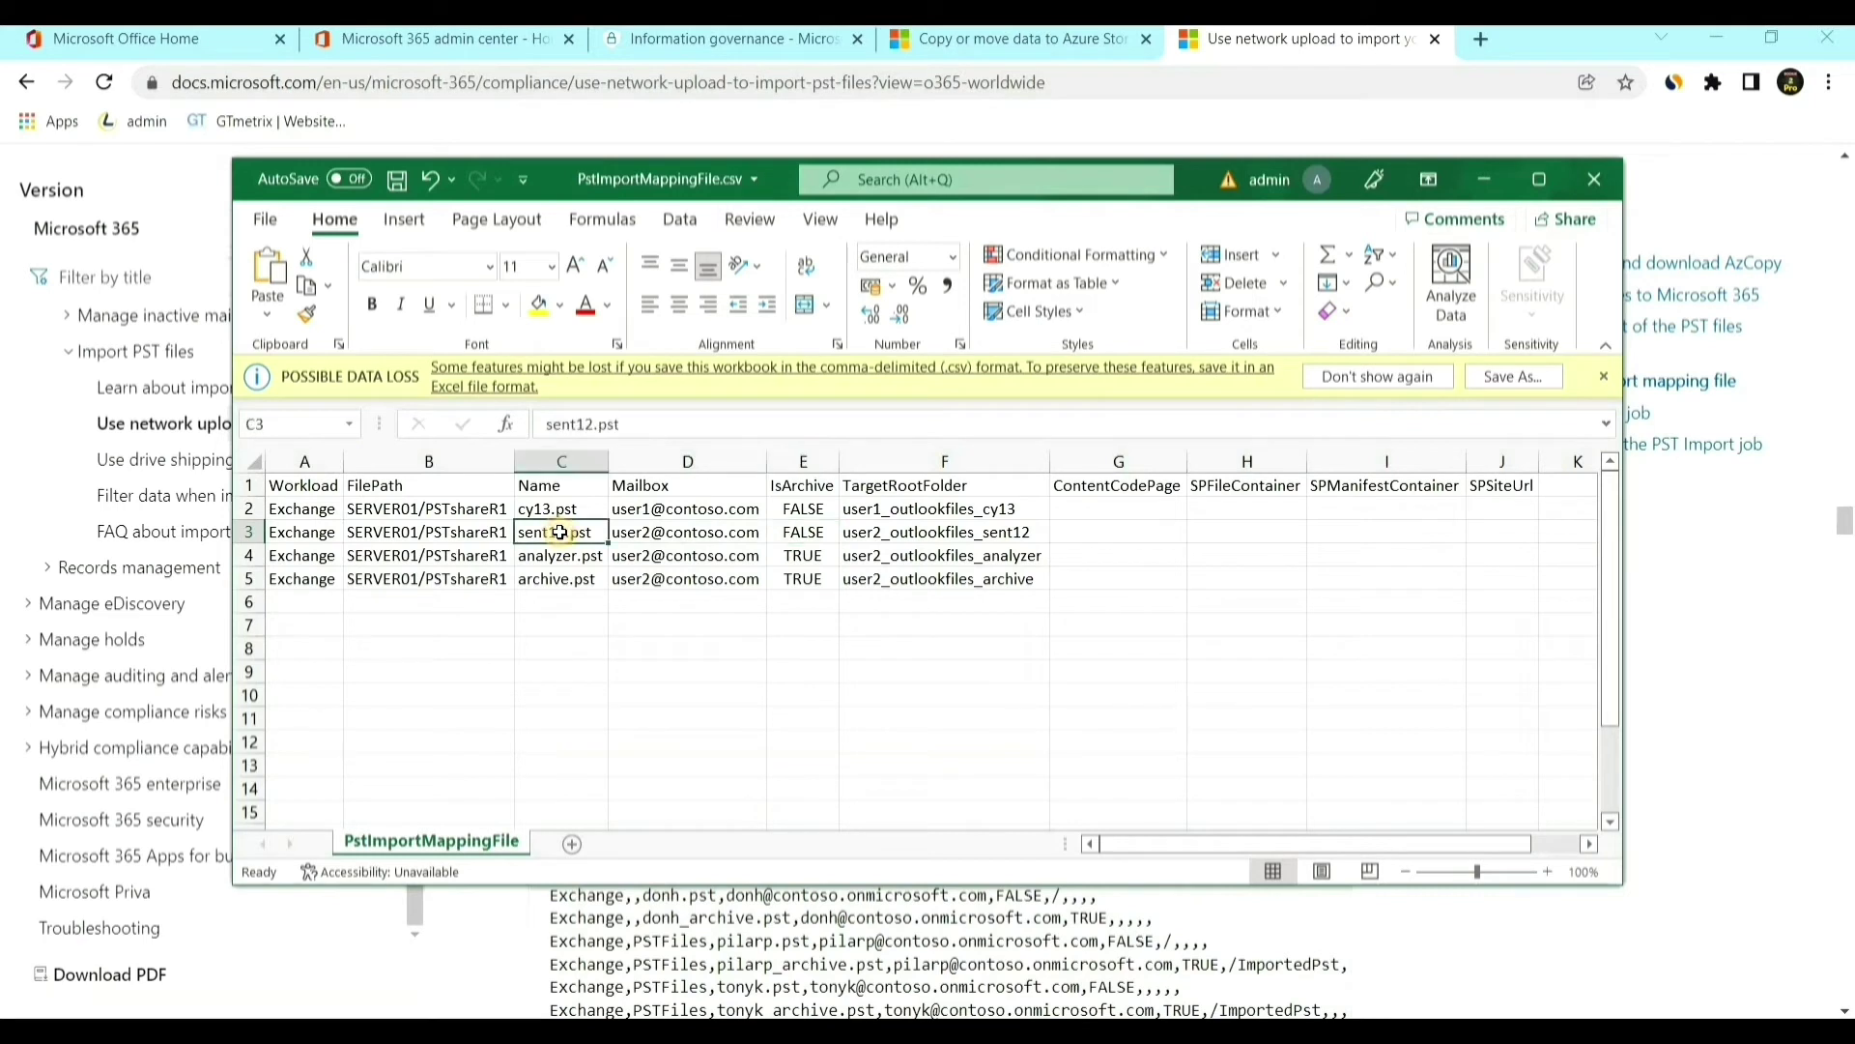
left_click(674, 530)
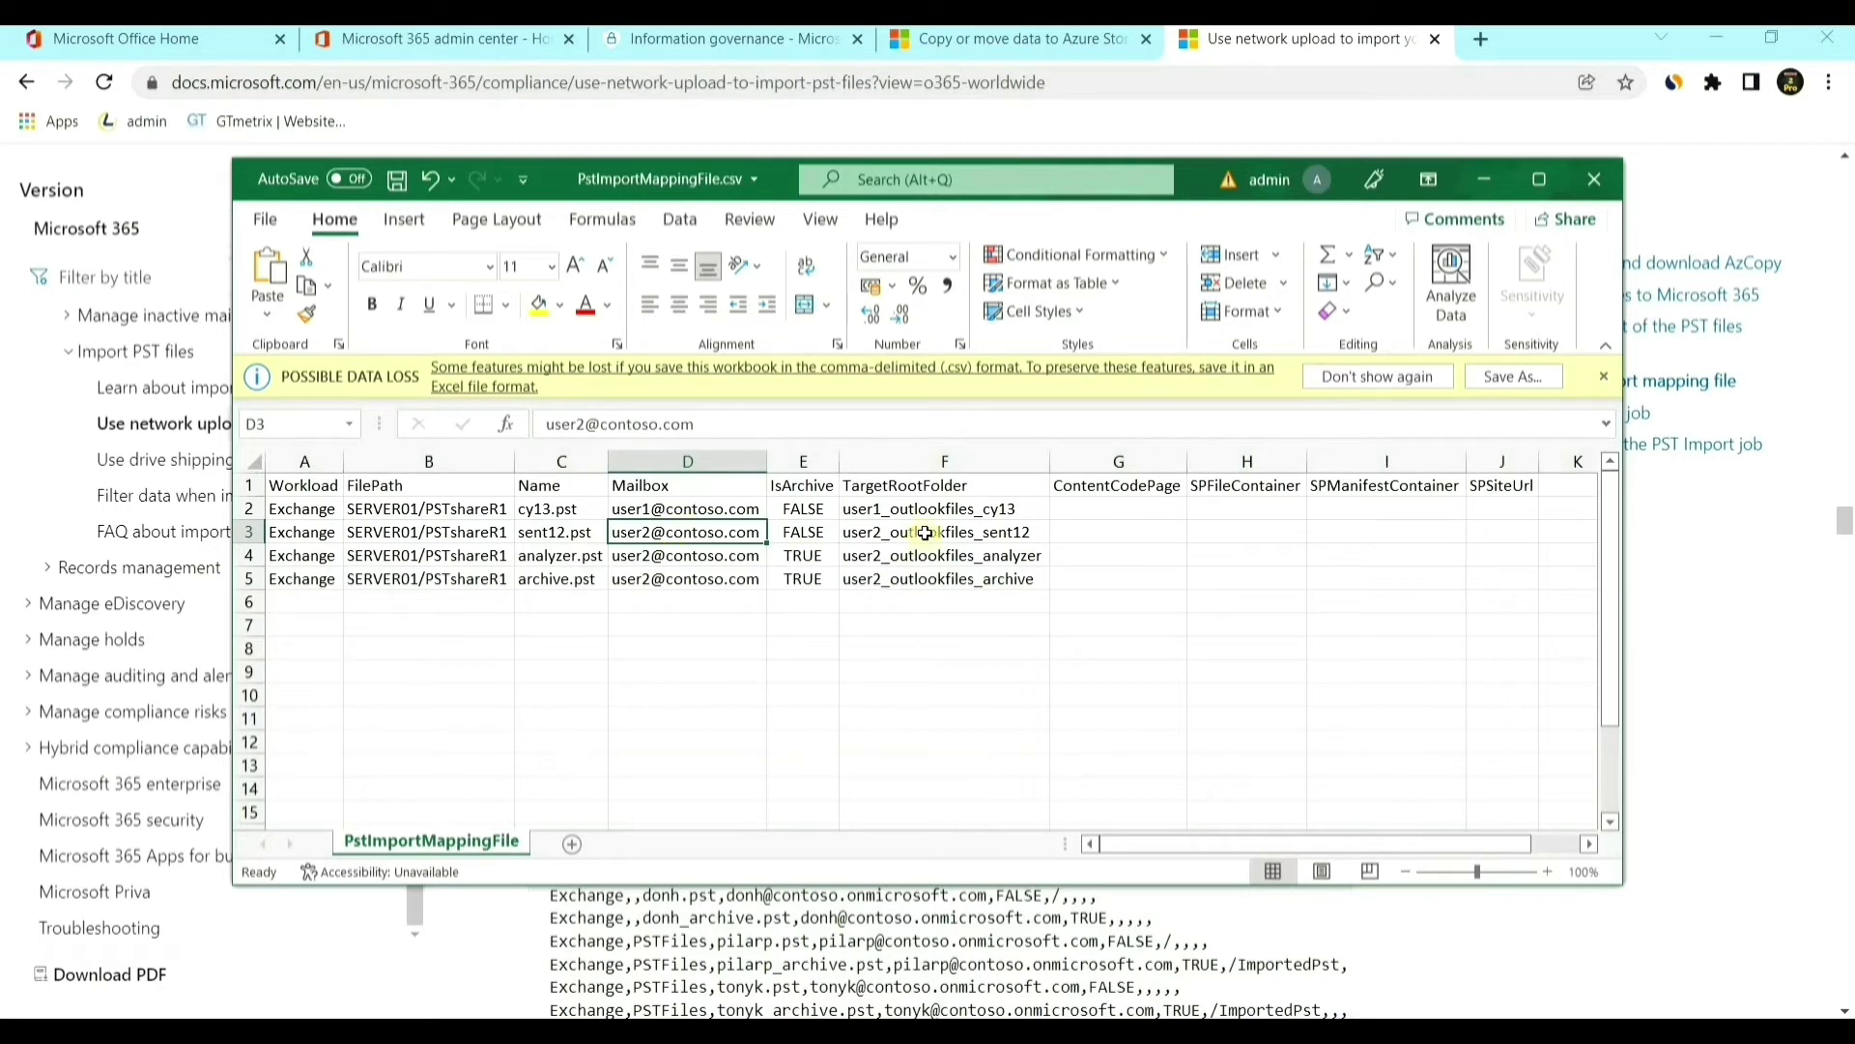
- Examine the sample folder entries in the TargetRootFolder column of the mapping file
left_click(909, 462)
left_click(916, 646)
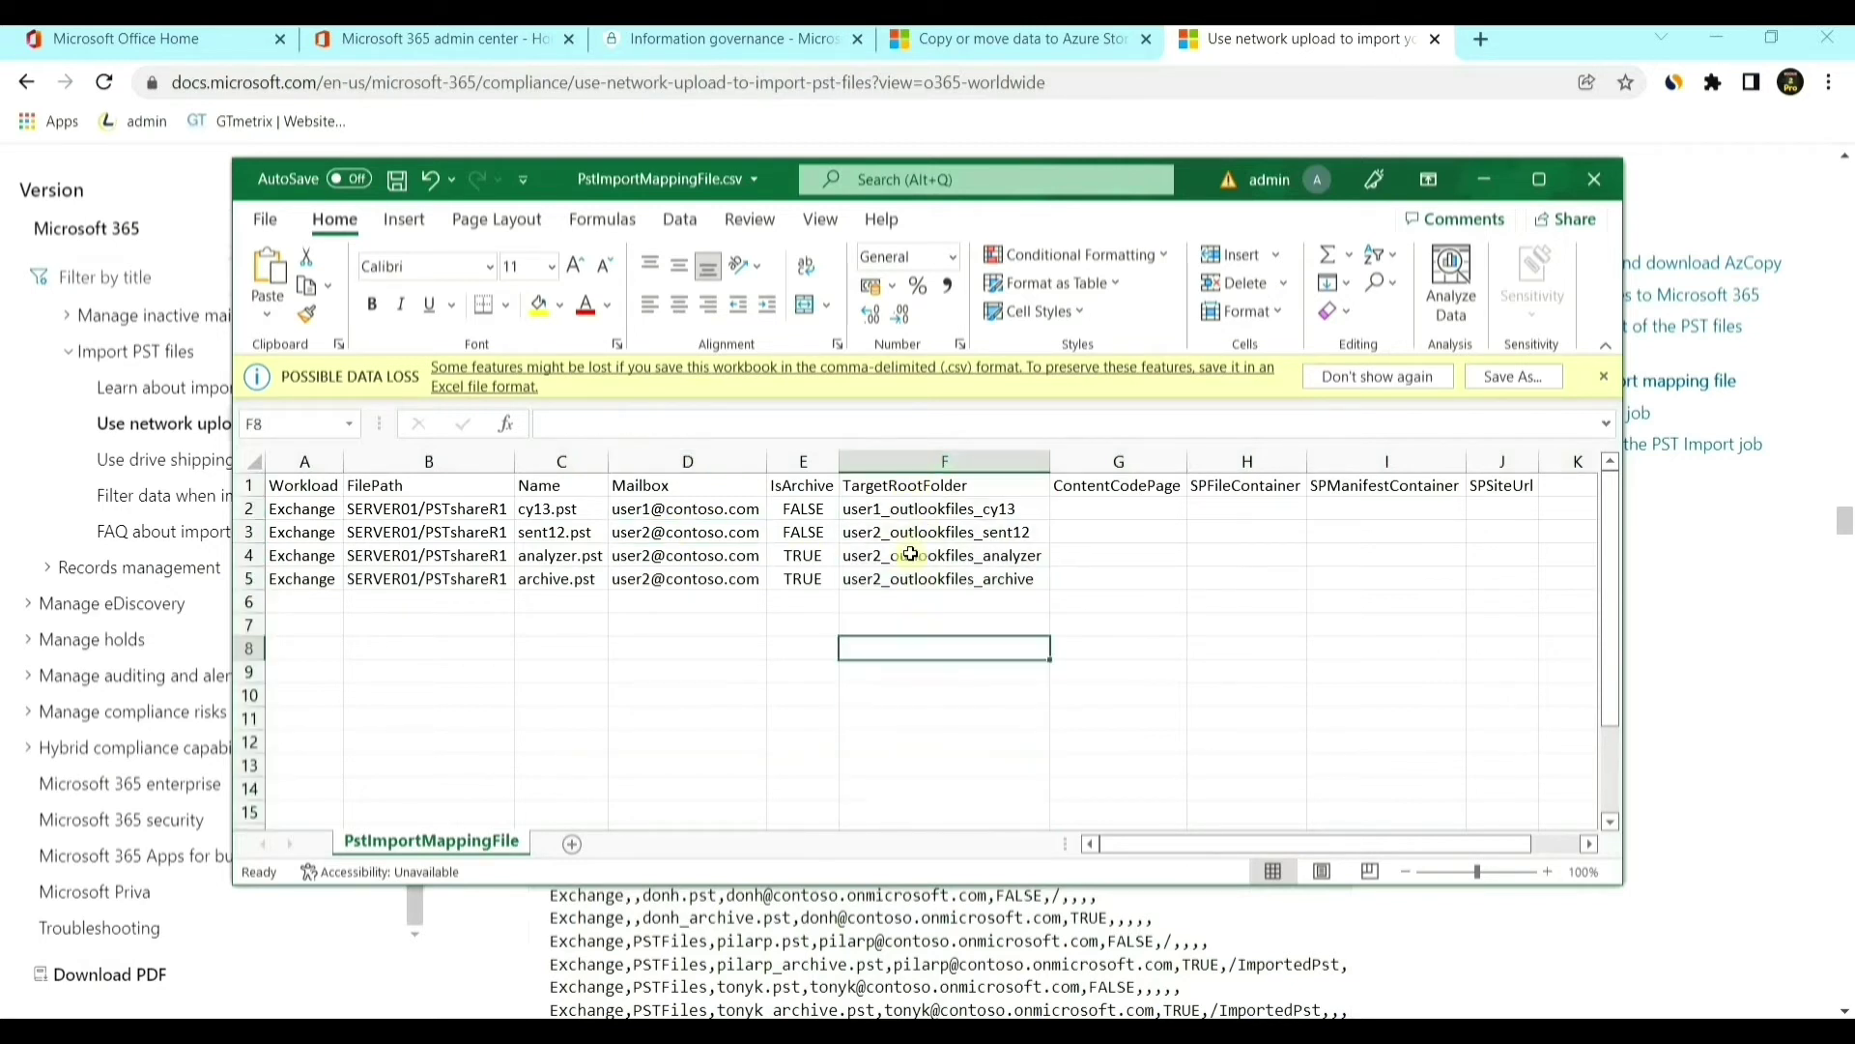
left_click_drag(899, 507, 911, 583)
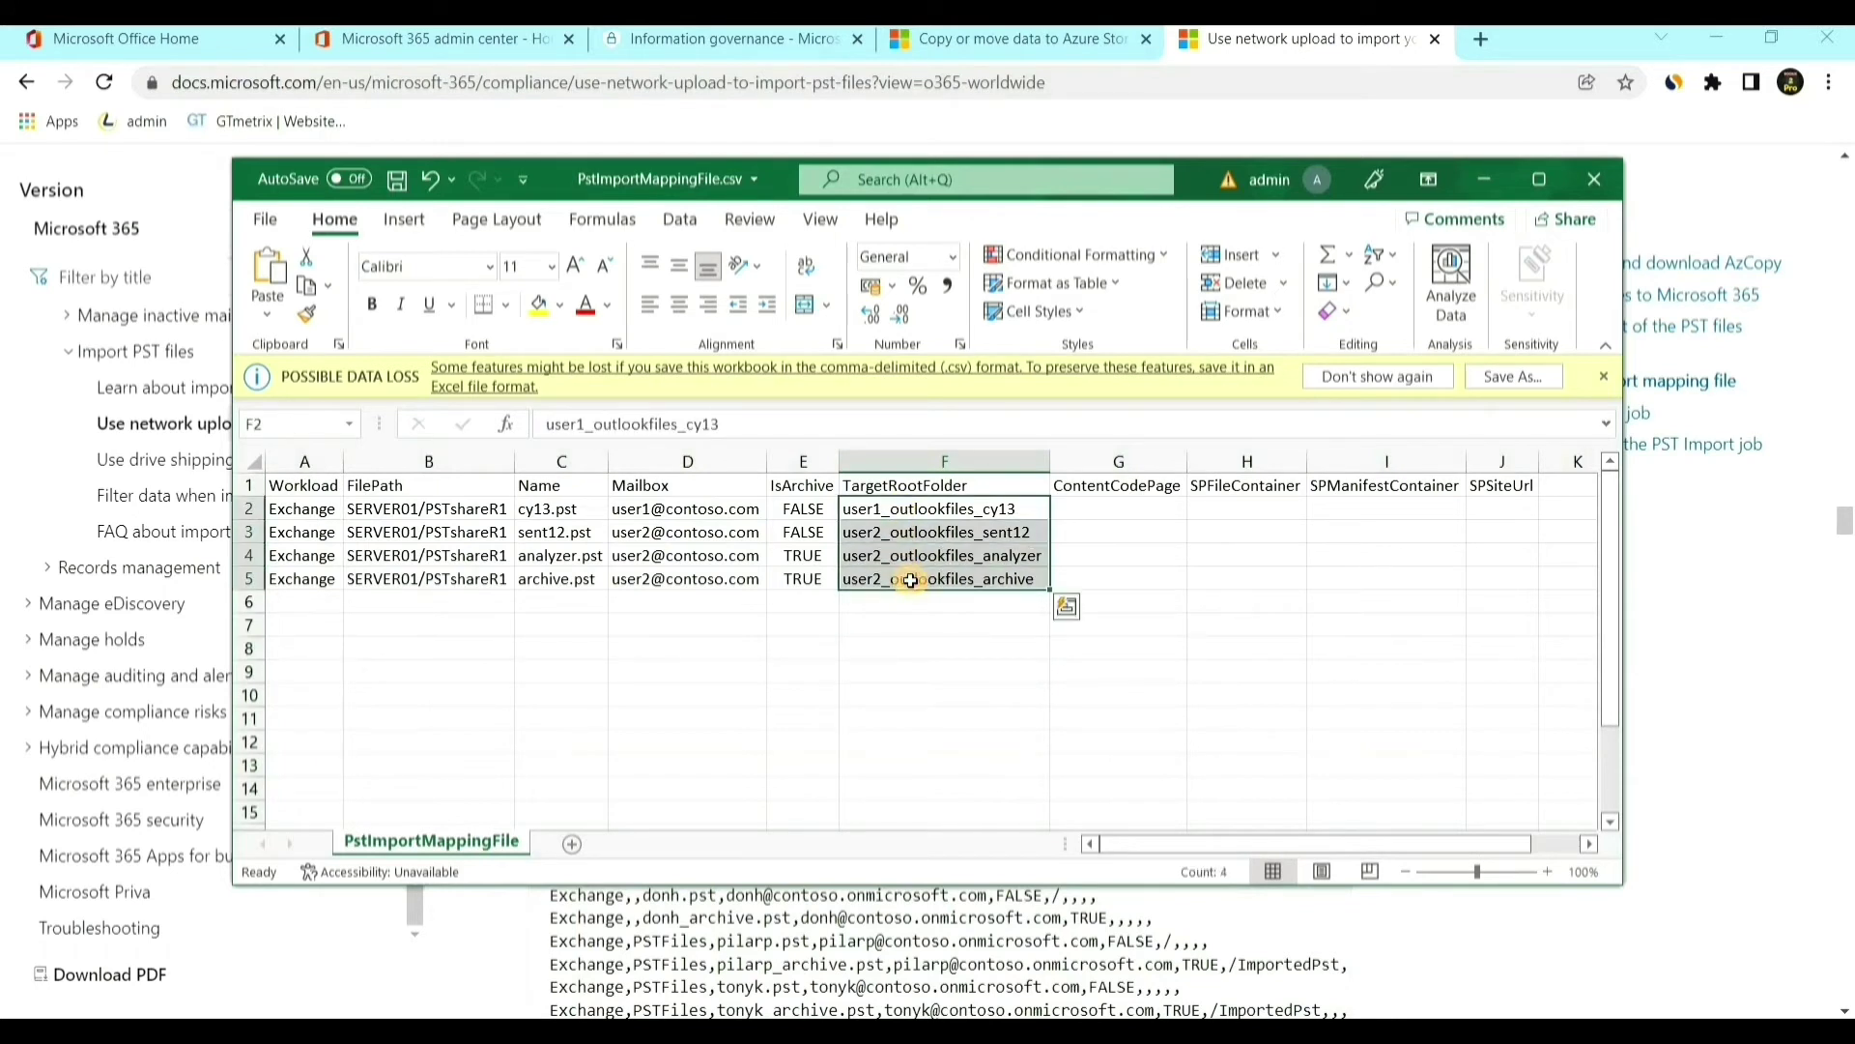
left_click(925, 636)
left_click(952, 609)
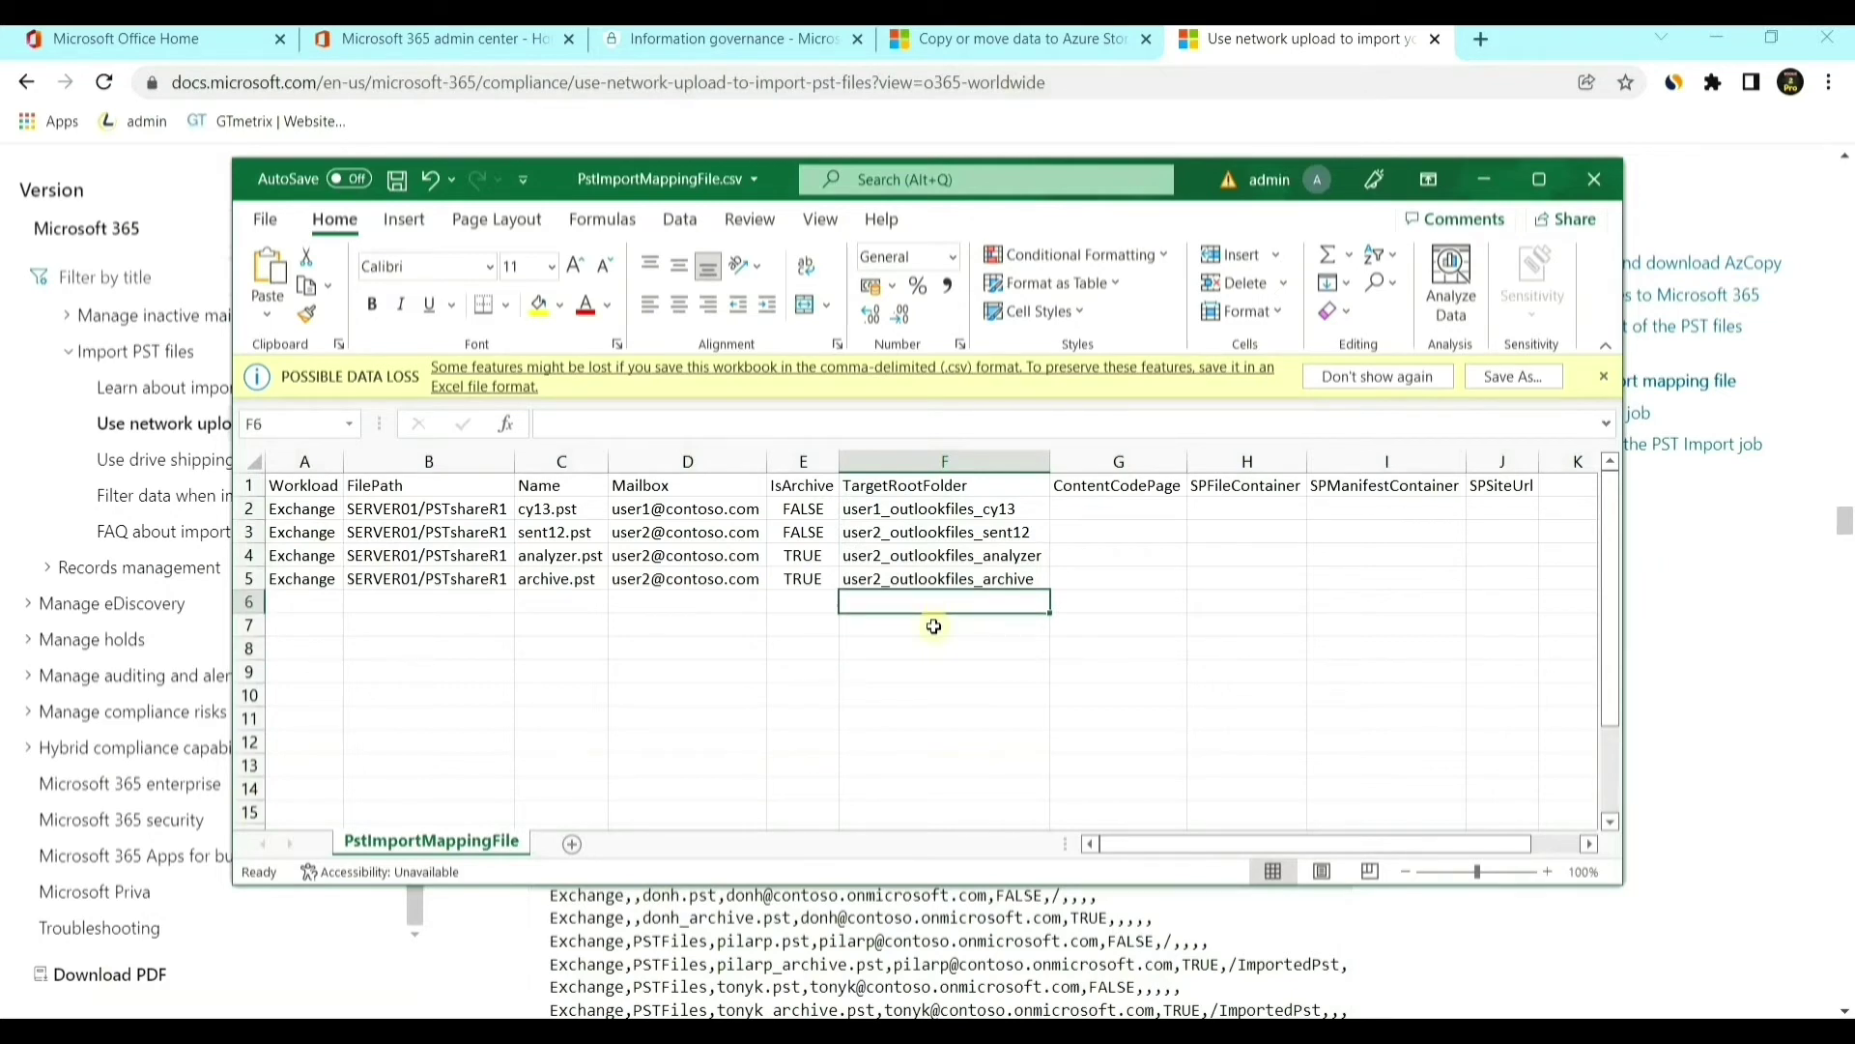
- Switch to the network upload article in the browser and read the TargetRootFolder description in the Step 4 parameter table
key("alt")
left_click(1707, 641)
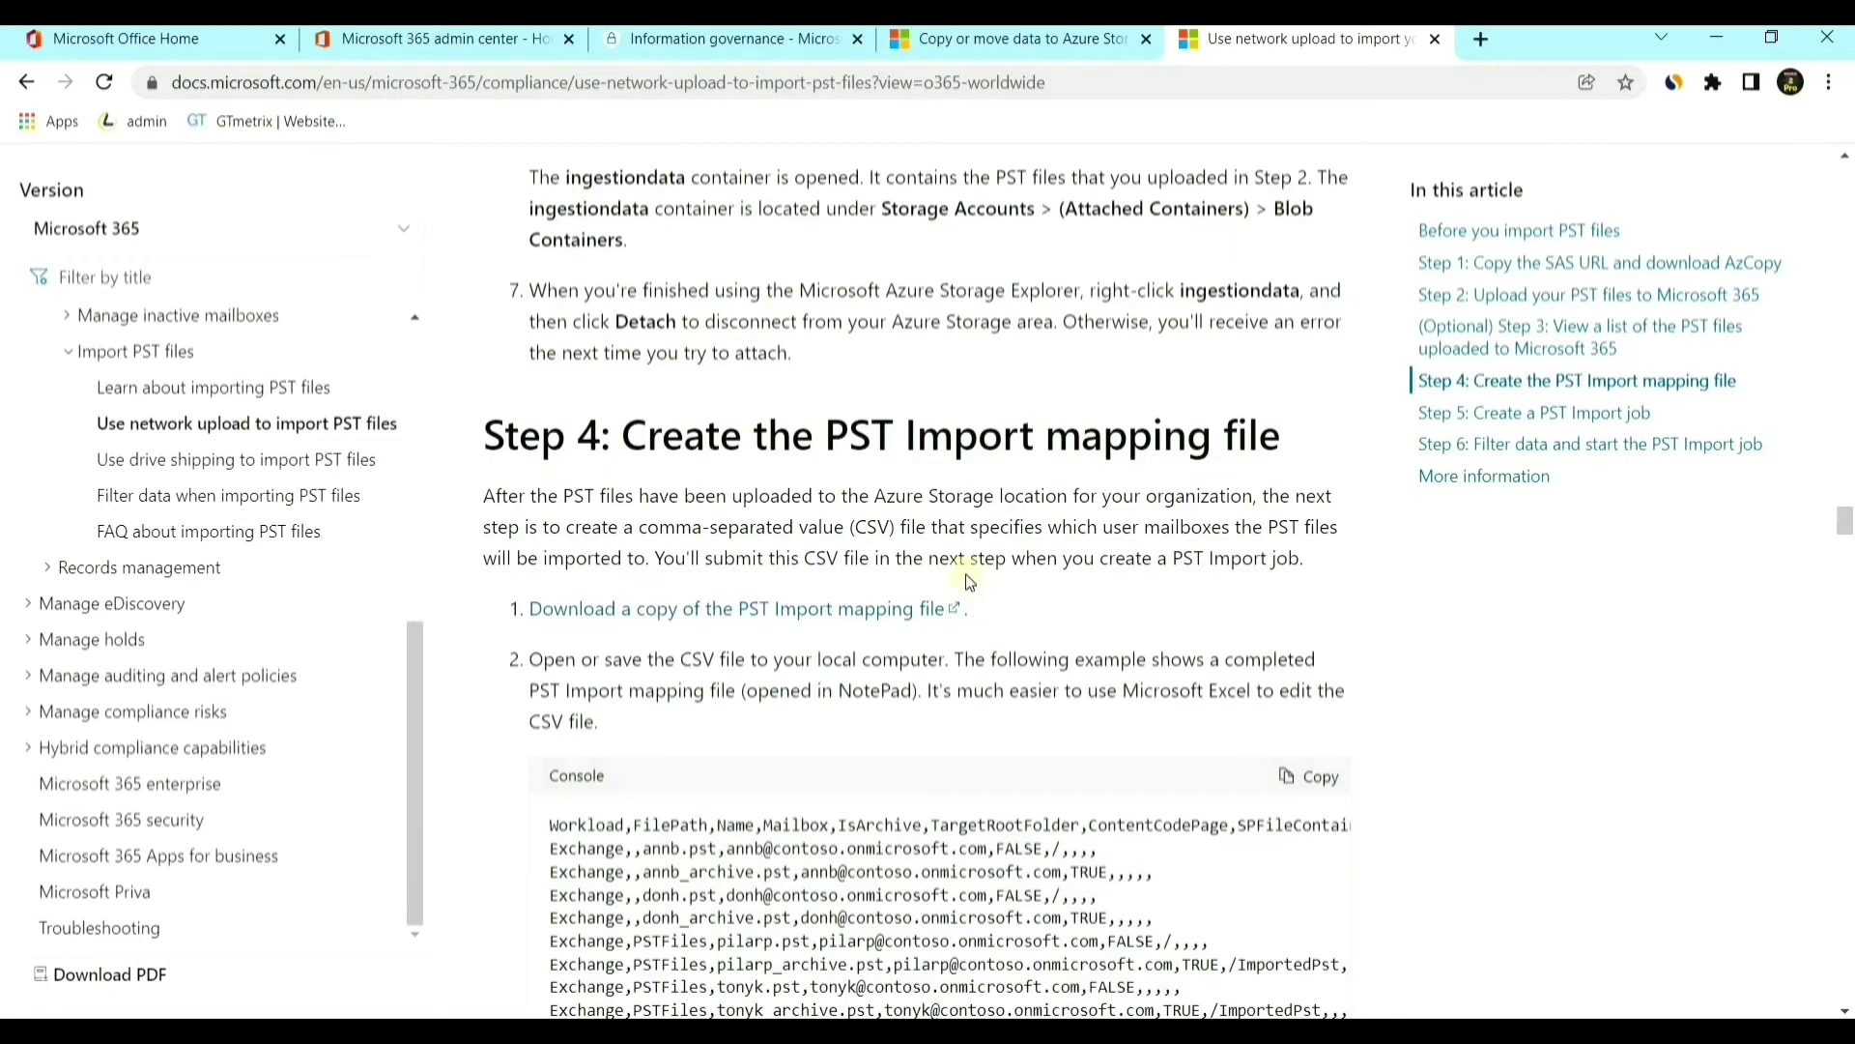
scroll(969, 580, "down", 20)
scroll(985, 548, "up", 15)
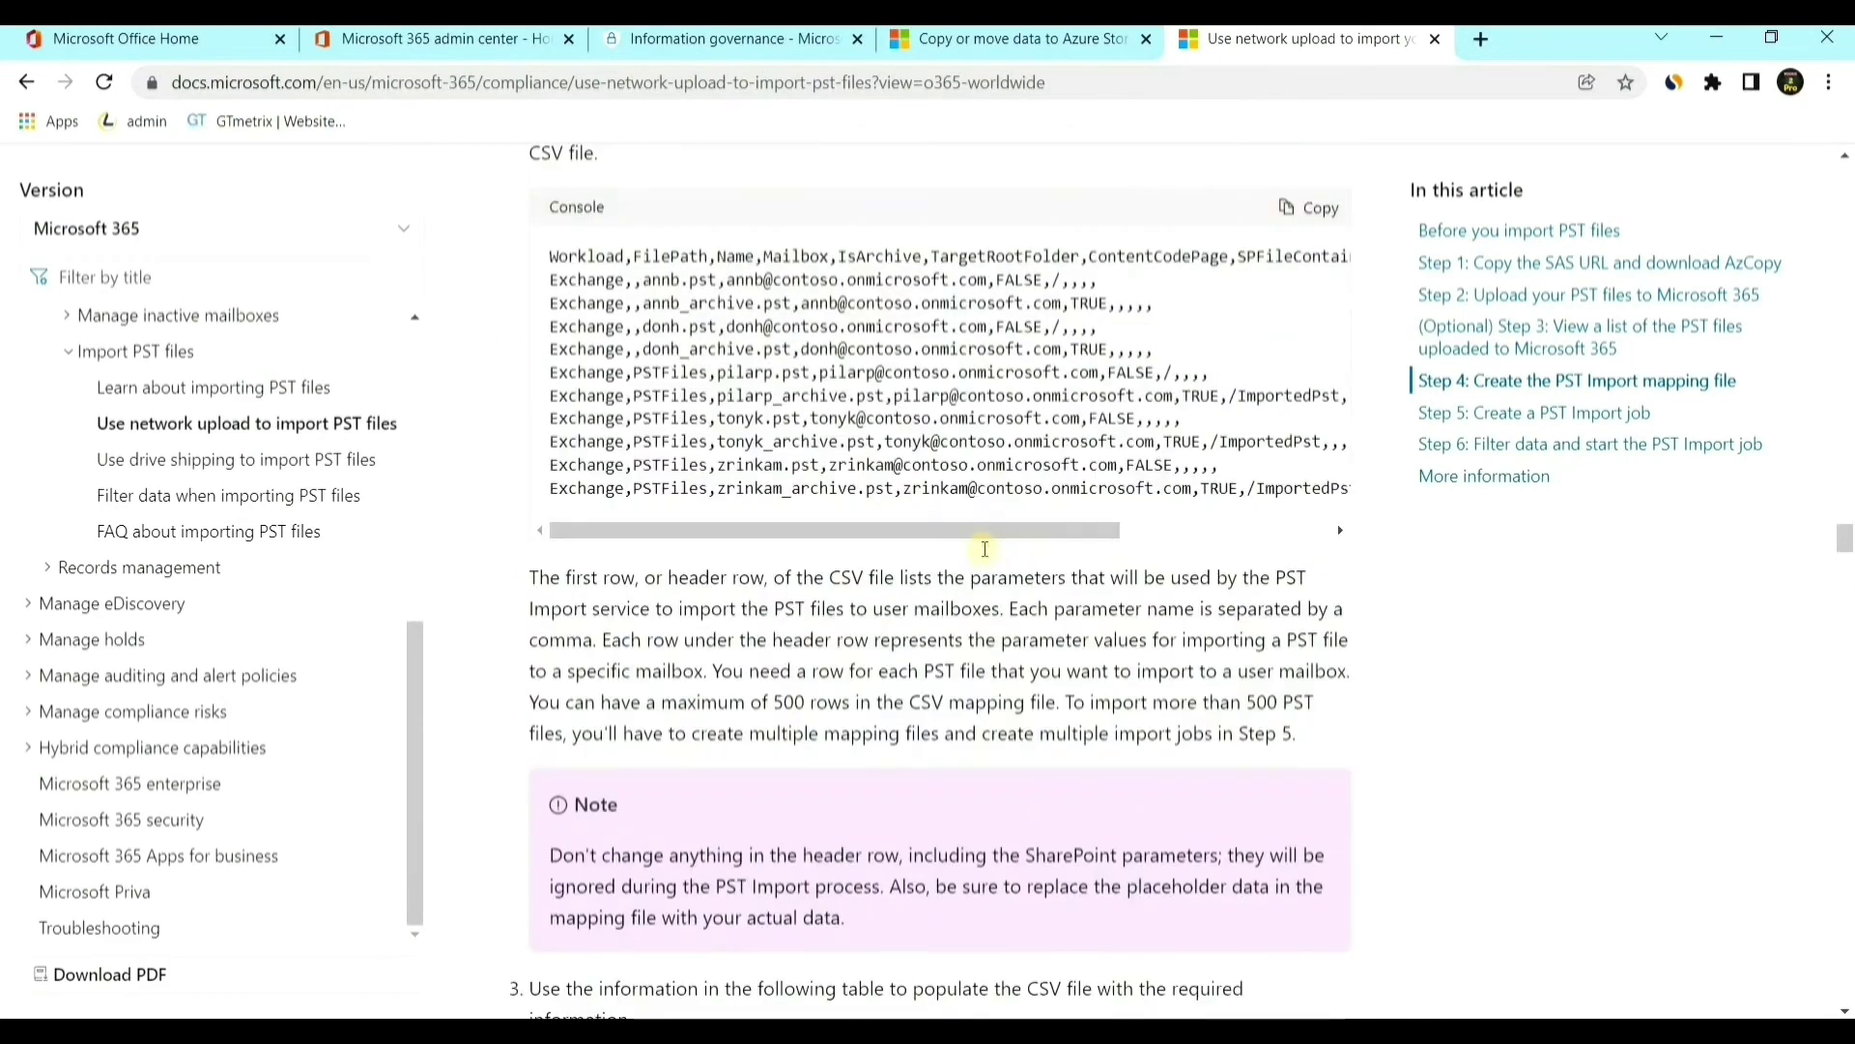
scroll(984, 548, "down", 15)
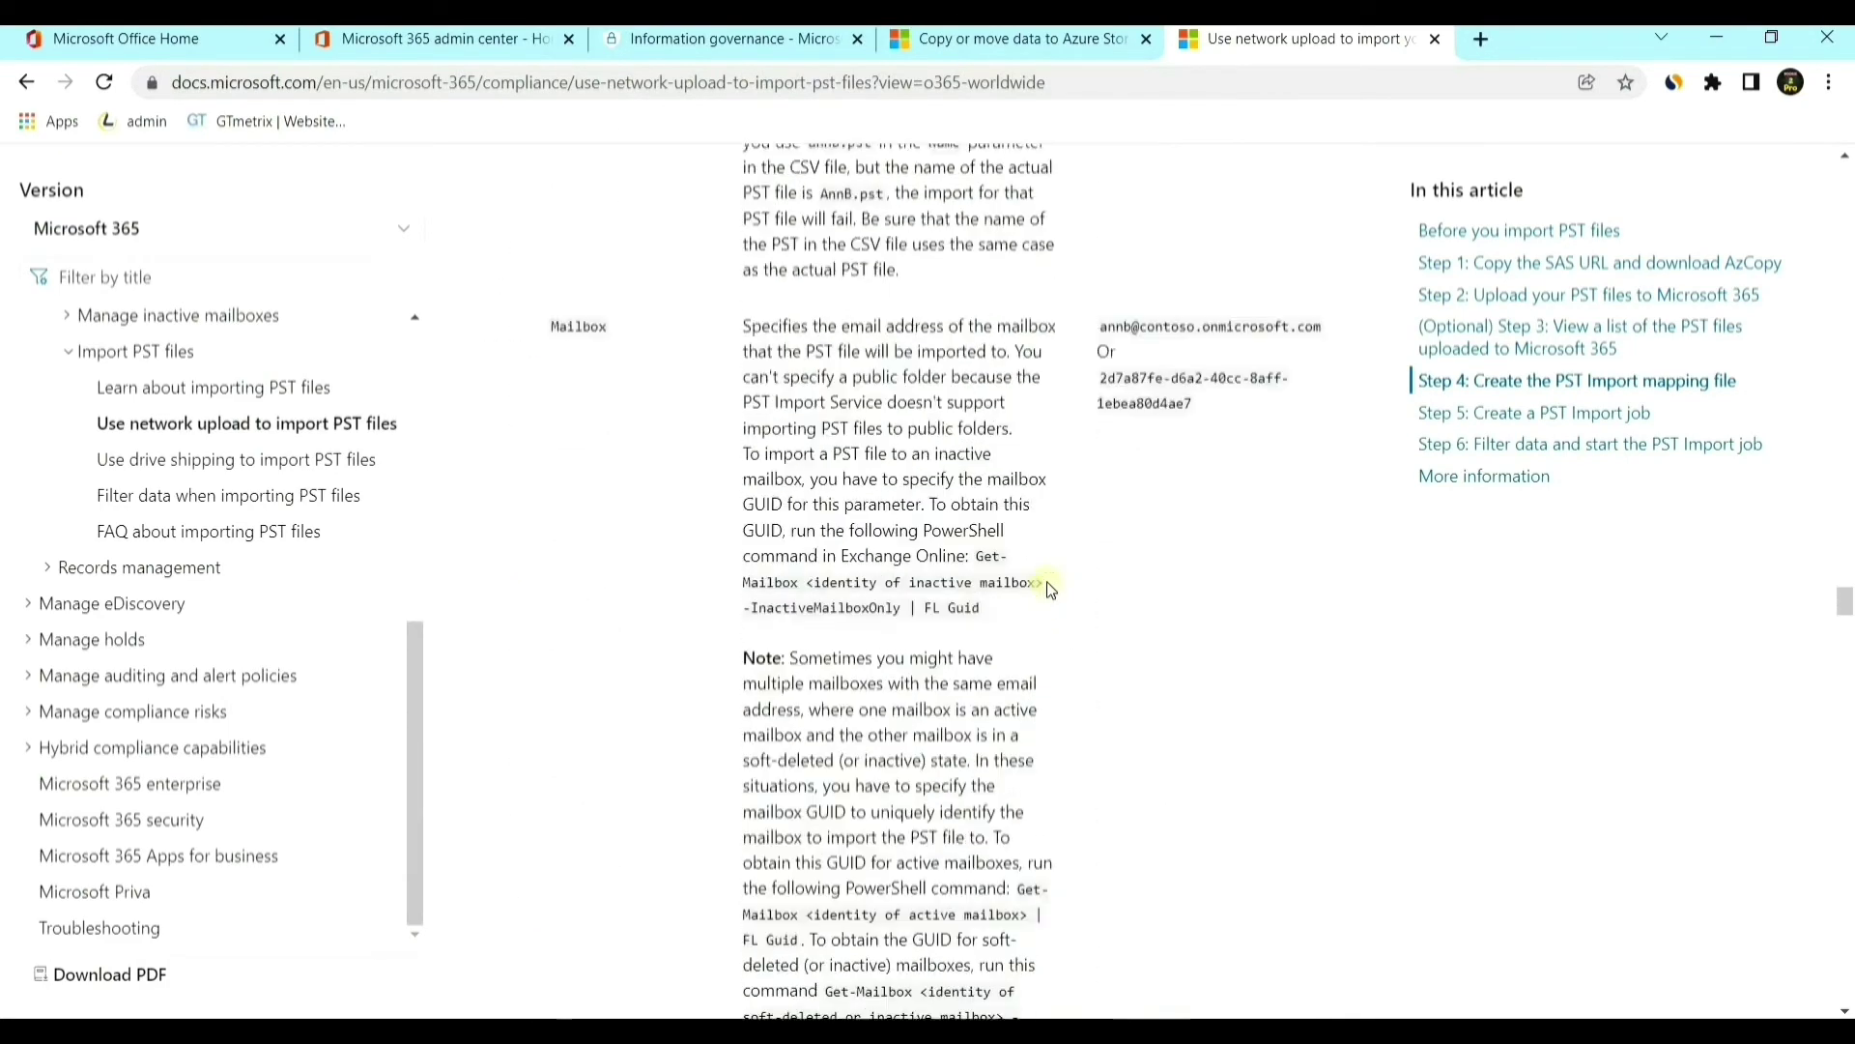
scroll(1052, 589, "down", 15)
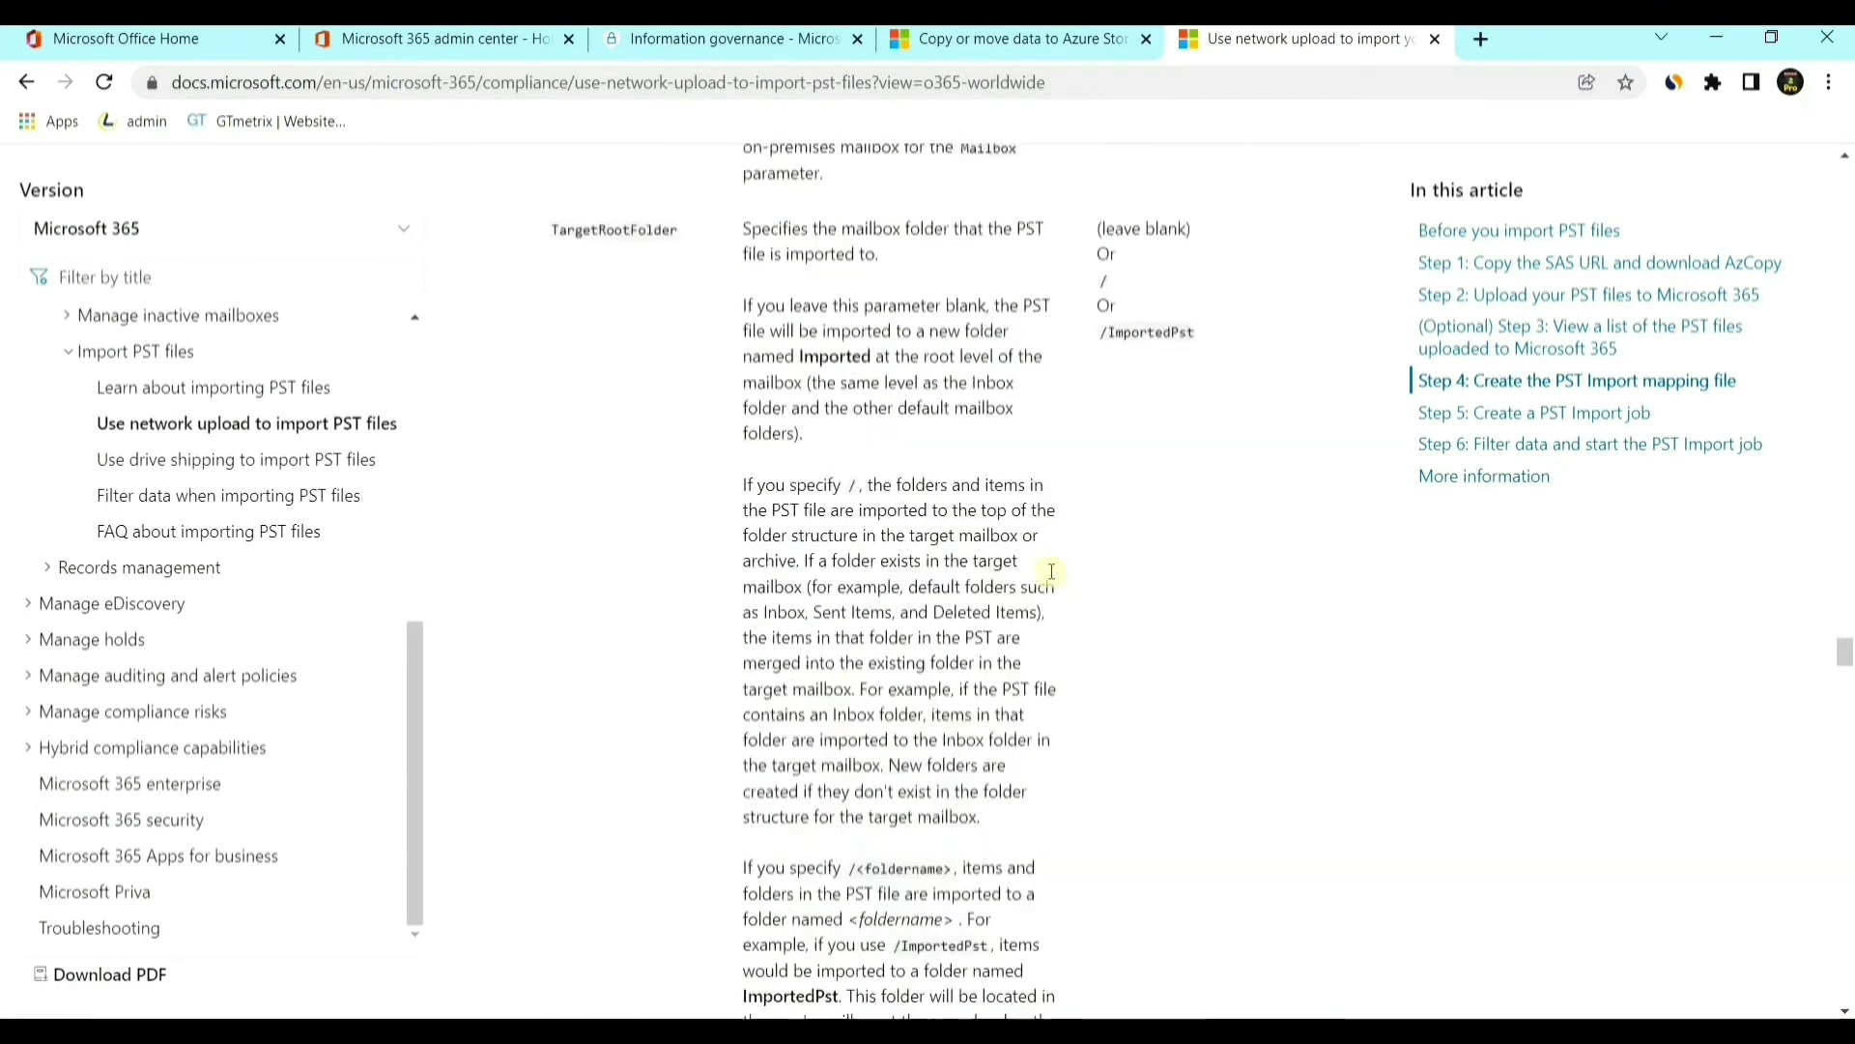
scroll(1047, 545, "up", 6)
scroll(1040, 545, "down", 3)
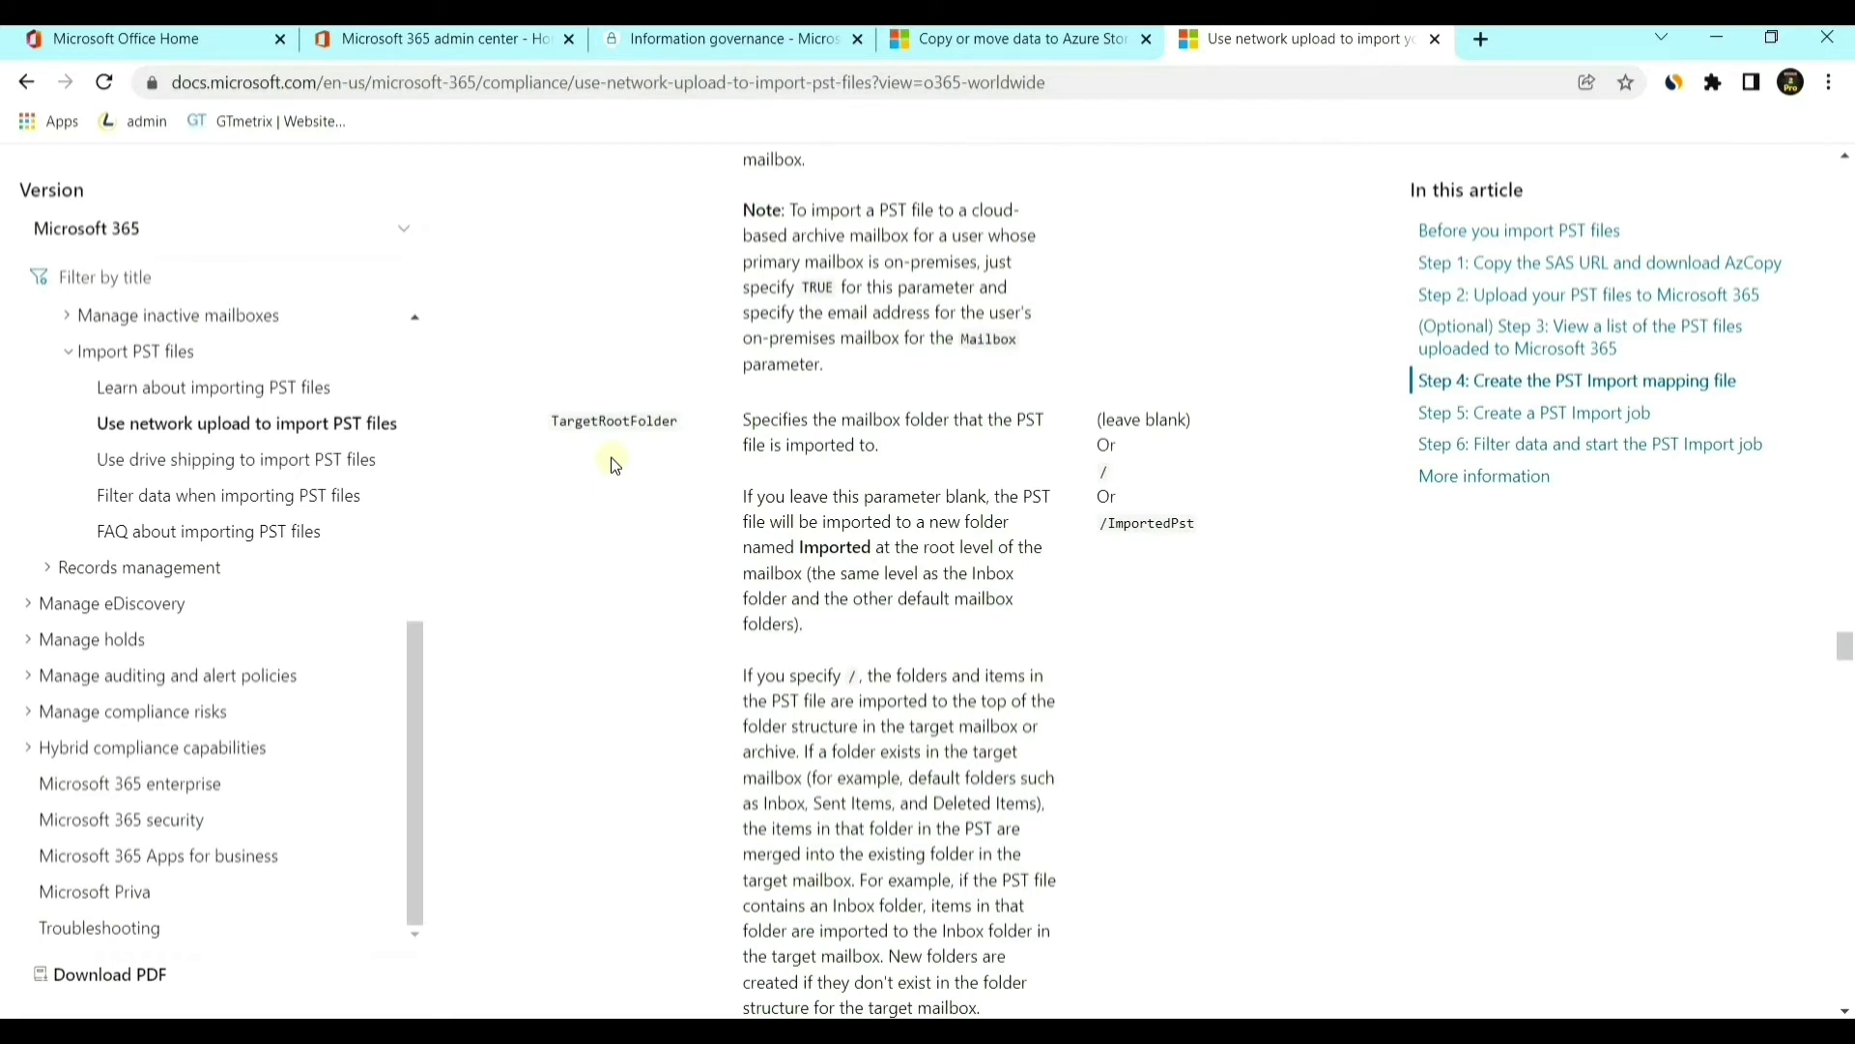
- Examine the Imported folder name and the / sample value in the article's TargetRootFolder description
left_click(809, 549)
left_click_drag(810, 549, 873, 548)
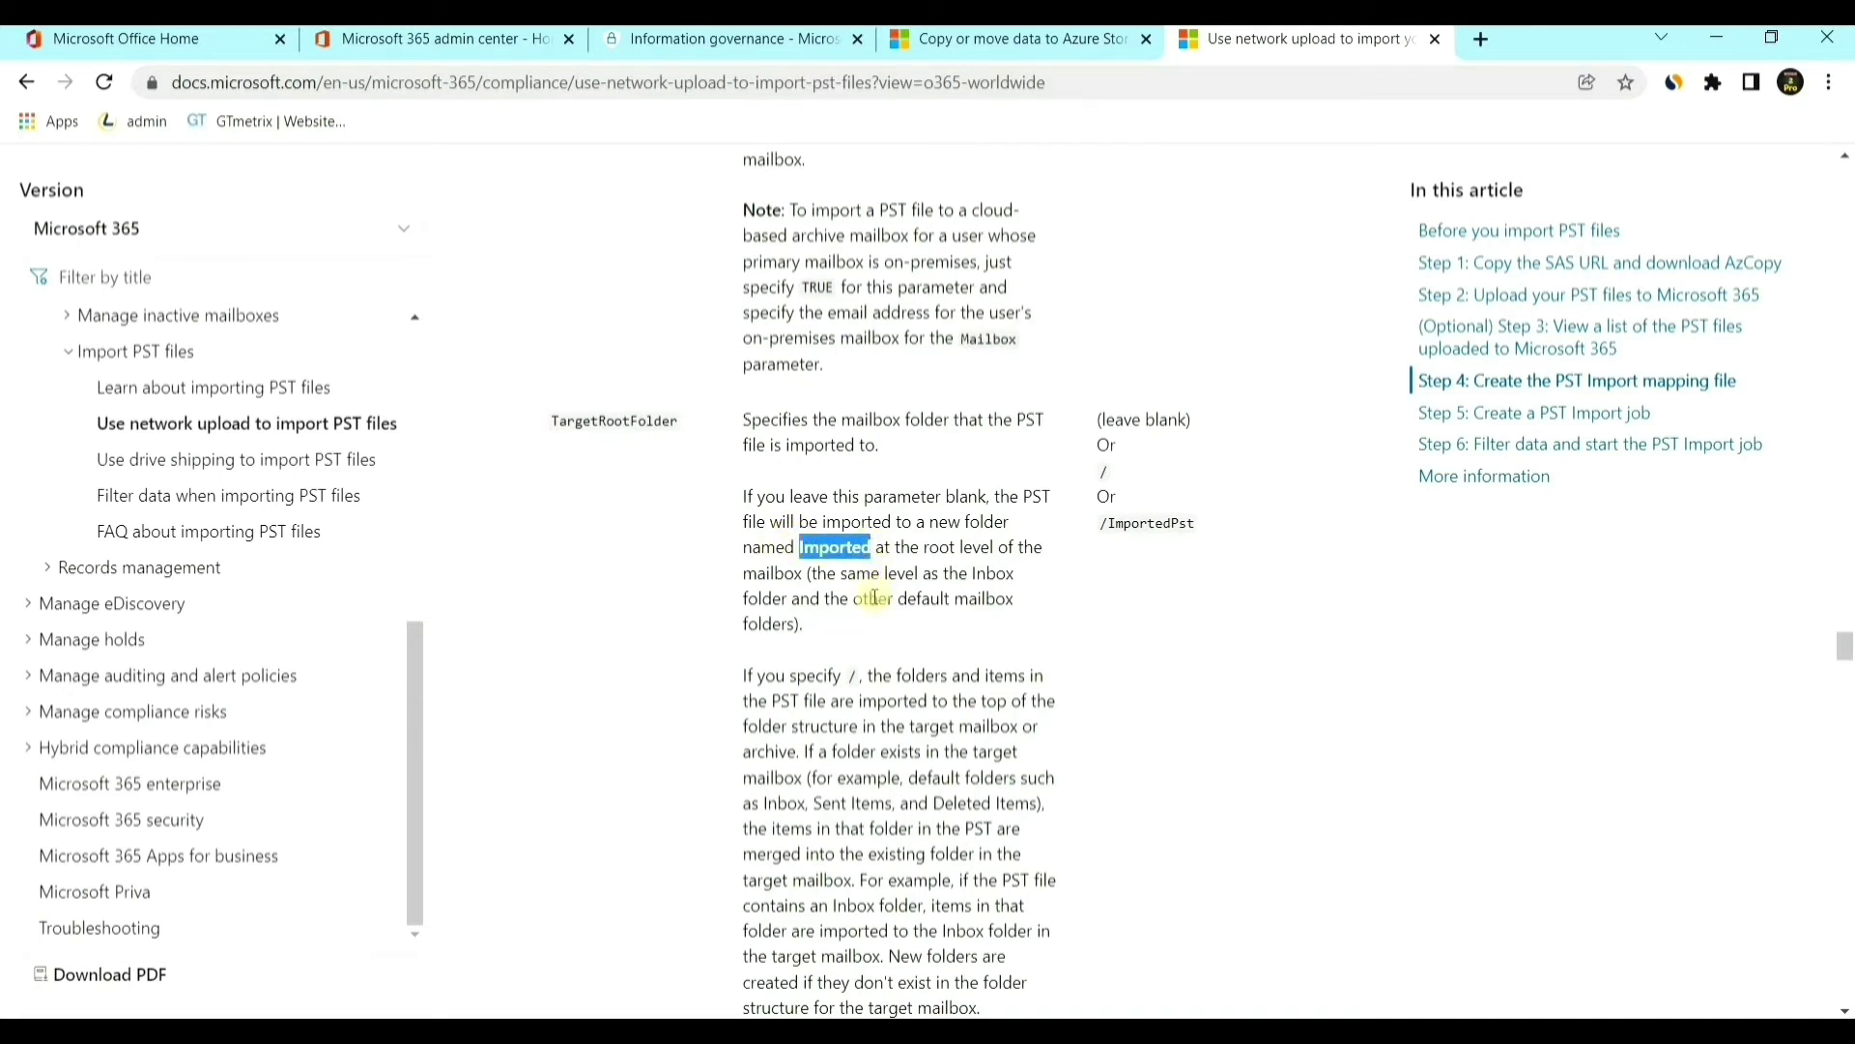
left_click(843, 599)
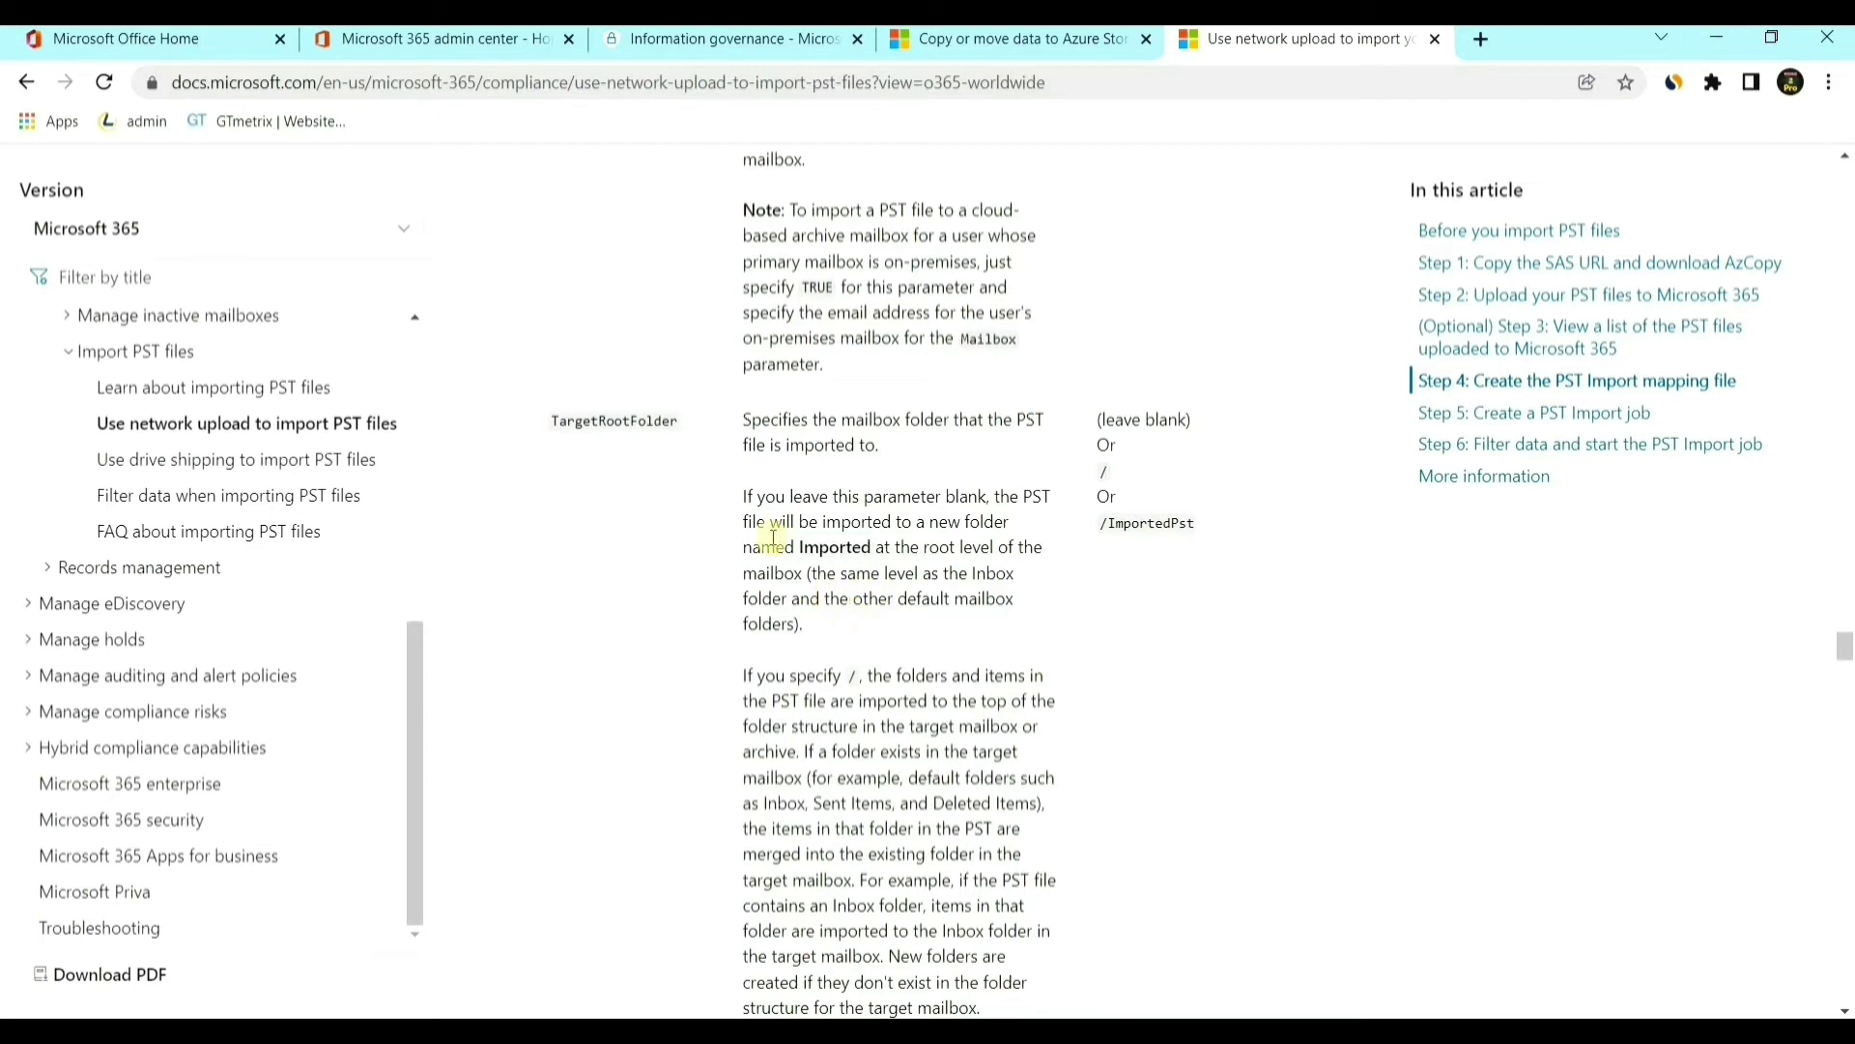
double_click(1114, 474)
- Switch to PstImportMappingFile.csv in Excel and review the Workload and FilePath cells of row 2
key("alt+Tab")
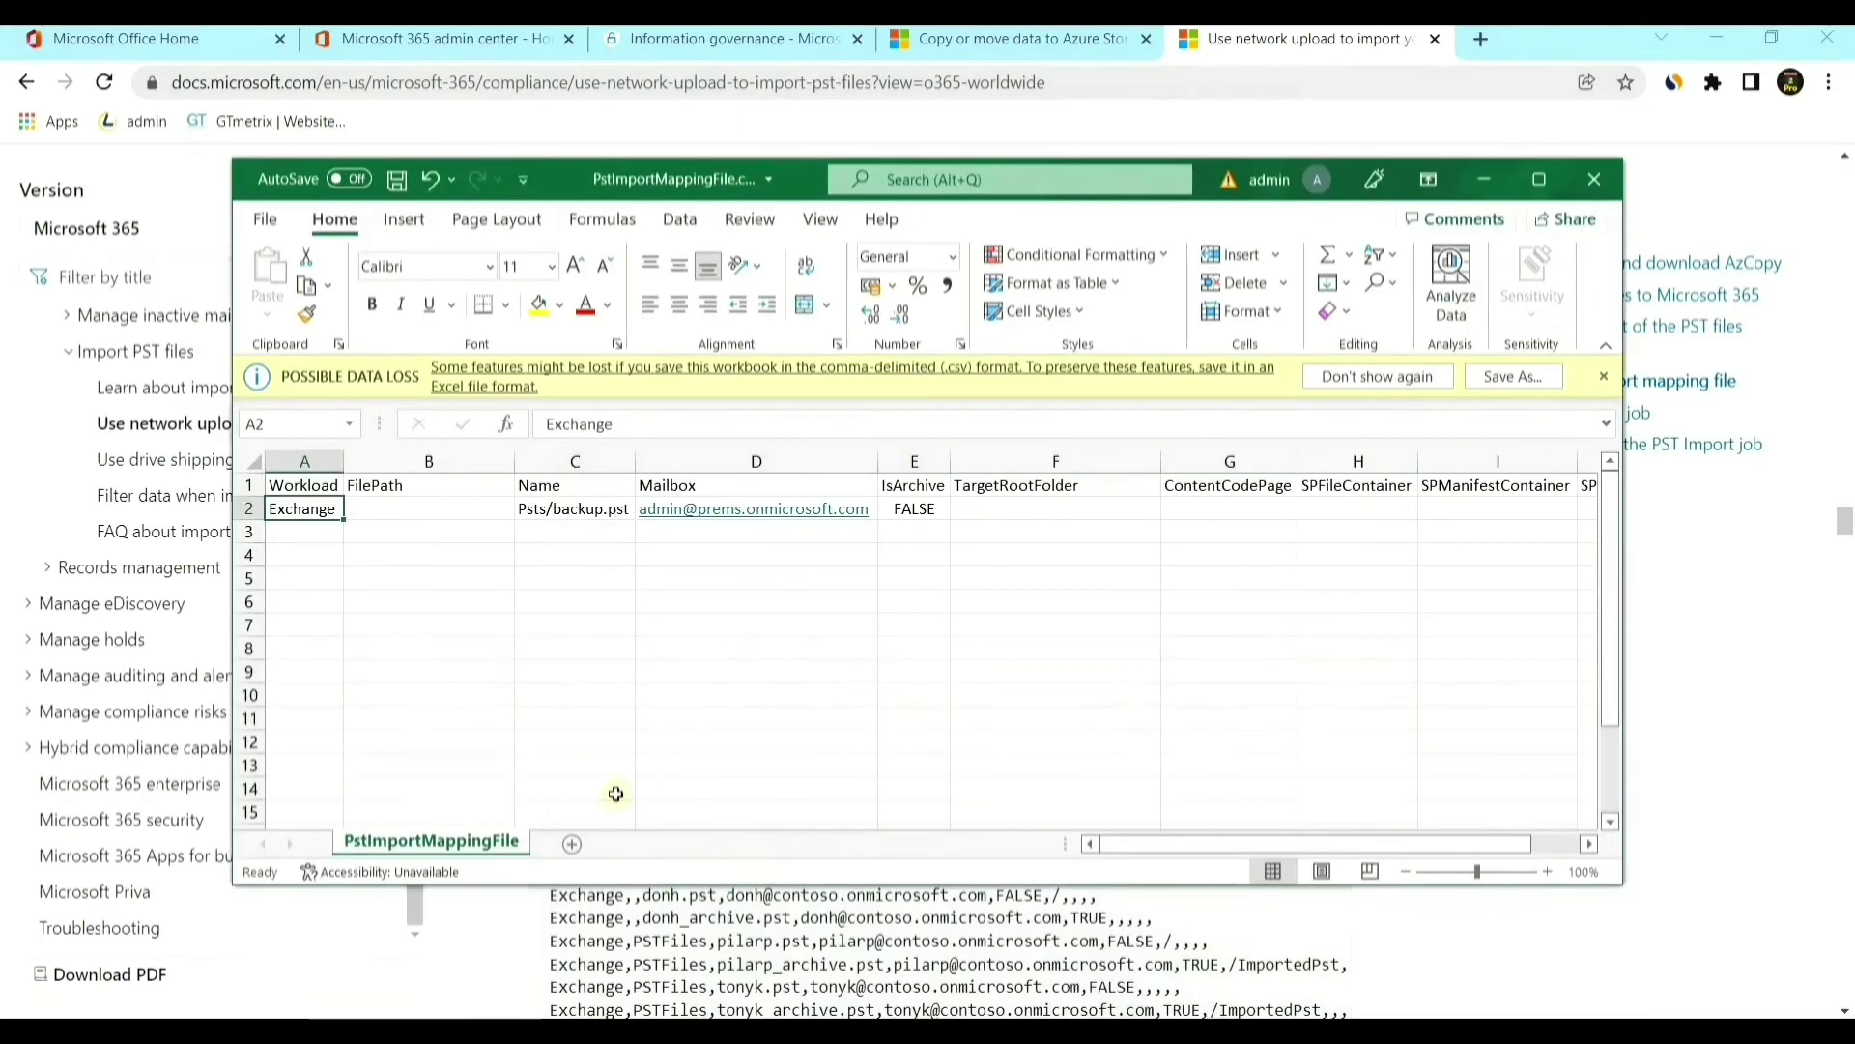
left_click(330, 551)
left_click(319, 501)
left_click(398, 510)
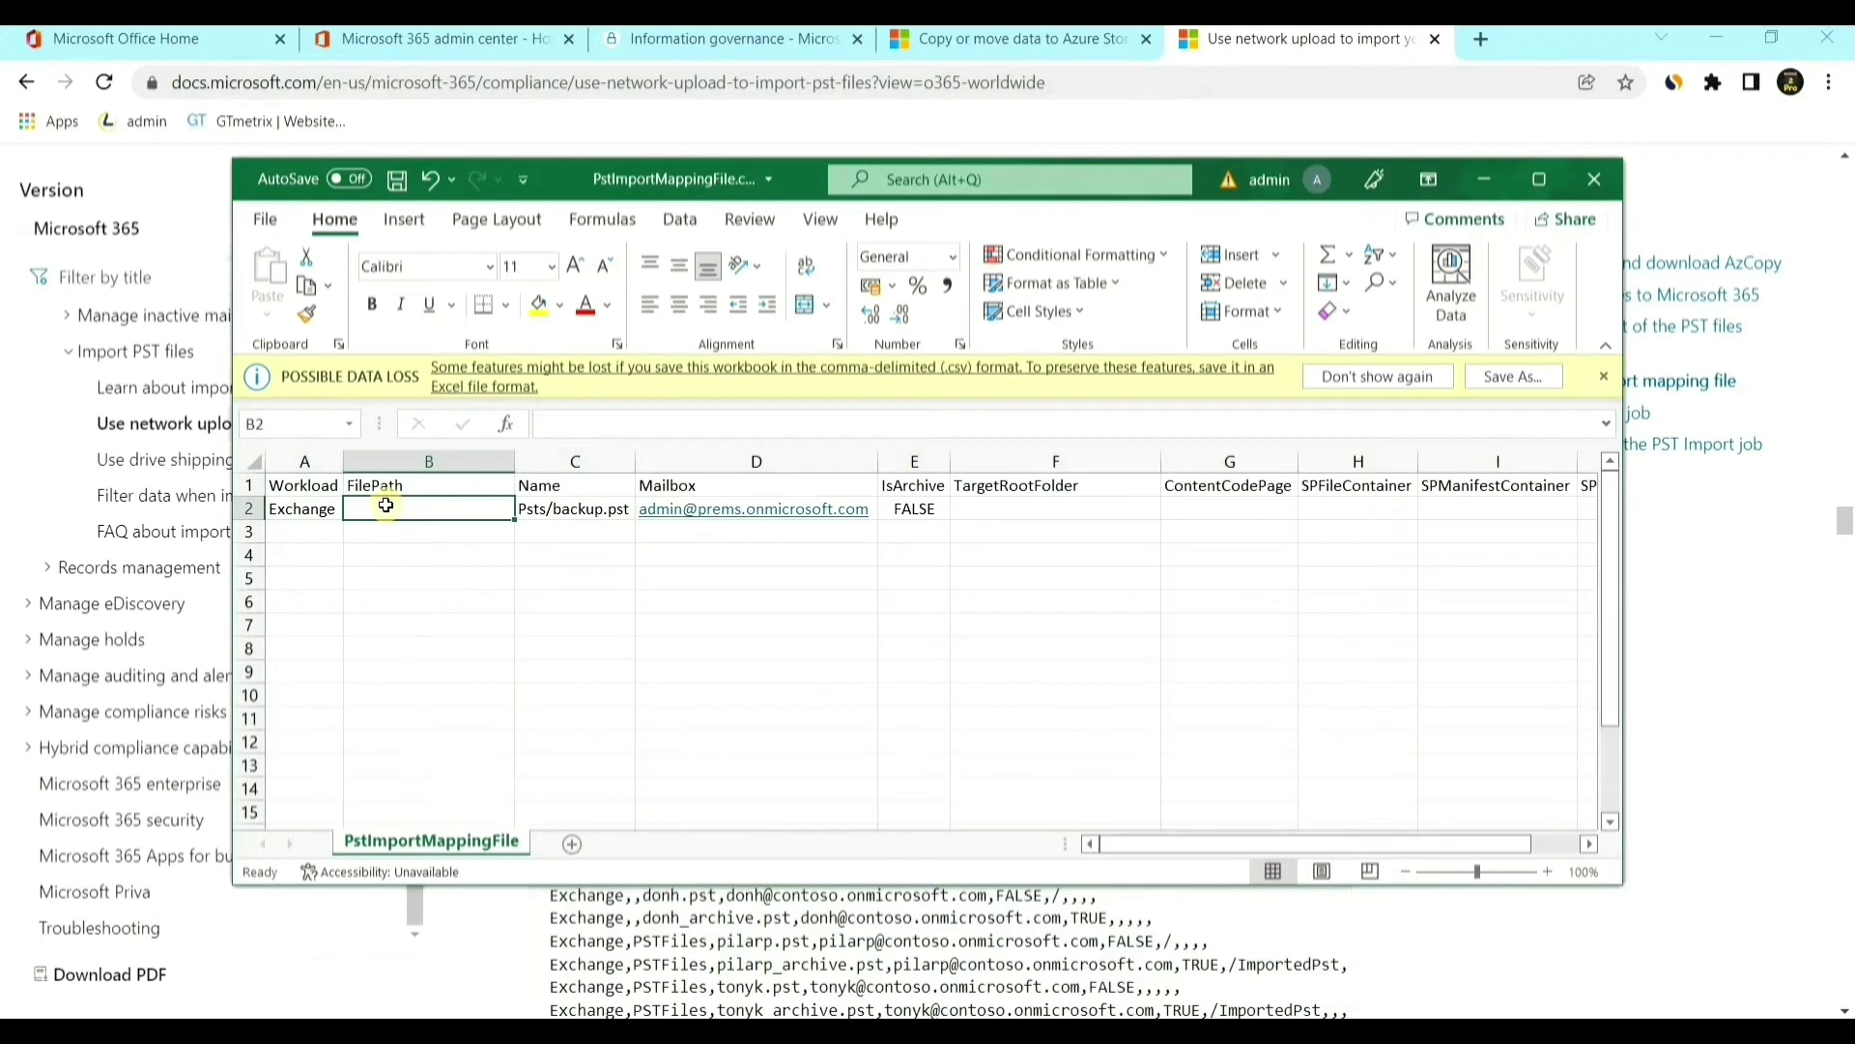
- Inspect the folder and file name parts of the row 2 Name entry in the mapping file
left_click(553, 512)
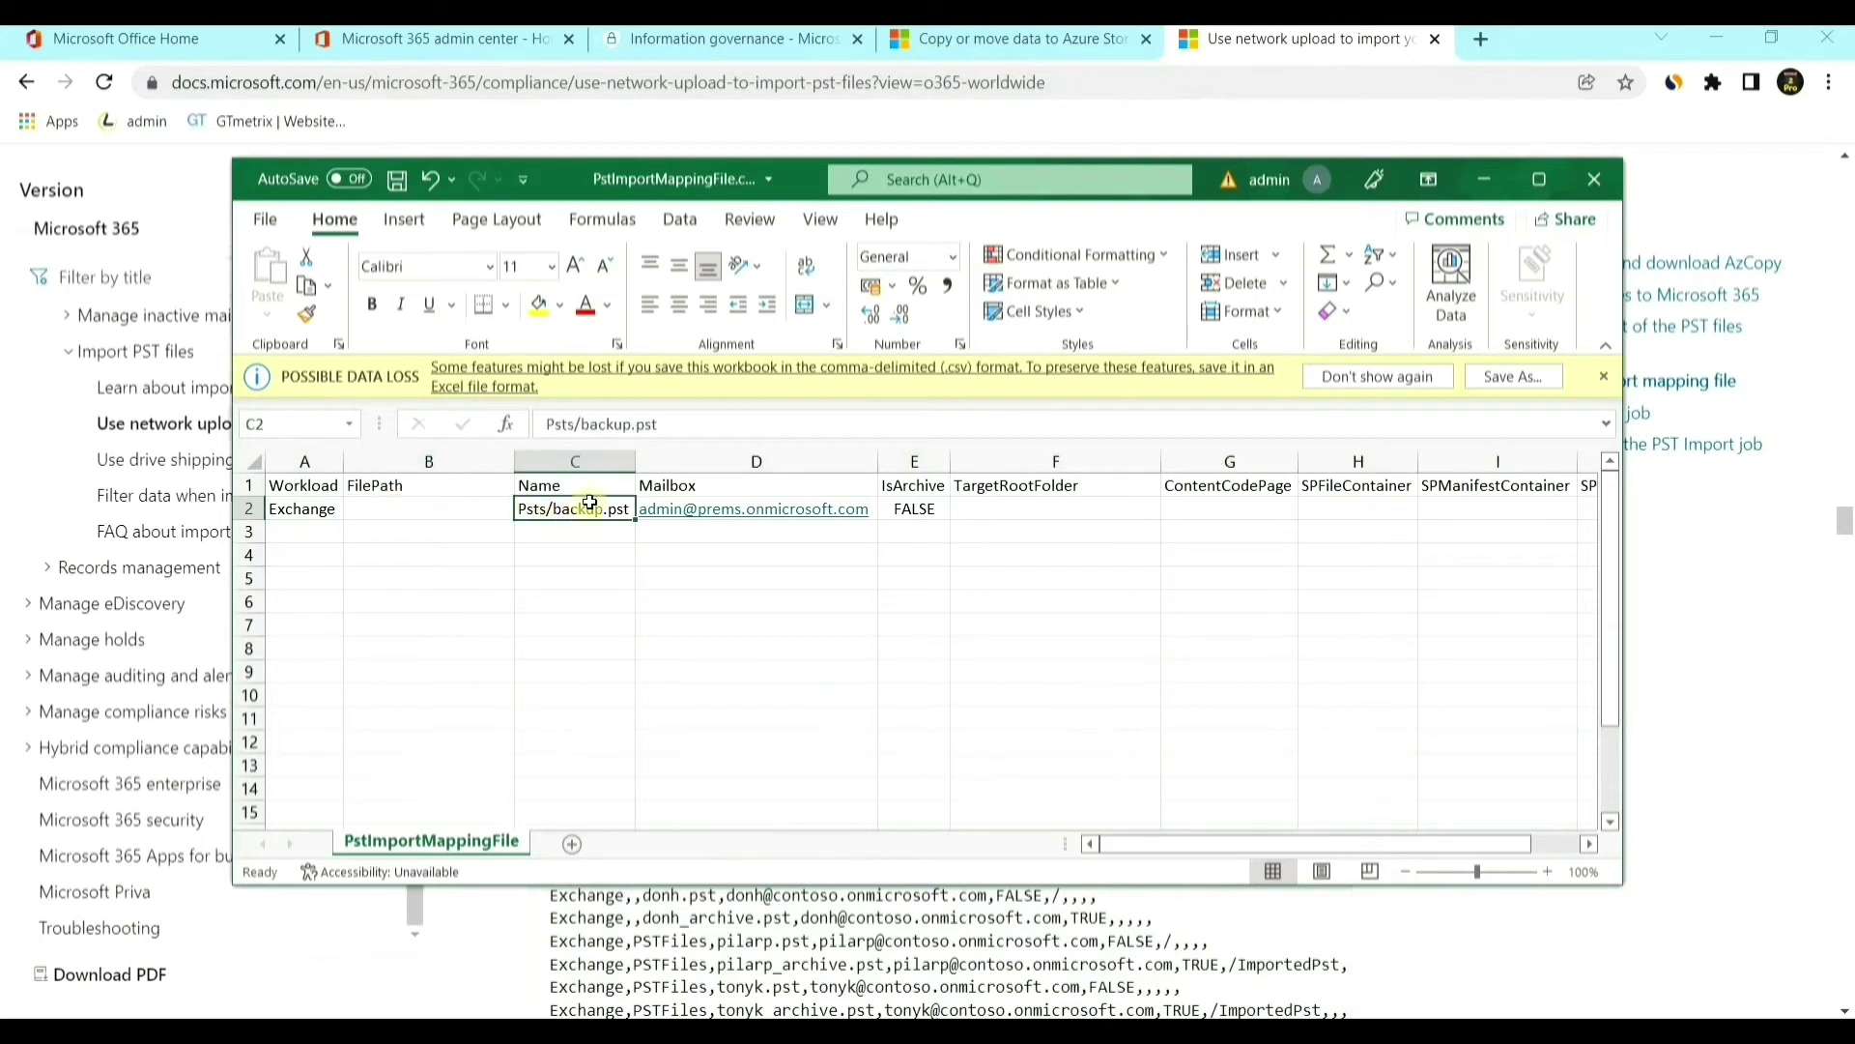
left_click_drag(580, 424, 538, 427)
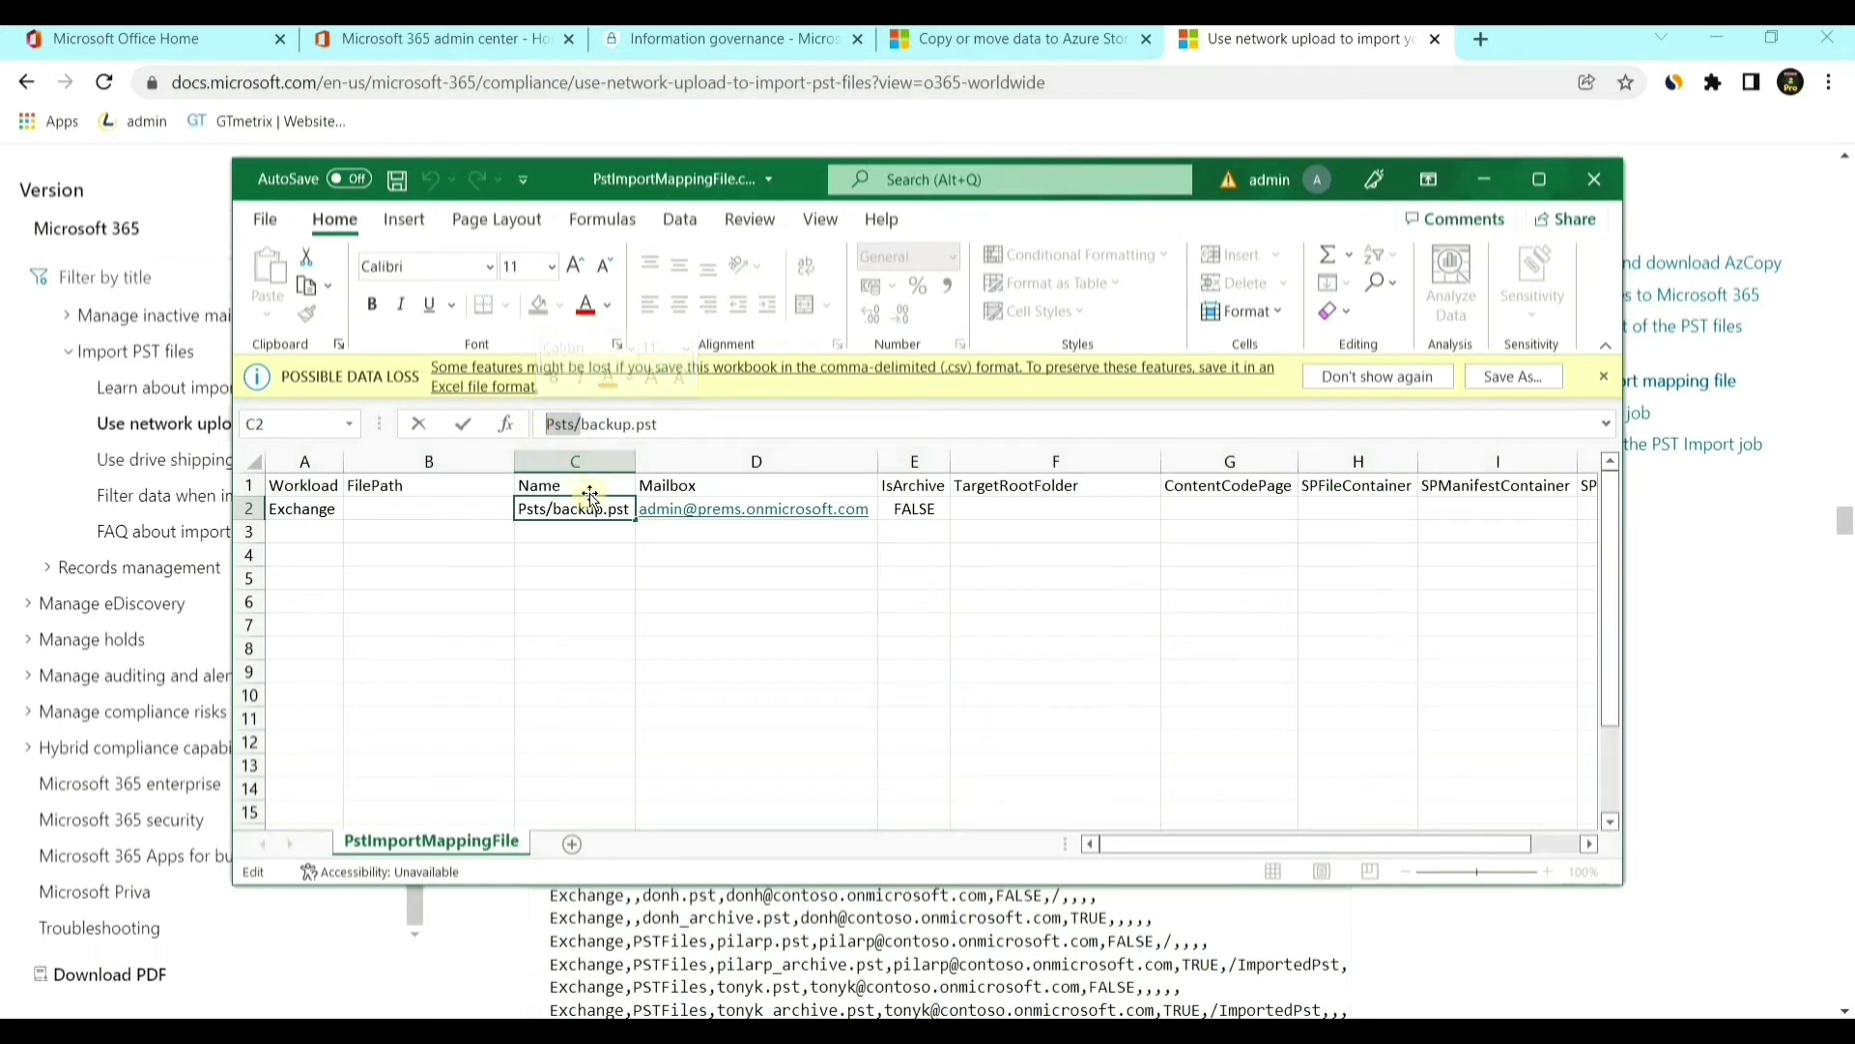
left_click(539, 599)
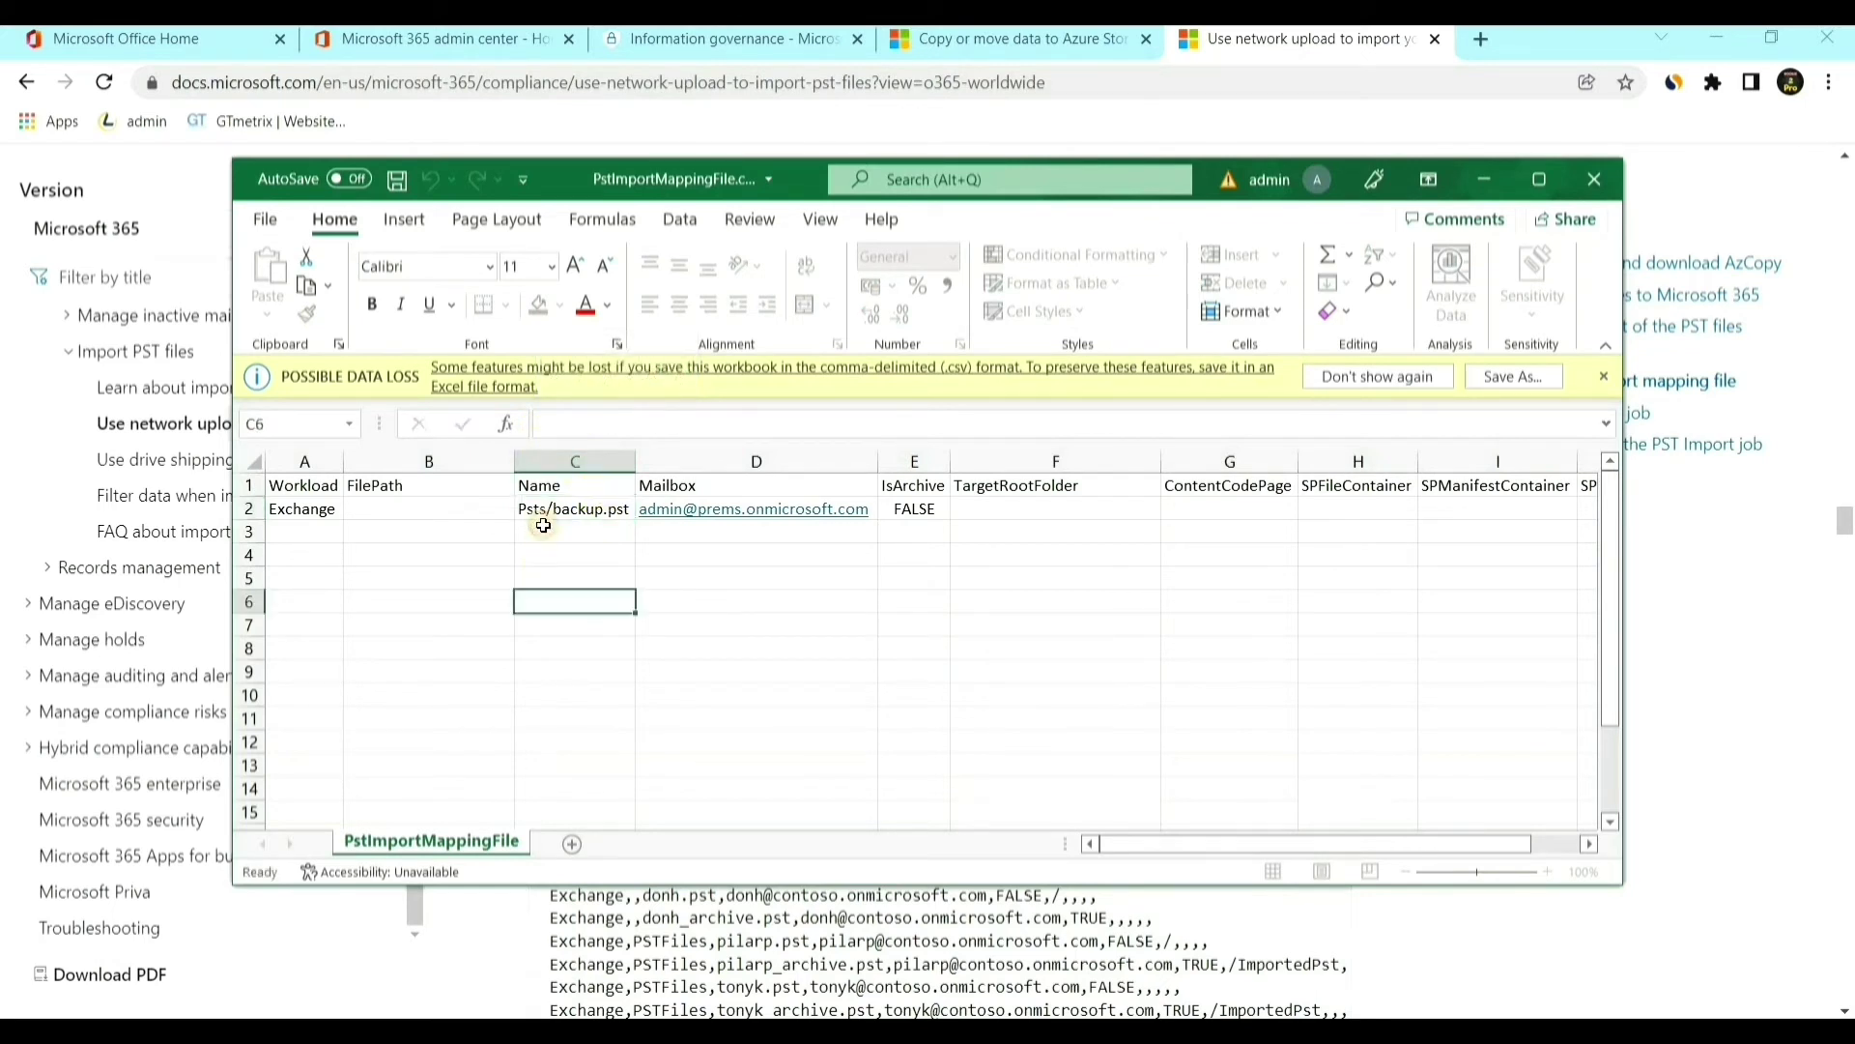
left_click(556, 510)
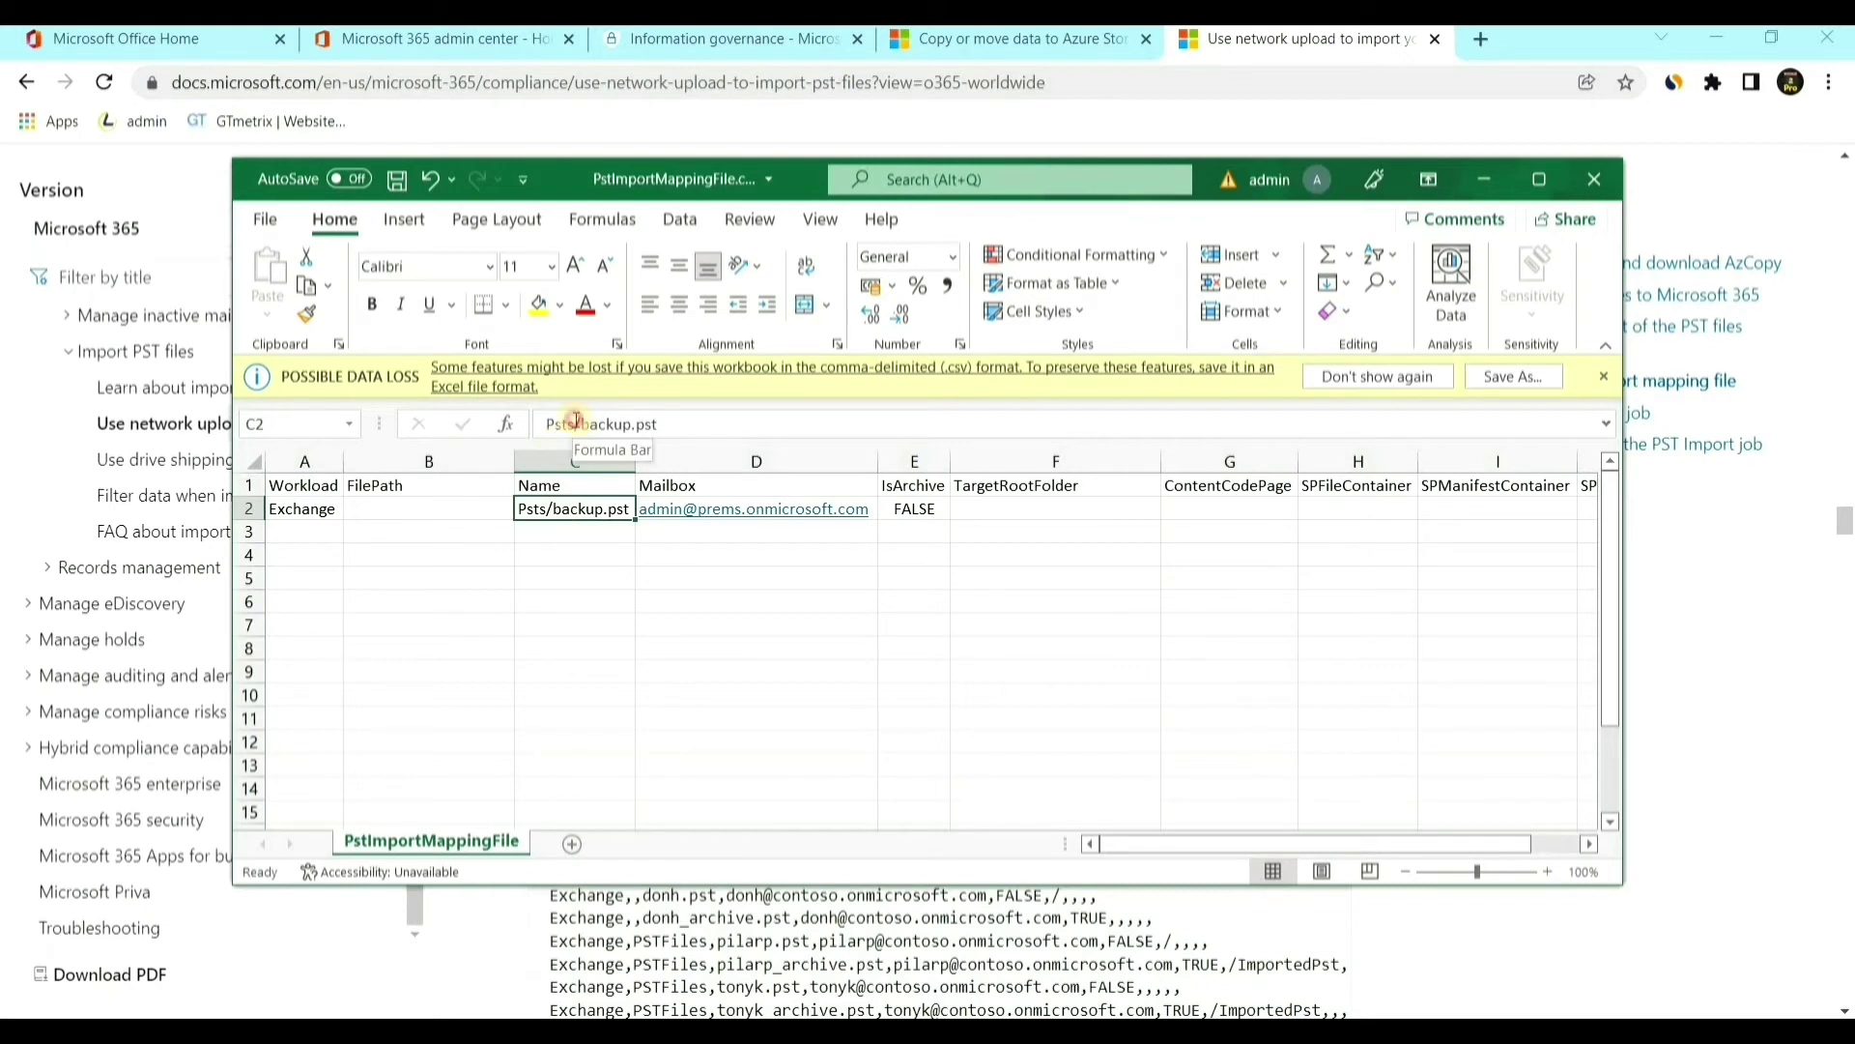
left_click_drag(581, 424, 670, 428)
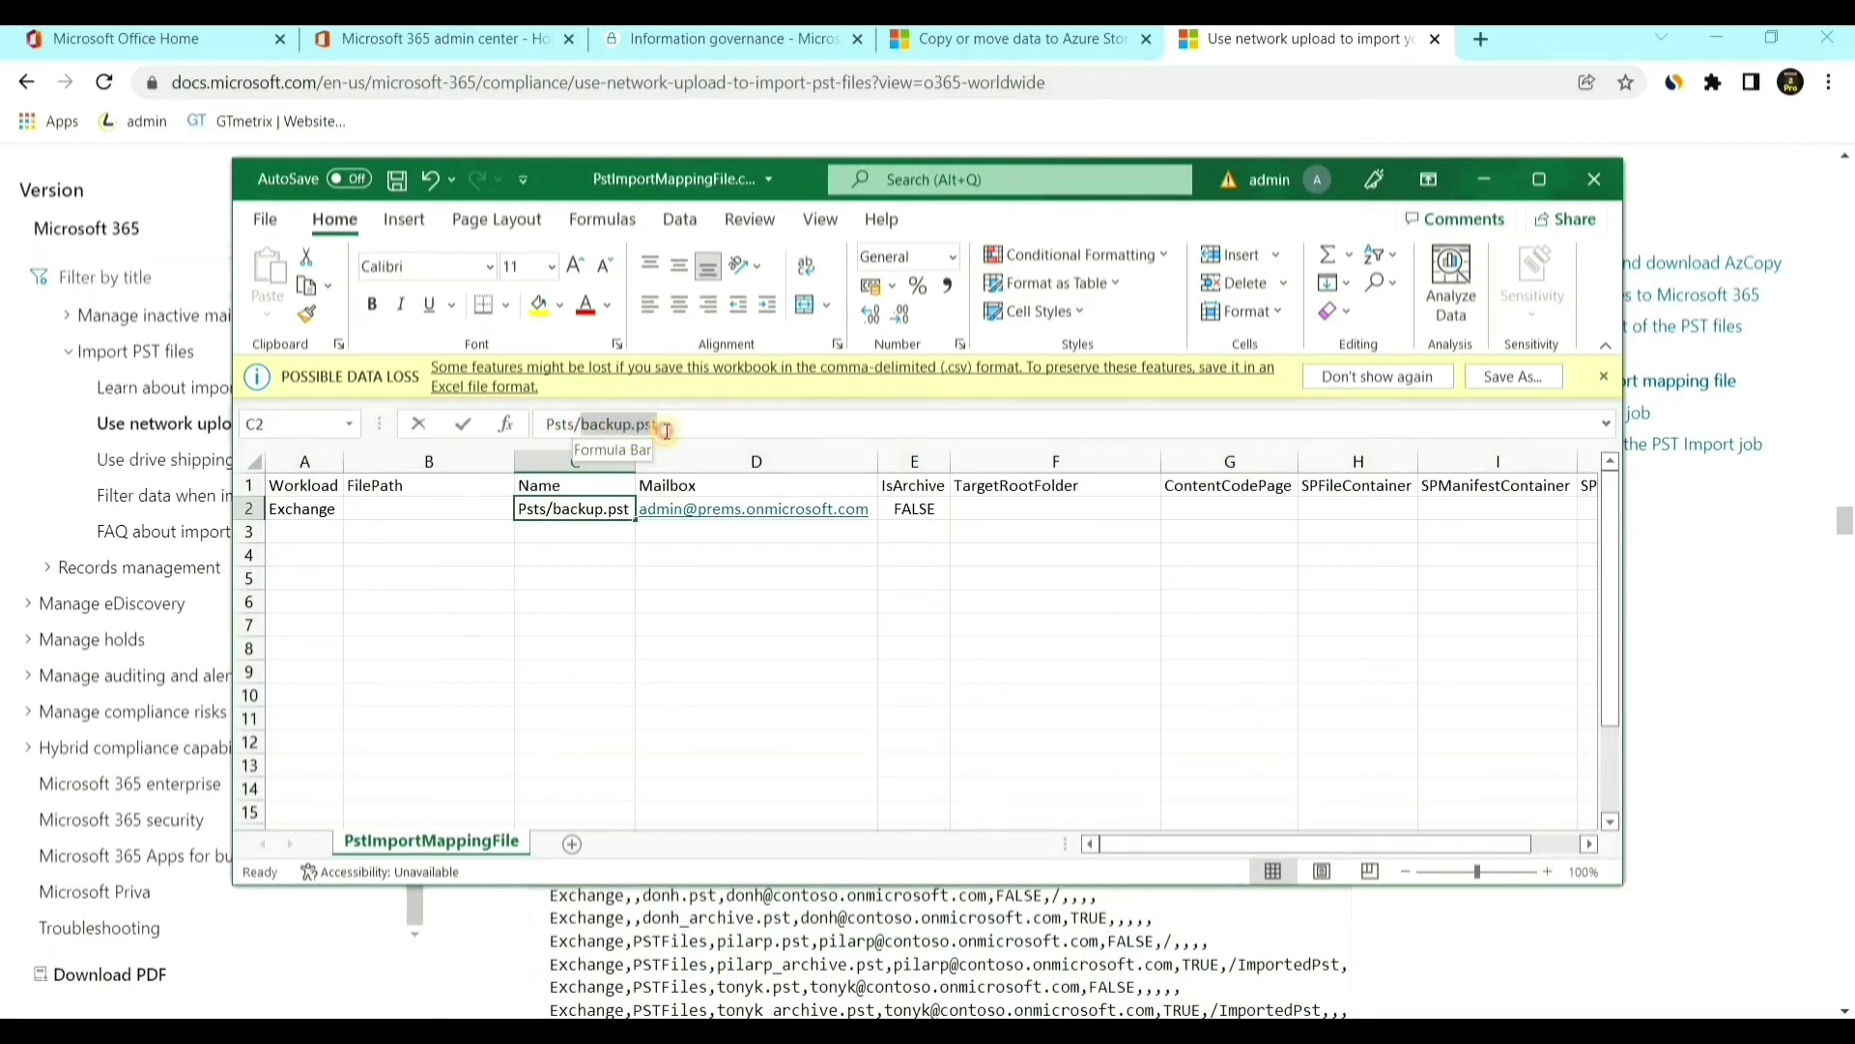
mouse_move(547, 420)
left_mouse_down()
mouse_move(669, 419)
mouse_move(541, 425)
mouse_move(558, 433)
left_mouse_up()
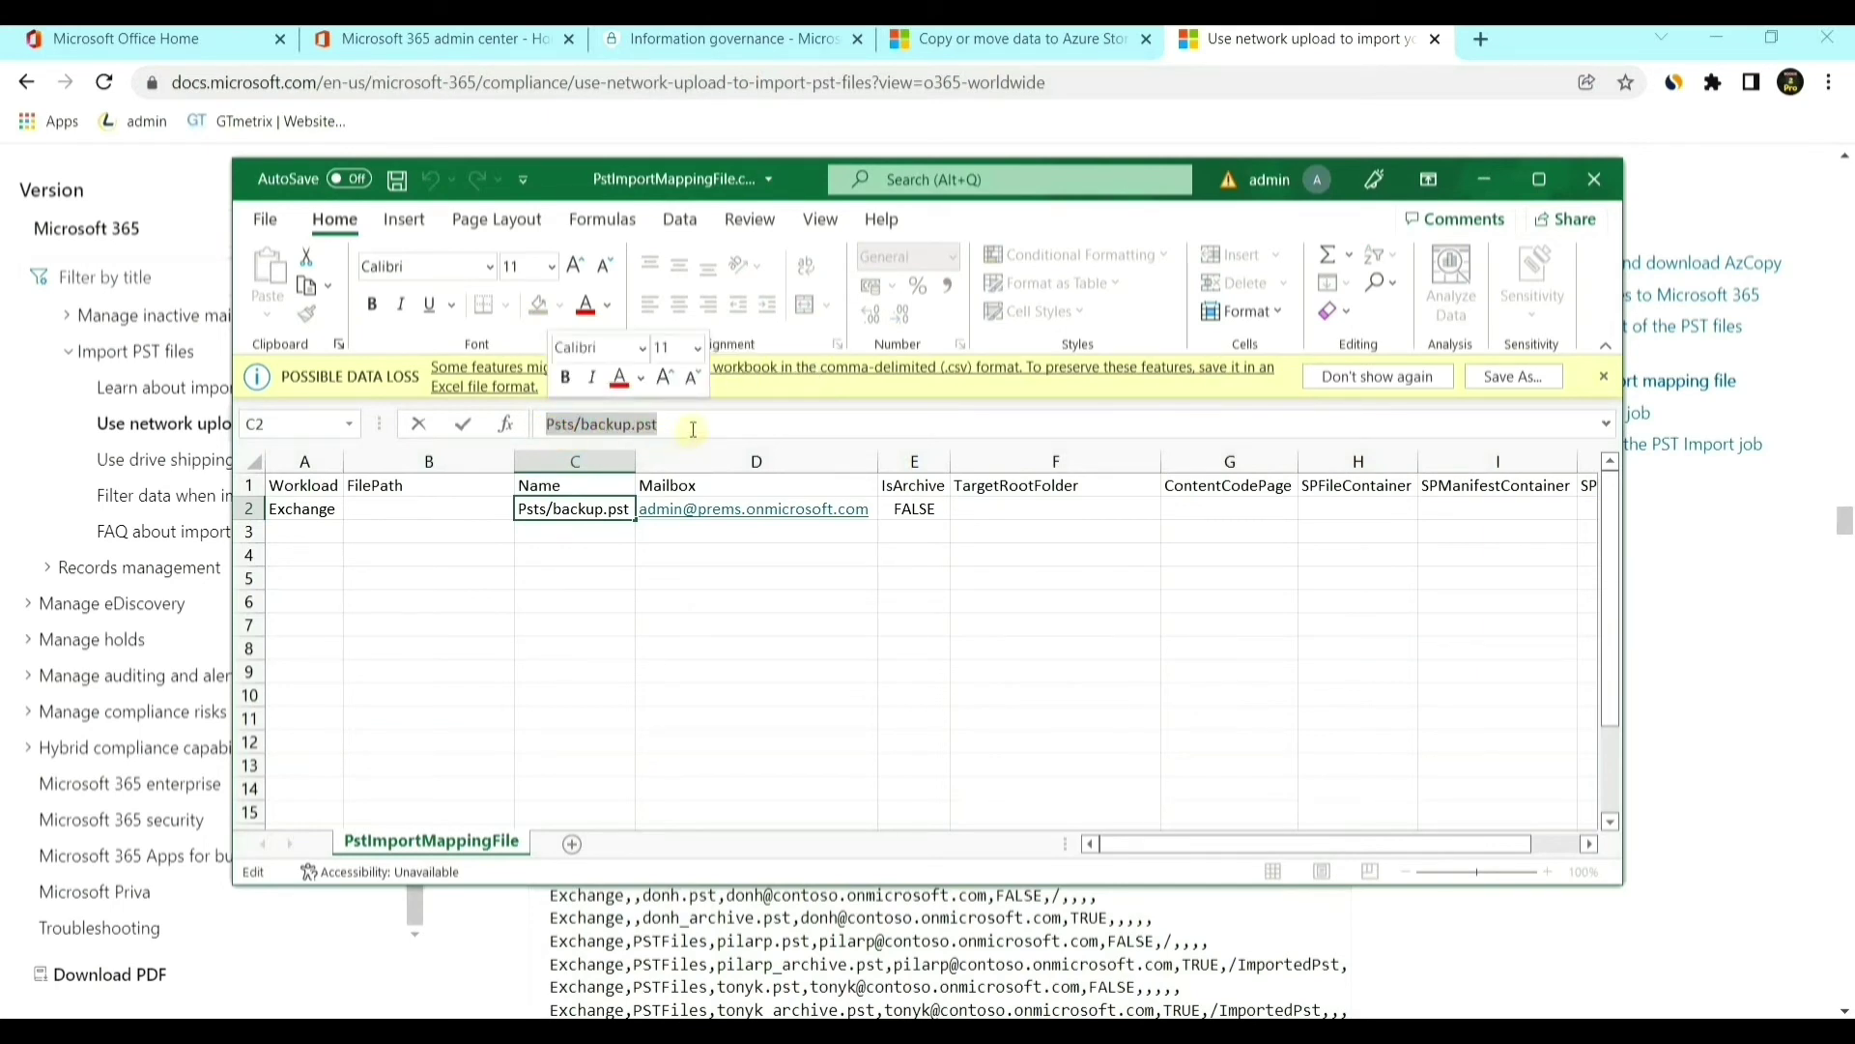
left_click(692, 422)
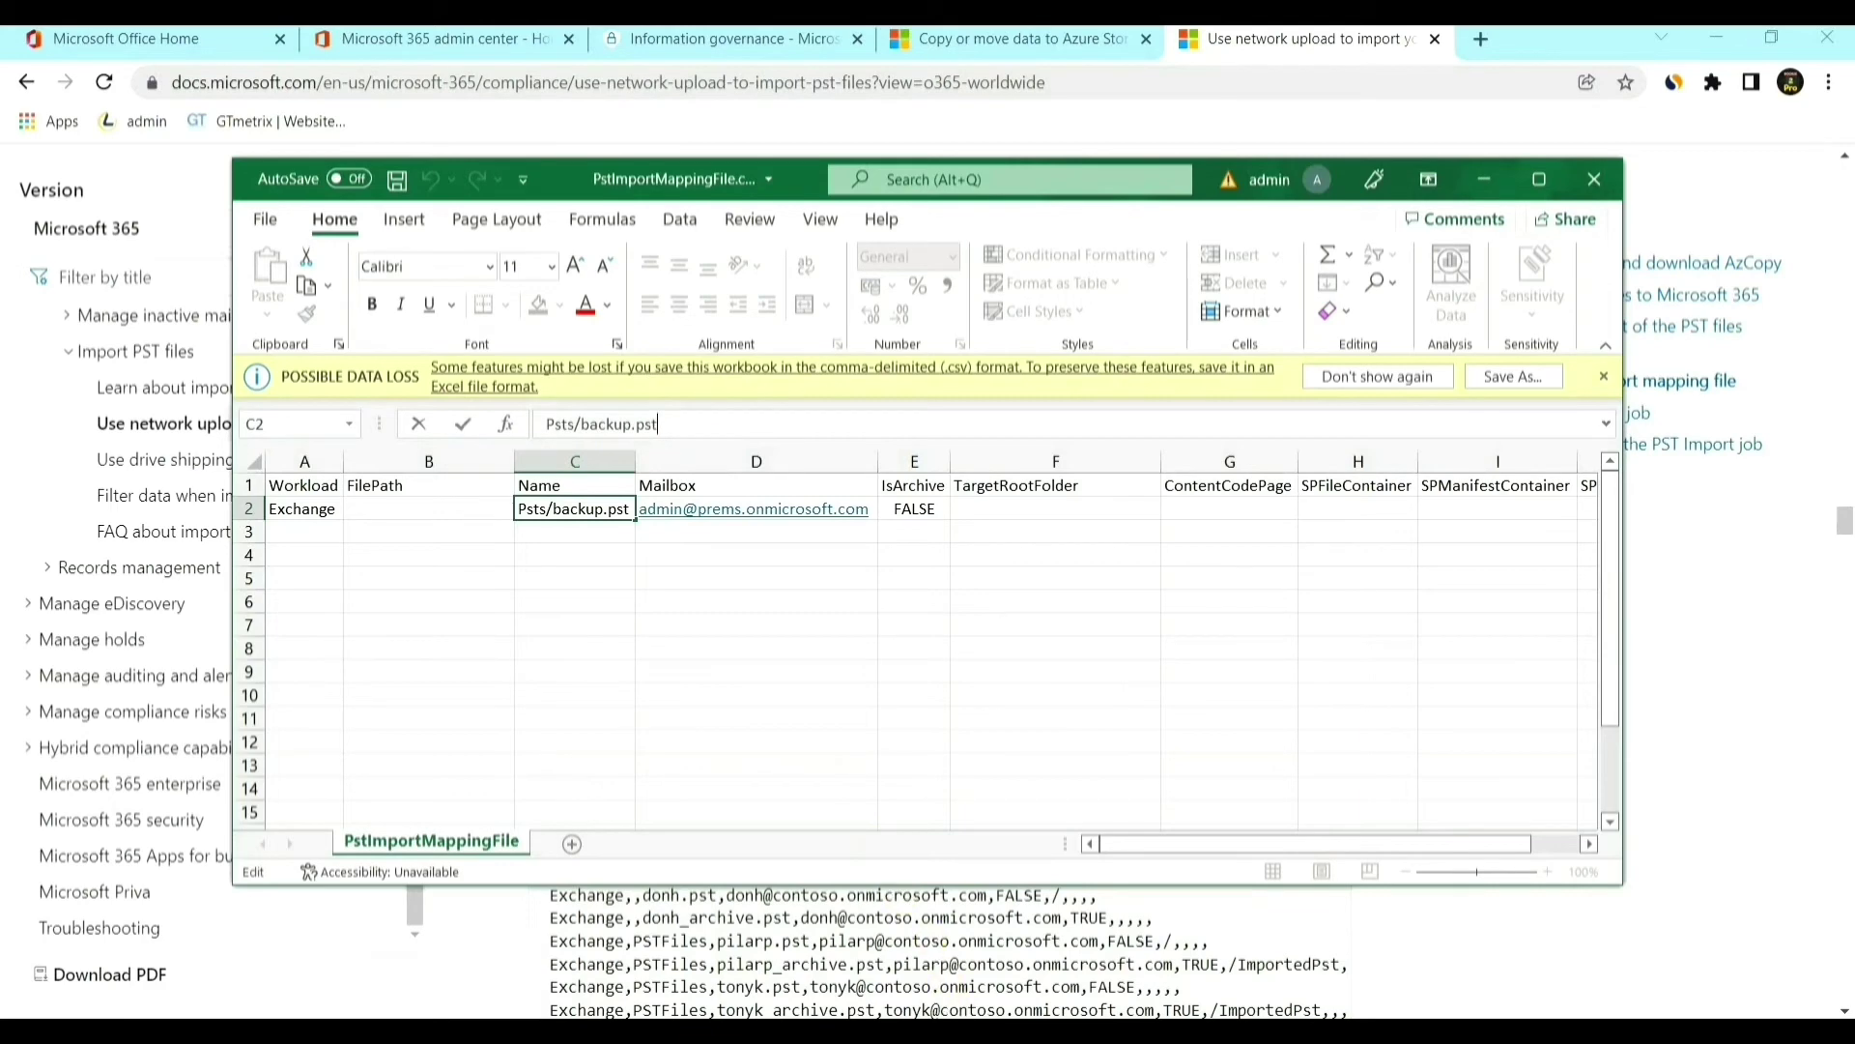
- Bring up the downloaded uploaded-PST list CSV and inspect the folder part of the listed file path
left_click(682, 38)
mouse_move(1145, 1009)
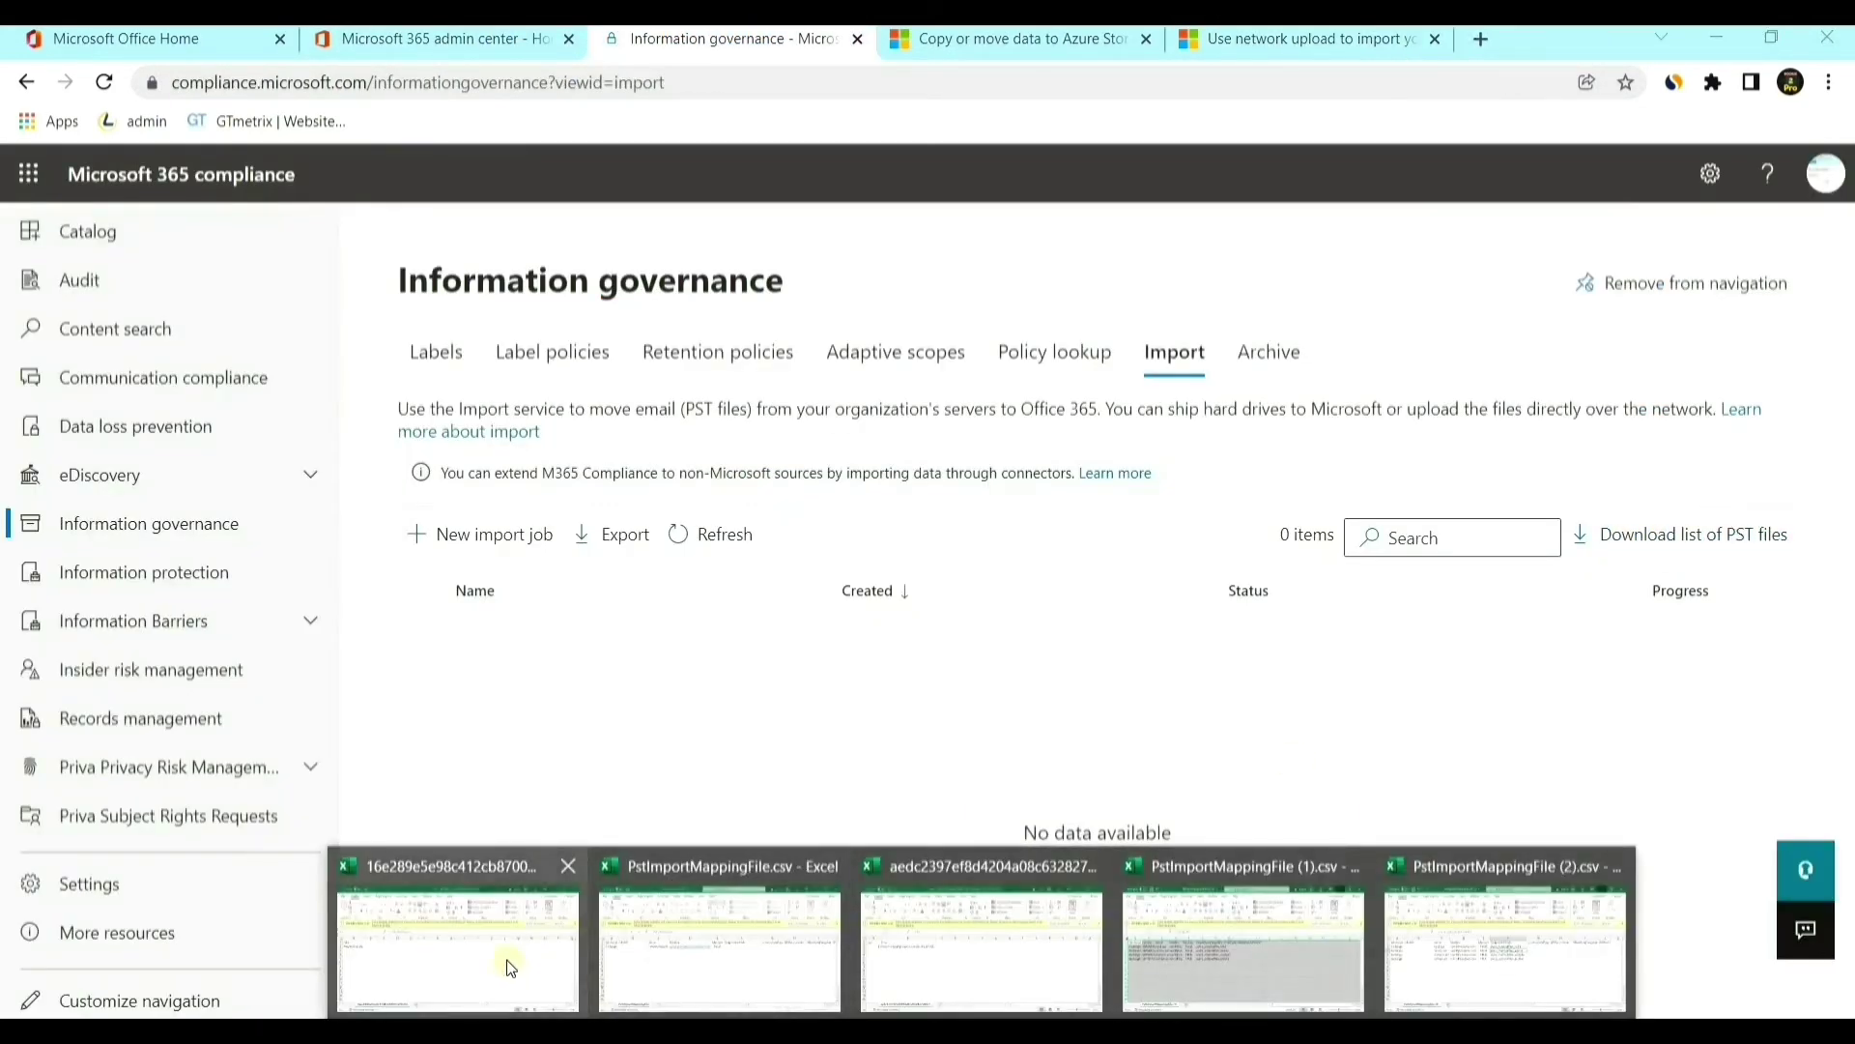
left_click(532, 959)
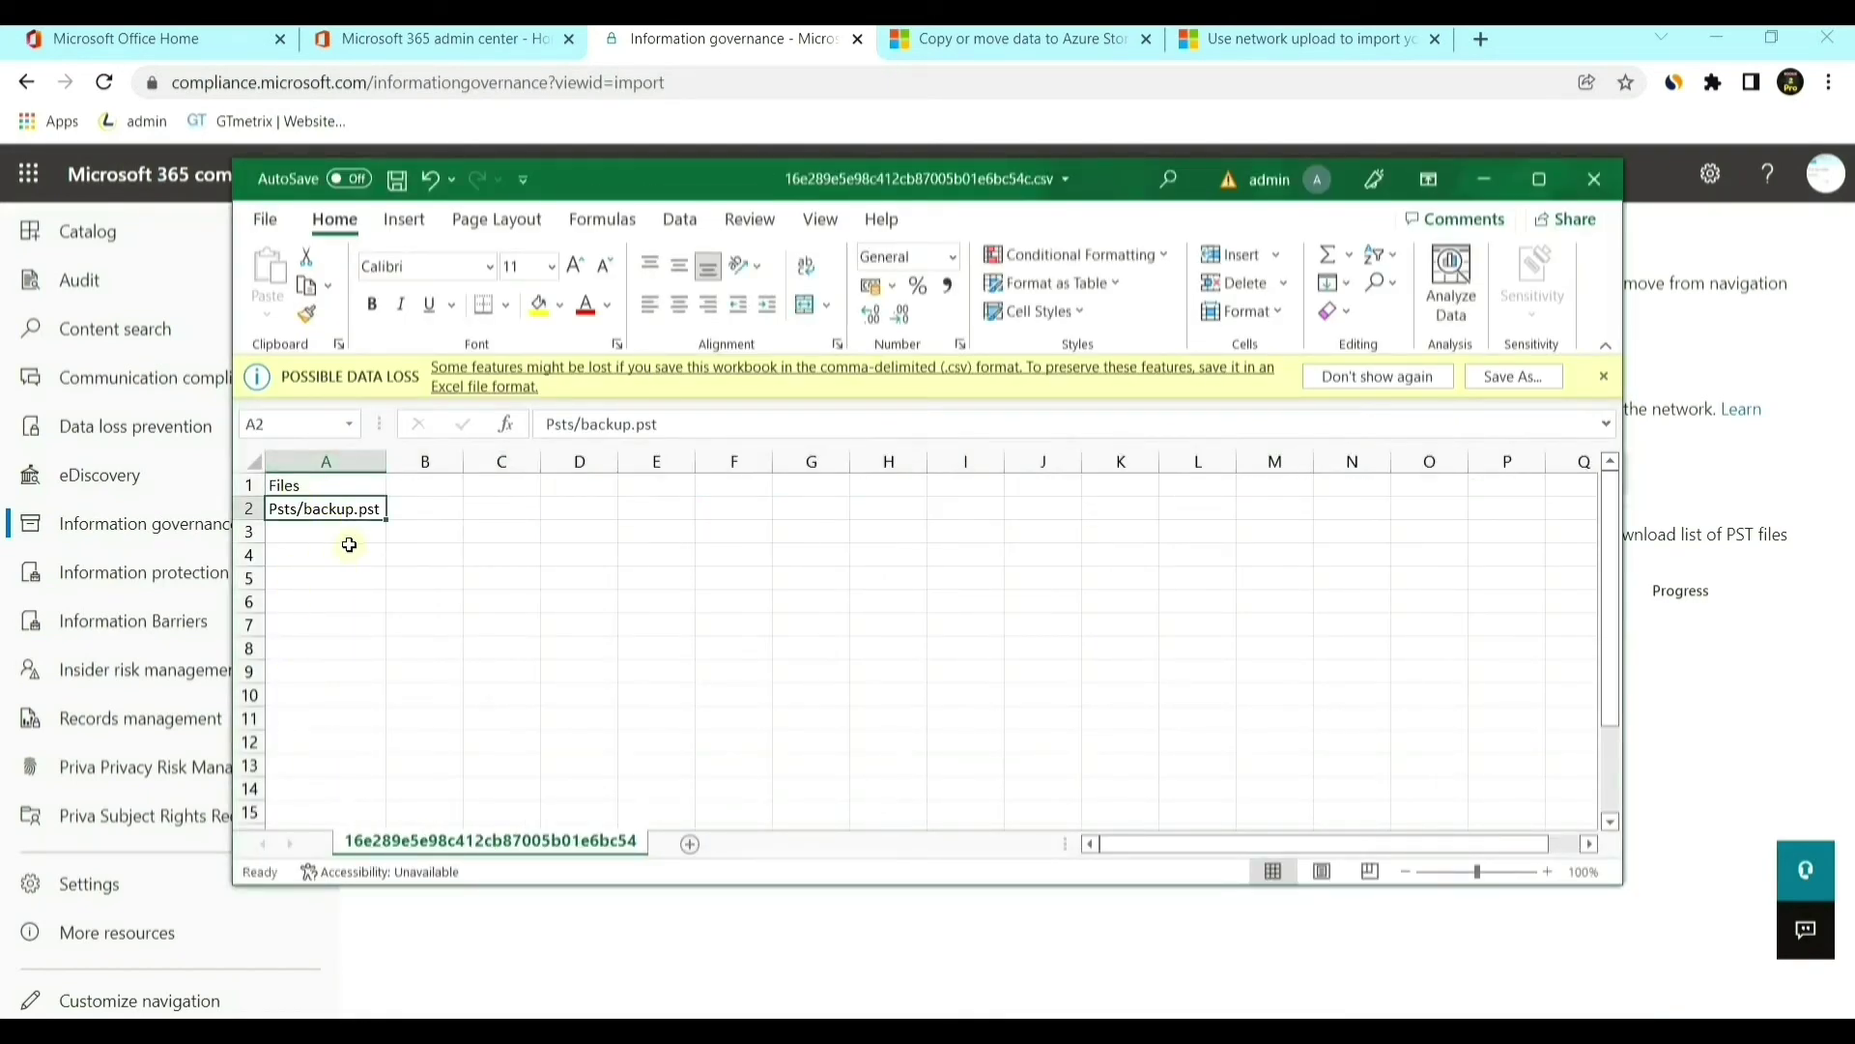
left_click(581, 424)
left_click(548, 424, "shift")
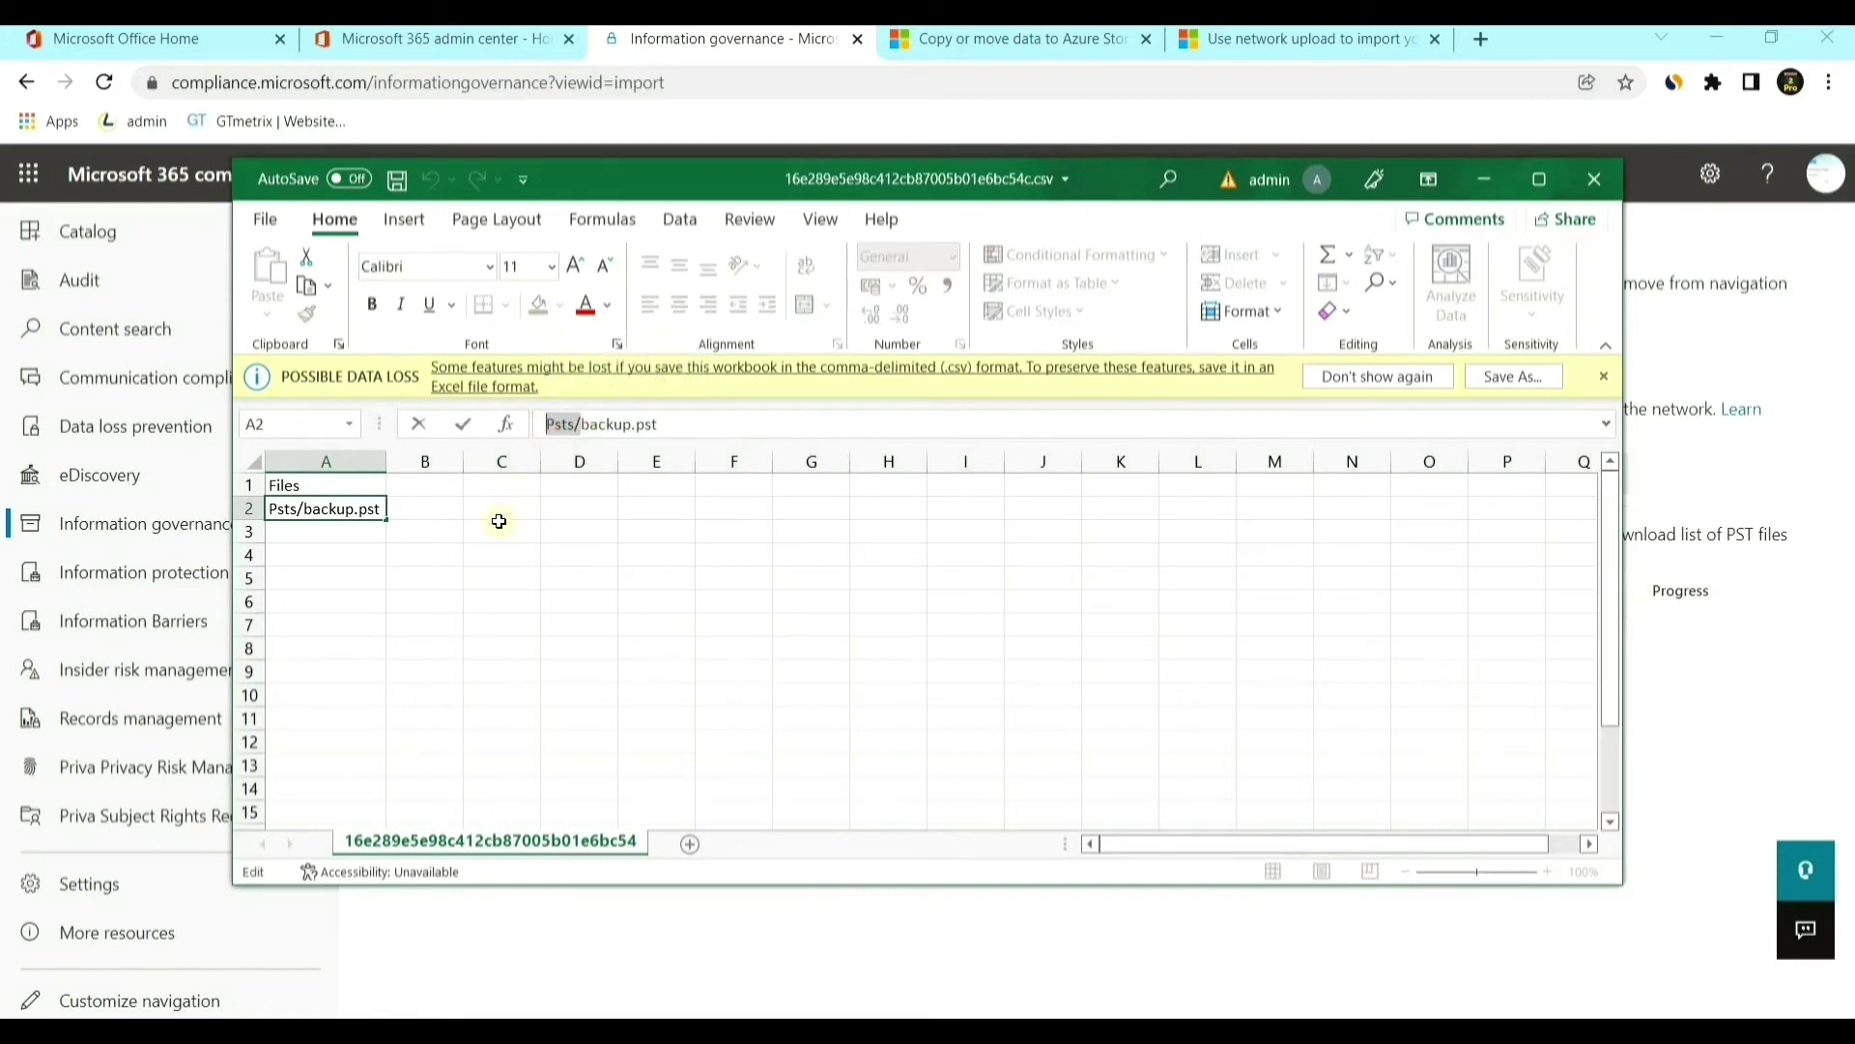
- Return to PstImportMappingFile.csv and review the Name and Mailbox entries in row 2
left_click(828, 961)
mouse_move(924, 993)
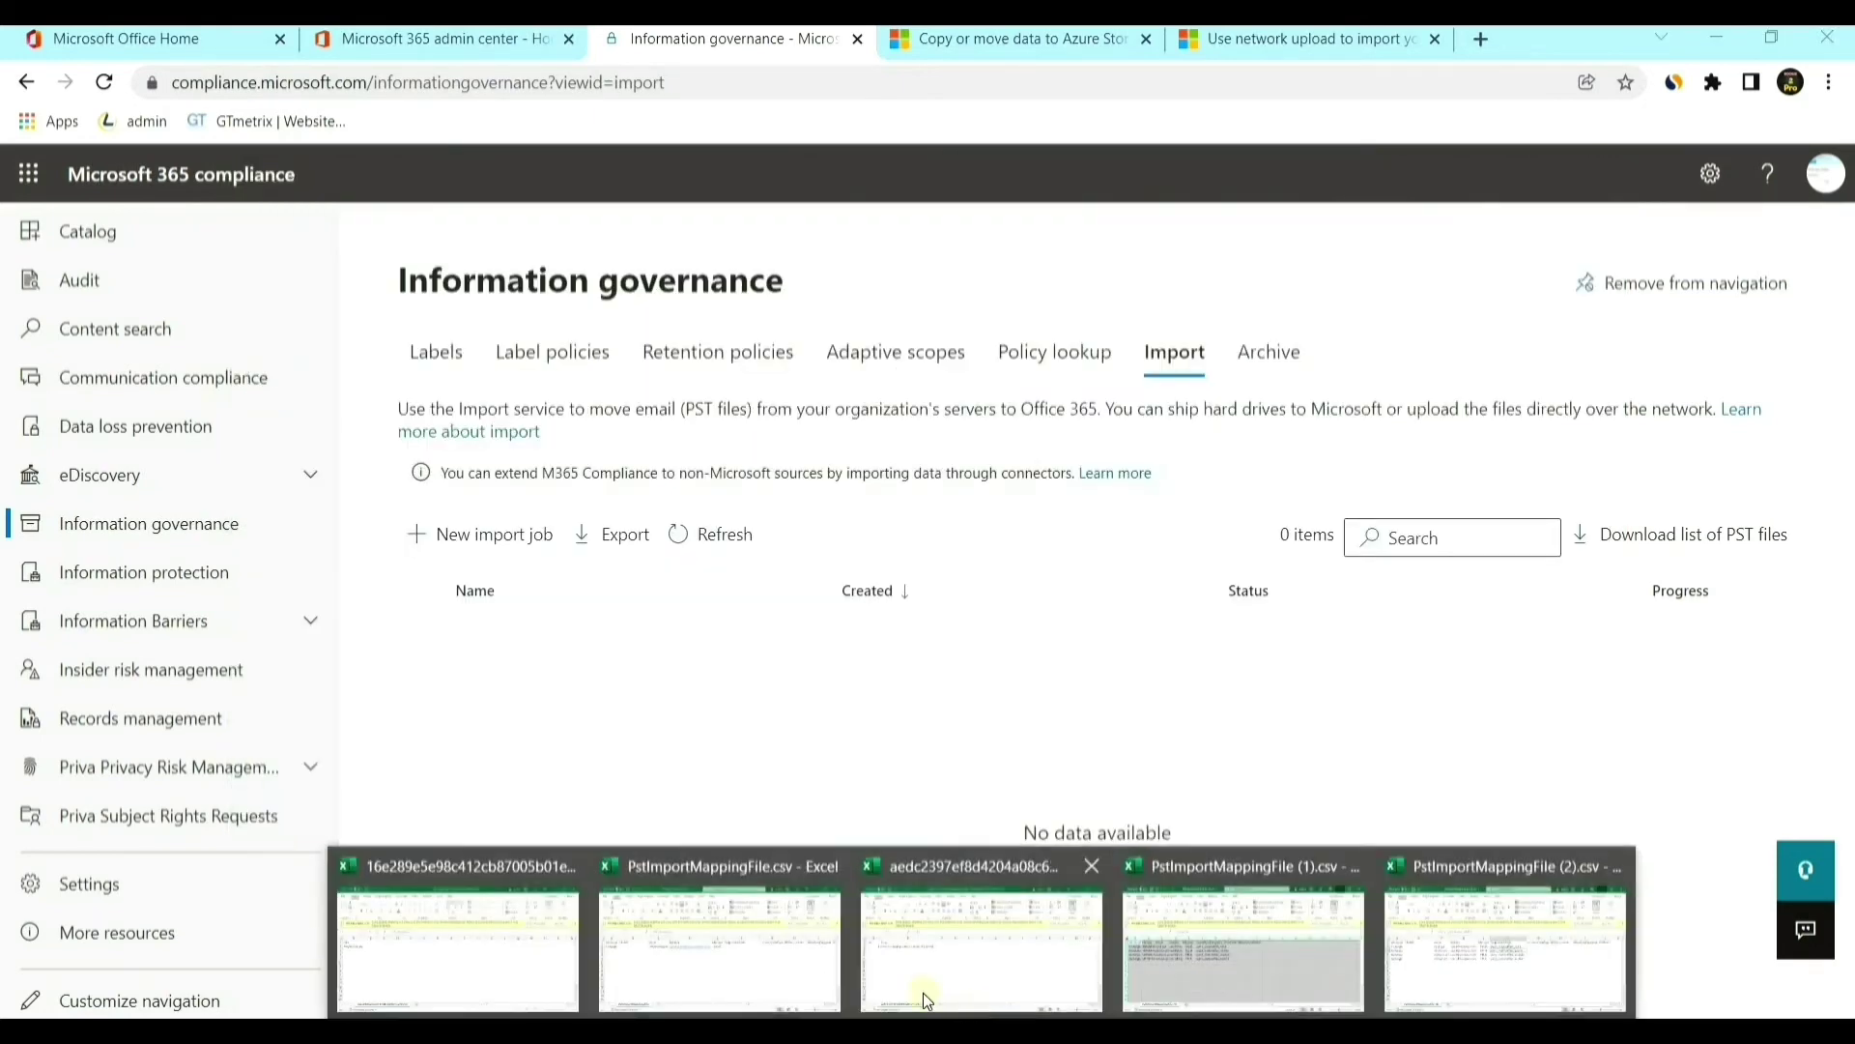
left_click(739, 961)
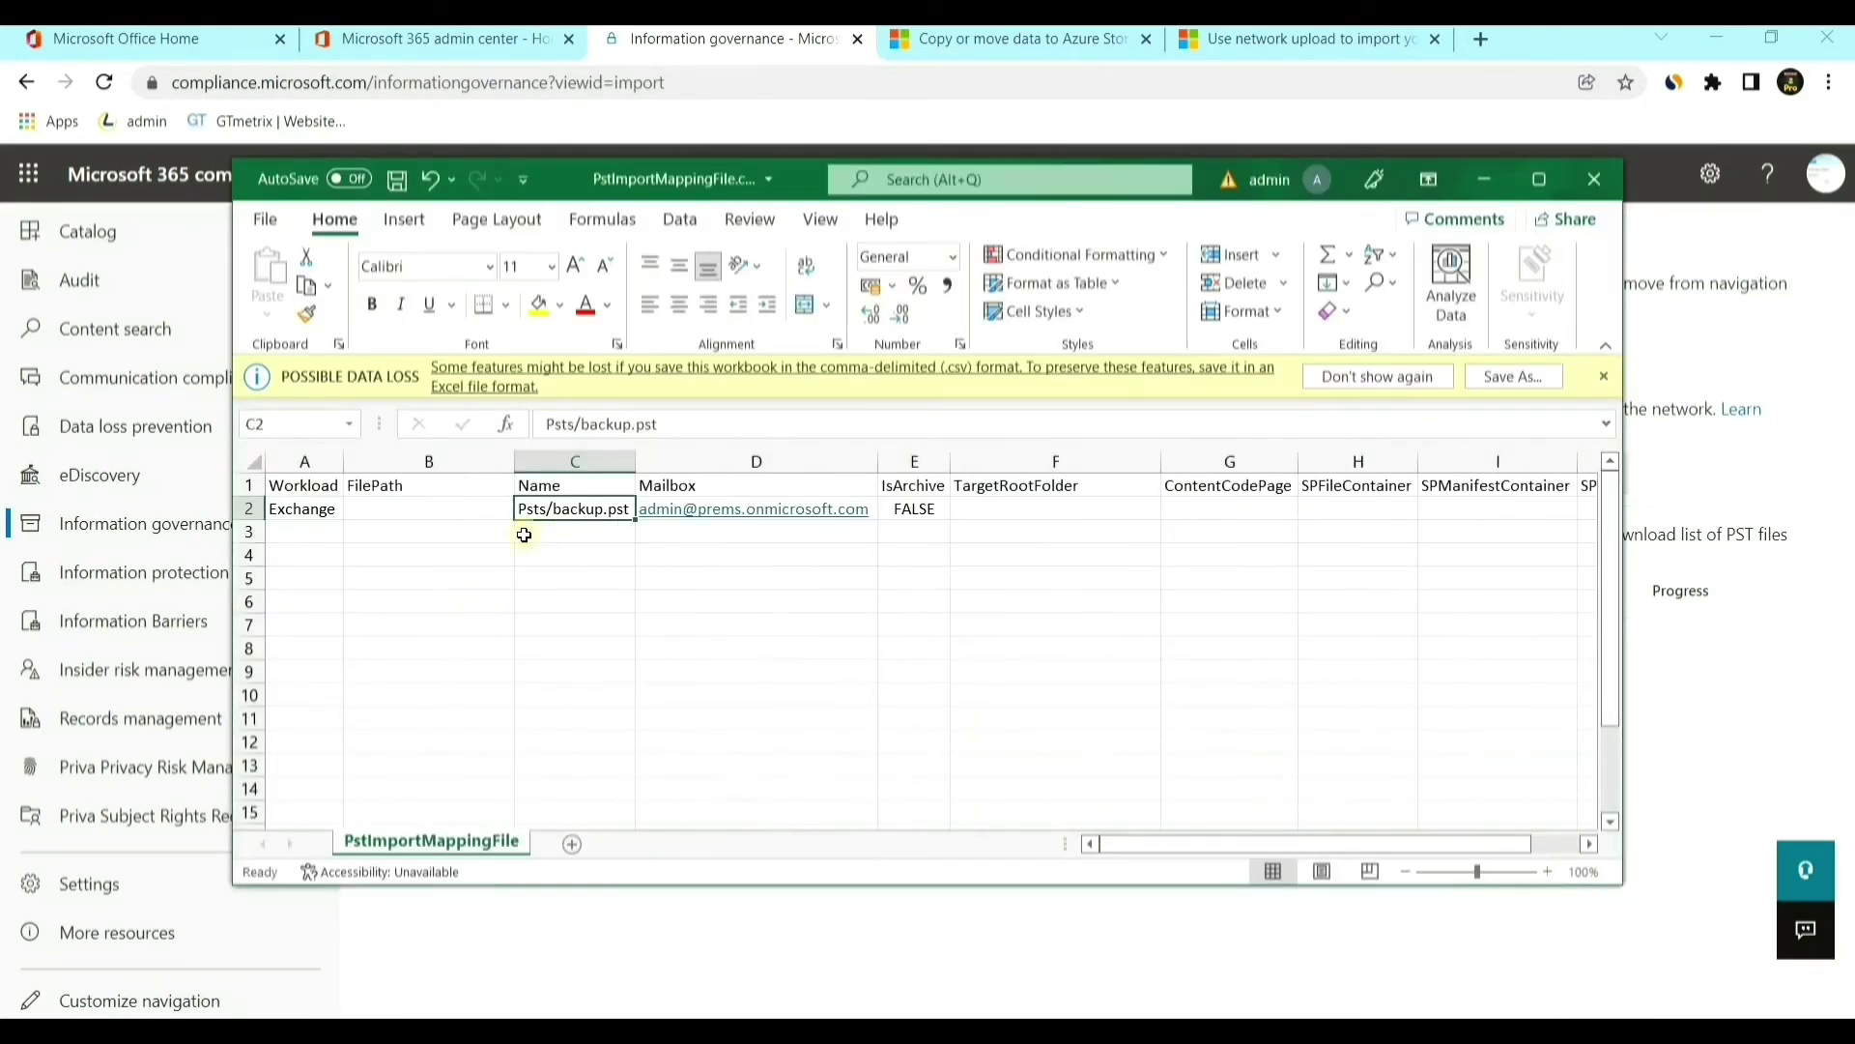
key("Down")
key("Down")
left_click(706, 529)
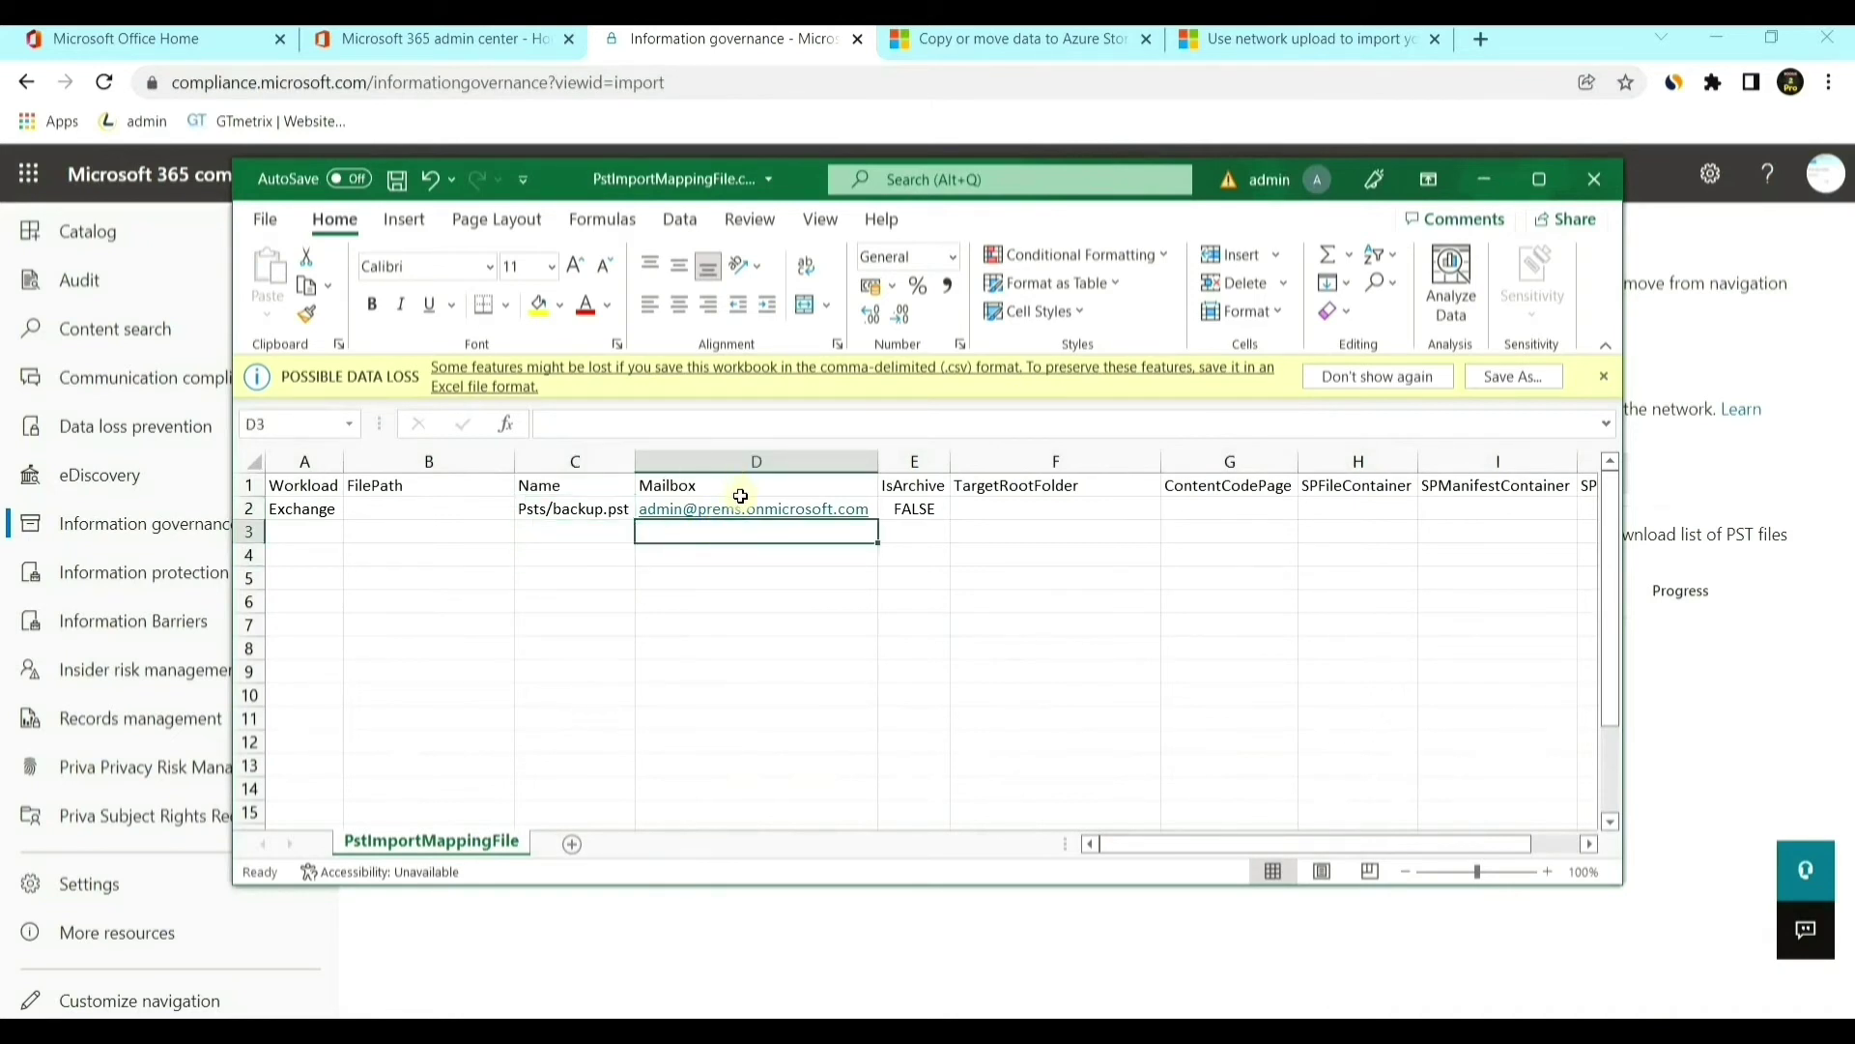
left_click(978, 625)
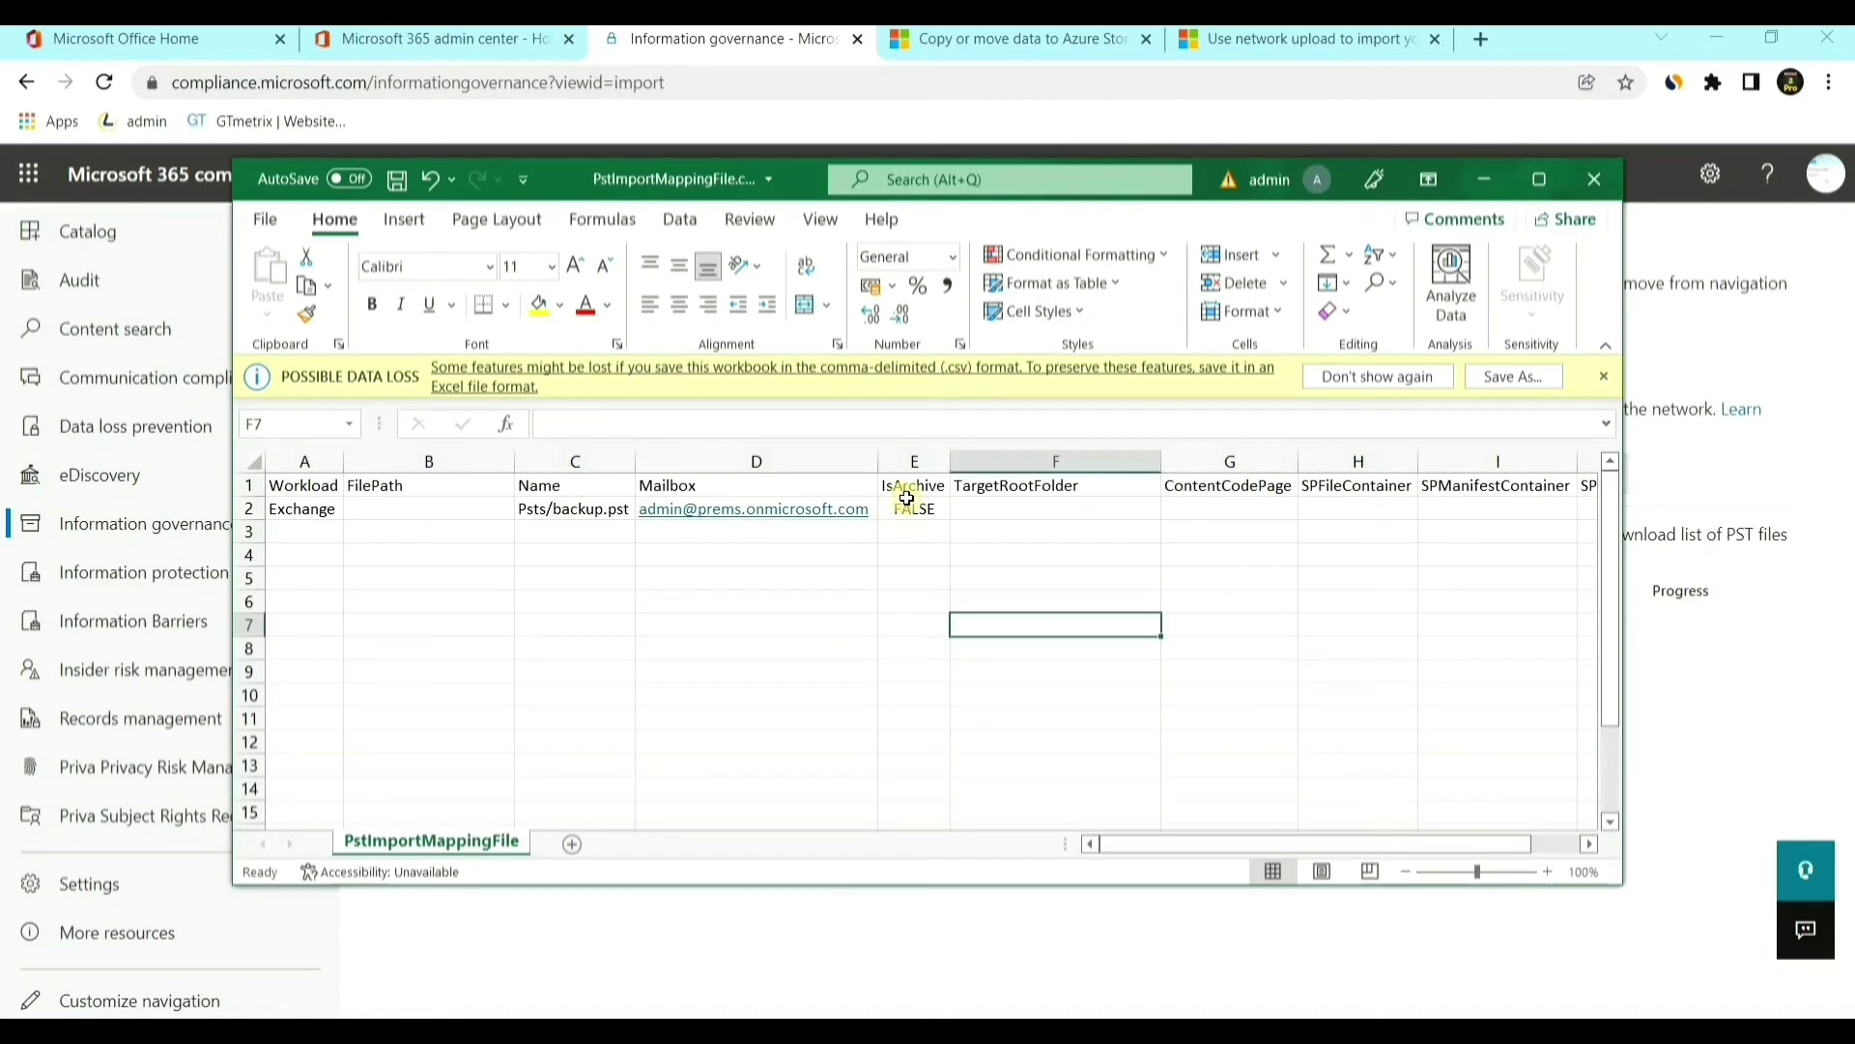
- Review the IsArchive and TargetRootFolder cells in row 2 of the mapping file
left_click(910, 507)
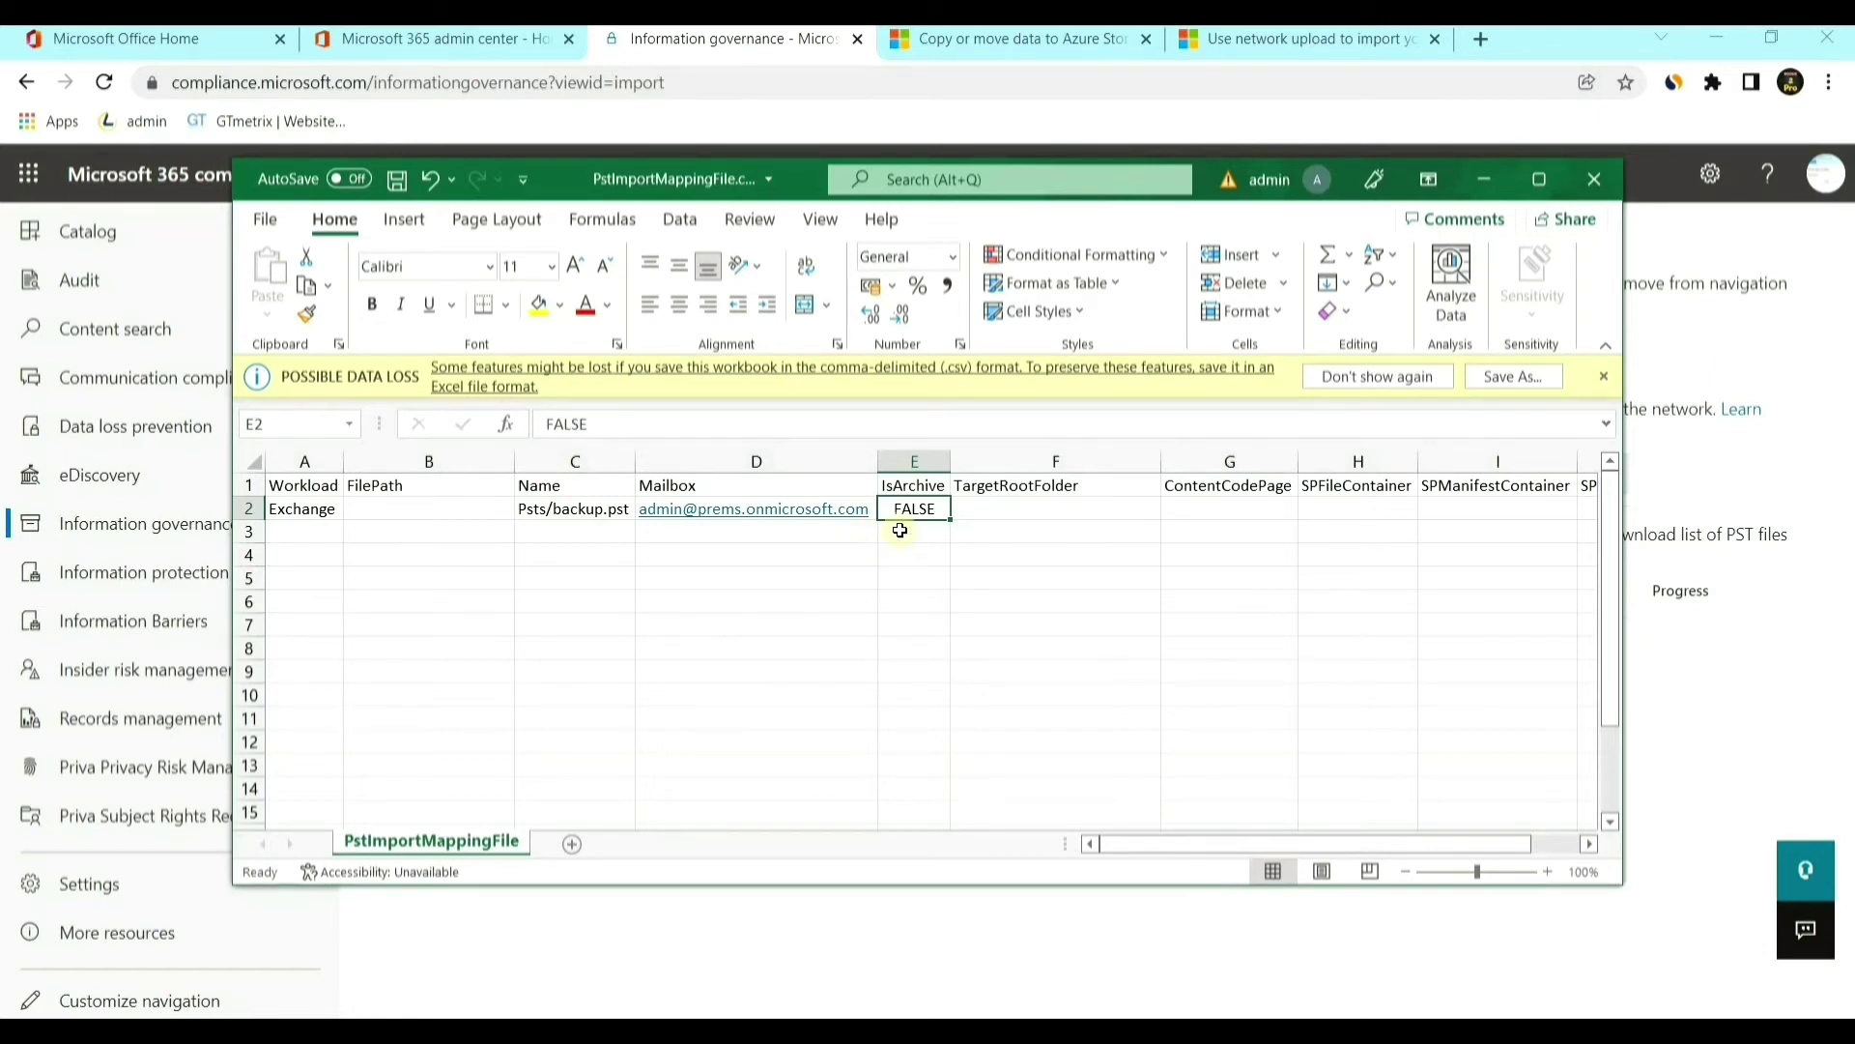
left_click(901, 529)
left_click(911, 505)
left_click(999, 504)
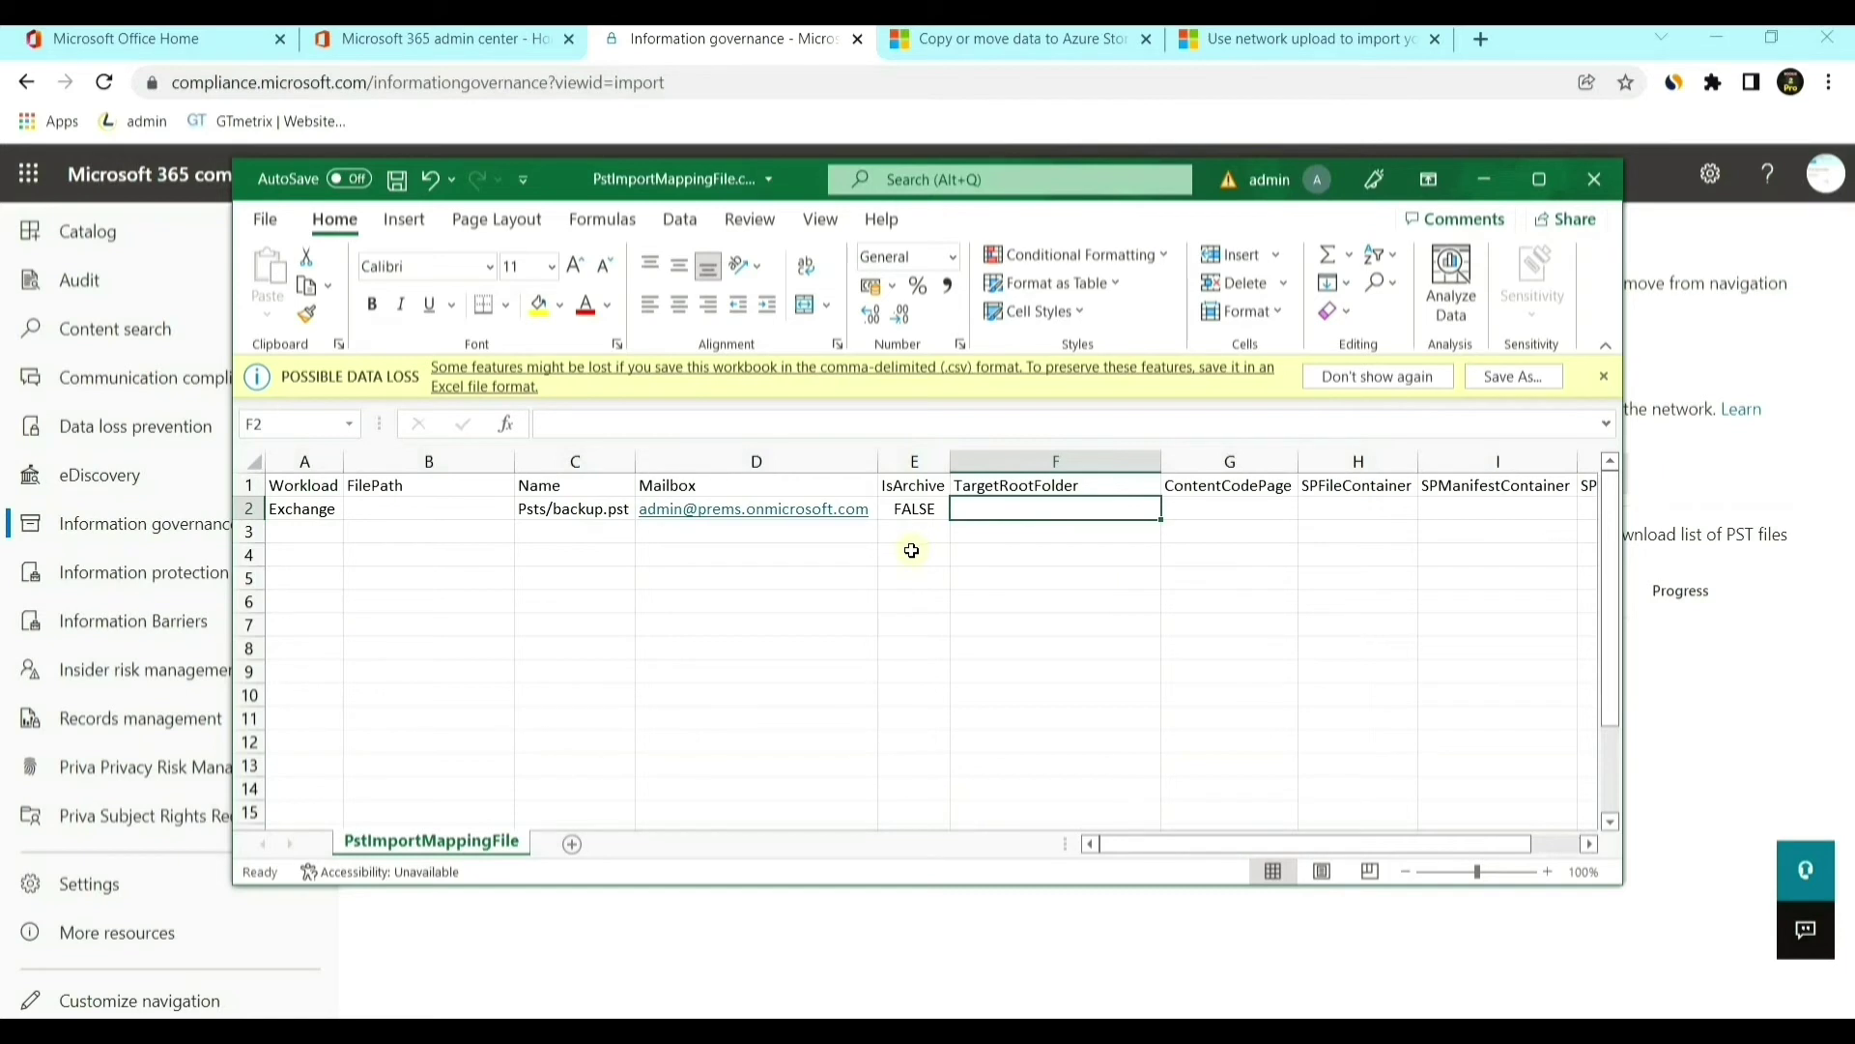
left_click(898, 504)
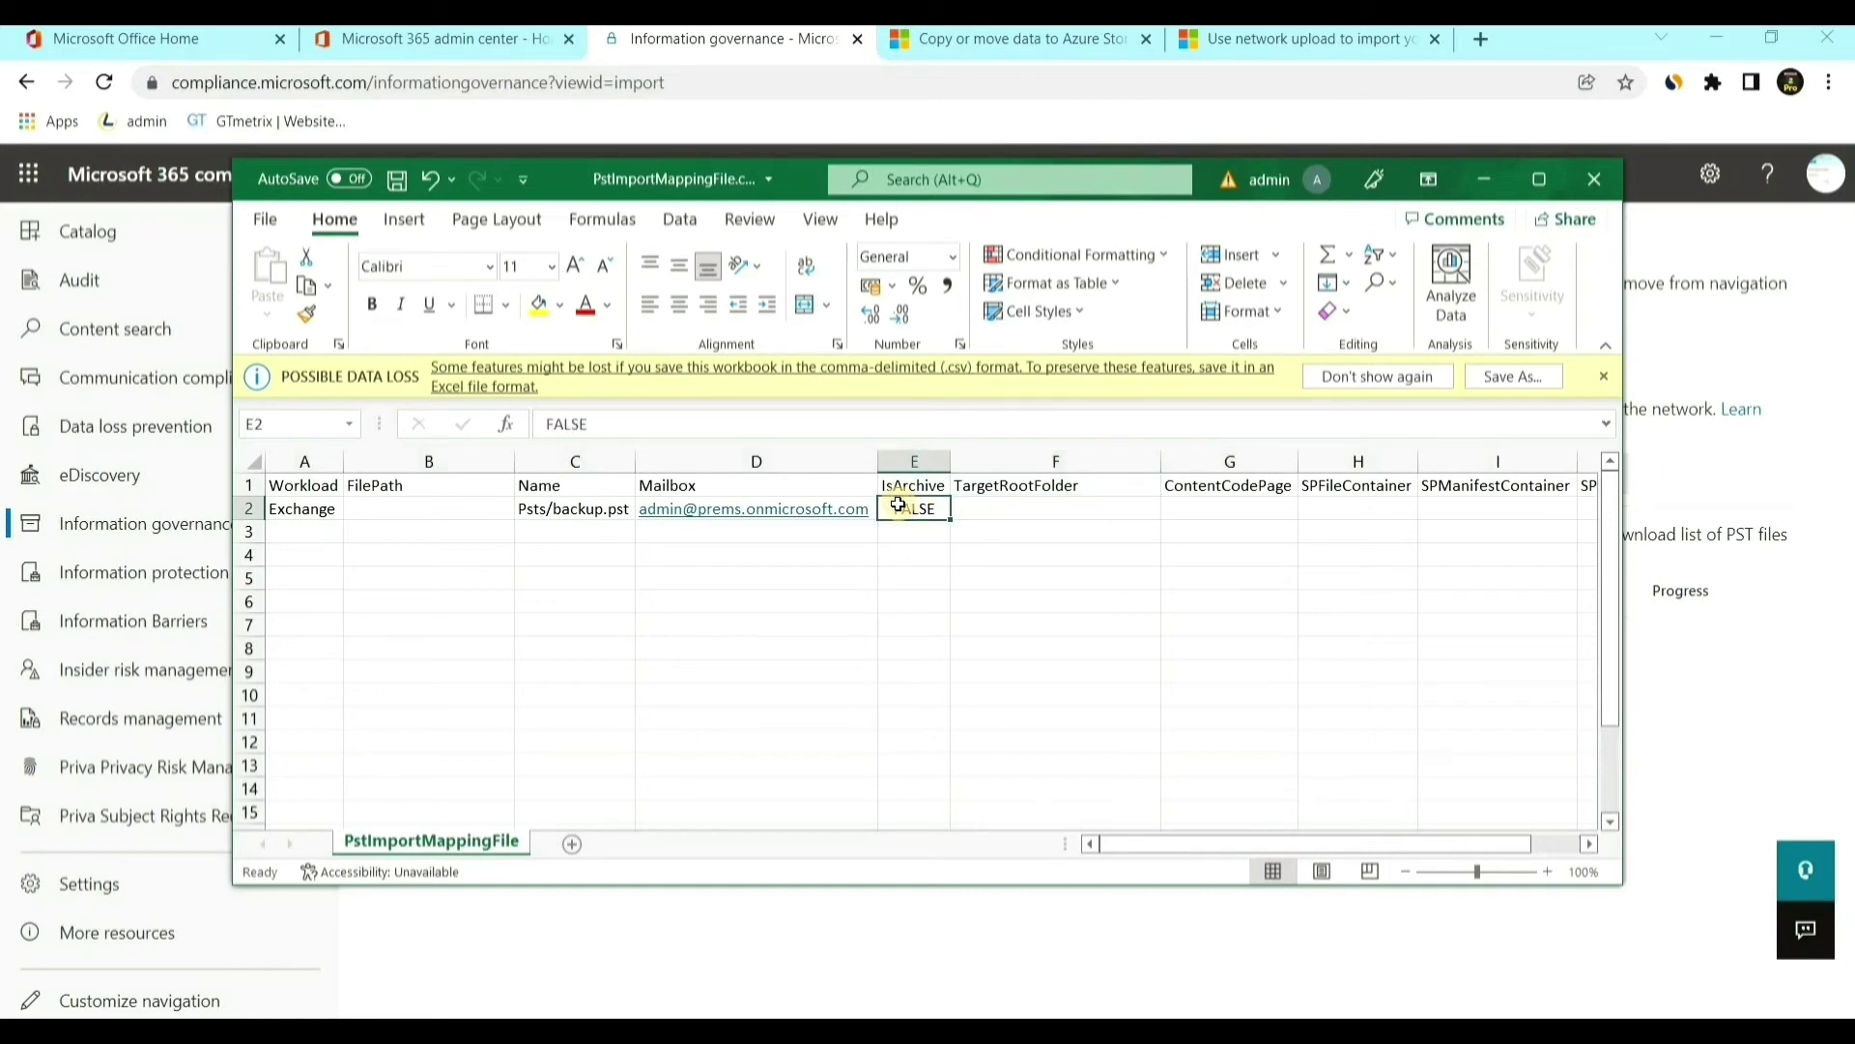
left_click(1015, 506)
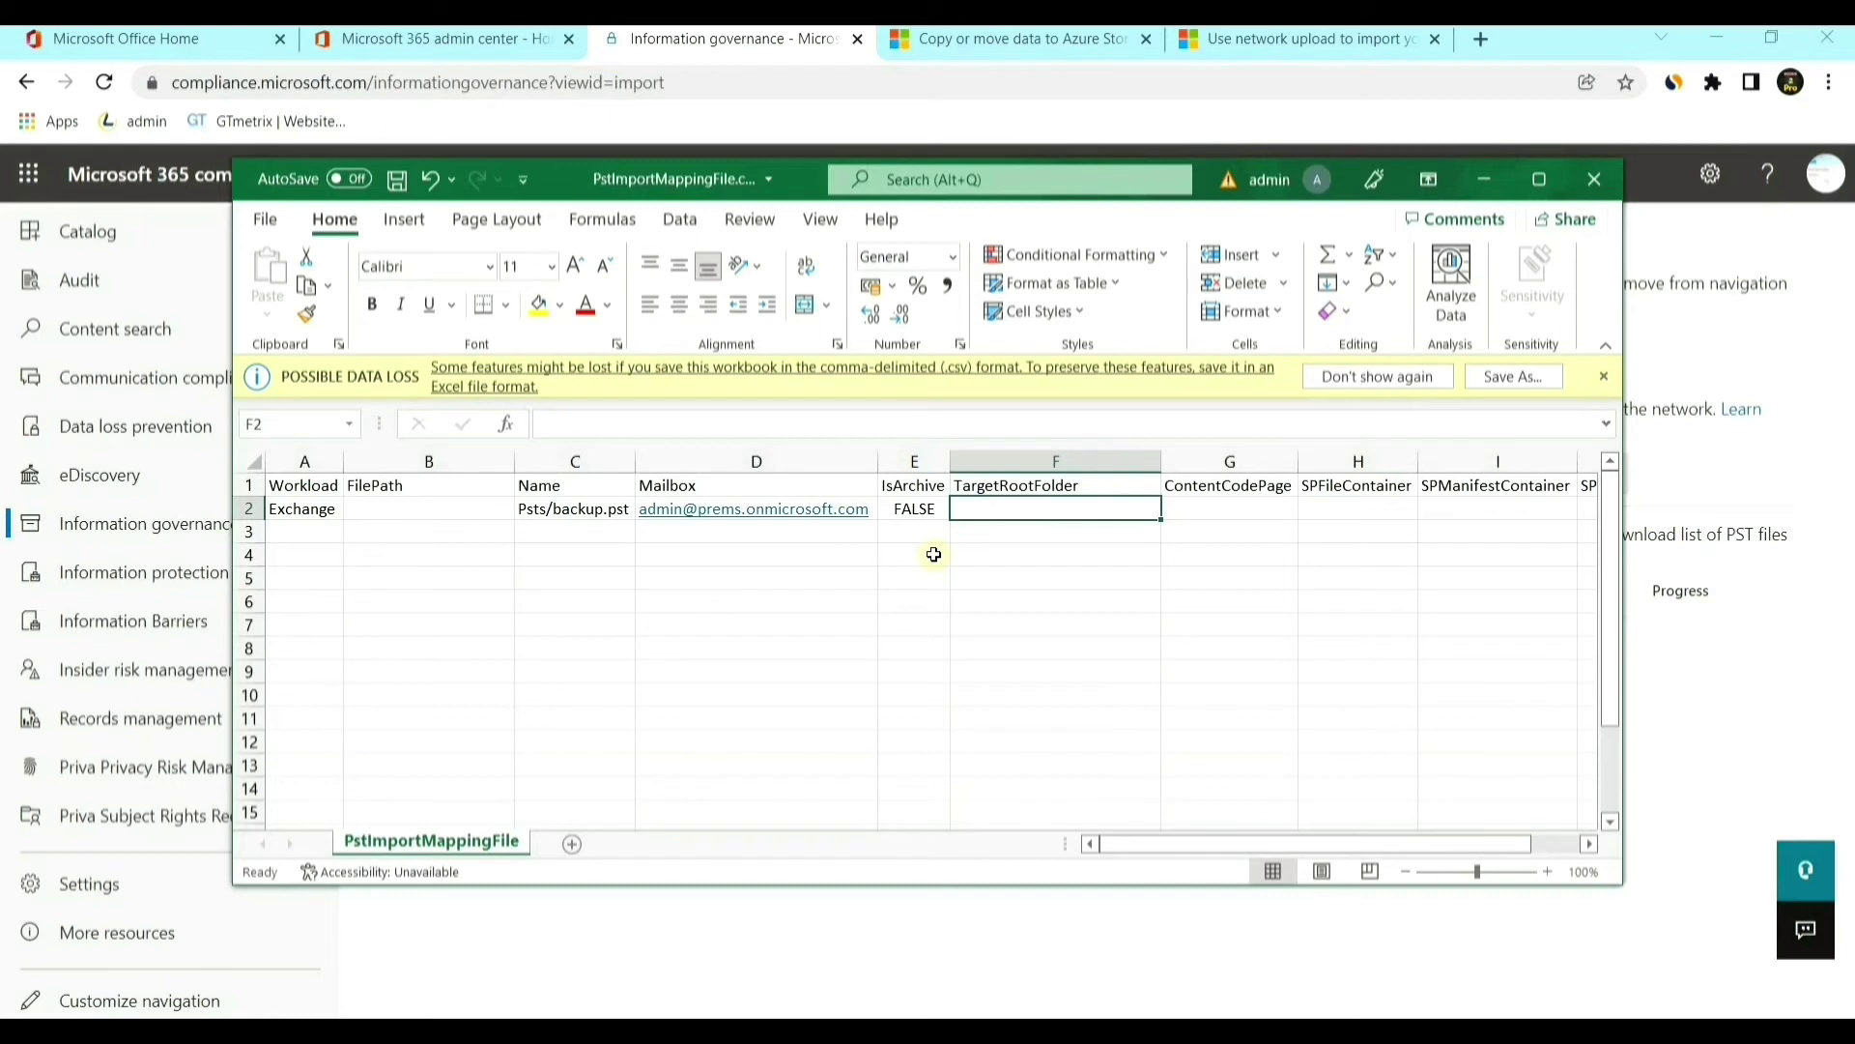
- Look over the ContentCodePage, SPFileContainer and SPManifestContainer cells in row 2, plus the FilePath cell
left_click(1204, 510)
key("Tab")
key("Tab")
key("Tab")
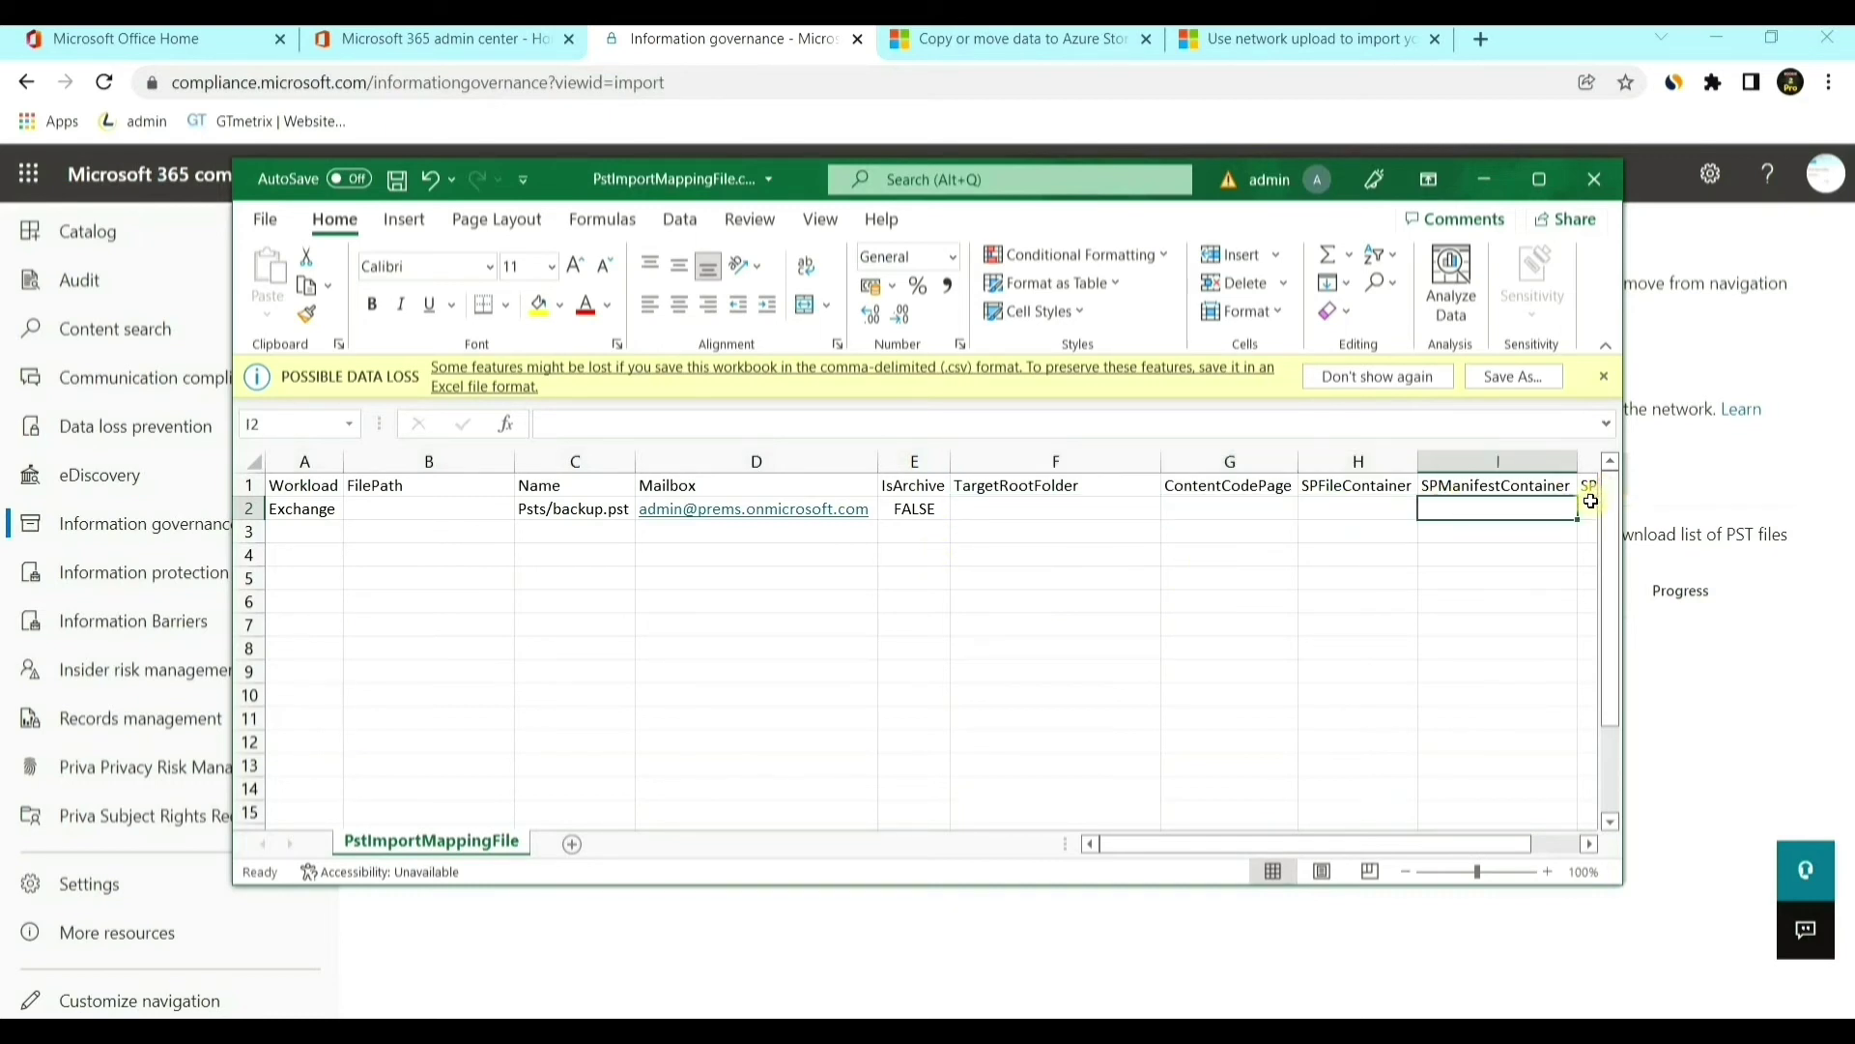
left_click(1511, 510)
left_click(1370, 510)
left_click(1198, 508)
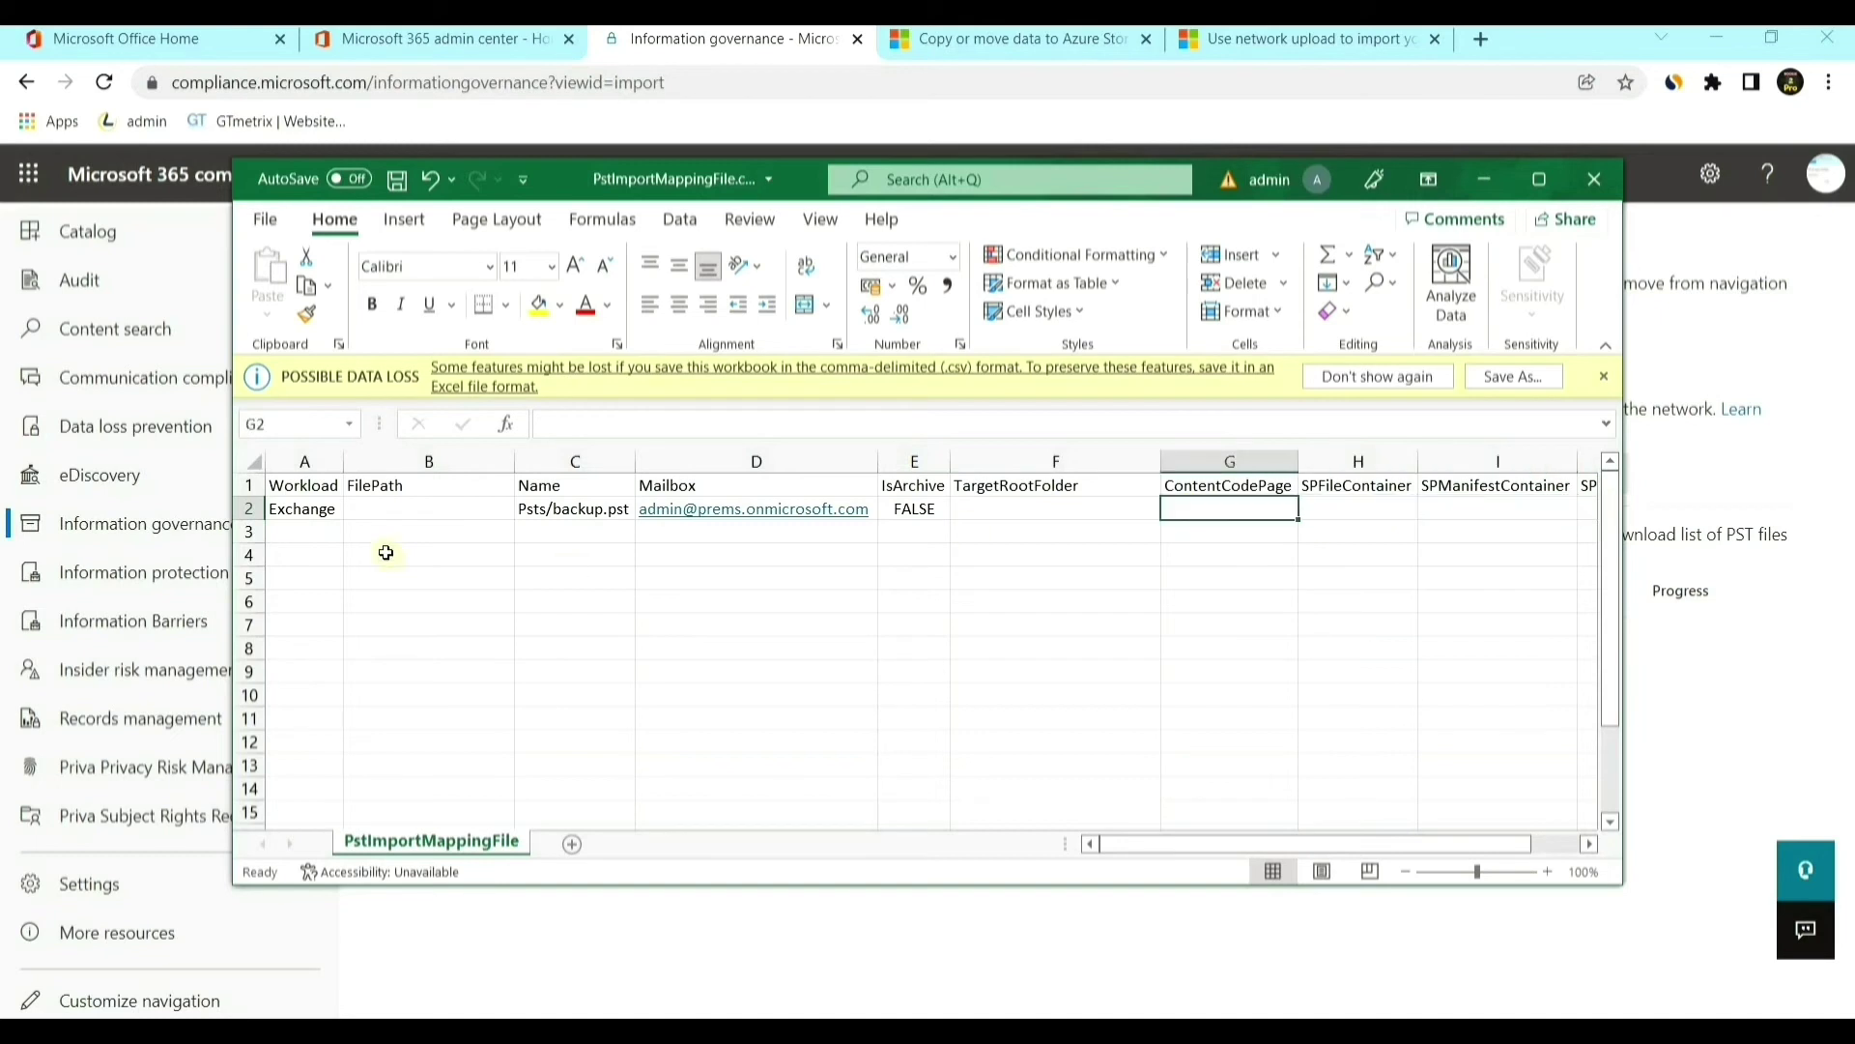
left_click(412, 514)
- Save PstImportMappingFile.csv and minimize both open workbooks to return to the compliance Import page
left_click(1113, 627)
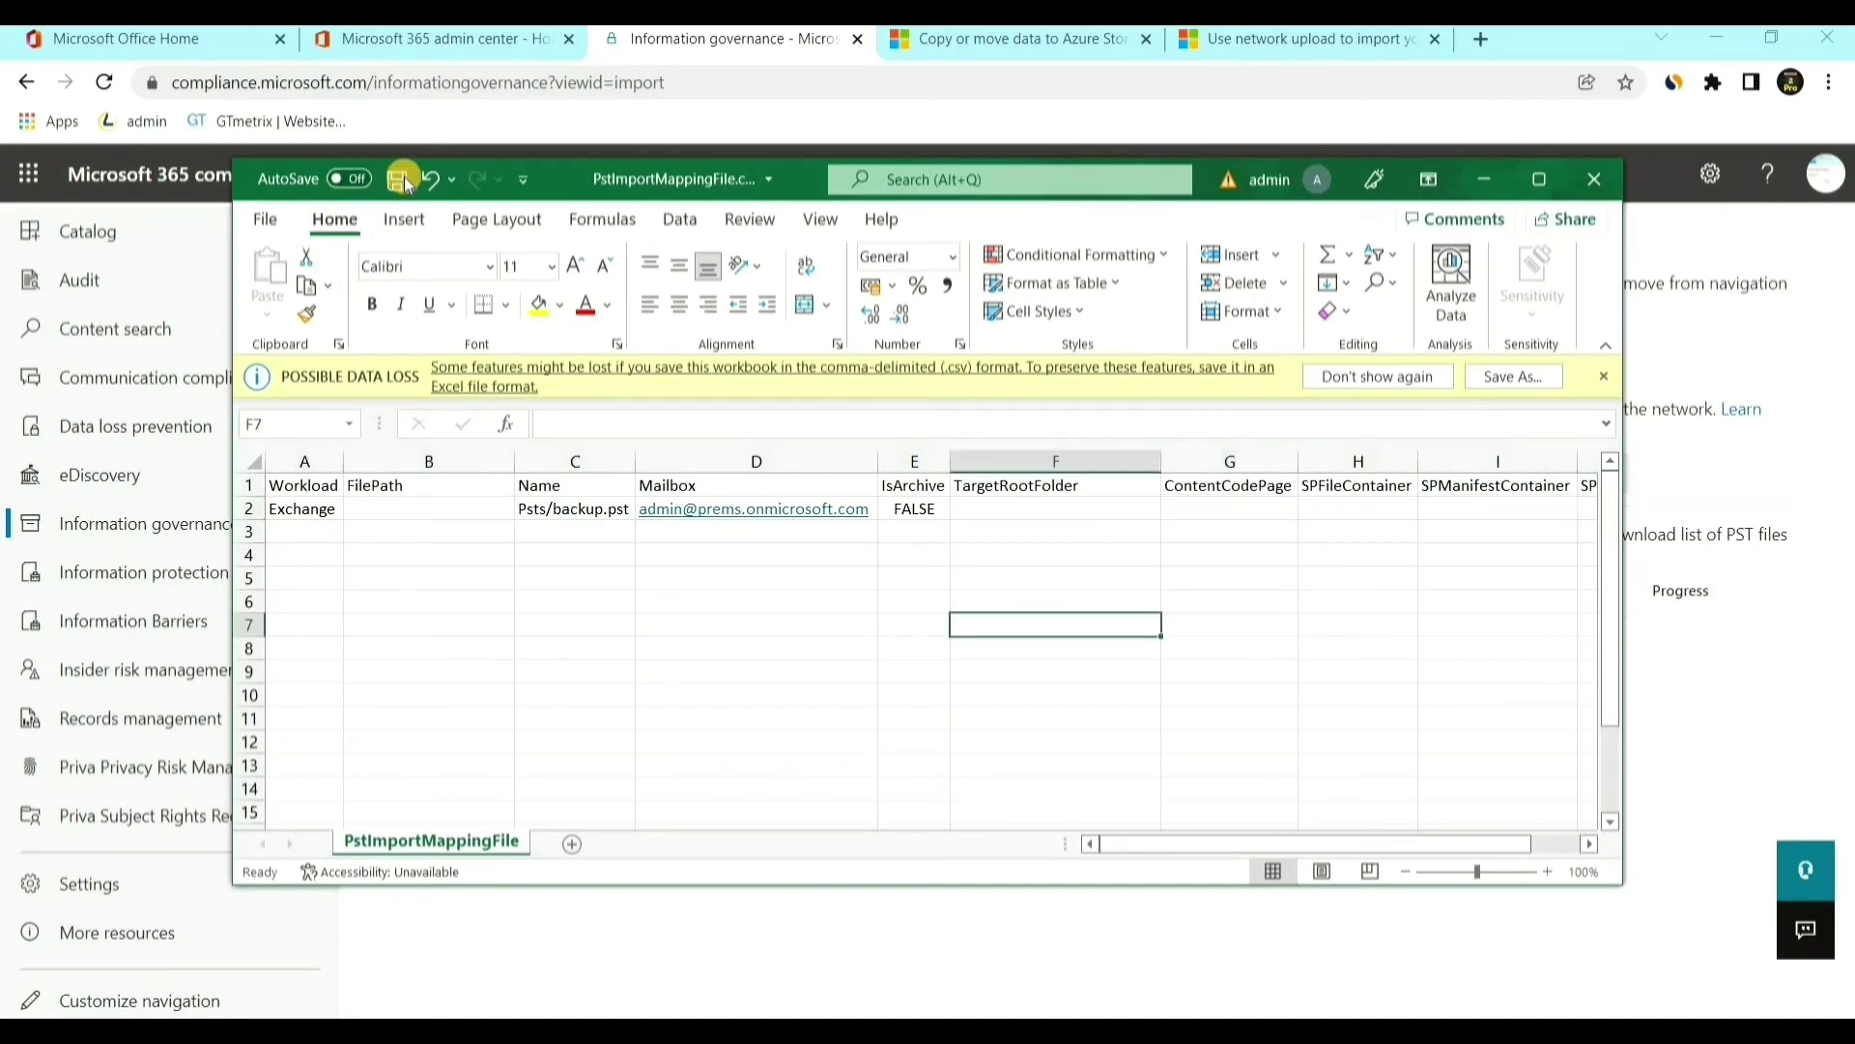
left_click(373, 184)
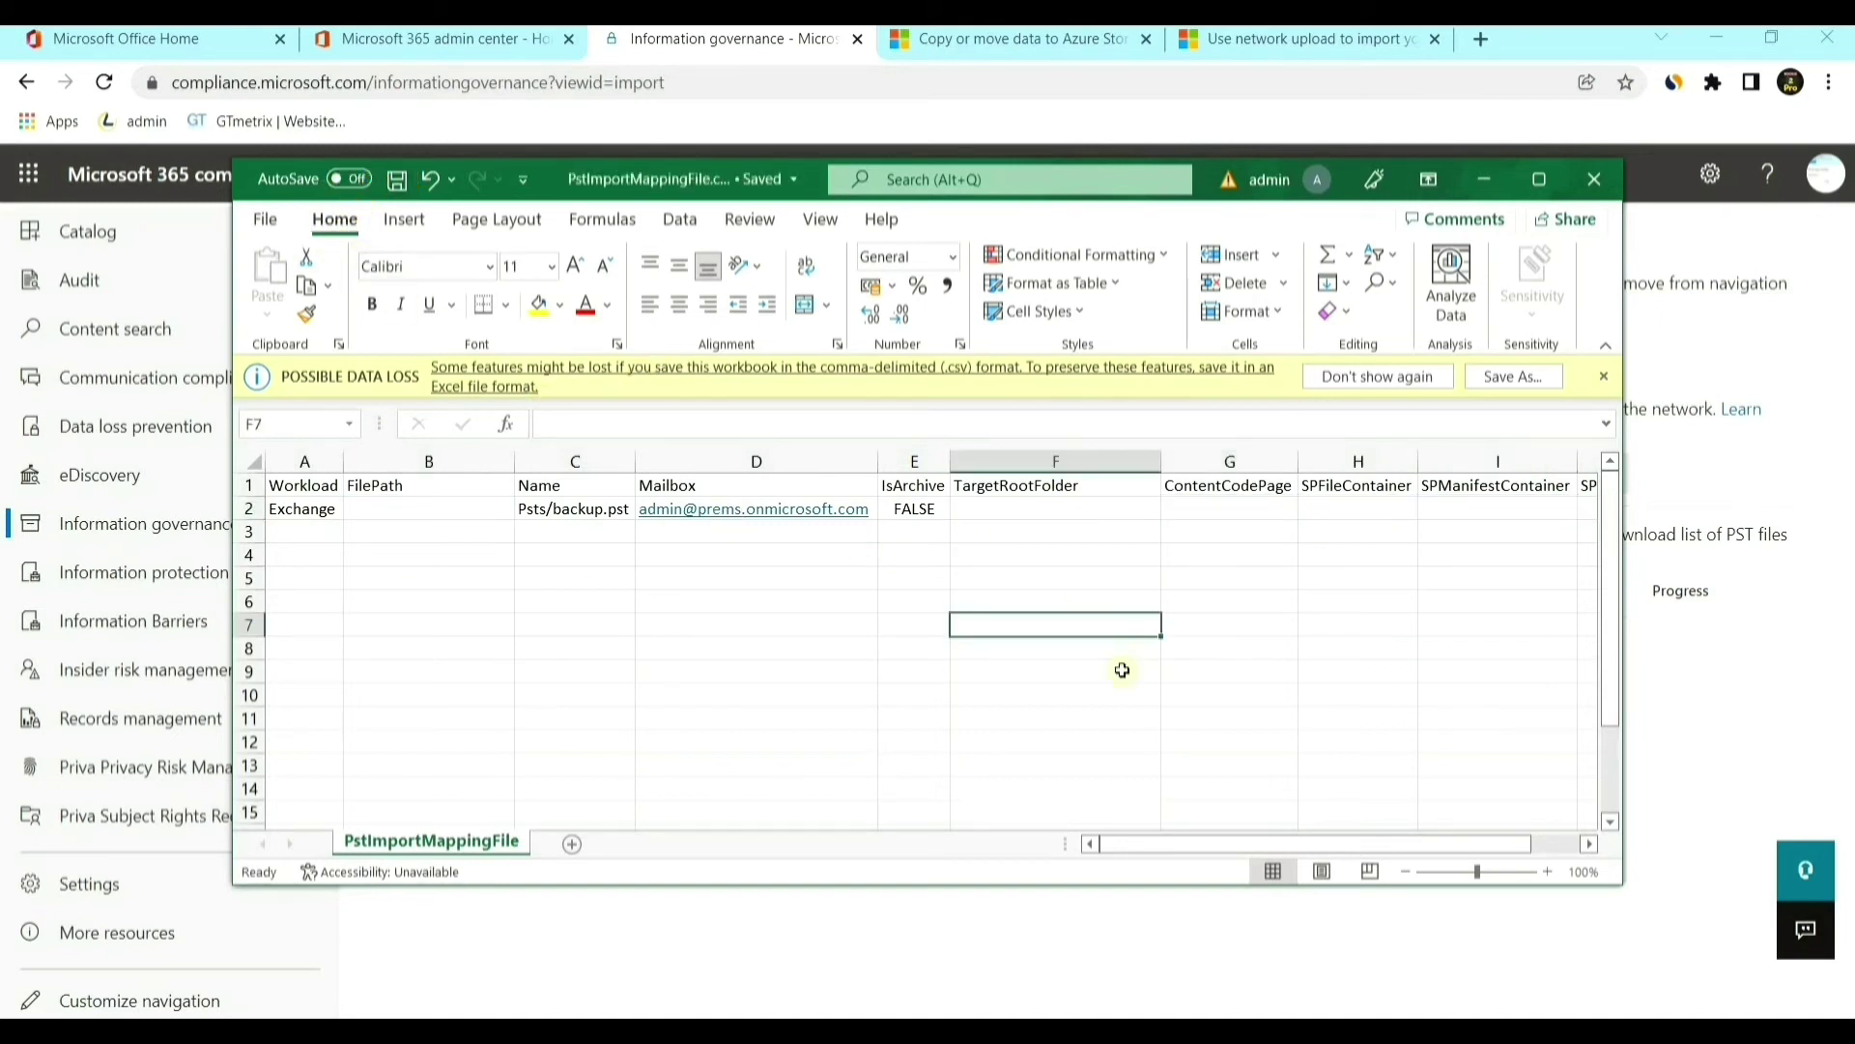
left_click(1480, 181)
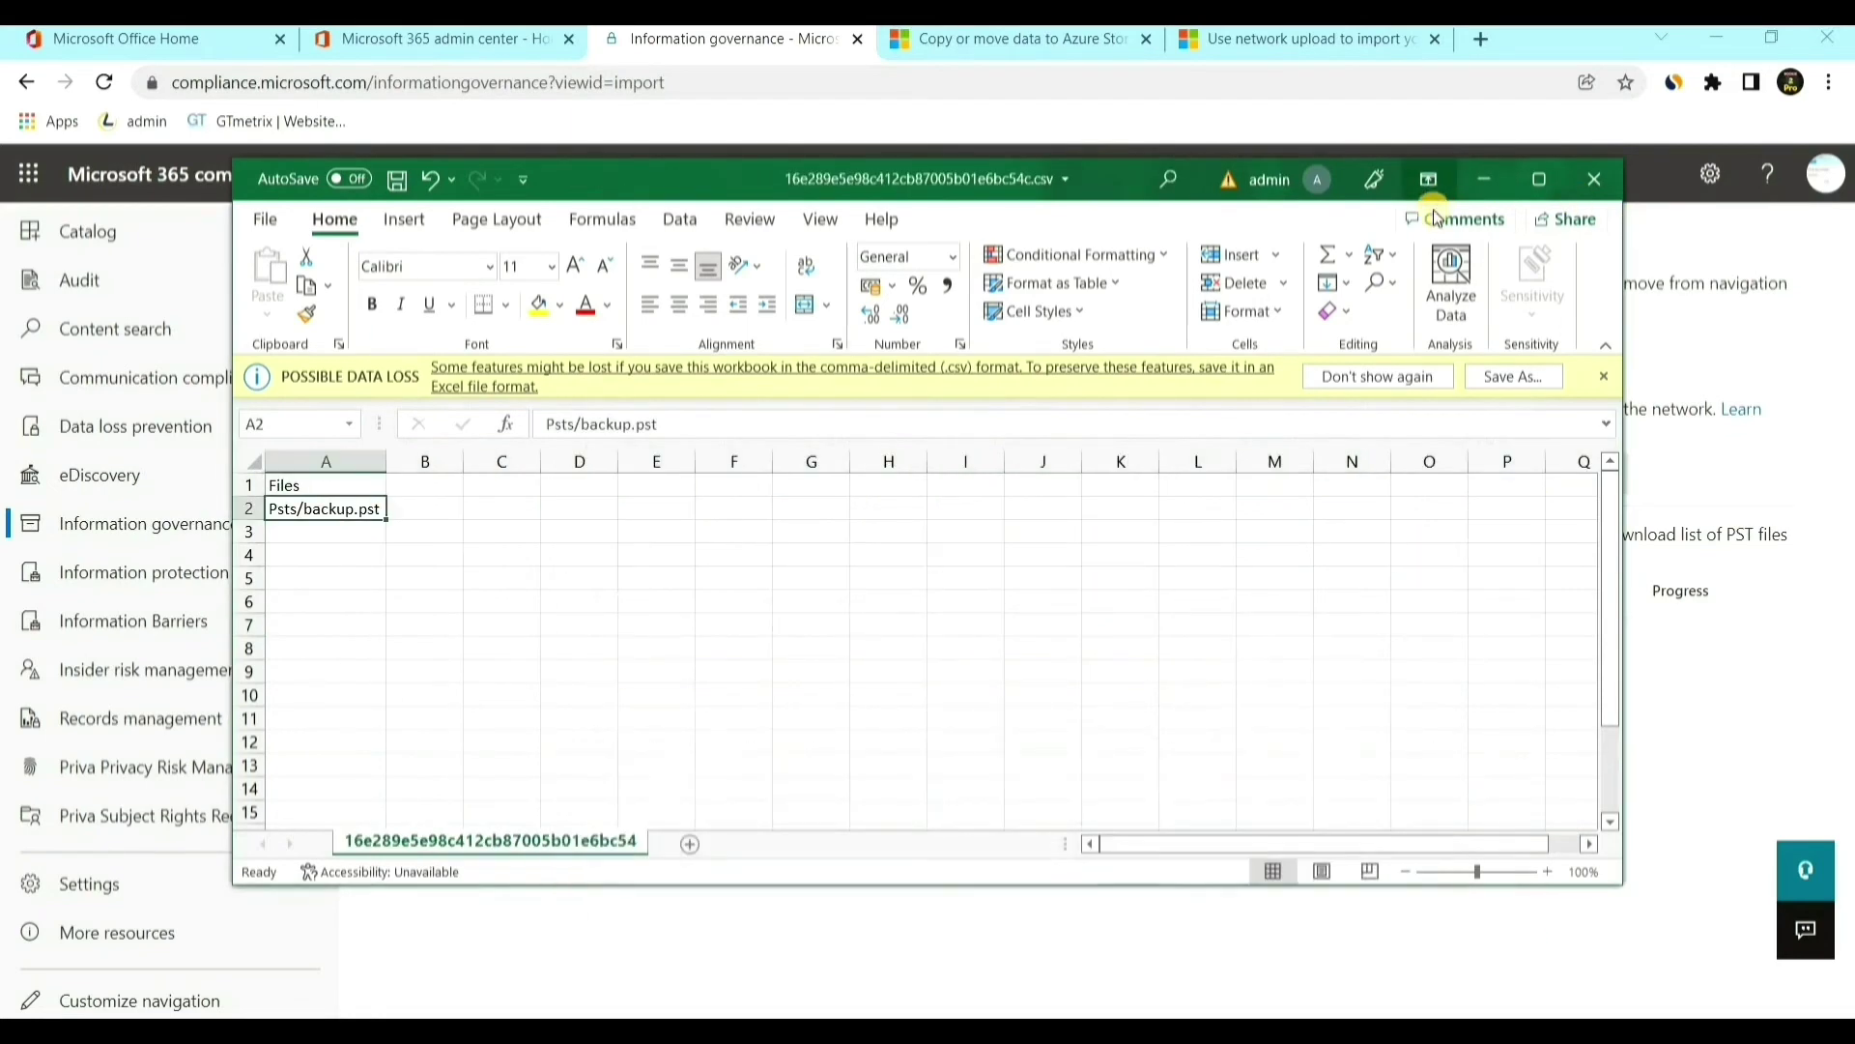
left_click(1476, 181)
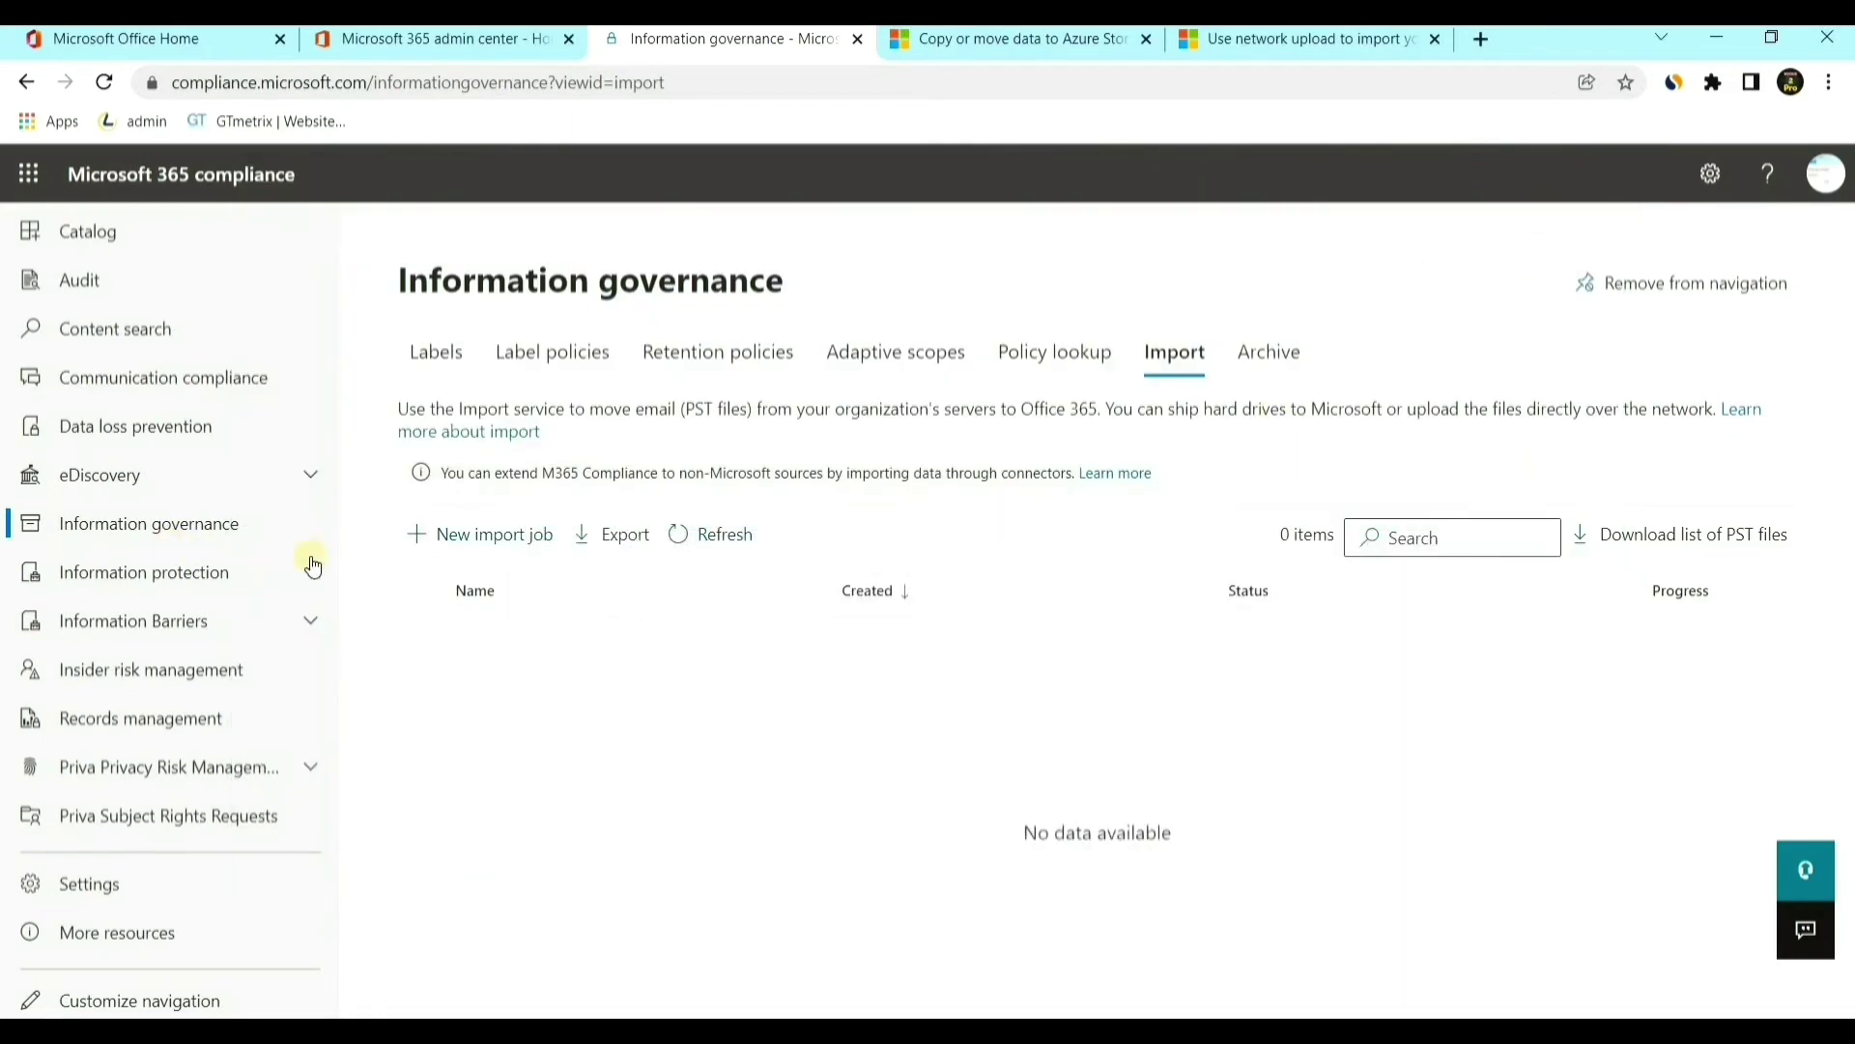
- Start a new import job named importq and continue to the job type selection
left_click(506, 536)
left_click(681, 462)
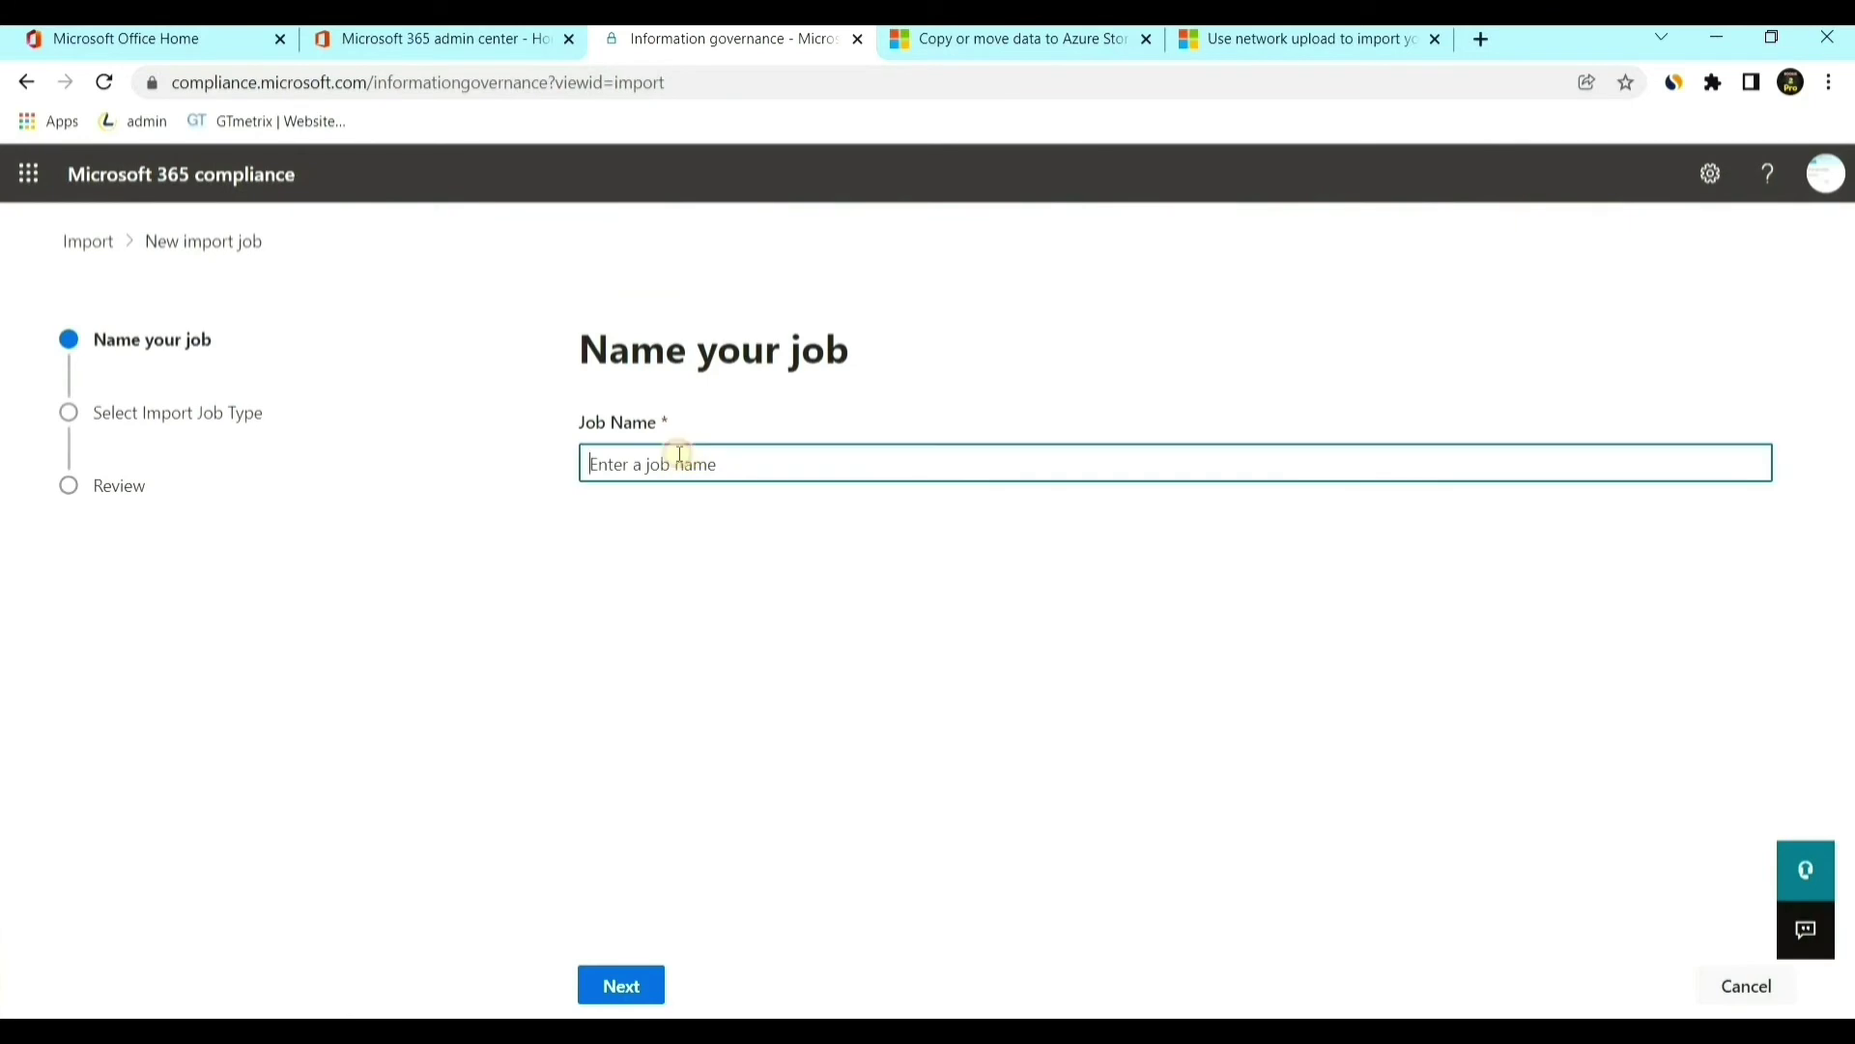
type("importq")
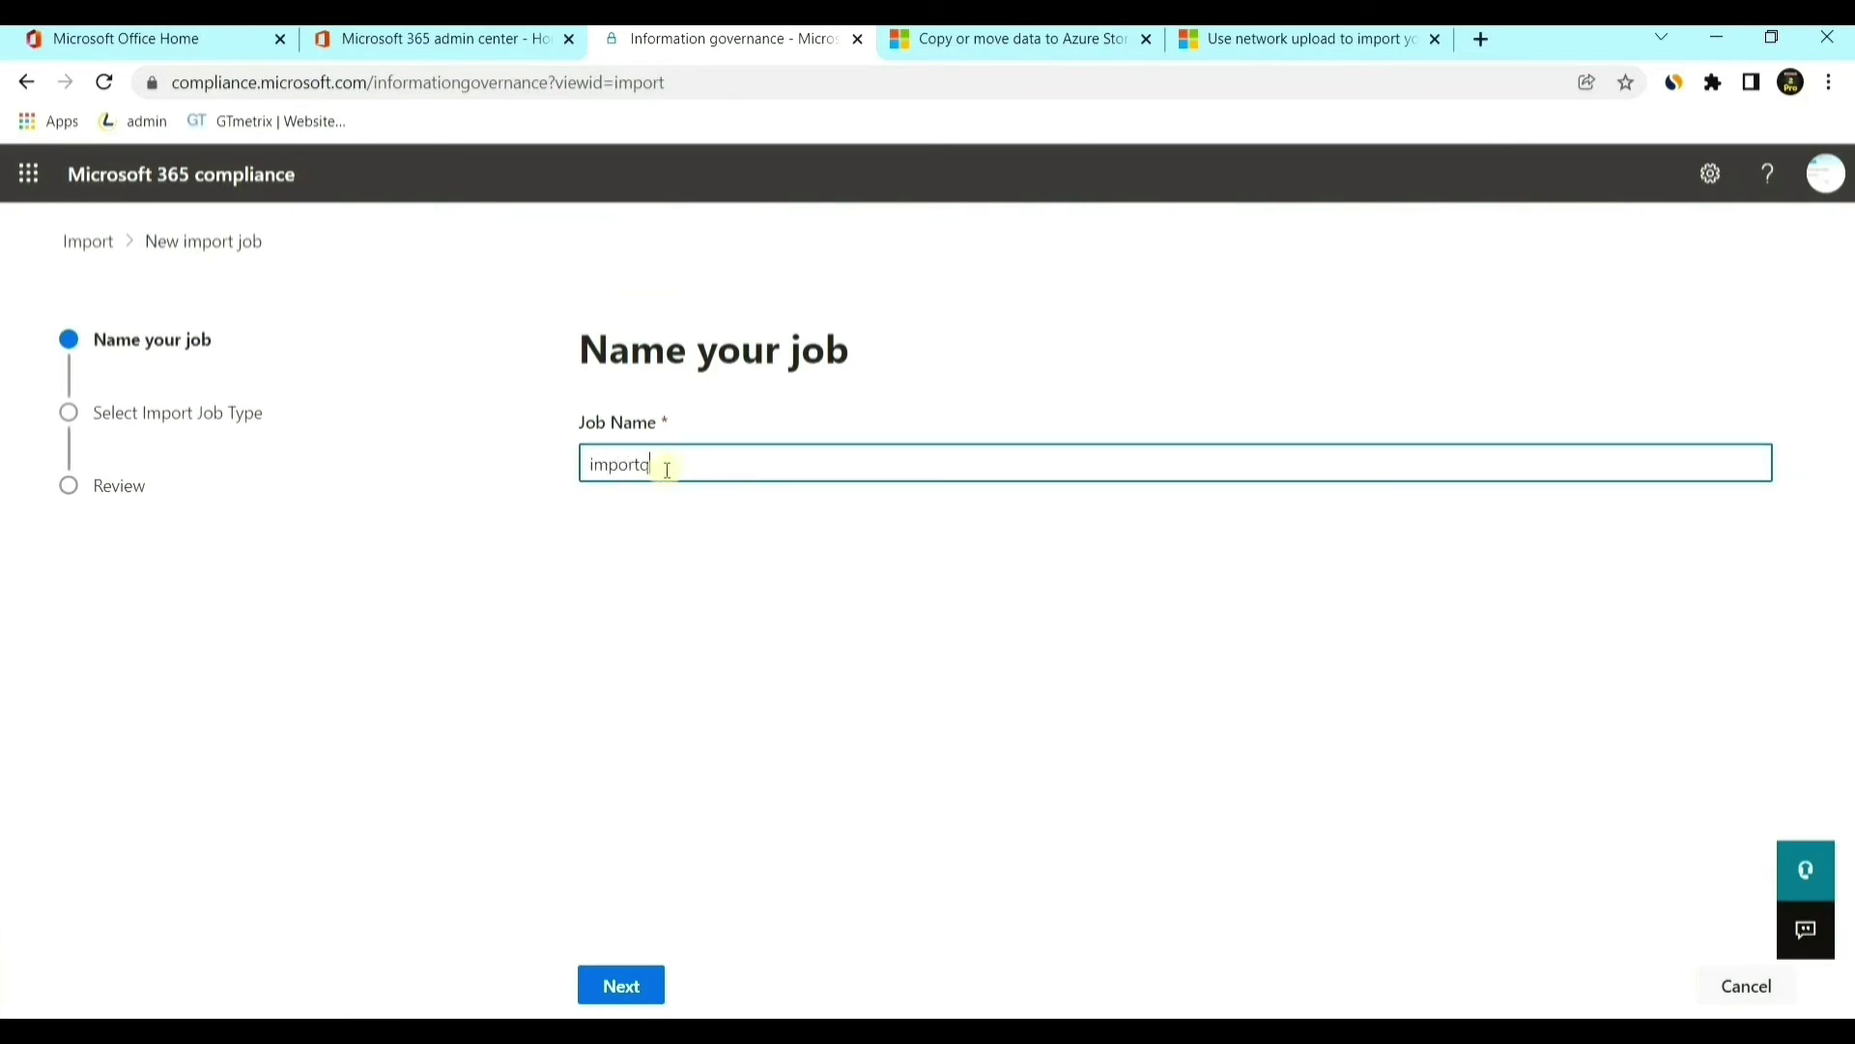
left_click(621, 985)
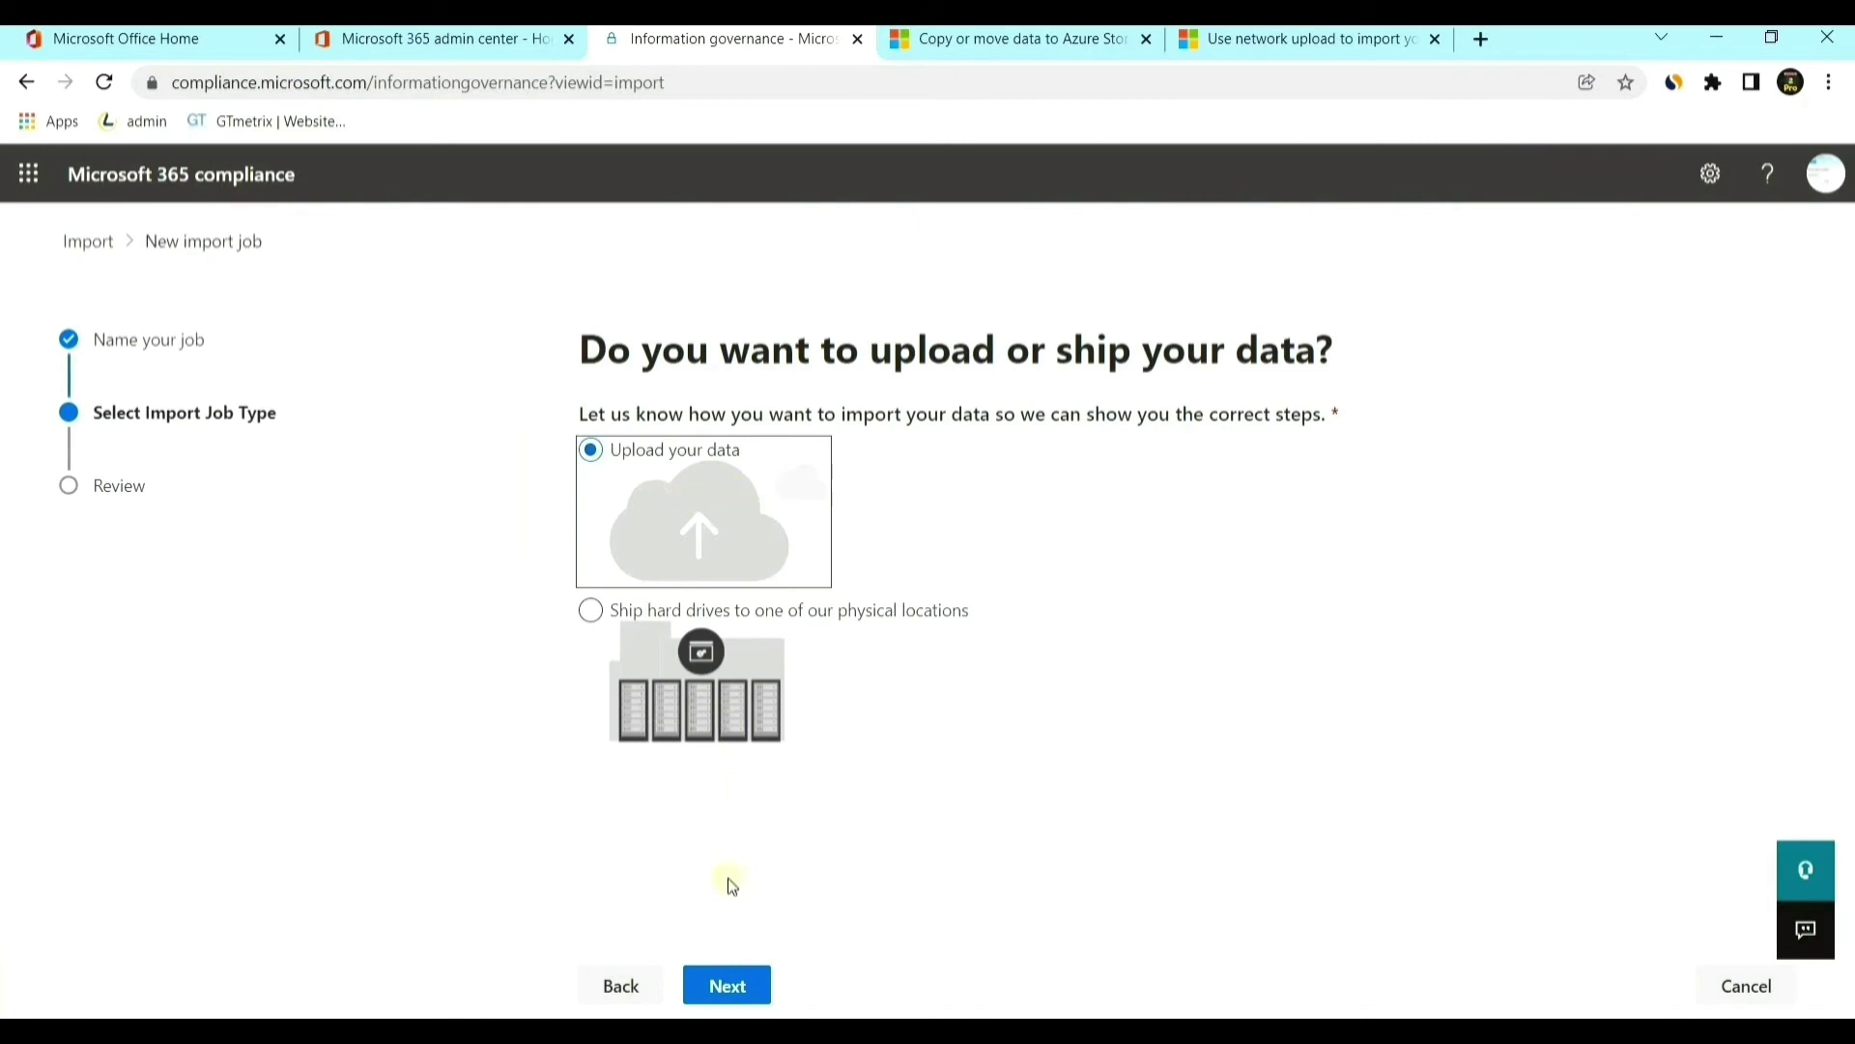
- Proceed with uploading the data, confirming that the files are uploaded and the mapping file is accessible
left_click(743, 985)
left_click(636, 731)
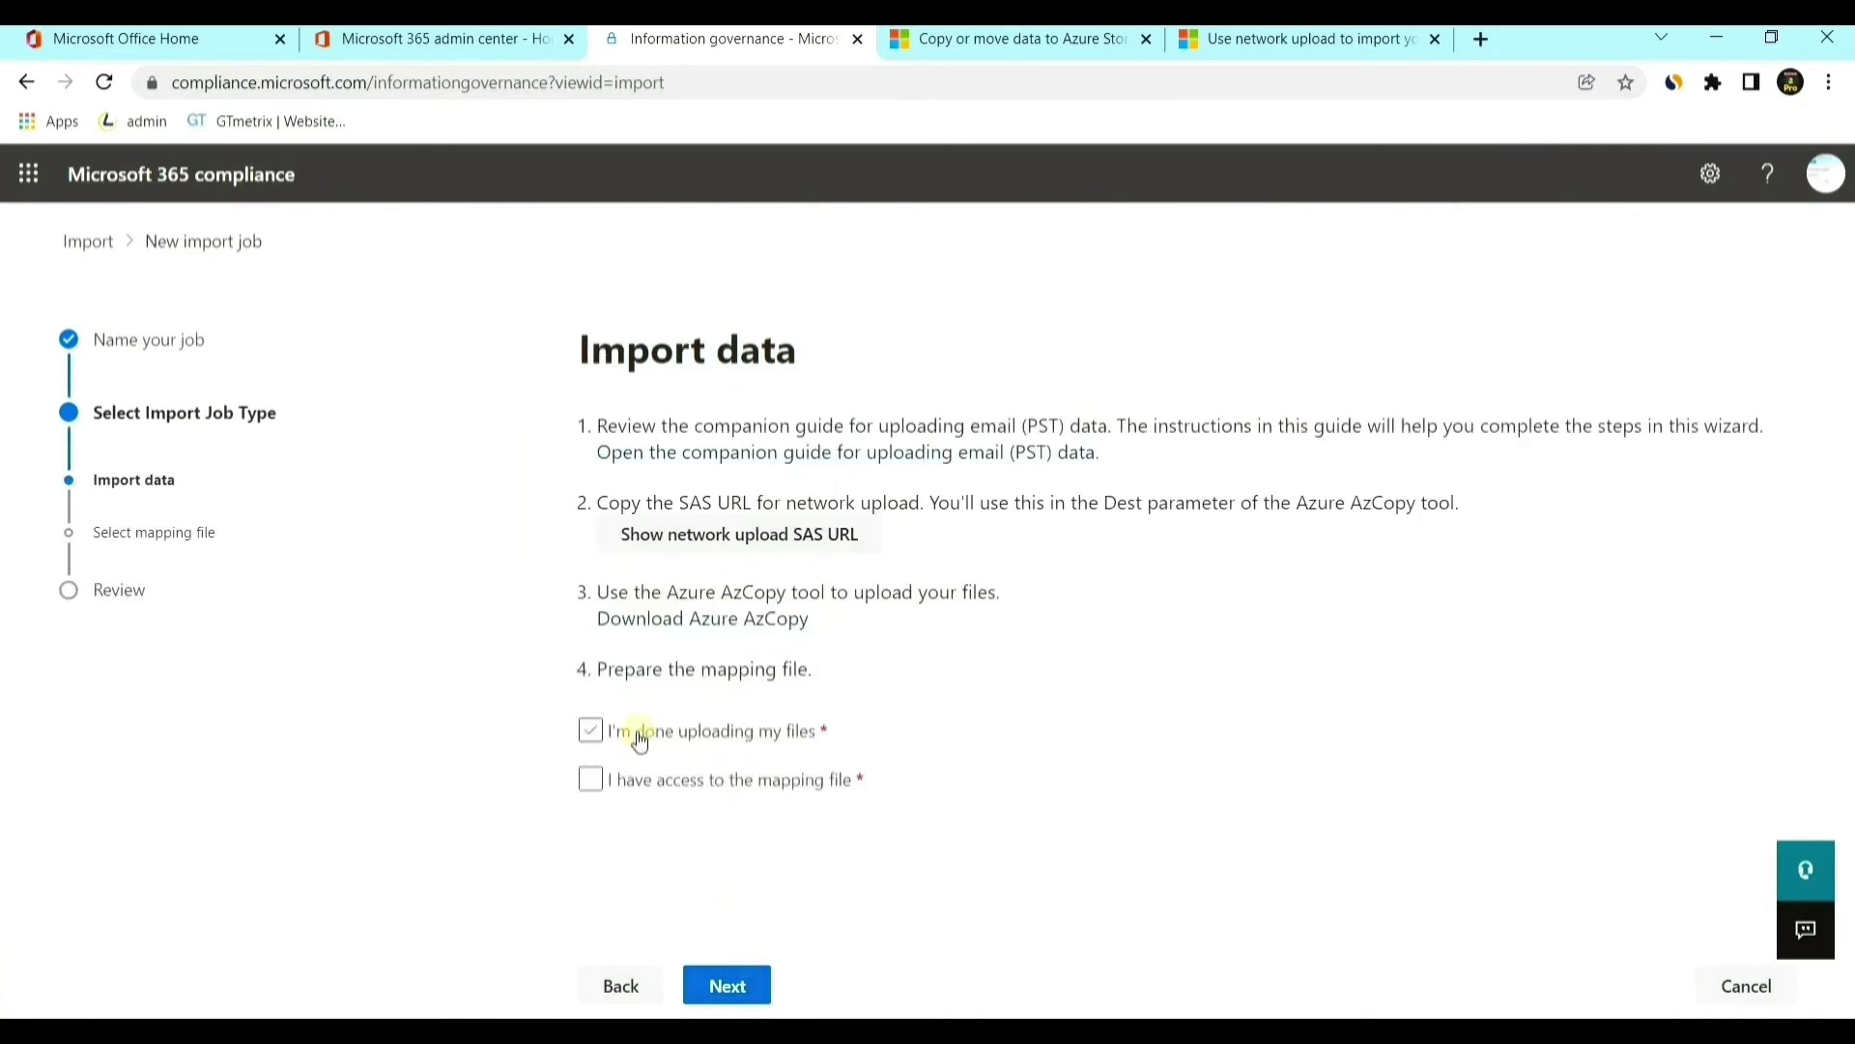
left_click(680, 785)
left_click(736, 986)
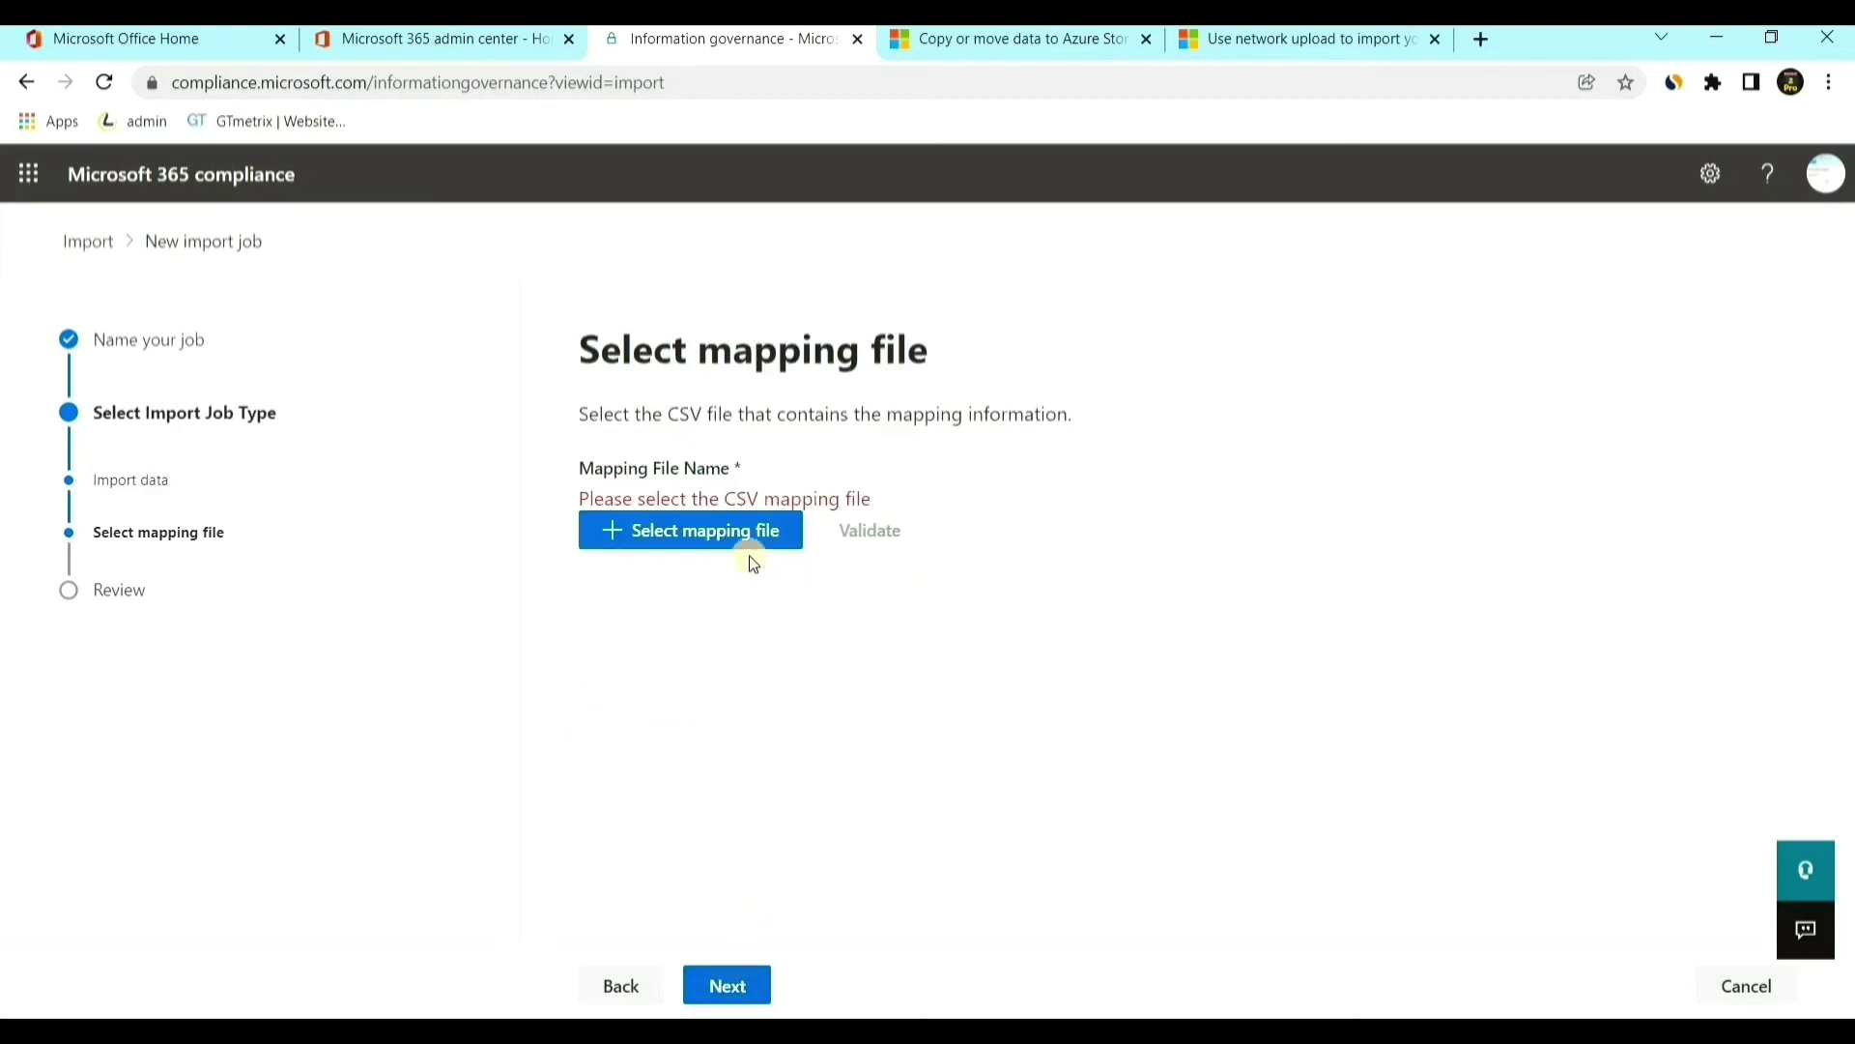
- Try to validate PstImportMappingFile (1).csv from the Downloads folder as the job's mapping file
left_click(742, 531)
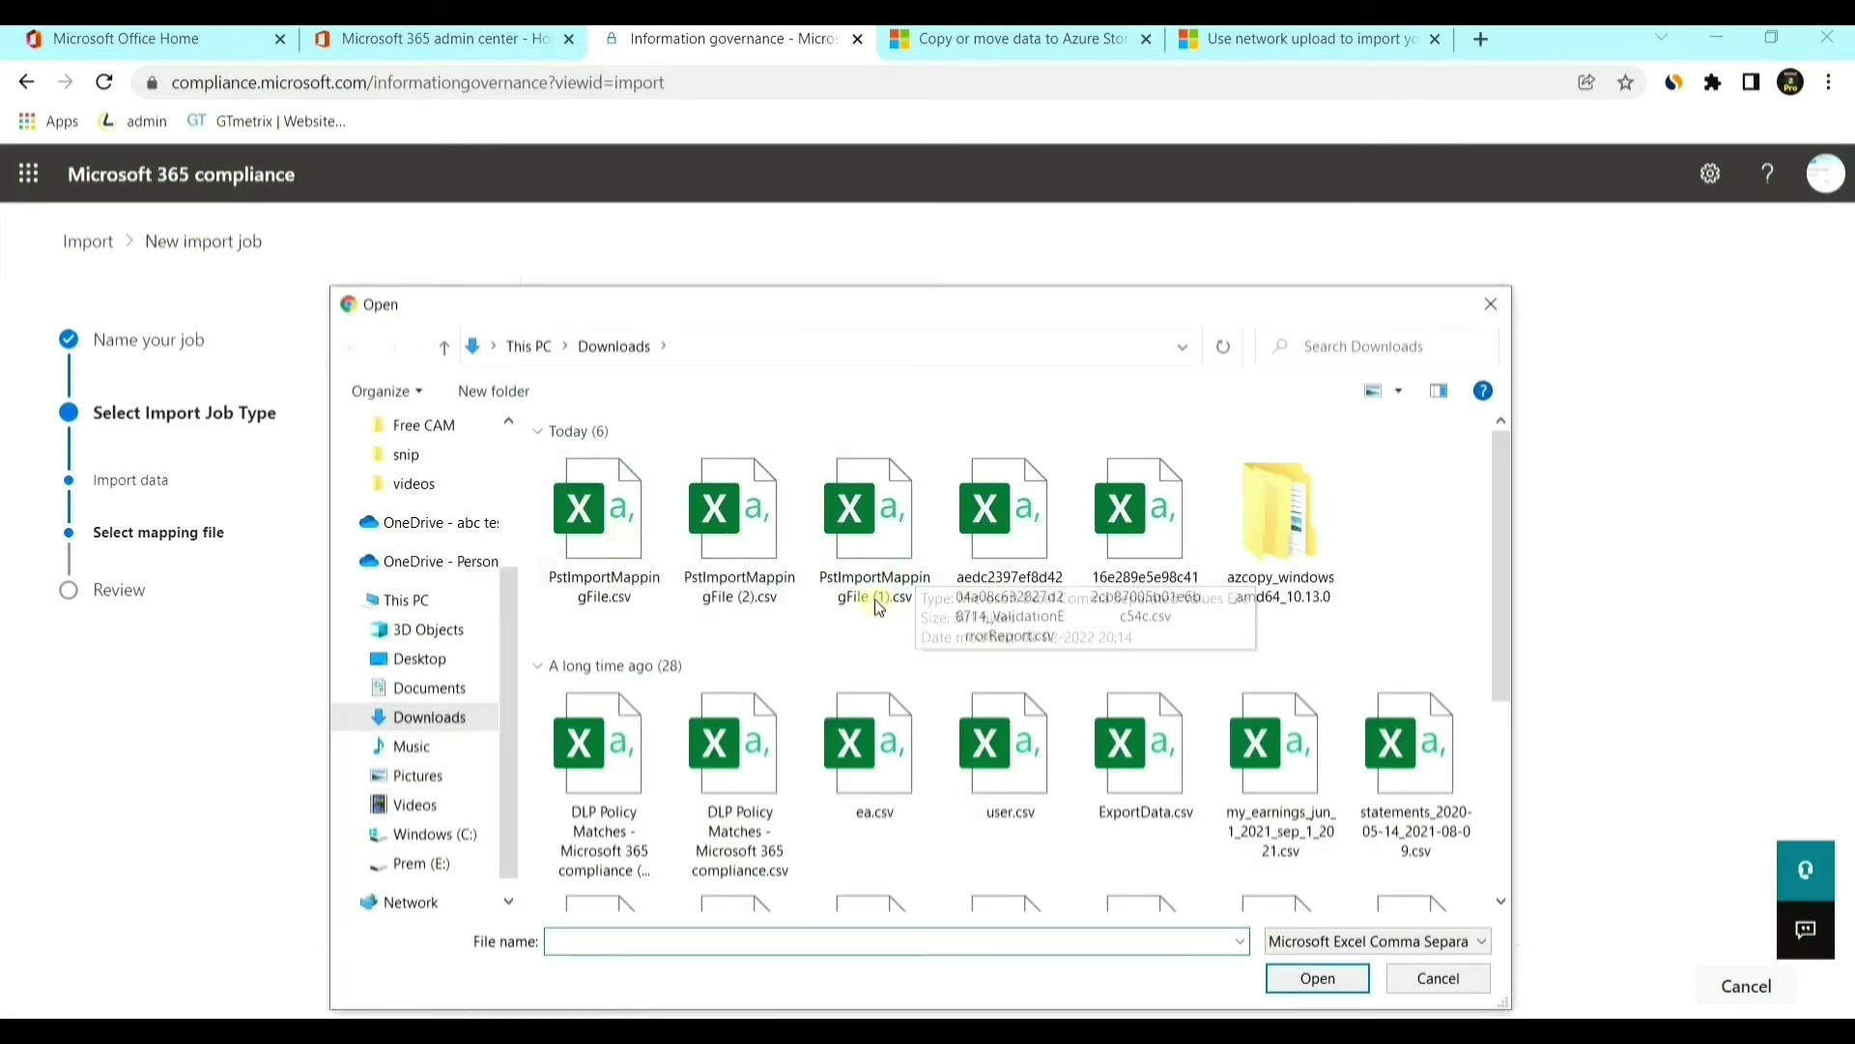
left_click(858, 563)
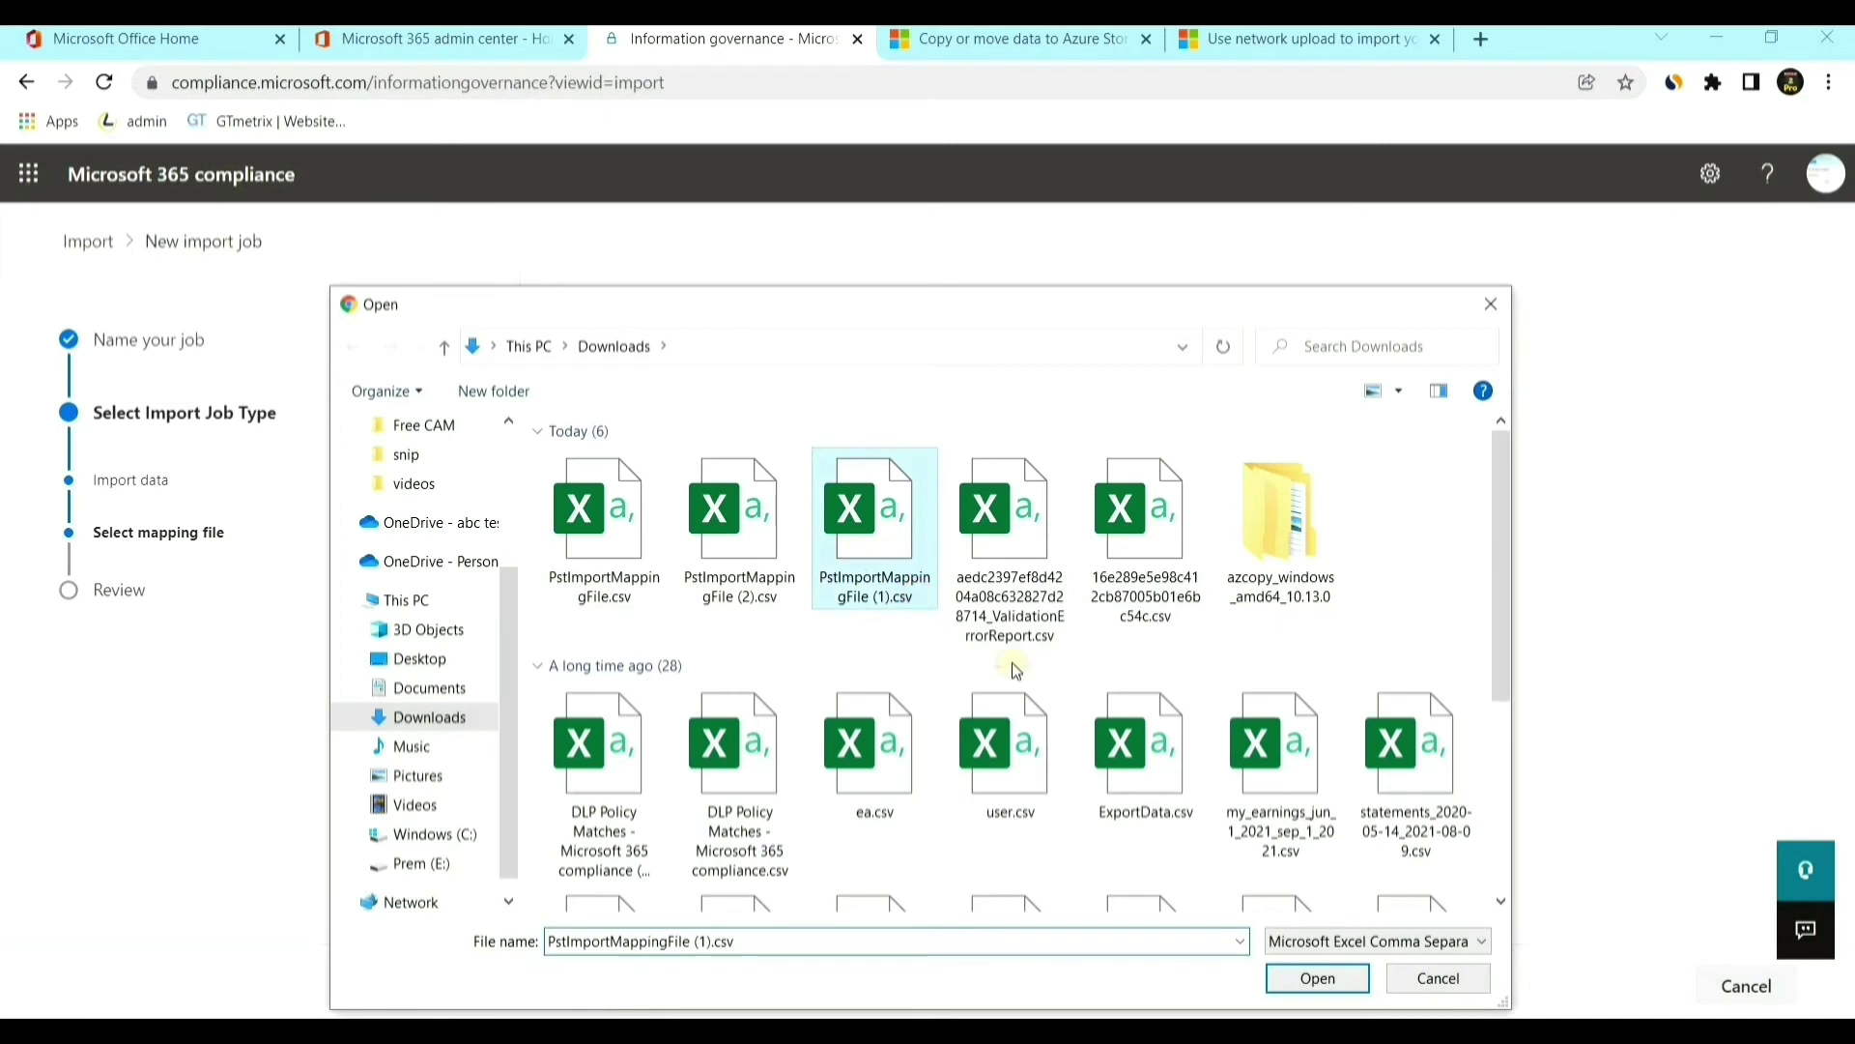
left_click(1287, 978)
left_click(875, 584)
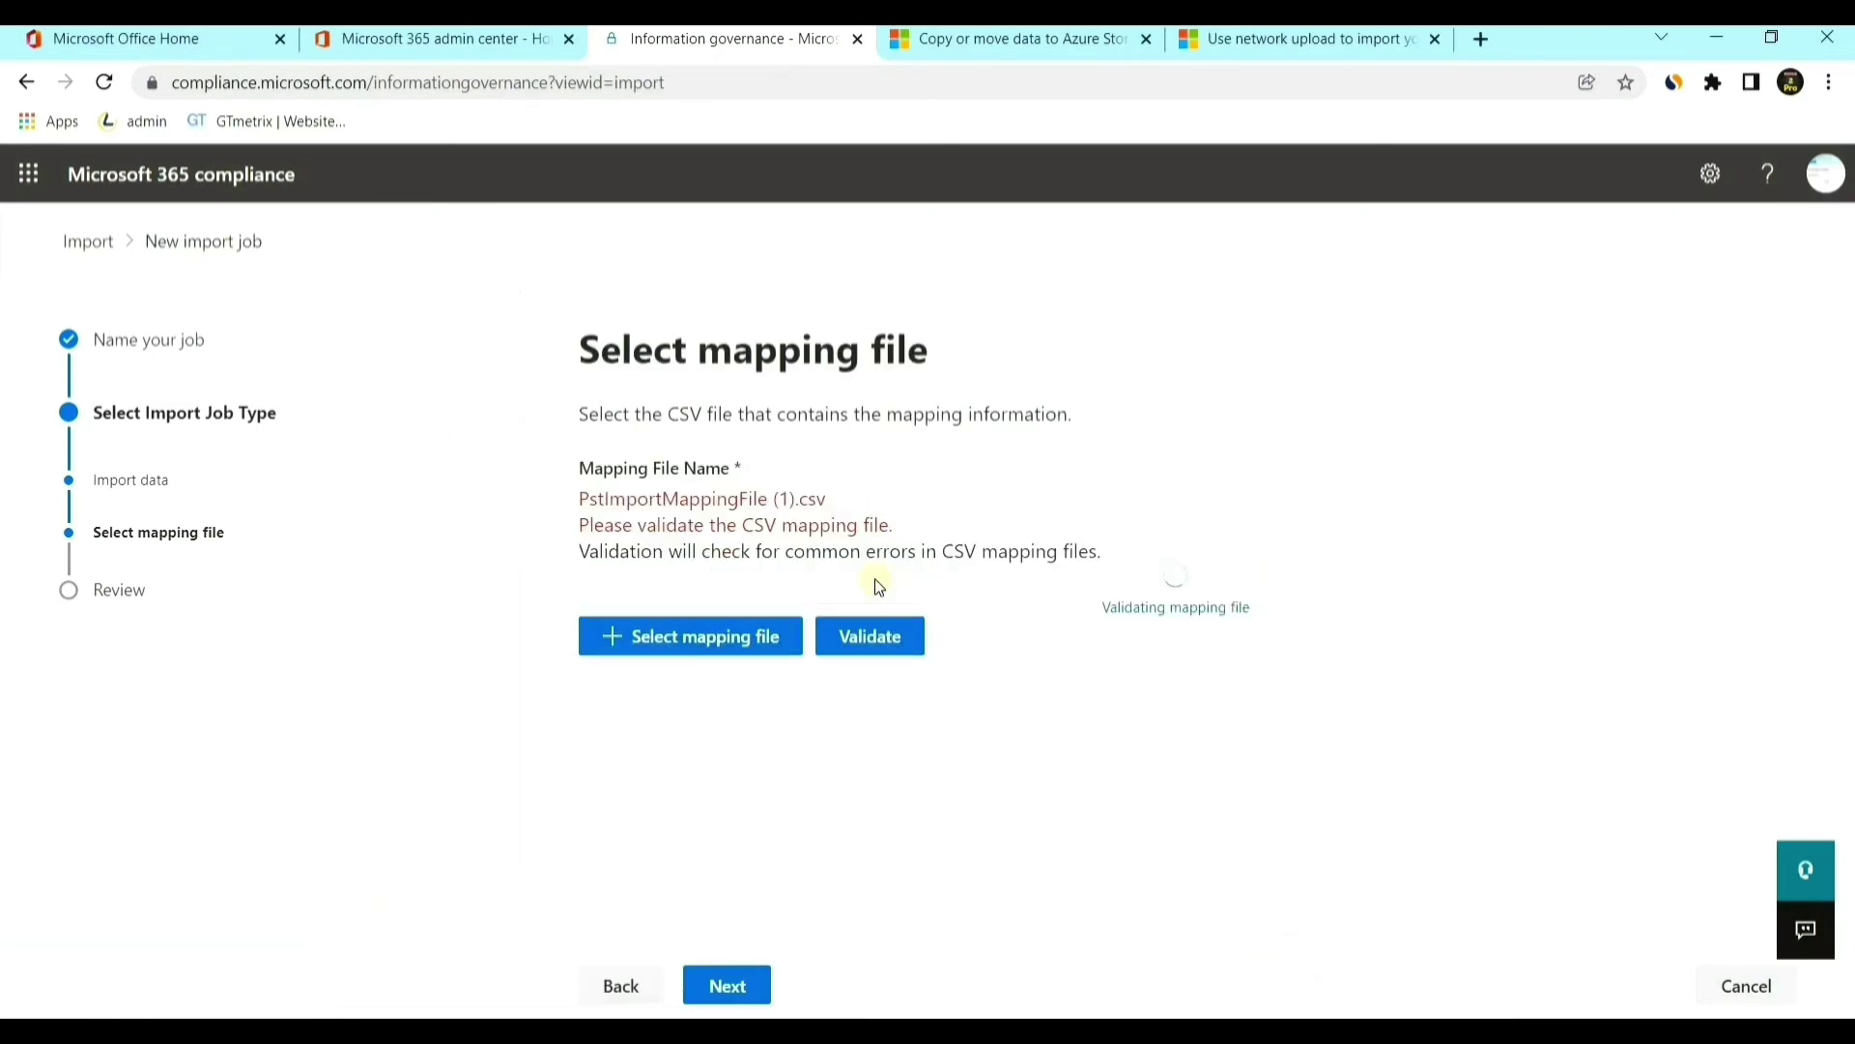
- Check the open PstImportMappingFile.csv workbook, then choose that file from Downloads as the mapping file and validate it
mouse_move(916, 968)
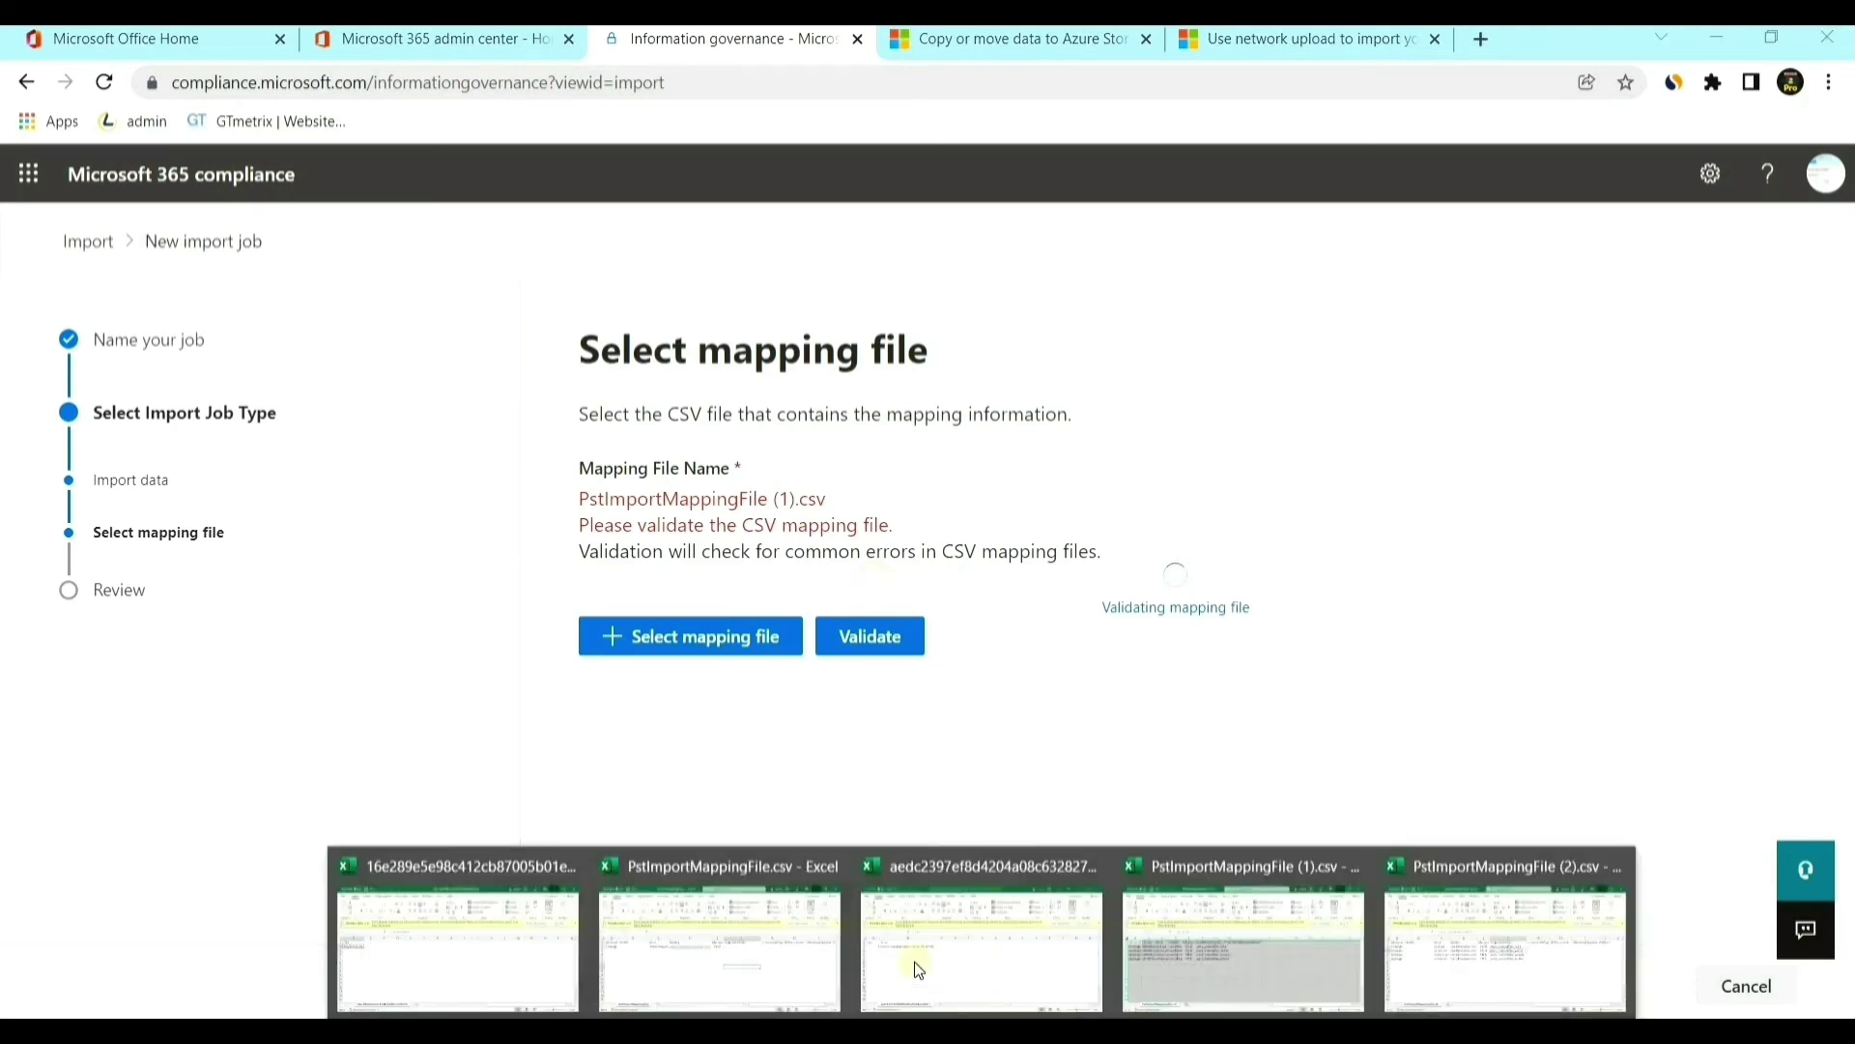
mouse_move(746, 920)
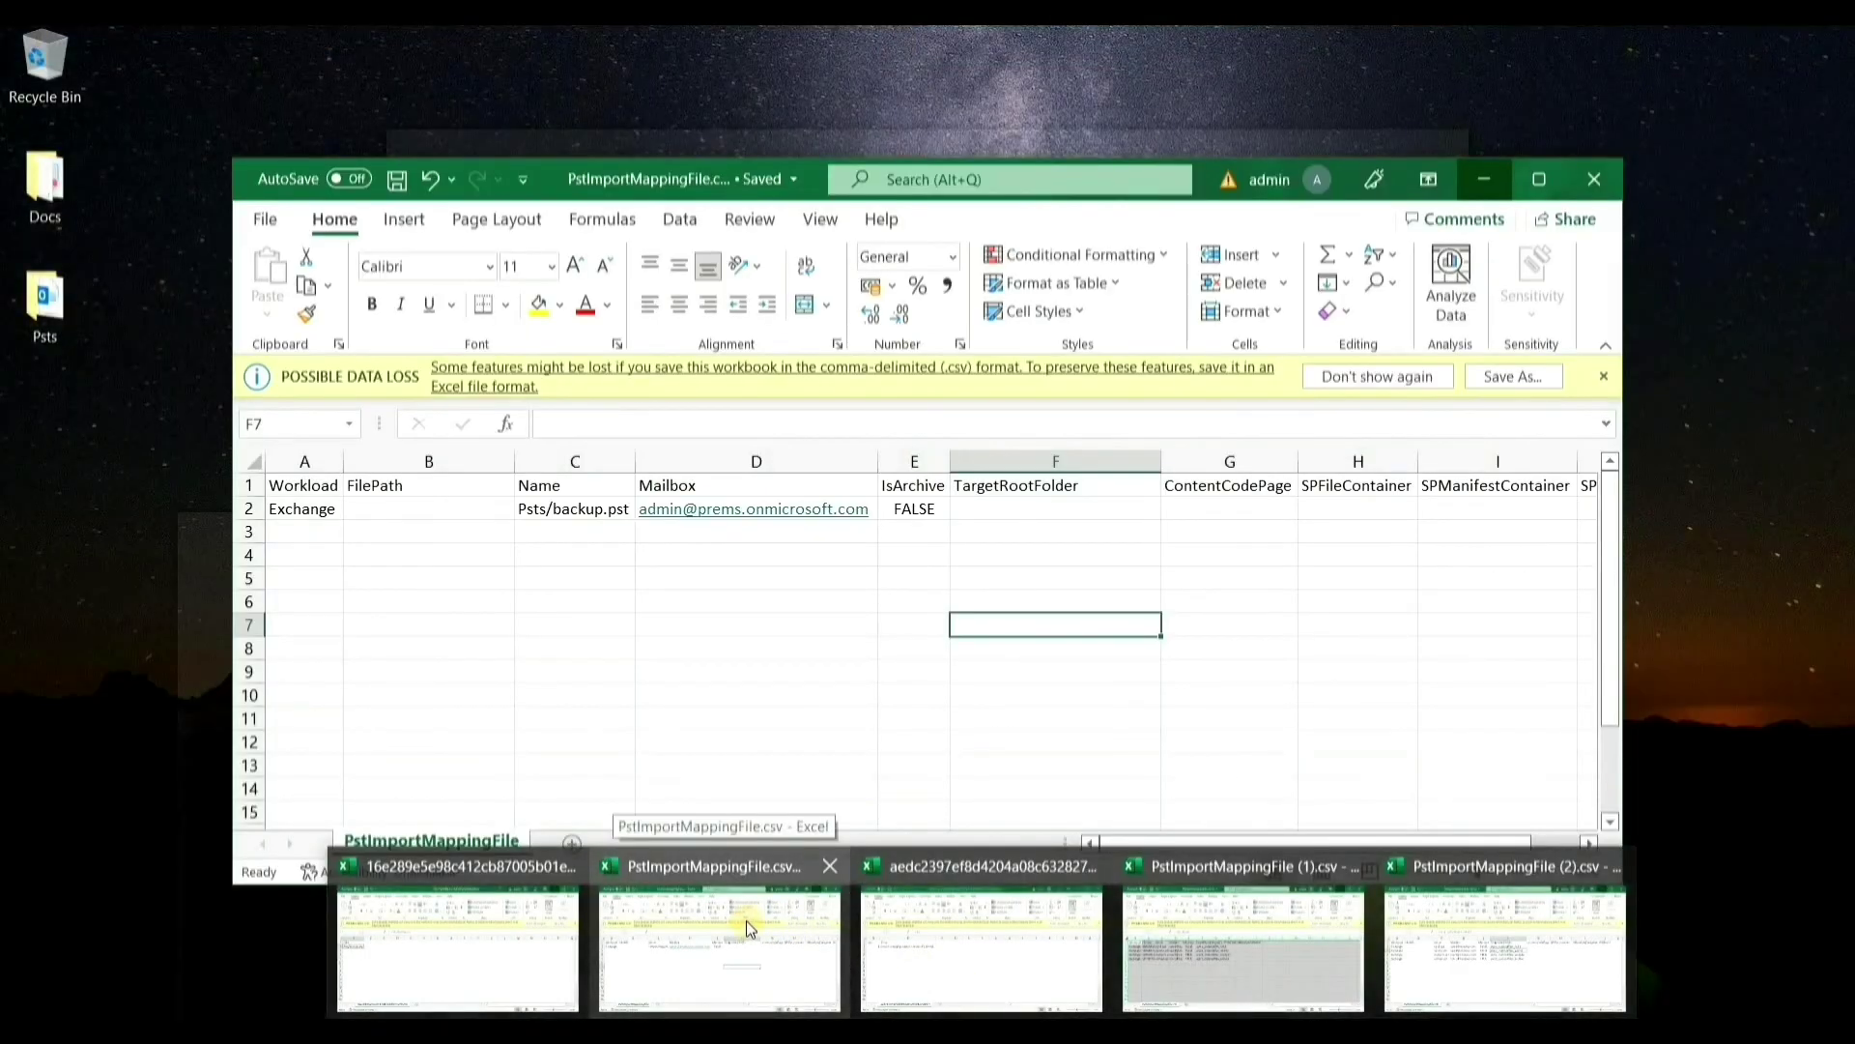
left_click(769, 872)
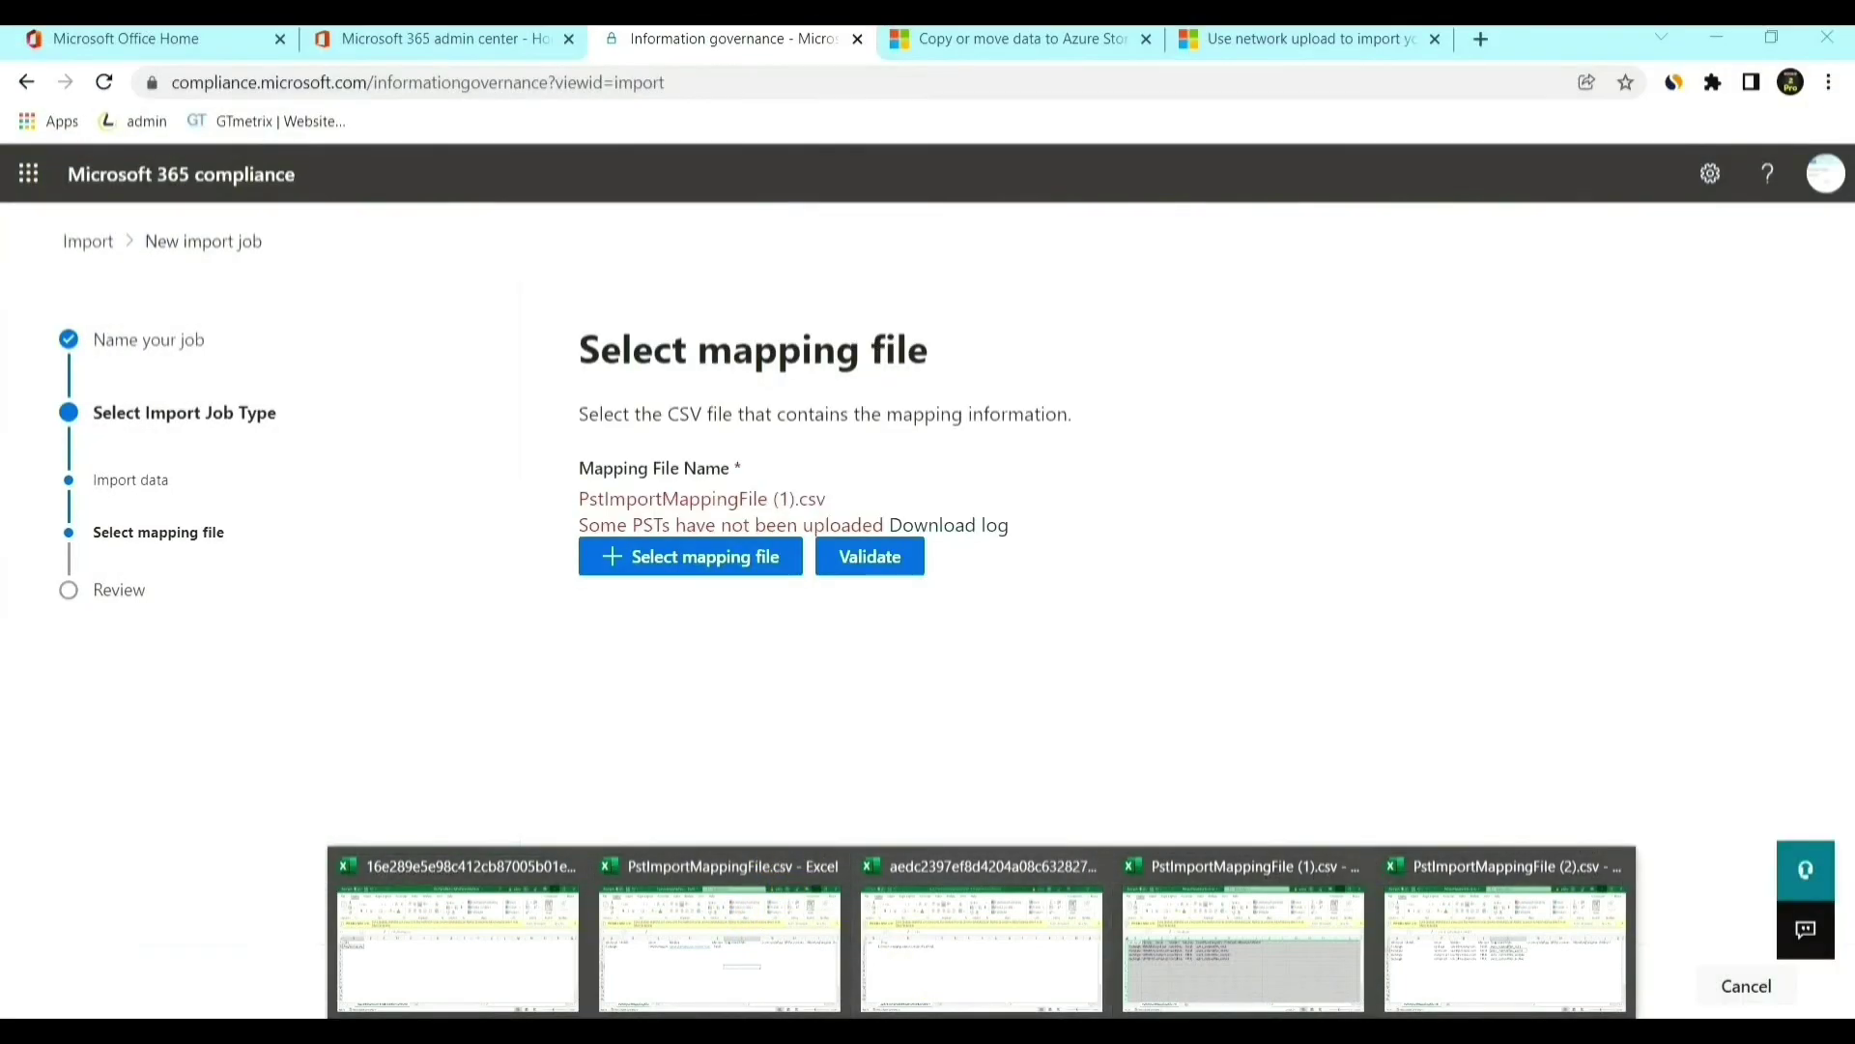
left_click(730, 554)
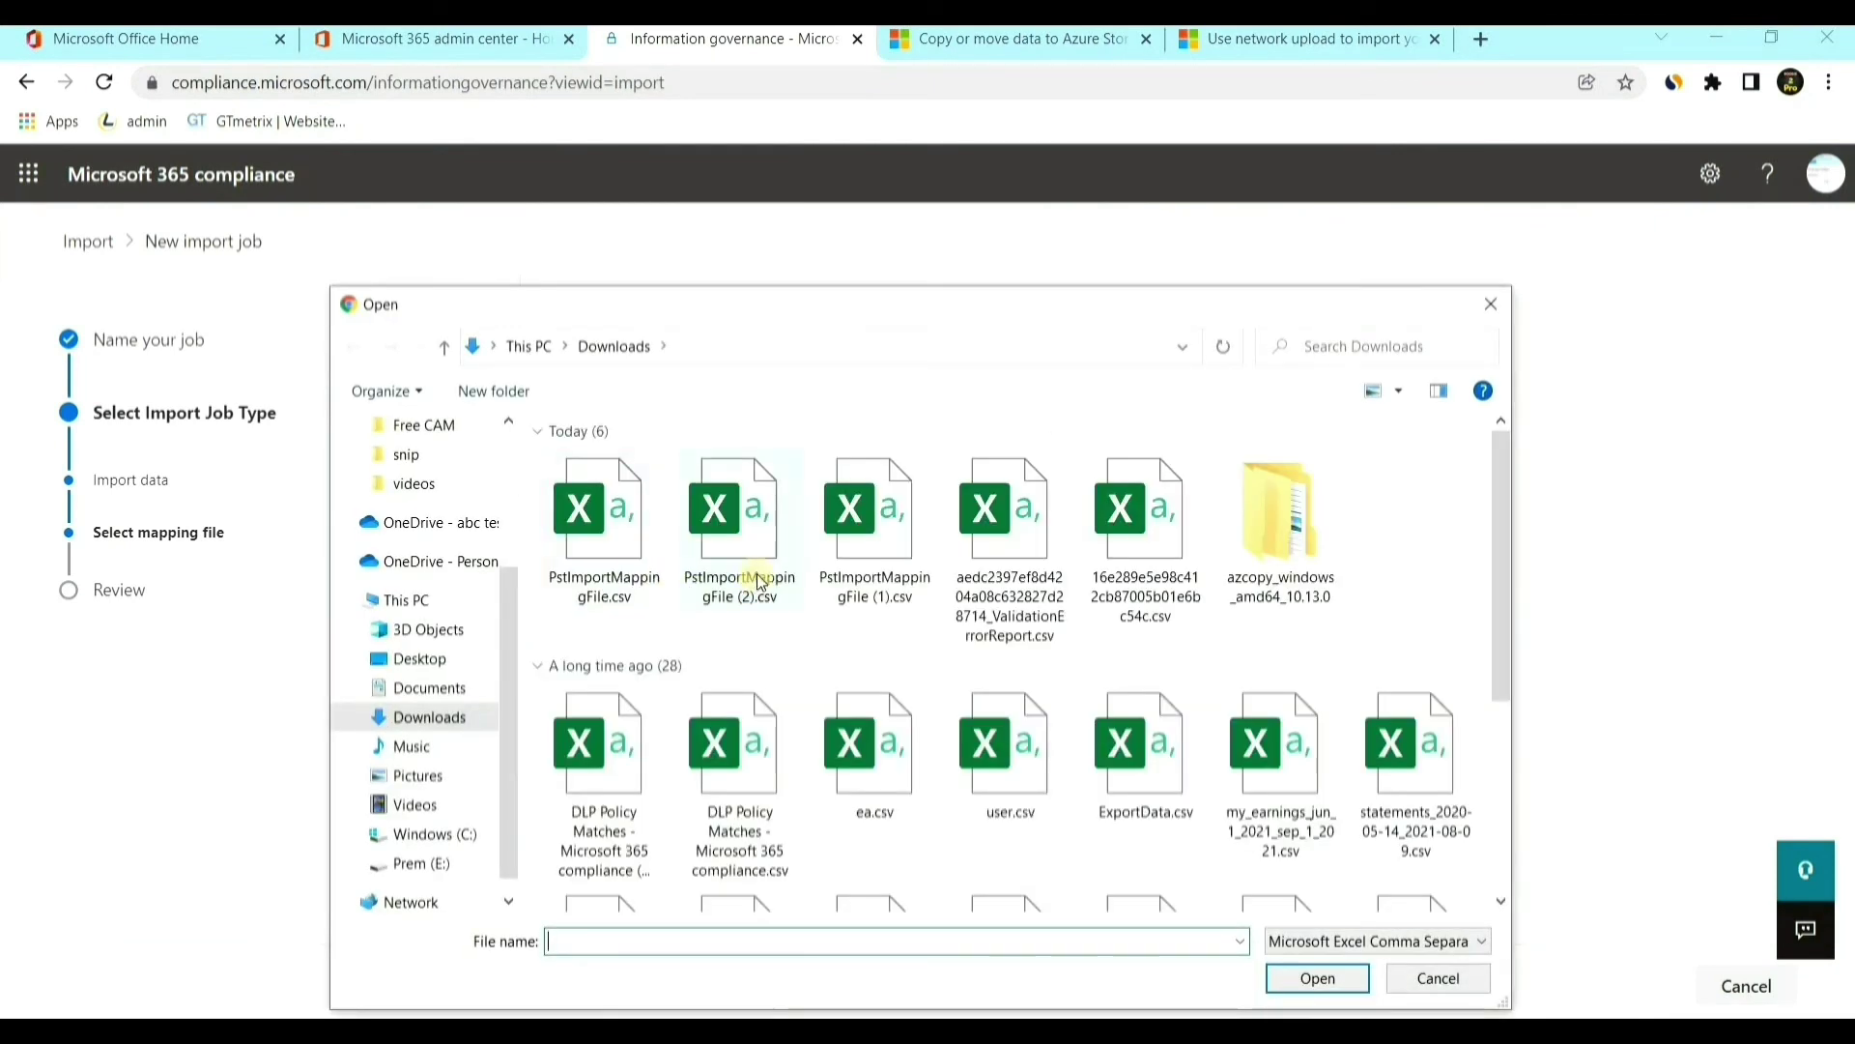
left_click(643, 541)
left_click(1305, 977)
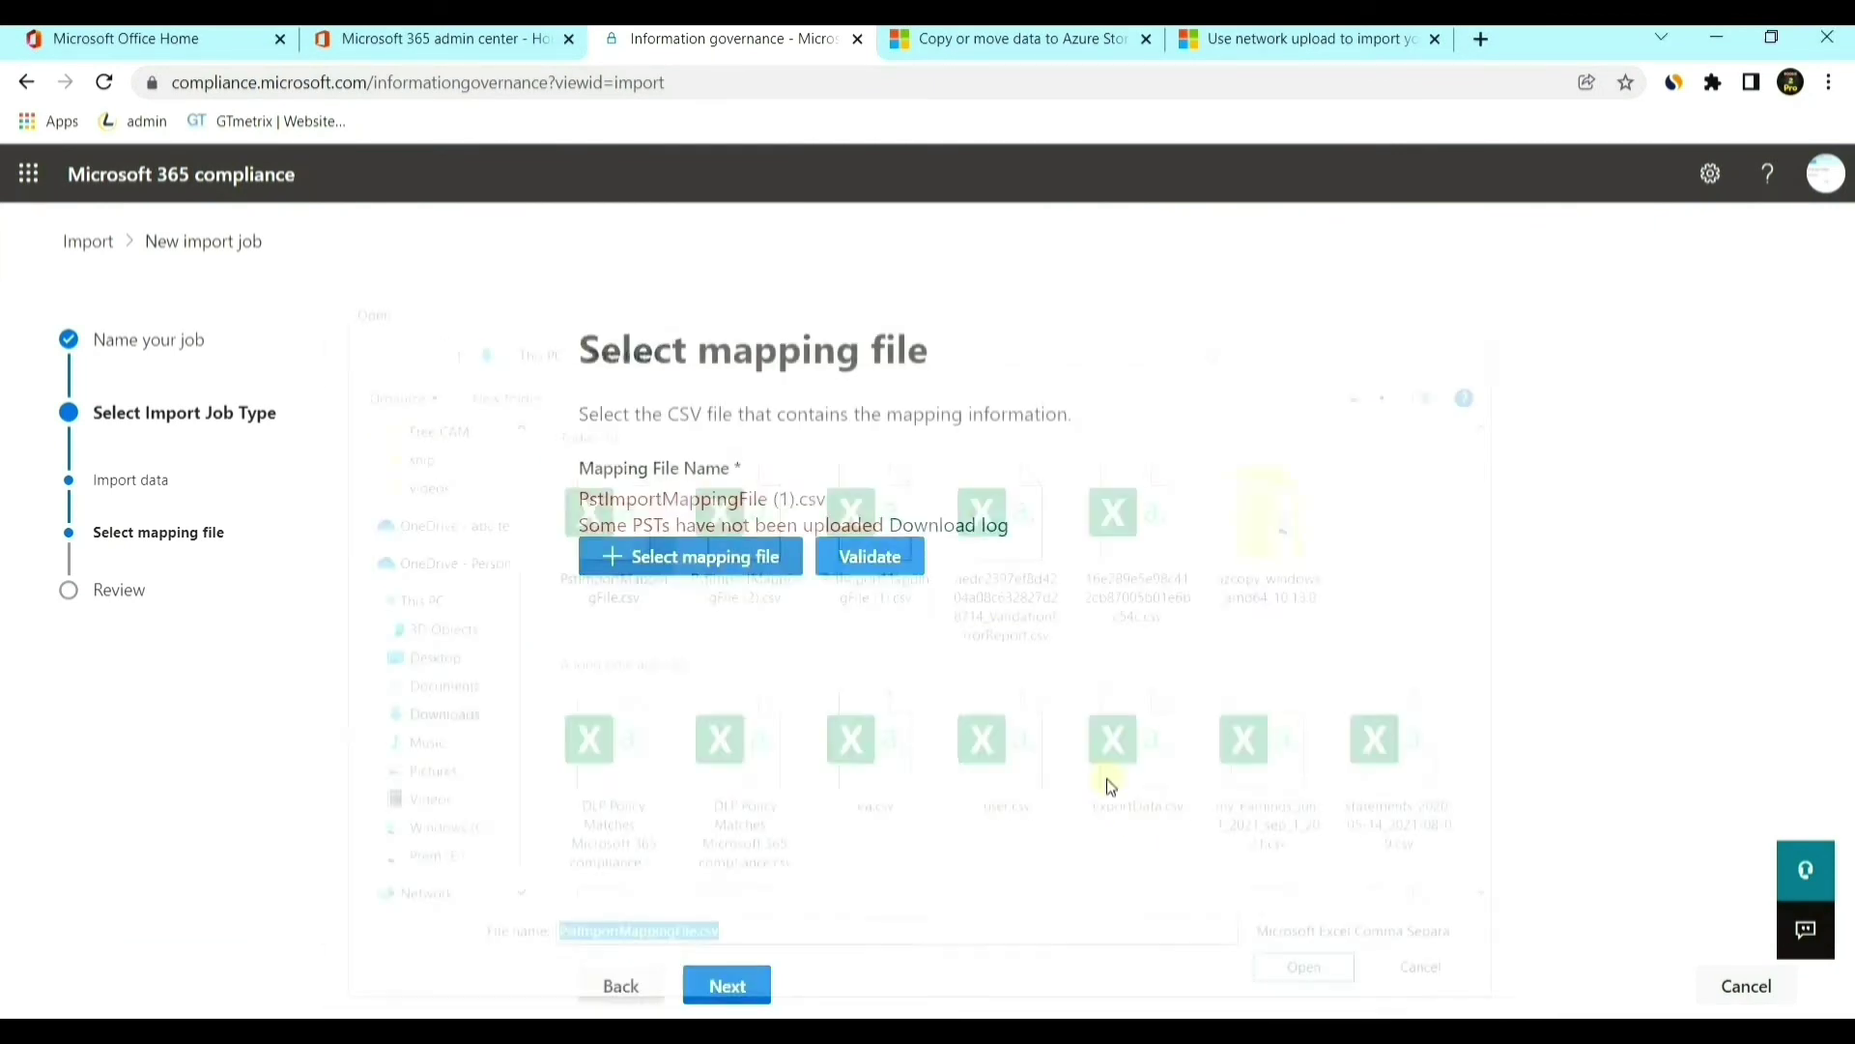
left_click(886, 579)
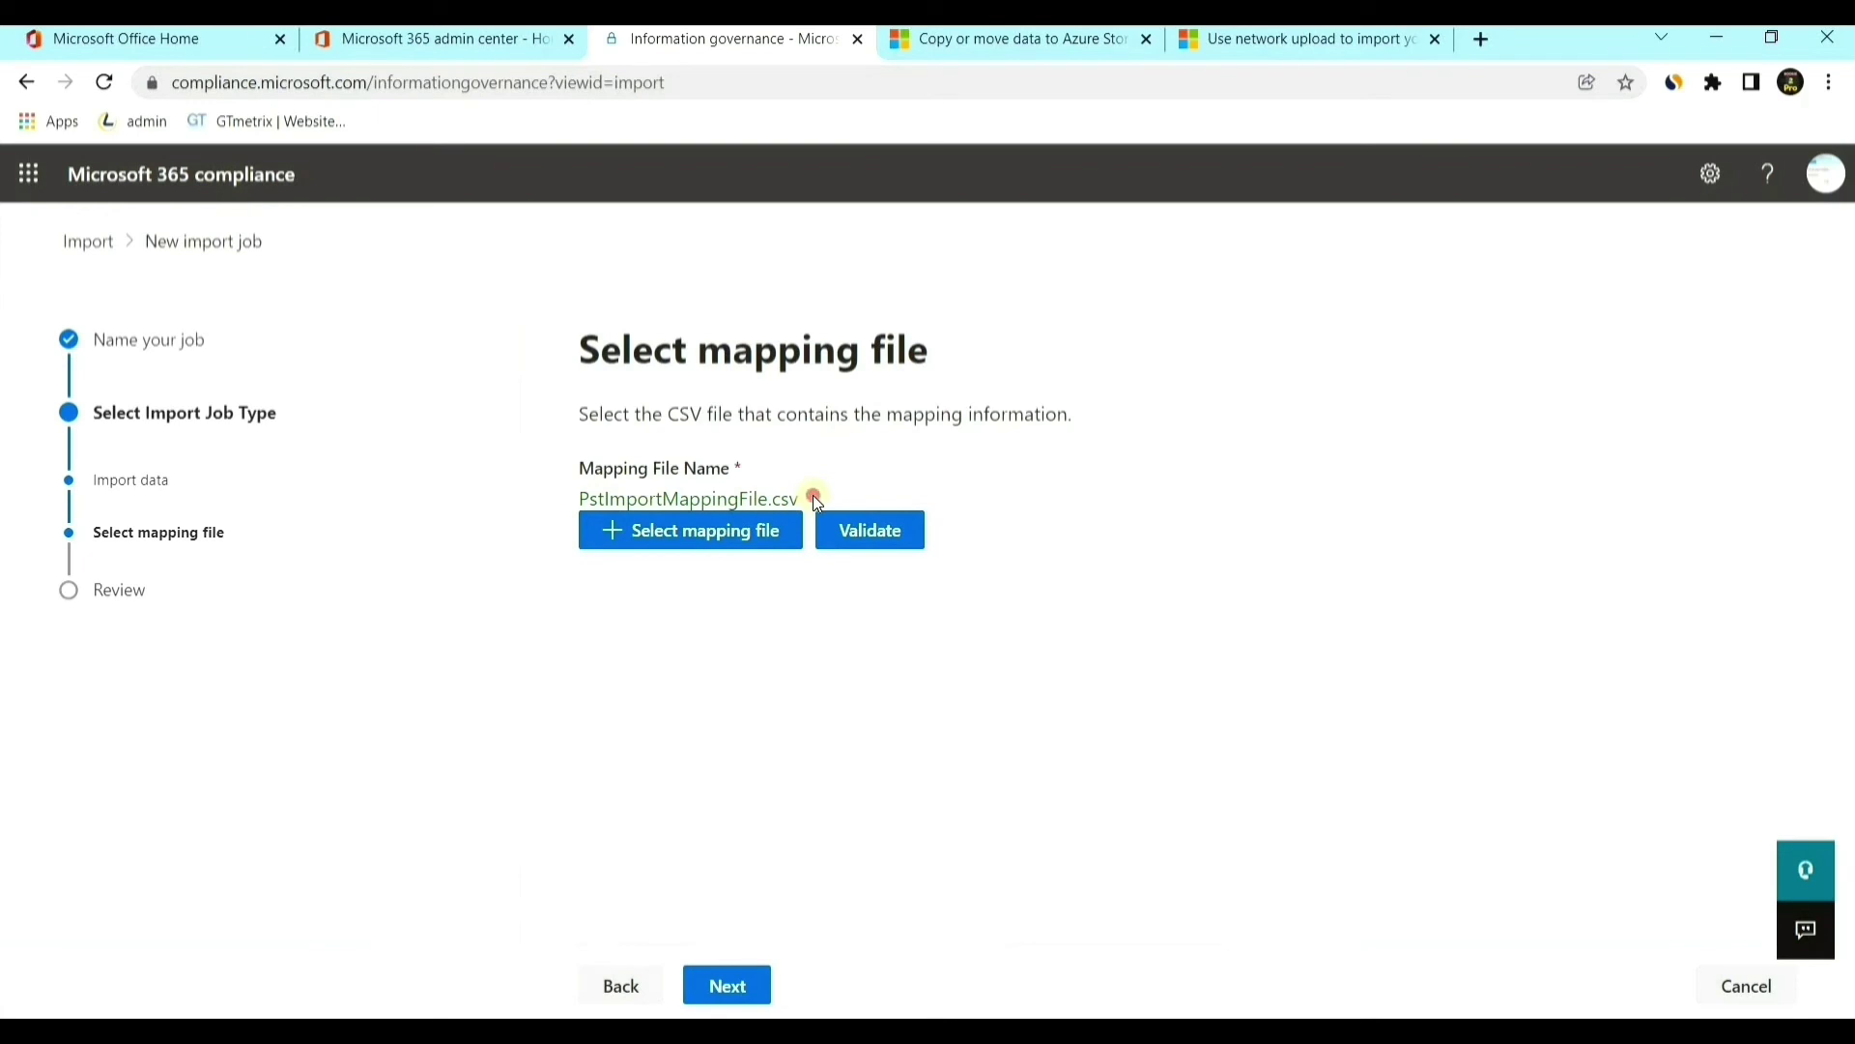
left_click_drag(814, 495, 576, 497)
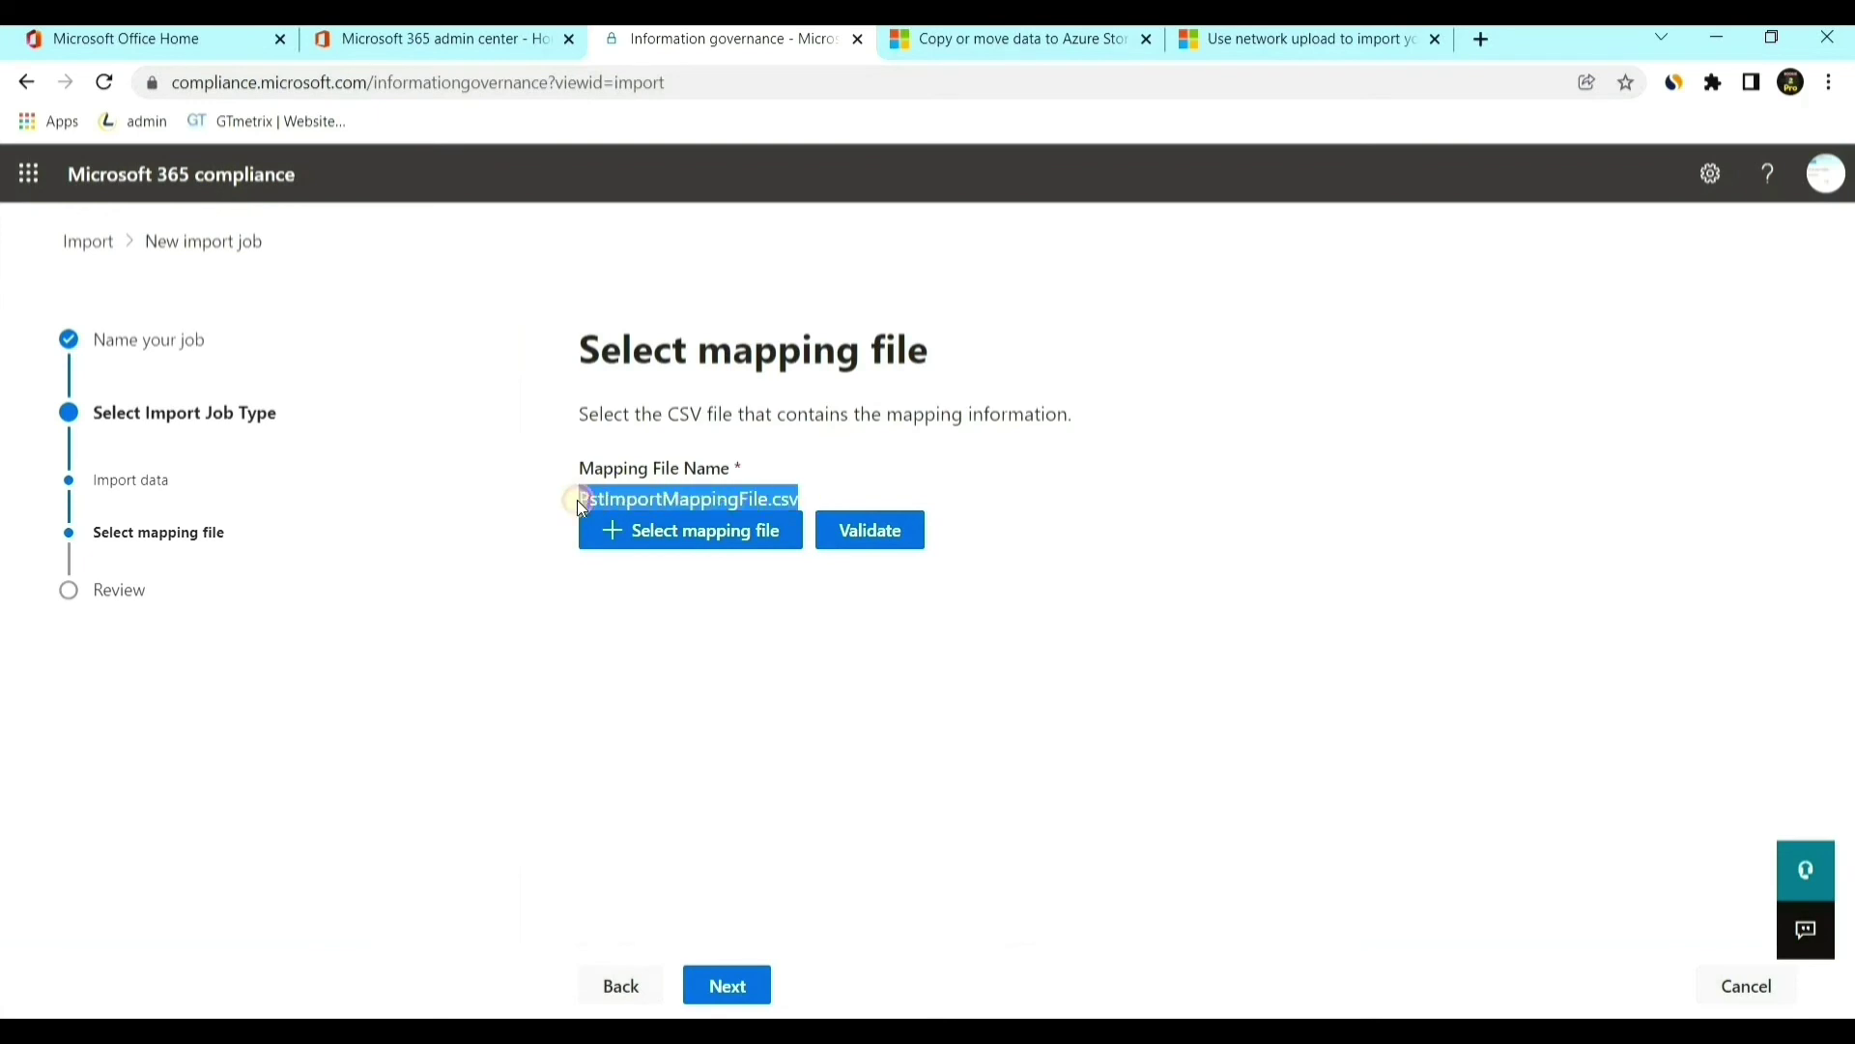
left_click(762, 655)
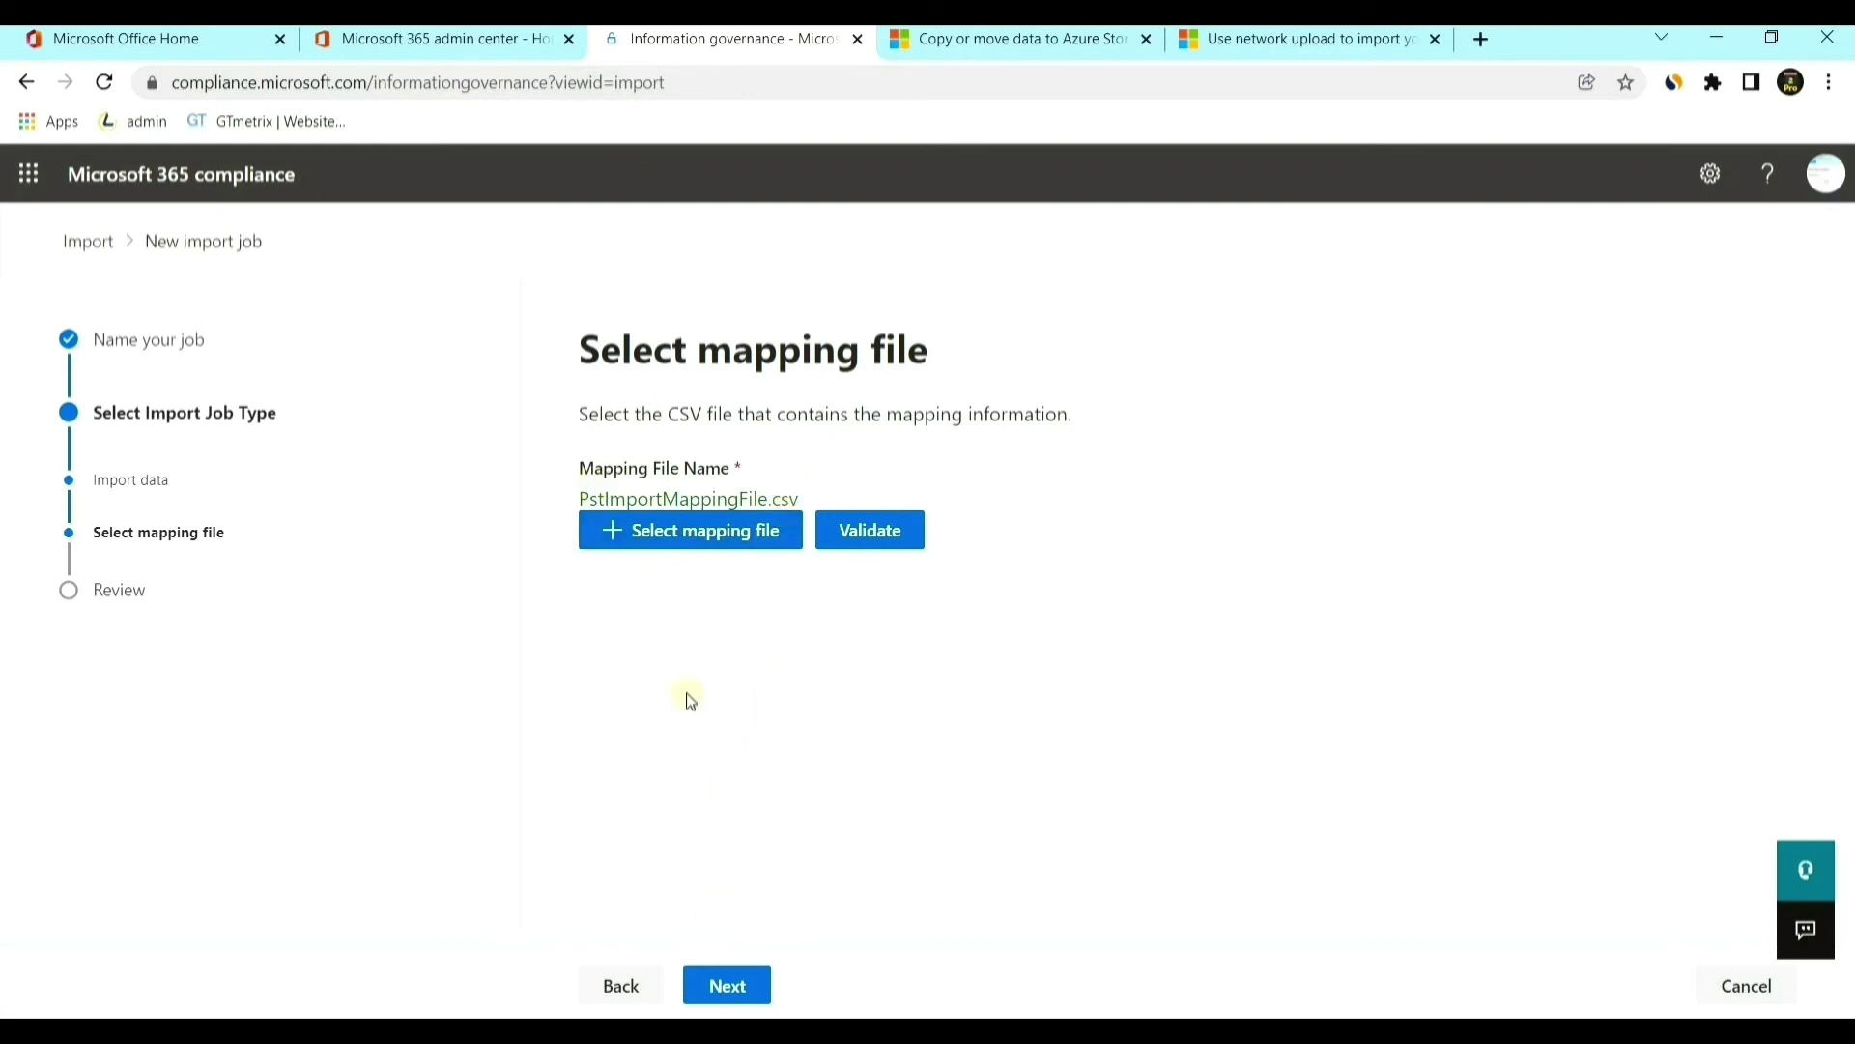
- Continue to the review, submit the importq job and close the wizard
left_click(736, 986)
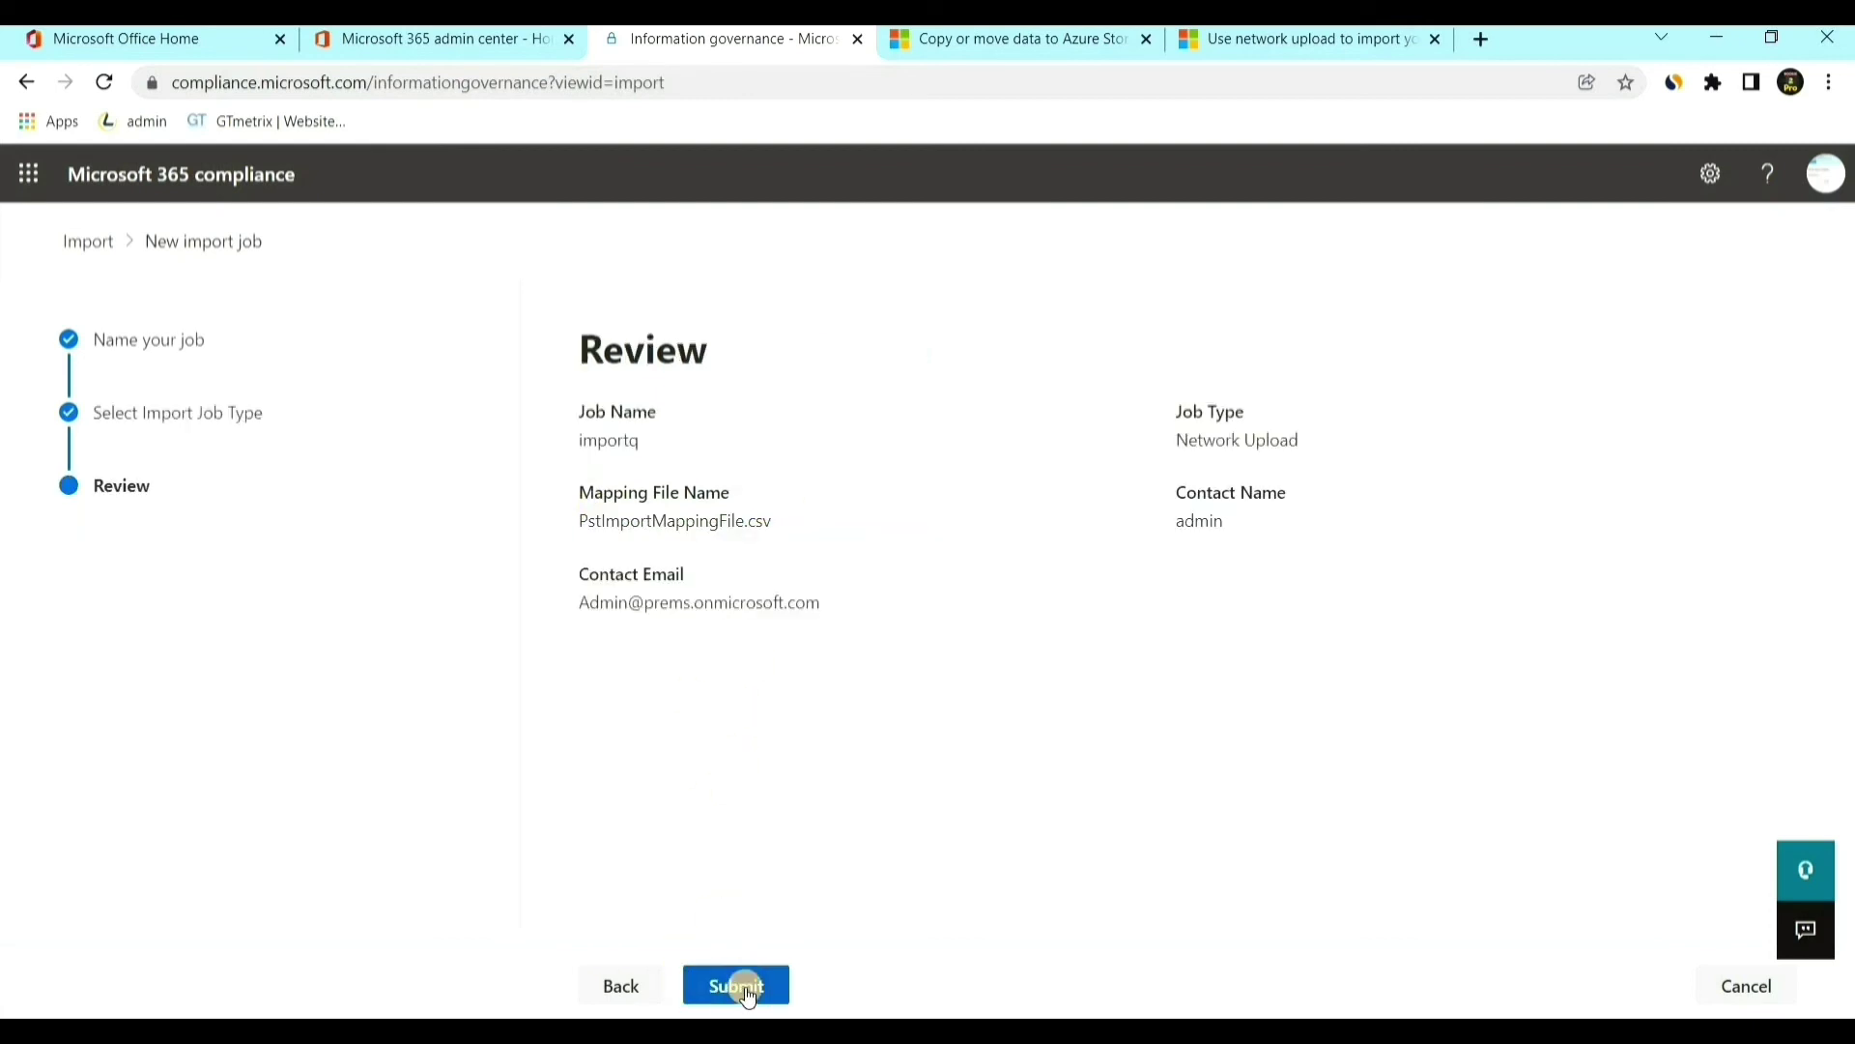
left_click(747, 991)
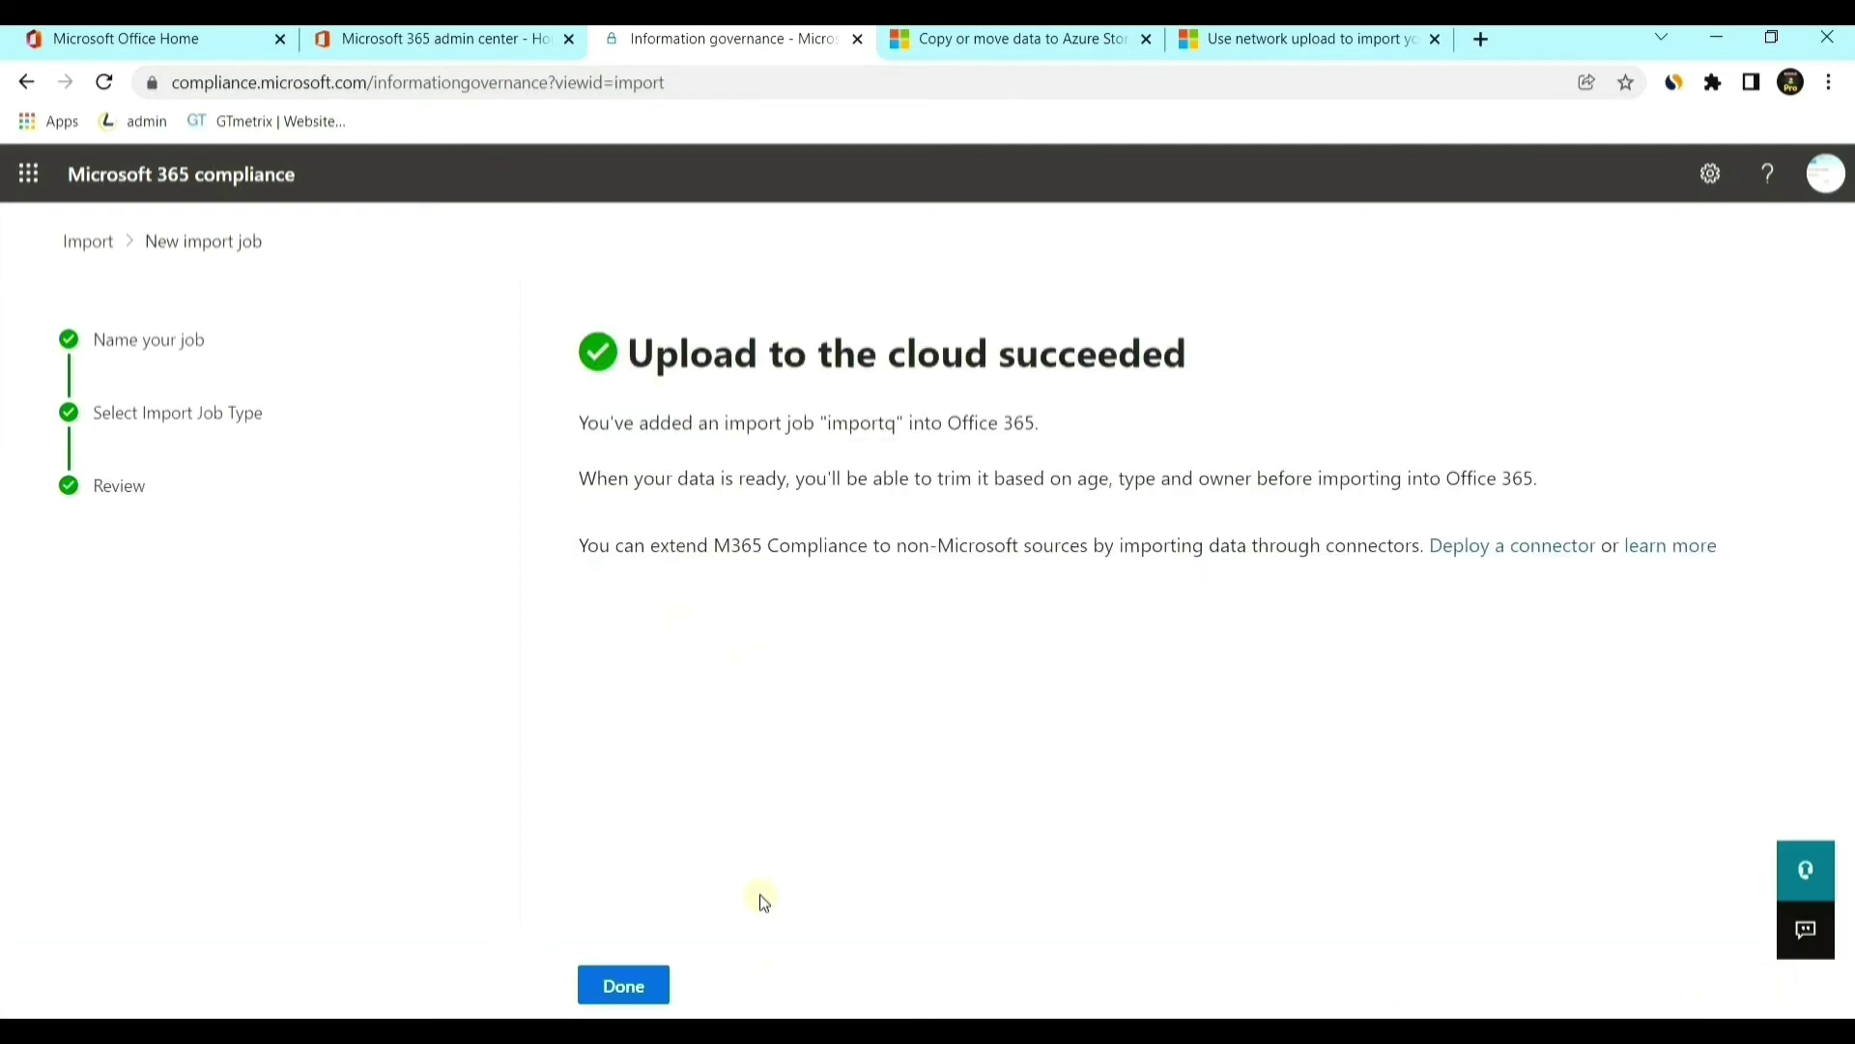
left_click(626, 982)
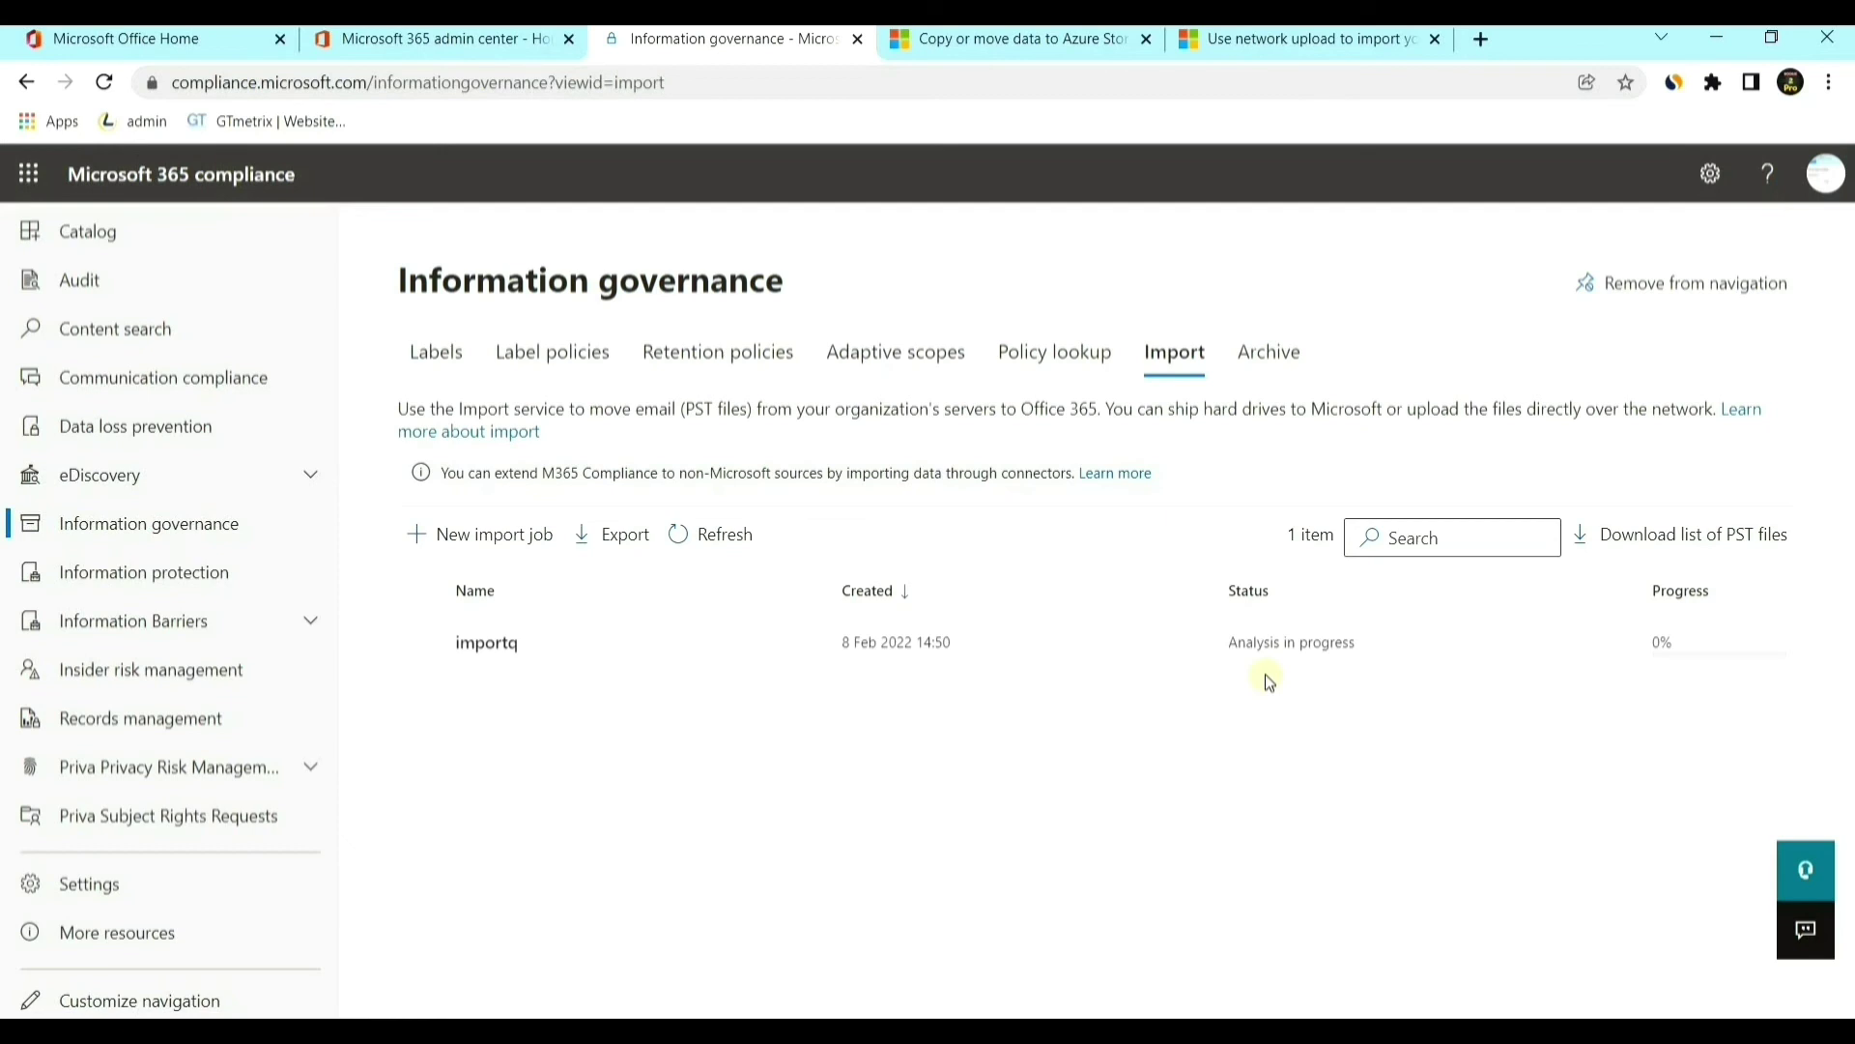
- Refresh the job list and set up importing the importq job to Office 365, choosing to import everything without filtering
left_click(719, 546)
mouse_move(420, 643)
left_click(640, 638)
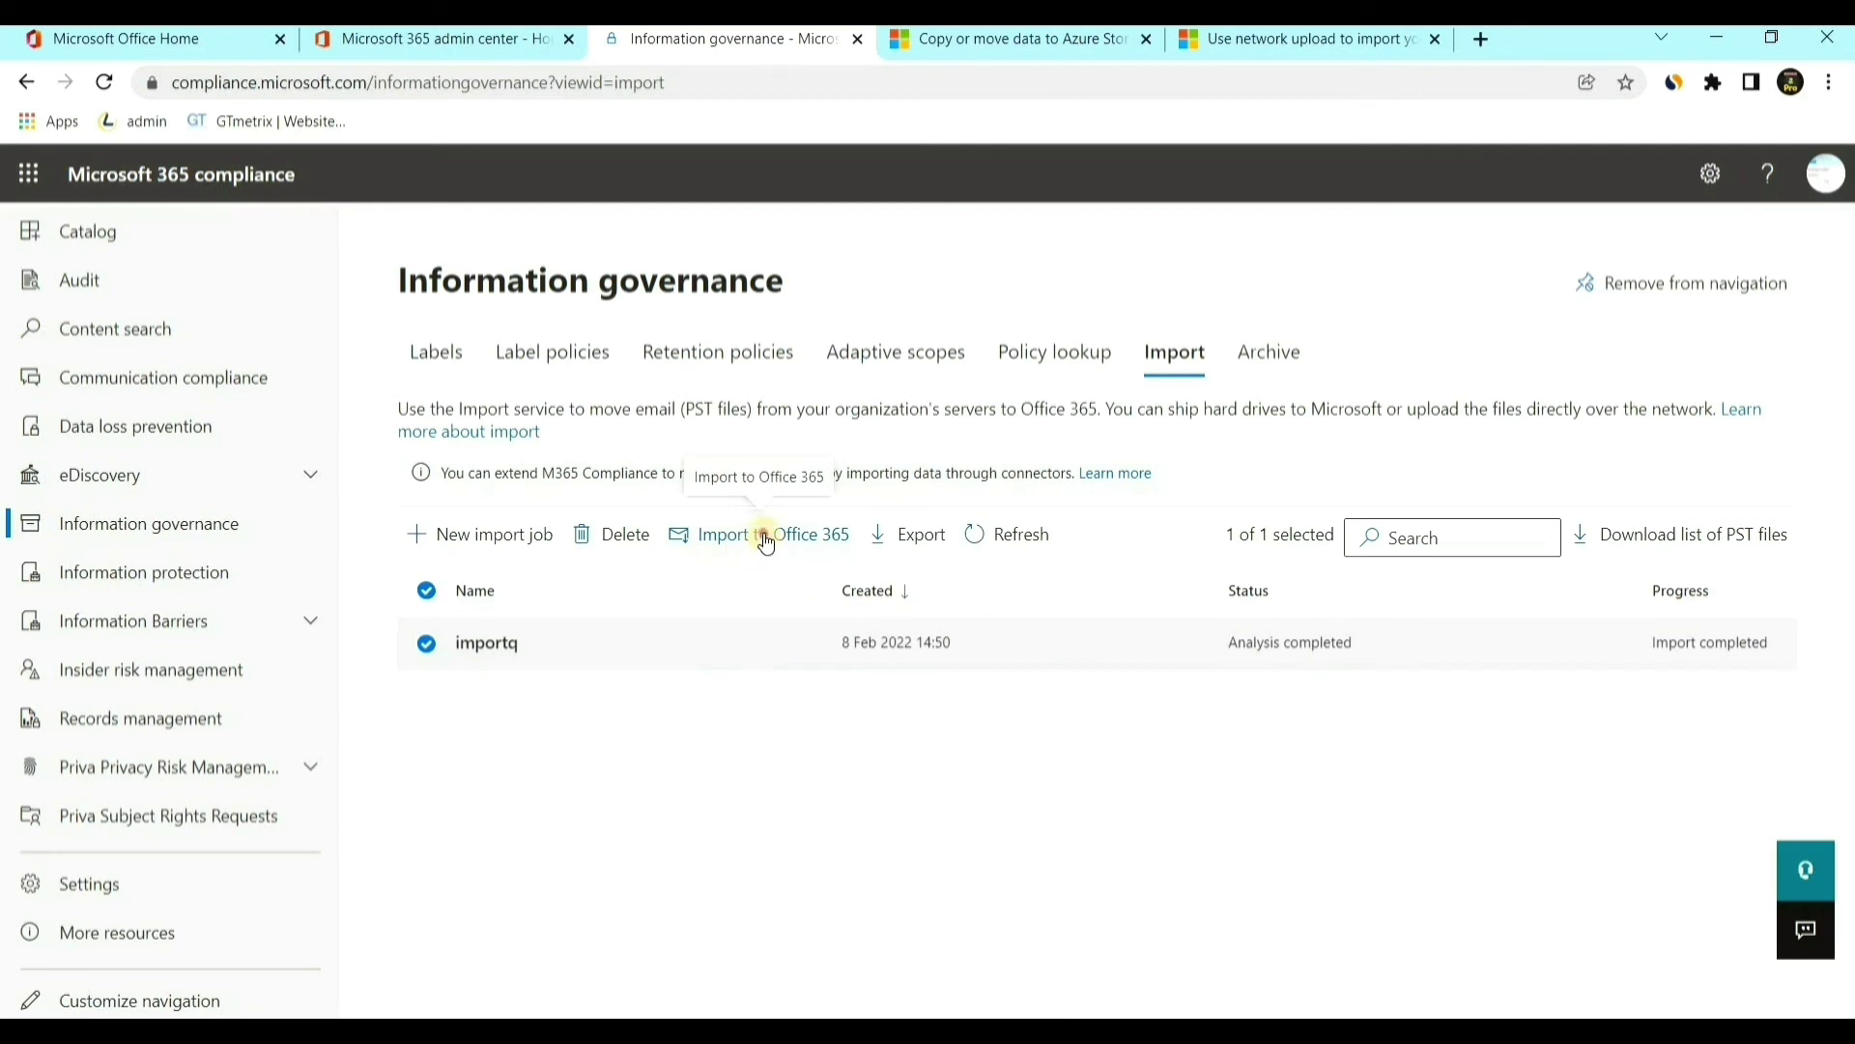
left_click(766, 539)
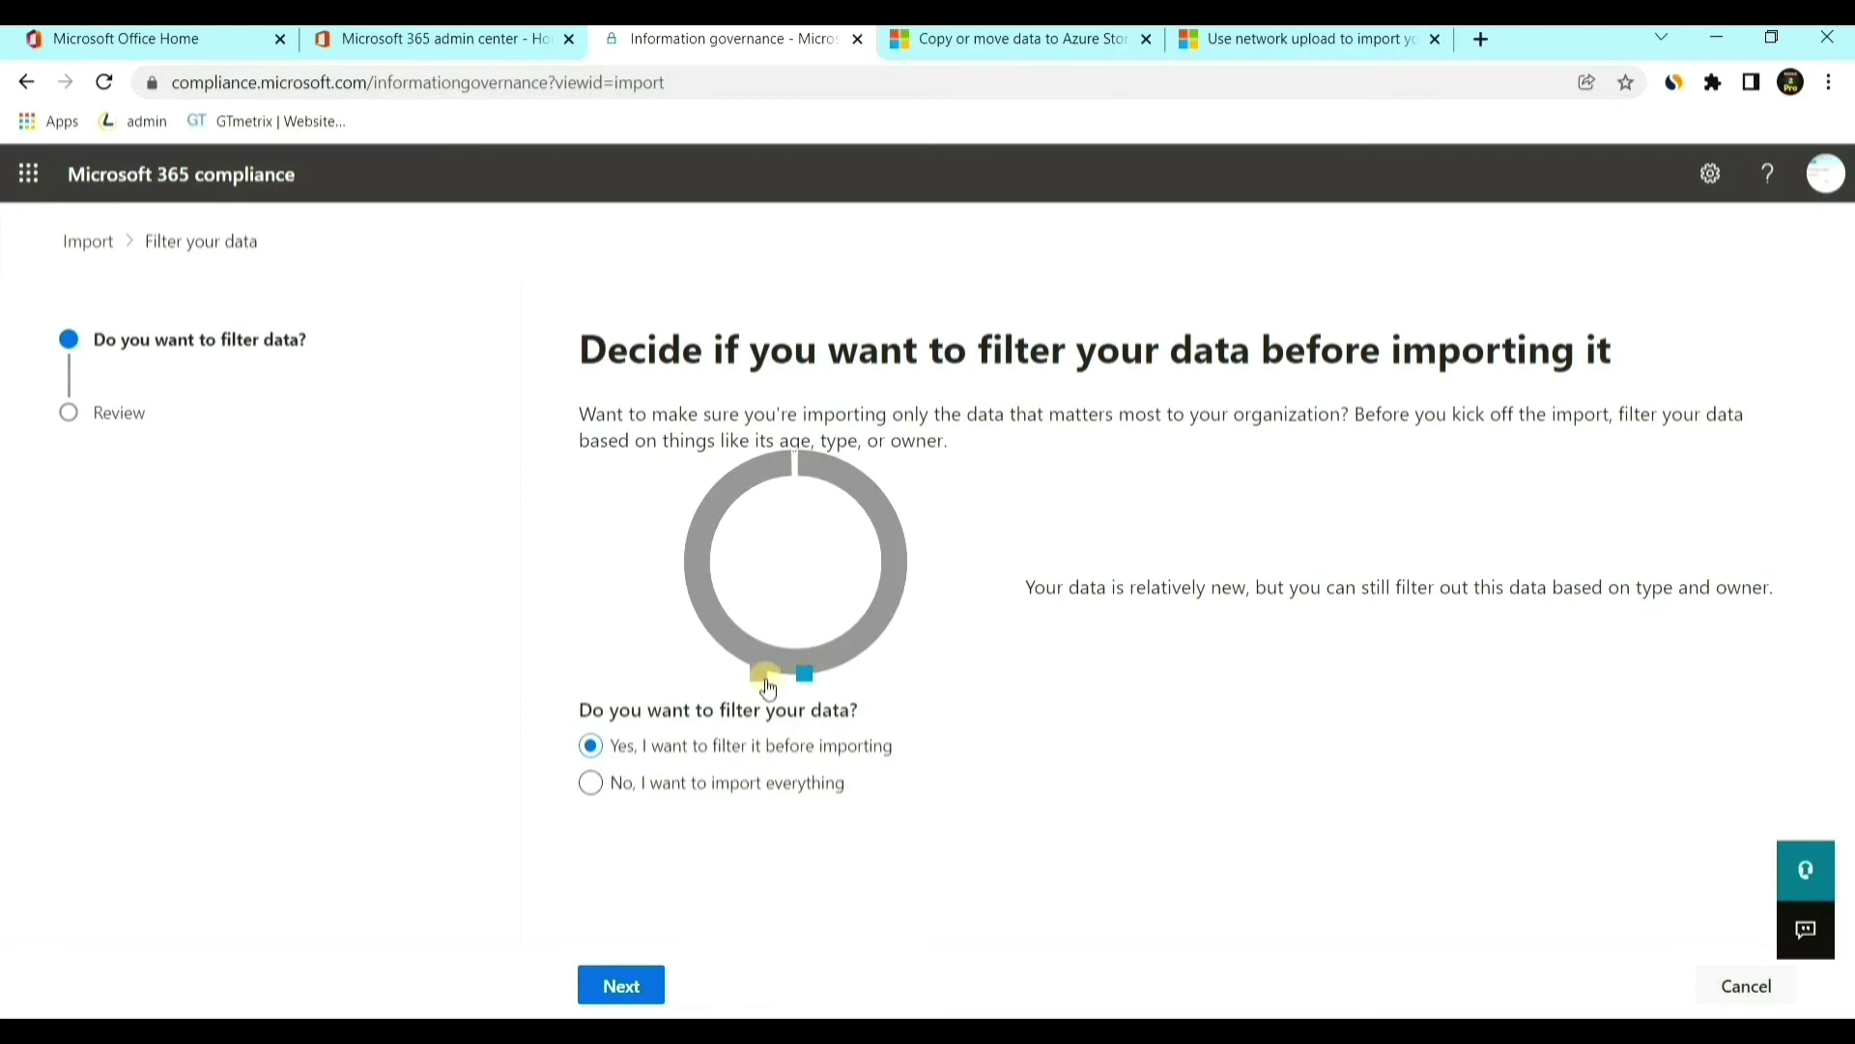
left_click(656, 790)
left_click(649, 987)
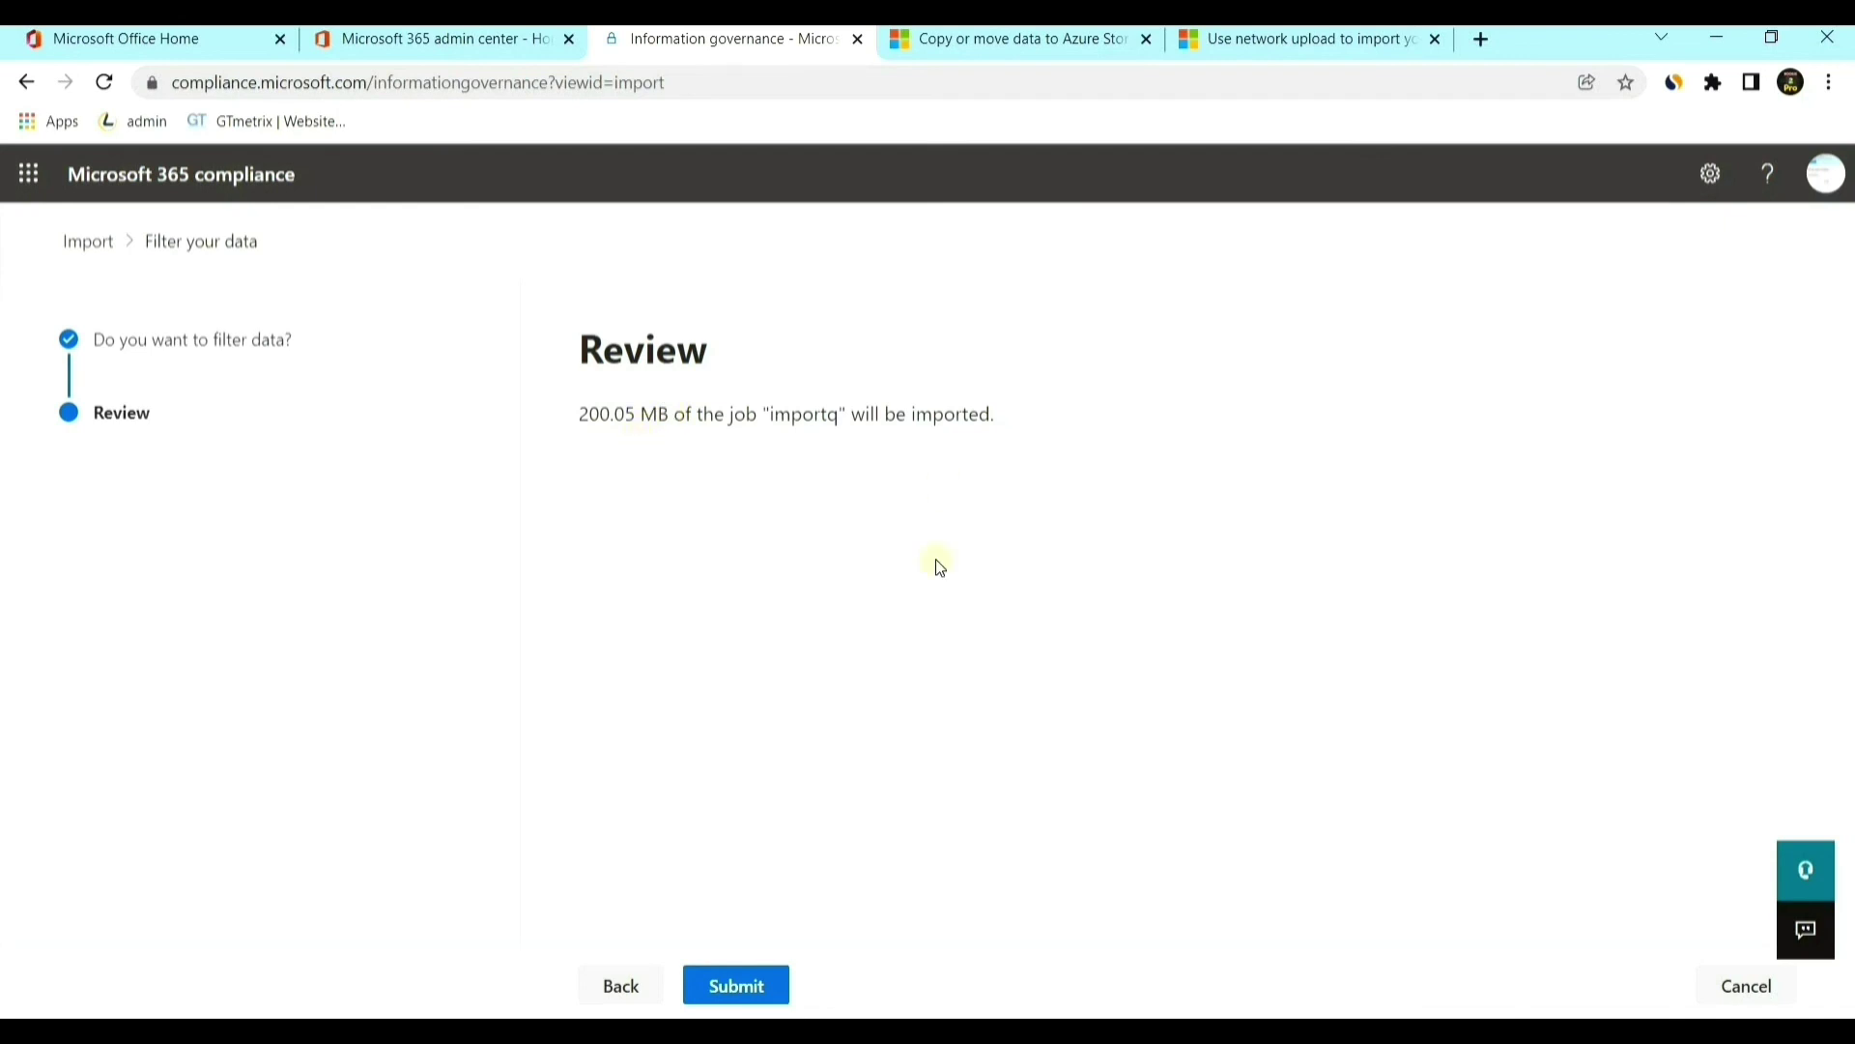
- Submit the unfiltered Office 365 import, finish the wizard and refresh the import job list
left_click(773, 990)
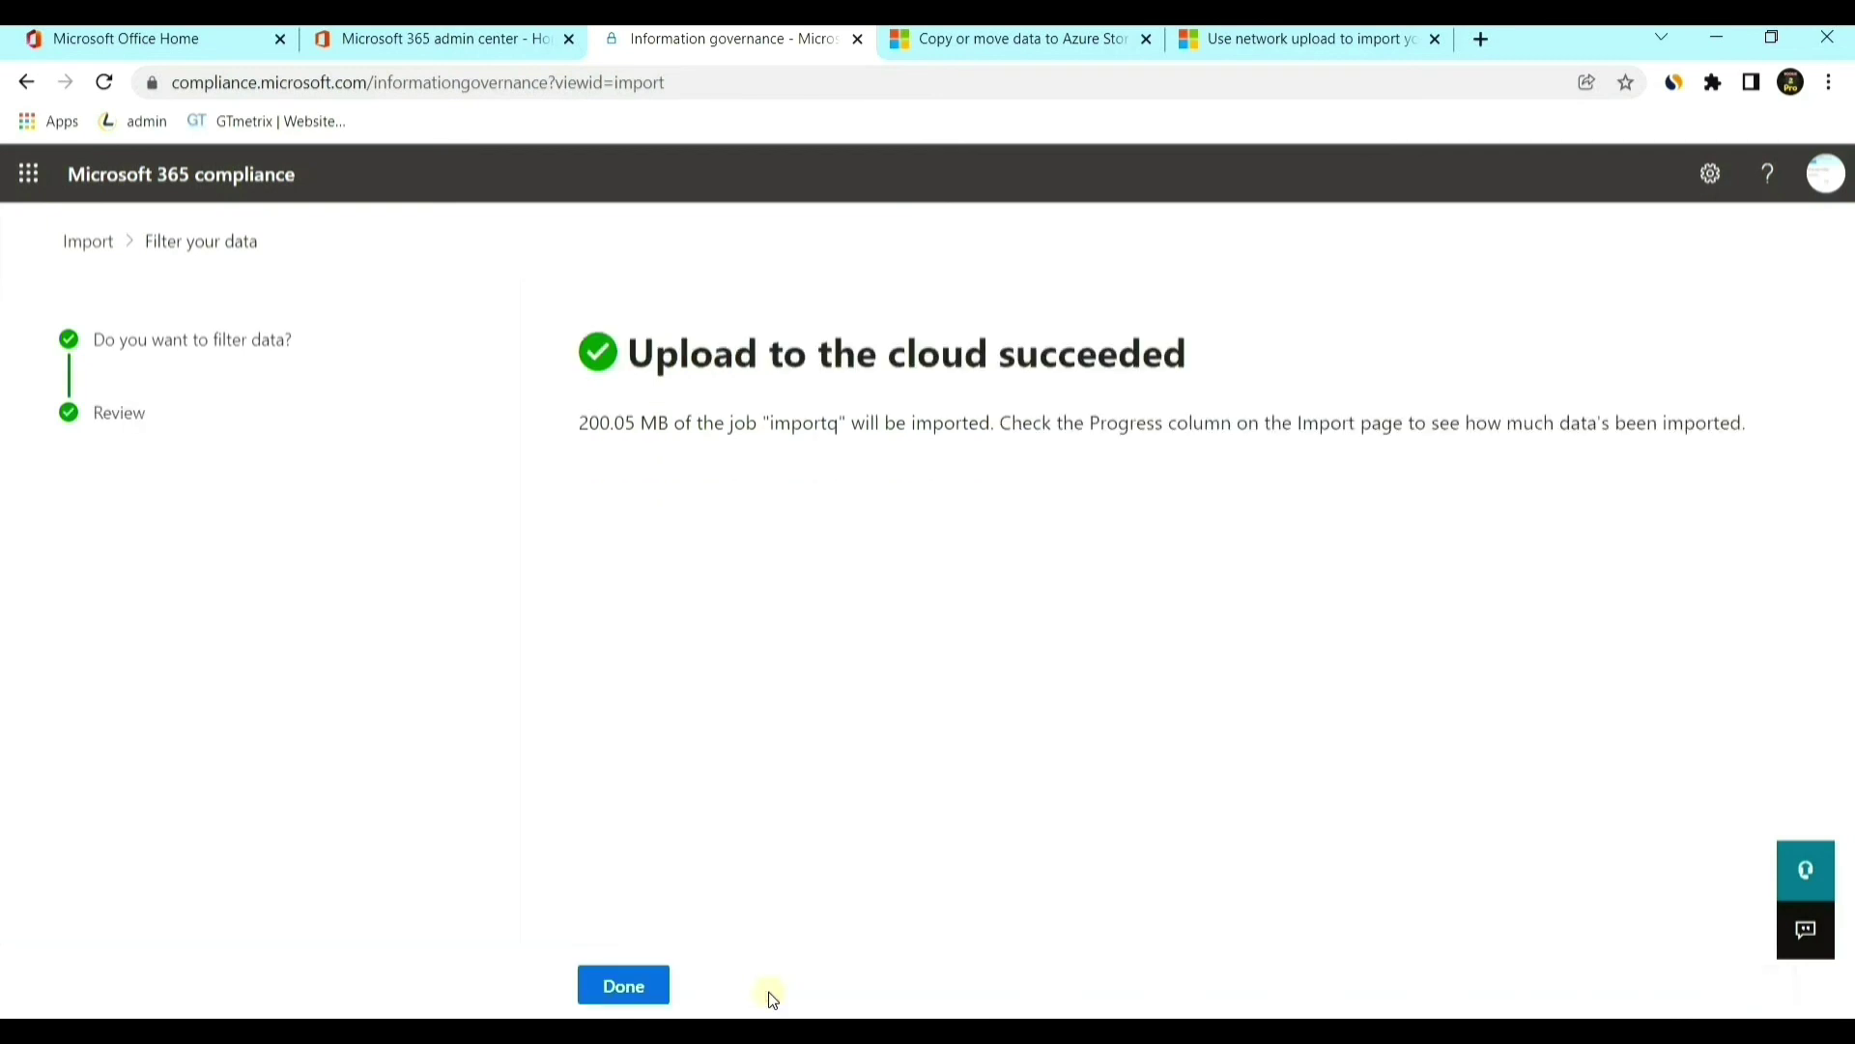
left_click(623, 985)
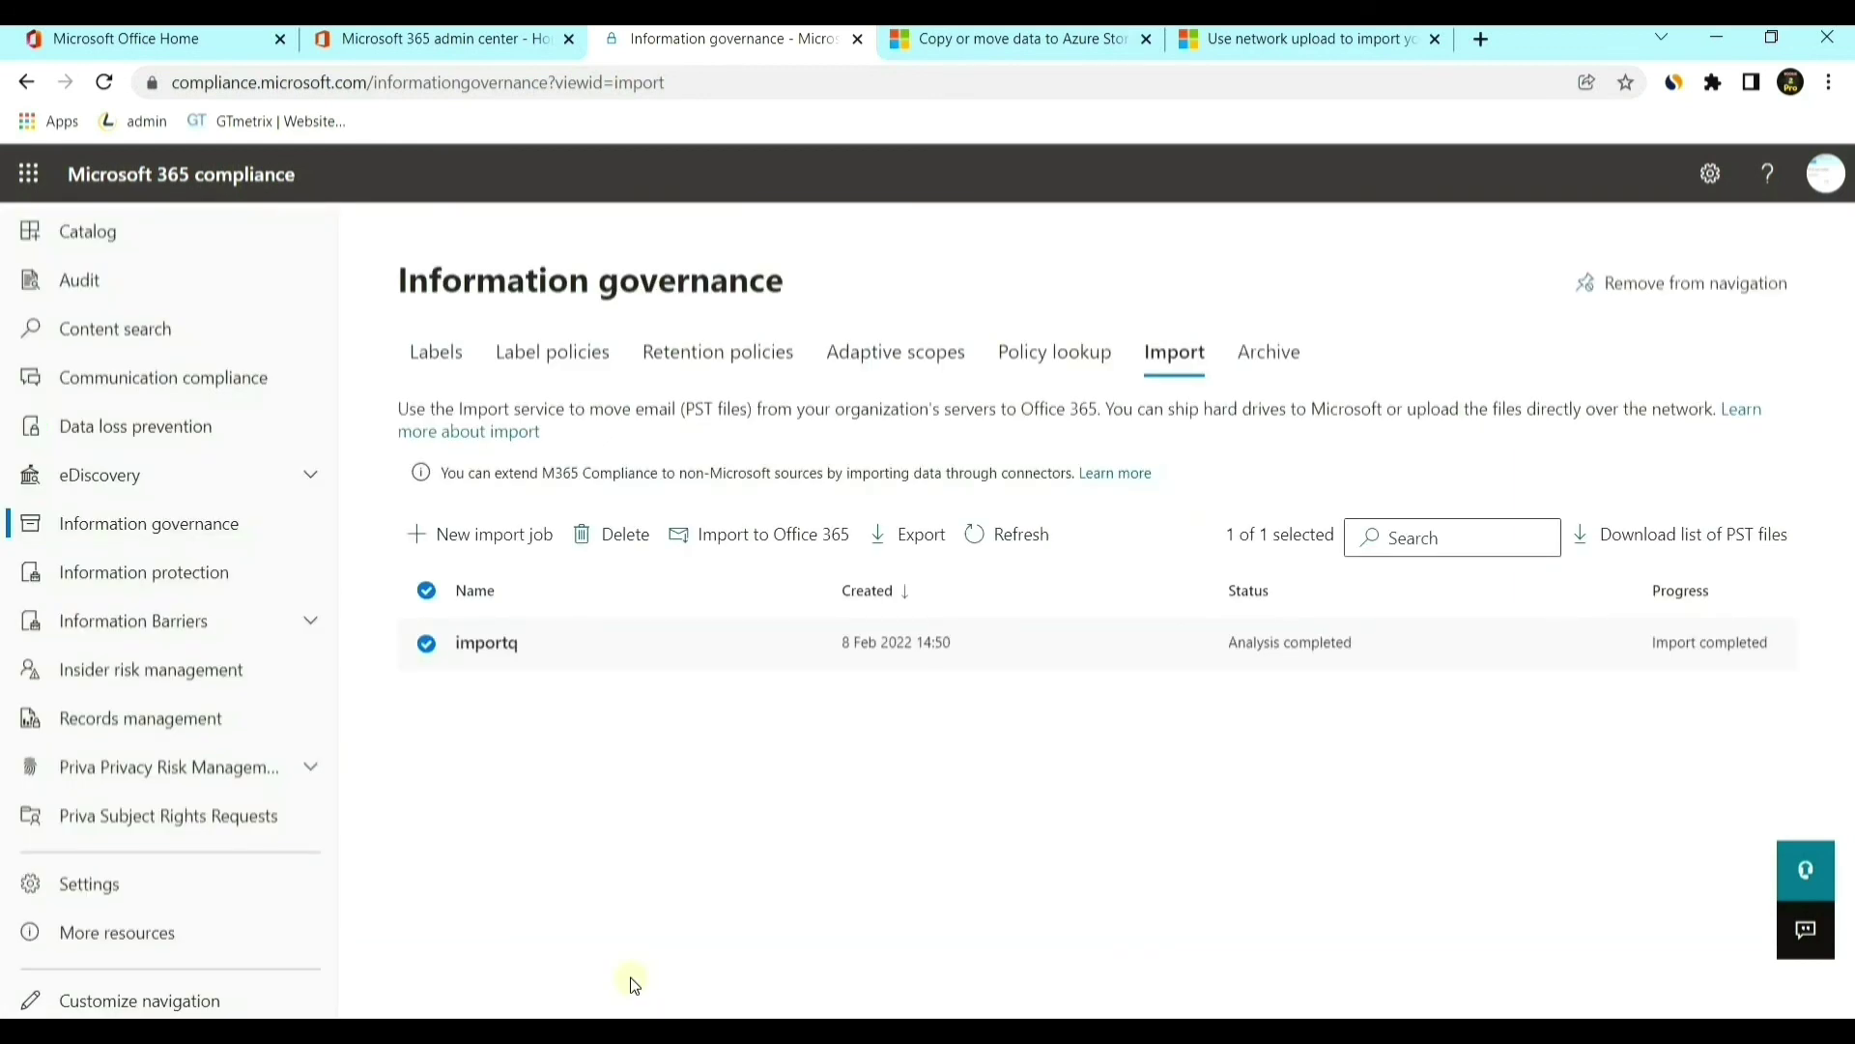
left_click(996, 543)
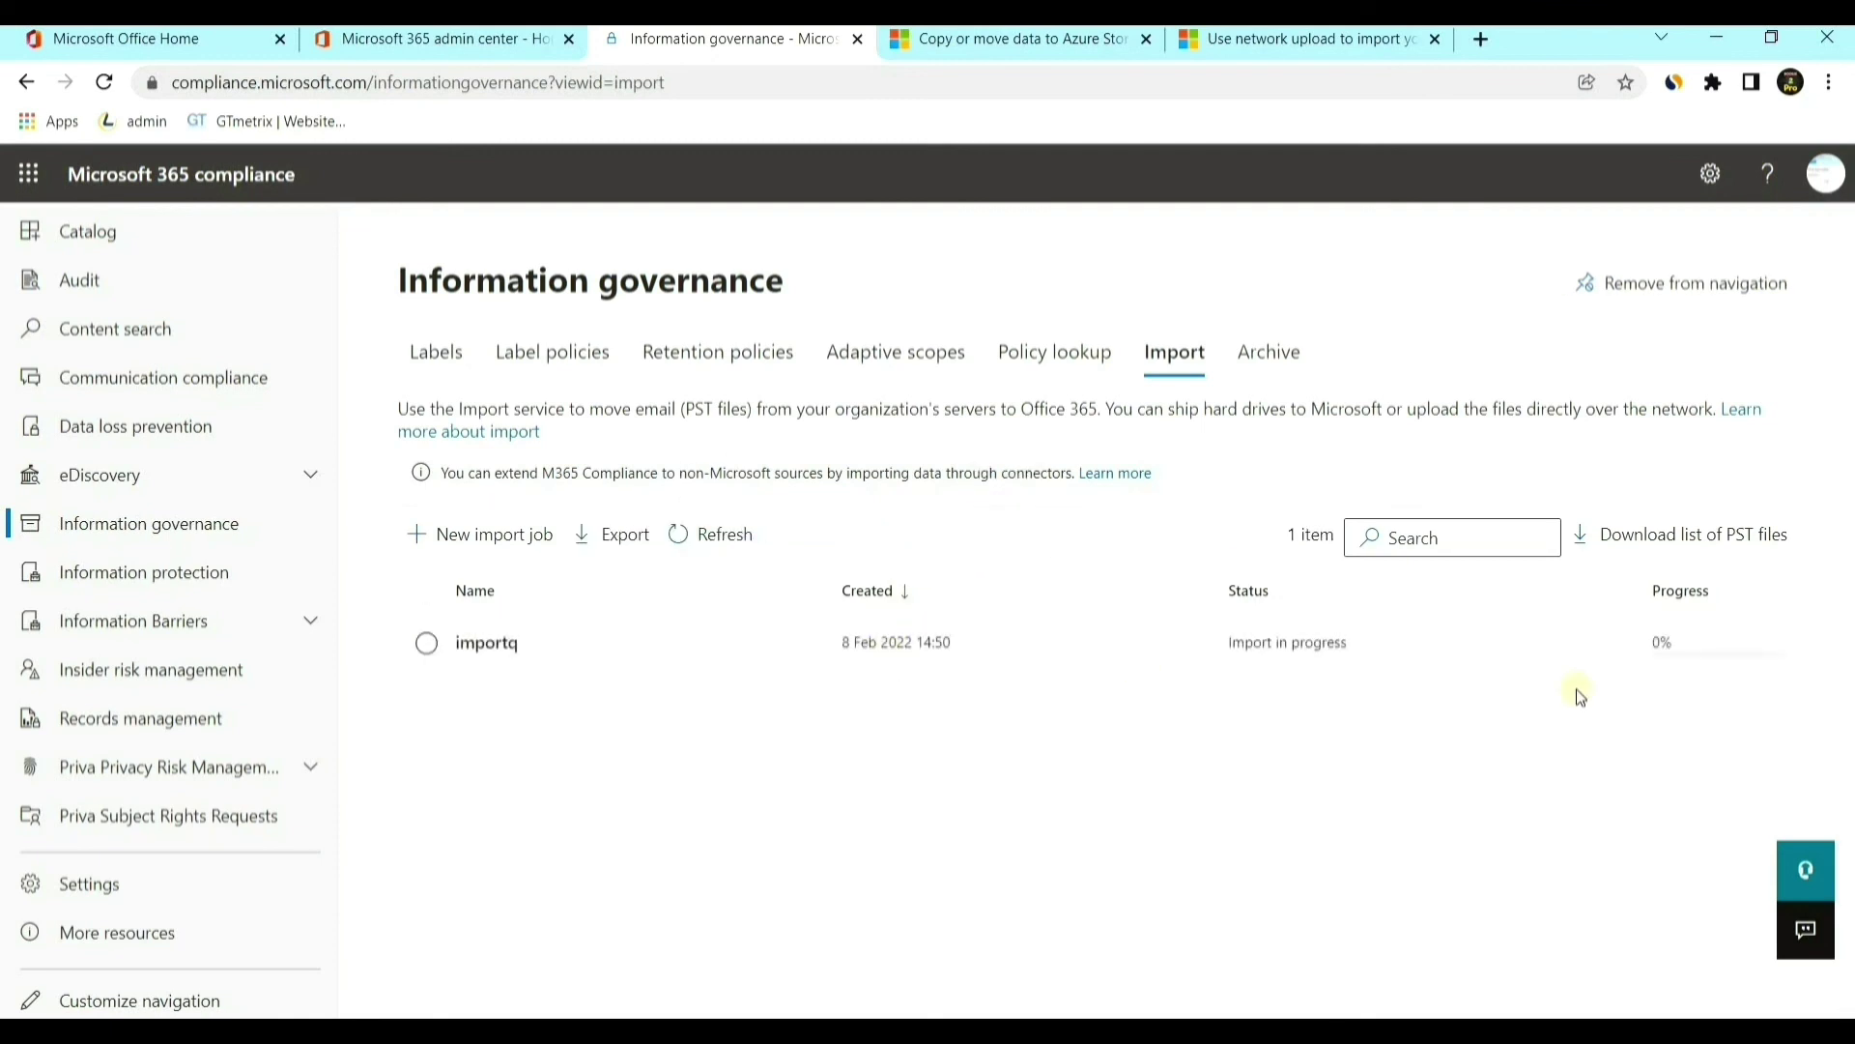